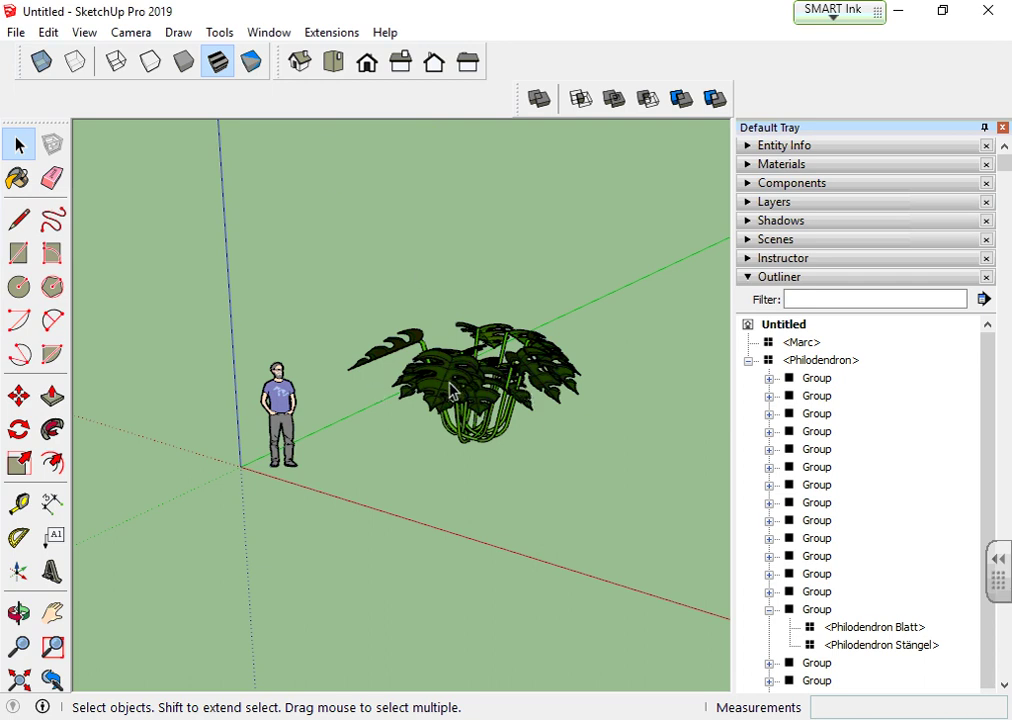
Open the 3D Warehouse and search it for 'Philodendron' models
left_click(268, 33)
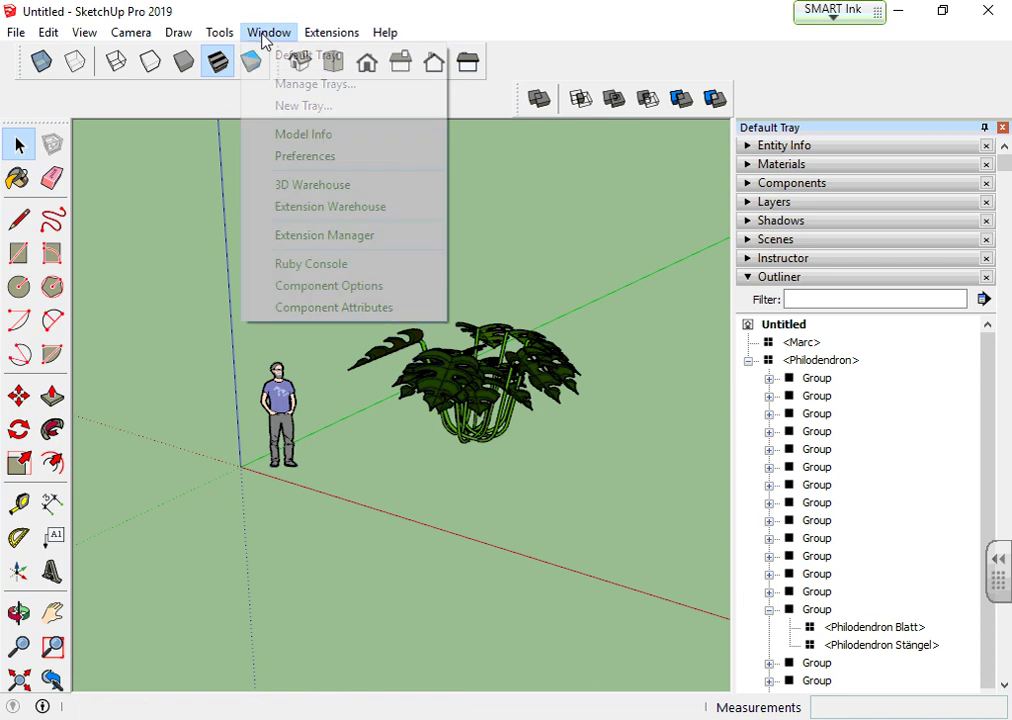
left_click(309, 188)
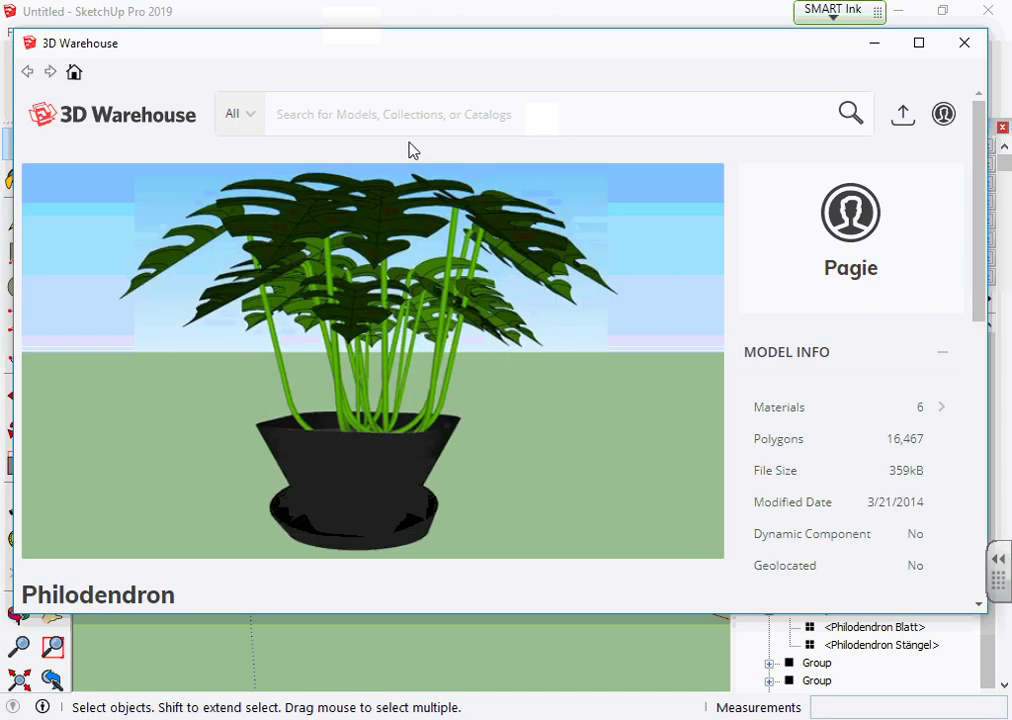
scroll(366, 239, "down", 1)
left_click_drag(177, 497, 22, 496)
right_click(72, 500)
left_click(104, 513)
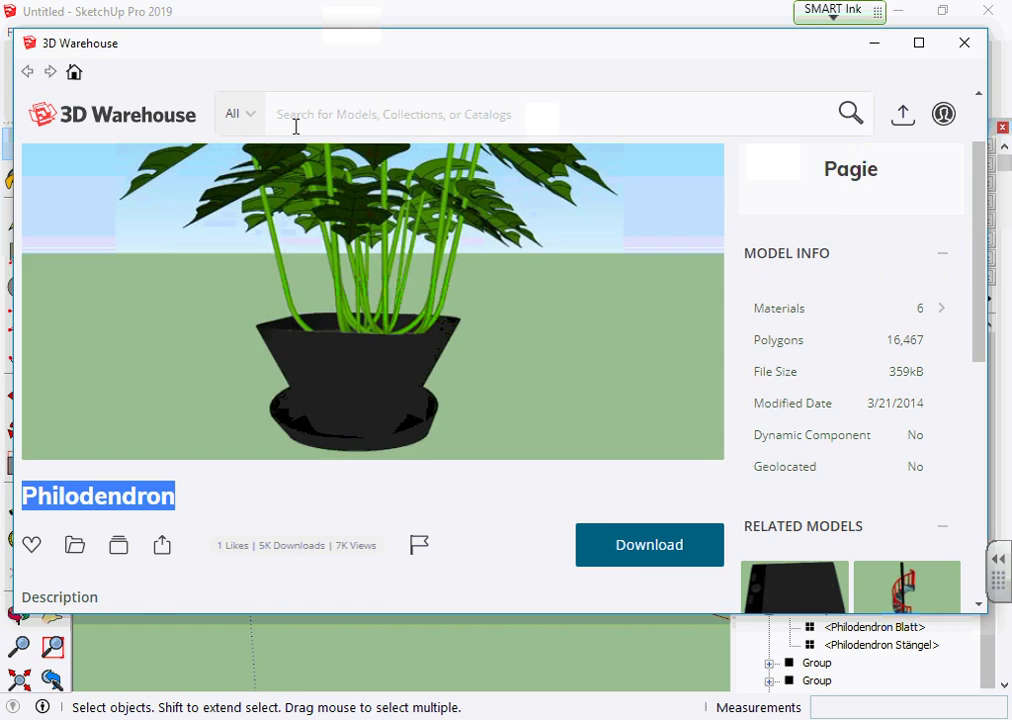
right_click(313, 116)
left_click(393, 228)
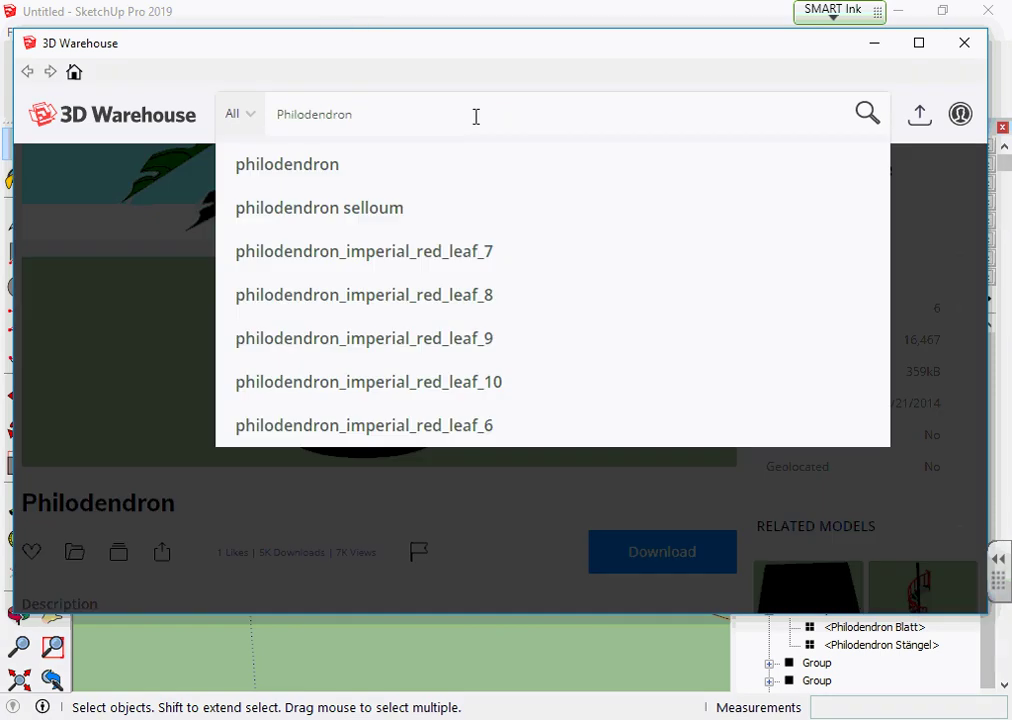
key("Return")
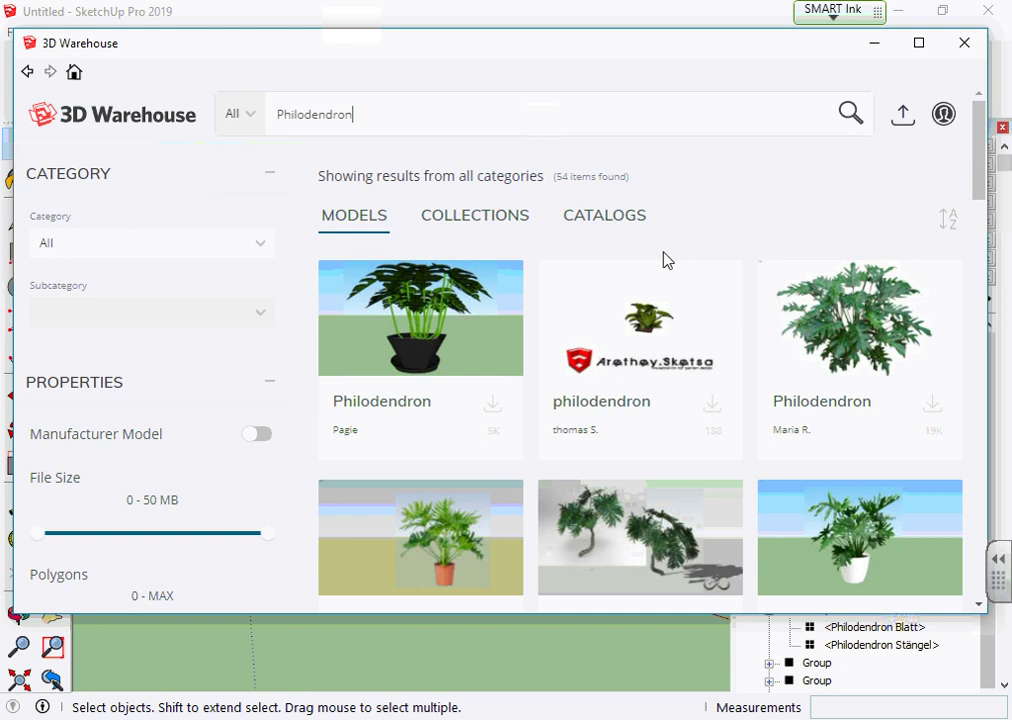
Scroll the results and download the bushy Philodendron model from the left column
scroll(667, 260, "down", 1)
scroll(667, 260, "down", 2)
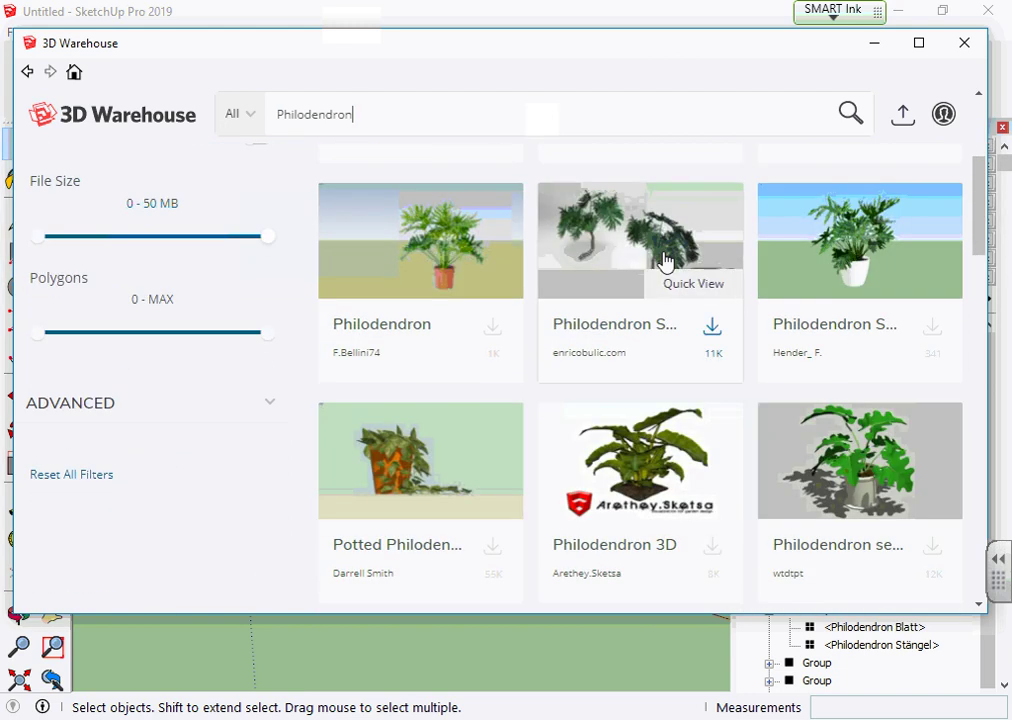
scroll(667, 260, "down", 1)
scroll(667, 260, "down", 2)
scroll(667, 260, "down", 2)
scroll(667, 260, "down", 1)
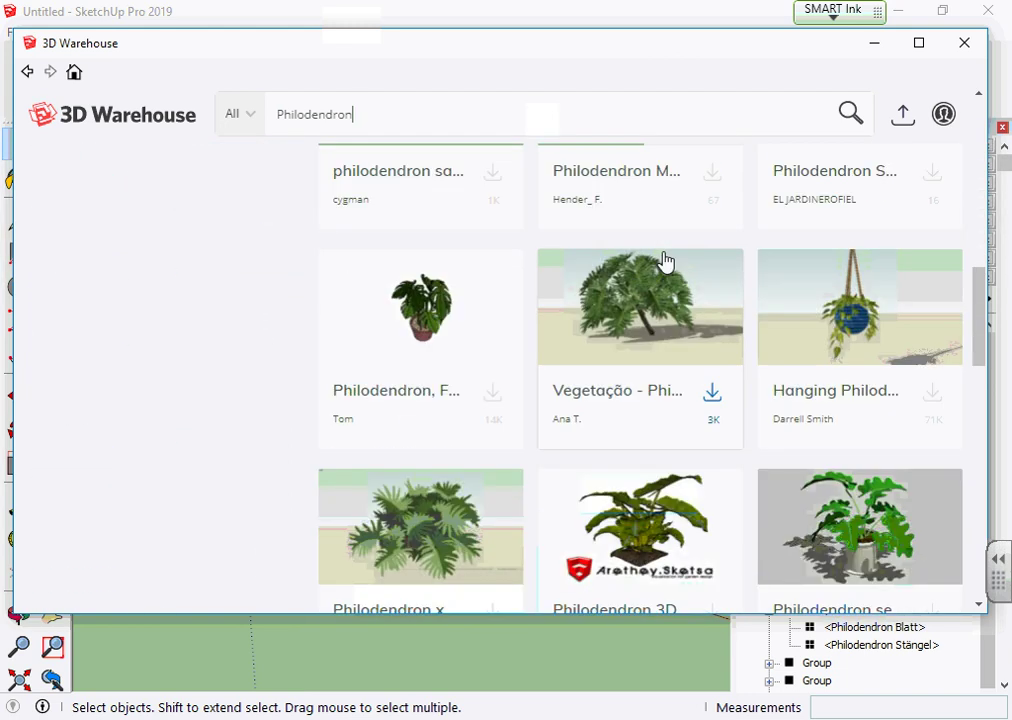
scroll(667, 261, "down", 1)
scroll(650, 265, "down", 1)
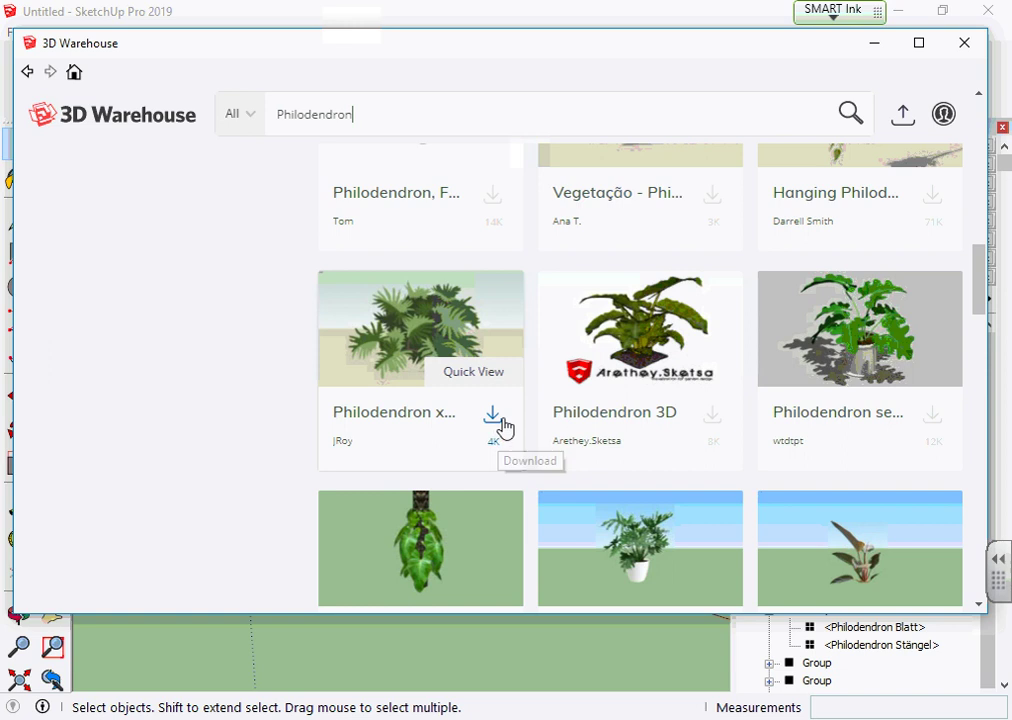
left_click(494, 416)
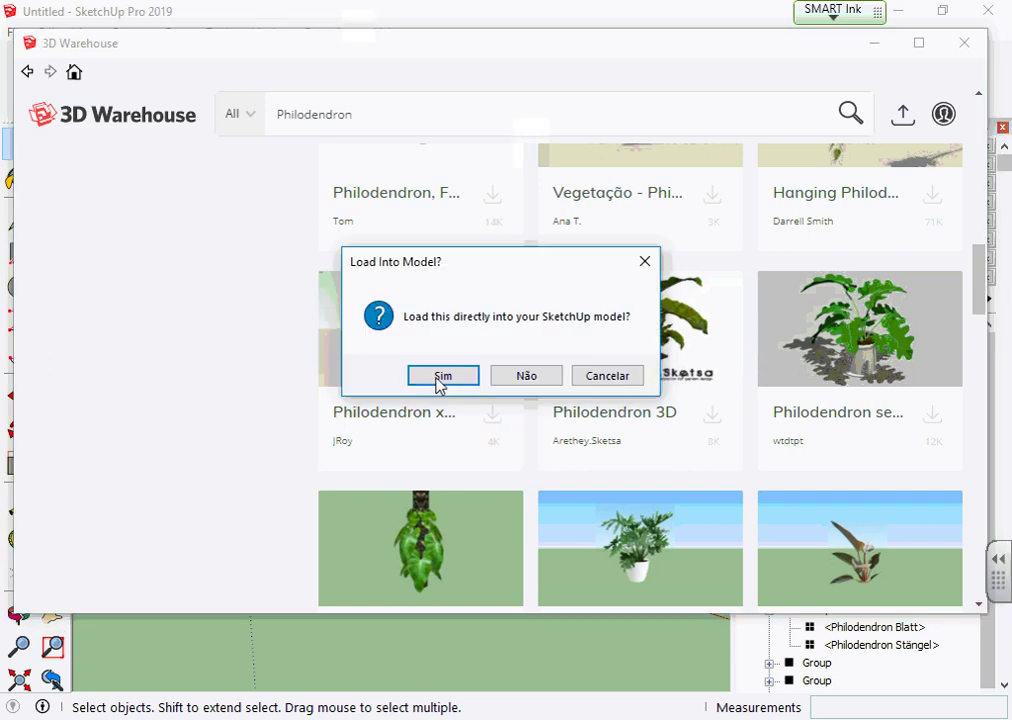
Load the Philodendron xylom model and place it beside the existing plants
left_click(440, 376)
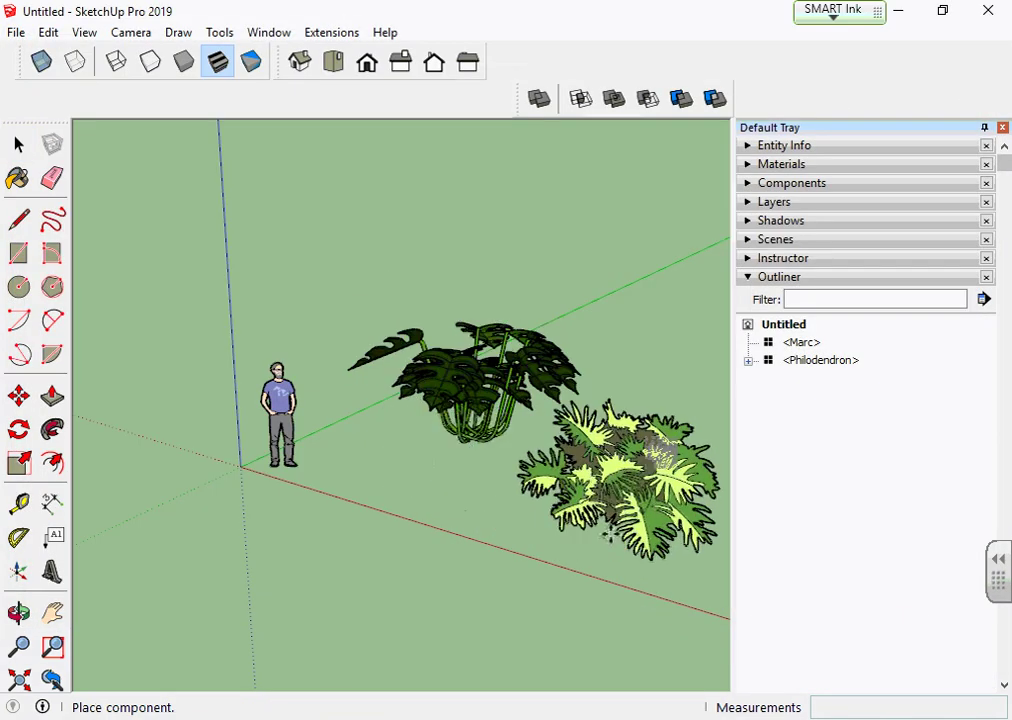
left_click(600, 540)
scroll(415, 450, "down", 2)
mouse_move(415, 460)
middle_mouse_down()
mouse_move(553, 492)
mouse_move(610, 492)
middle_mouse_up()
Orbit around the plants to inspect the newly placed Philodendron xylom
key("space")
left_click(680, 436)
middle_click_drag(680, 436, 628, 437)
left_click(628, 437)
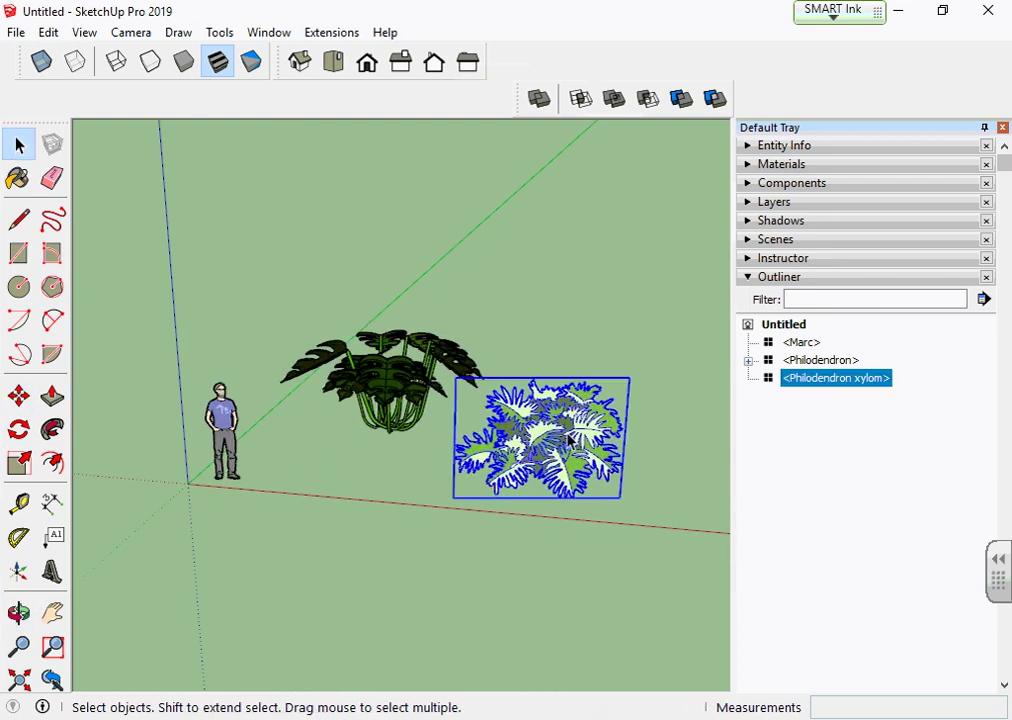
scroll(560, 455, "up", 3)
mouse_move(548, 462)
middle_mouse_down()
mouse_move(614, 474)
mouse_move(459, 479)
middle_mouse_up()
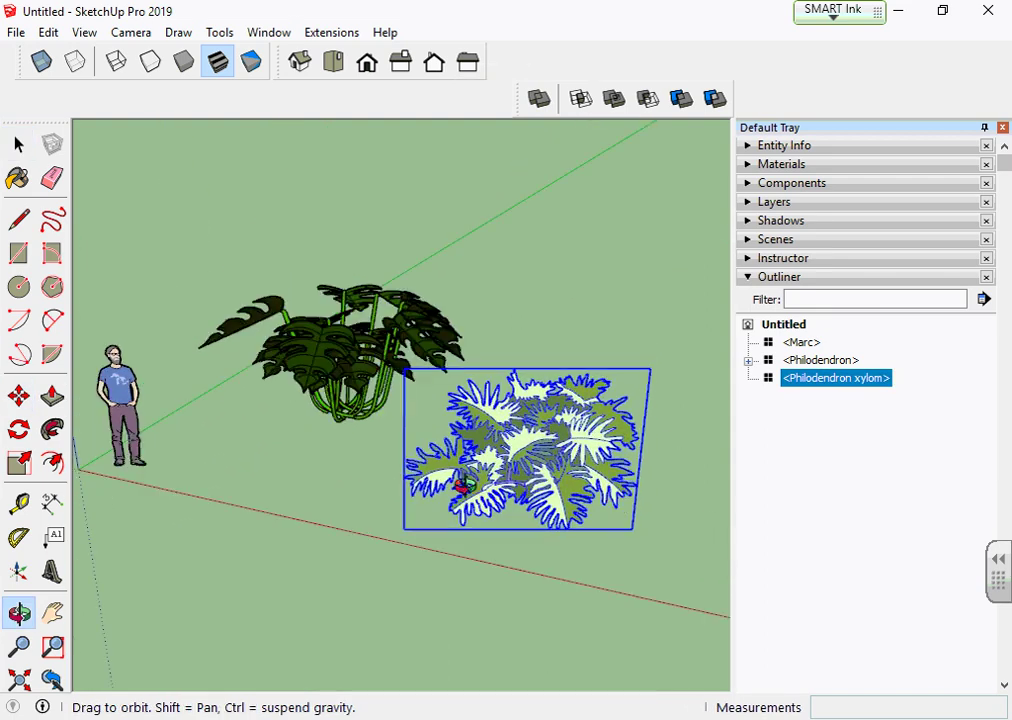
left_click(529, 535)
mouse_move(529, 535)
middle_mouse_down()
mouse_move(575, 455)
mouse_move(430, 495)
mouse_move(300, 501)
mouse_move(524, 506)
mouse_move(640, 453)
mouse_move(495, 510)
middle_mouse_up()
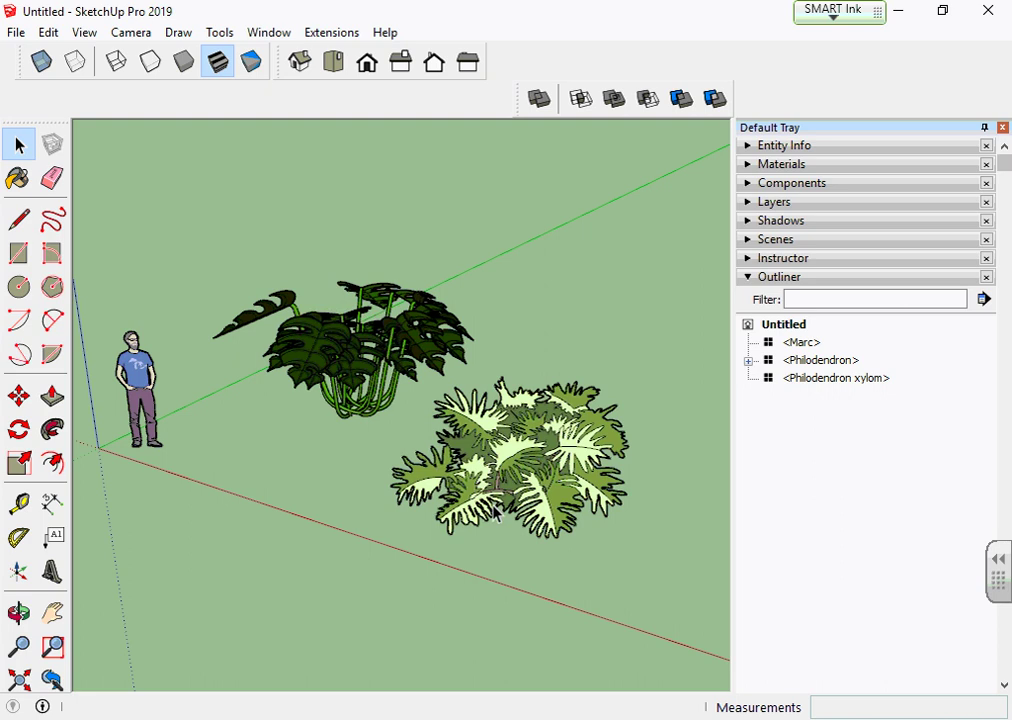
Orbit around both plants with Philodendron xylom selected, ending at a lower angle
key("o")
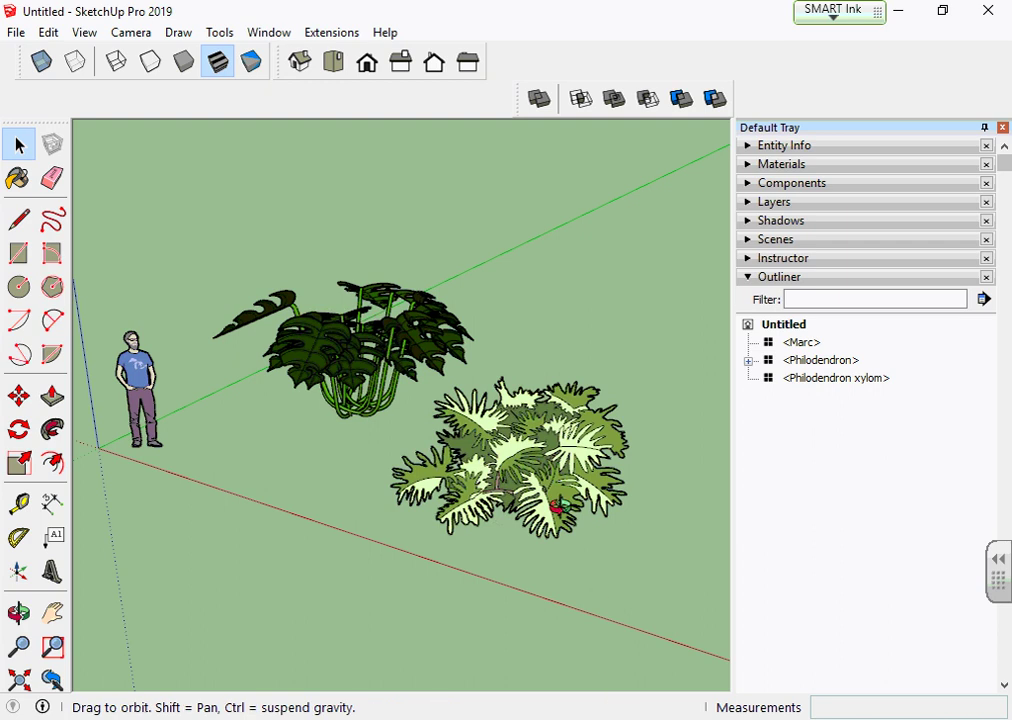
left_click_drag(556, 506, 648, 483)
key("space")
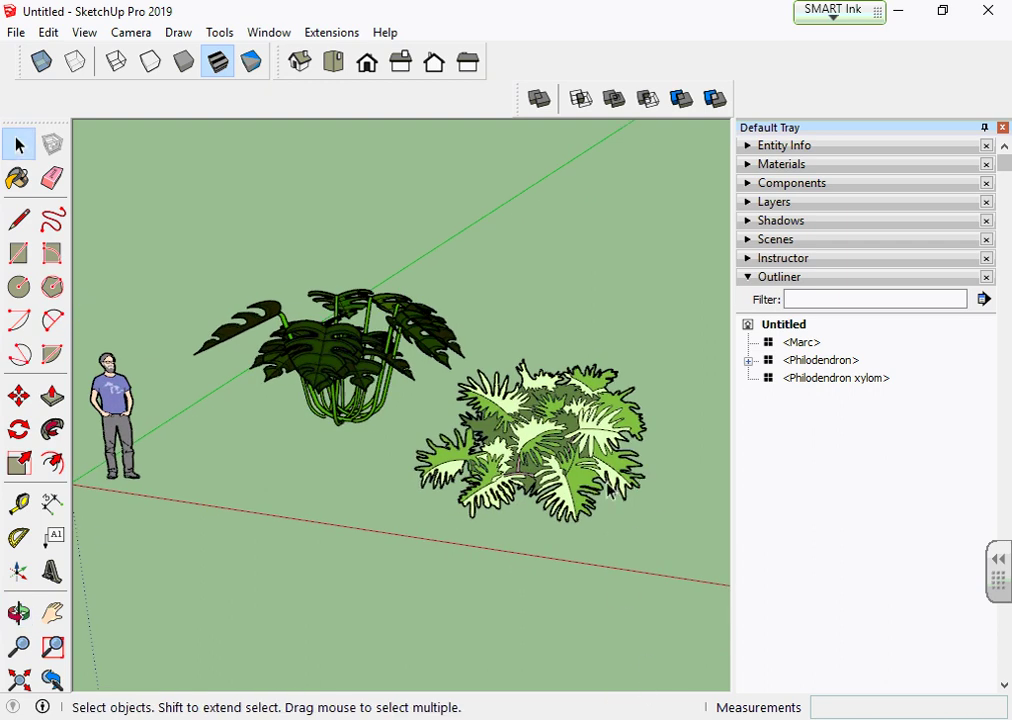
left_click(484, 375)
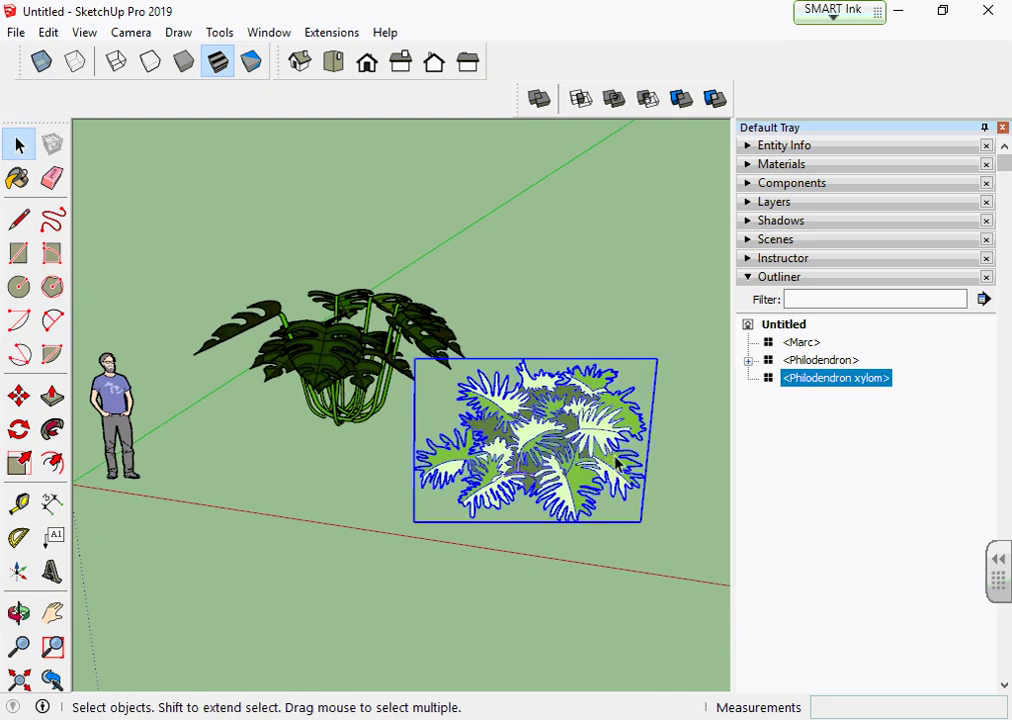
mouse_move(500, 358)
middle_mouse_down()
mouse_move(725, 456)
mouse_move(630, 467)
middle_mouse_up()
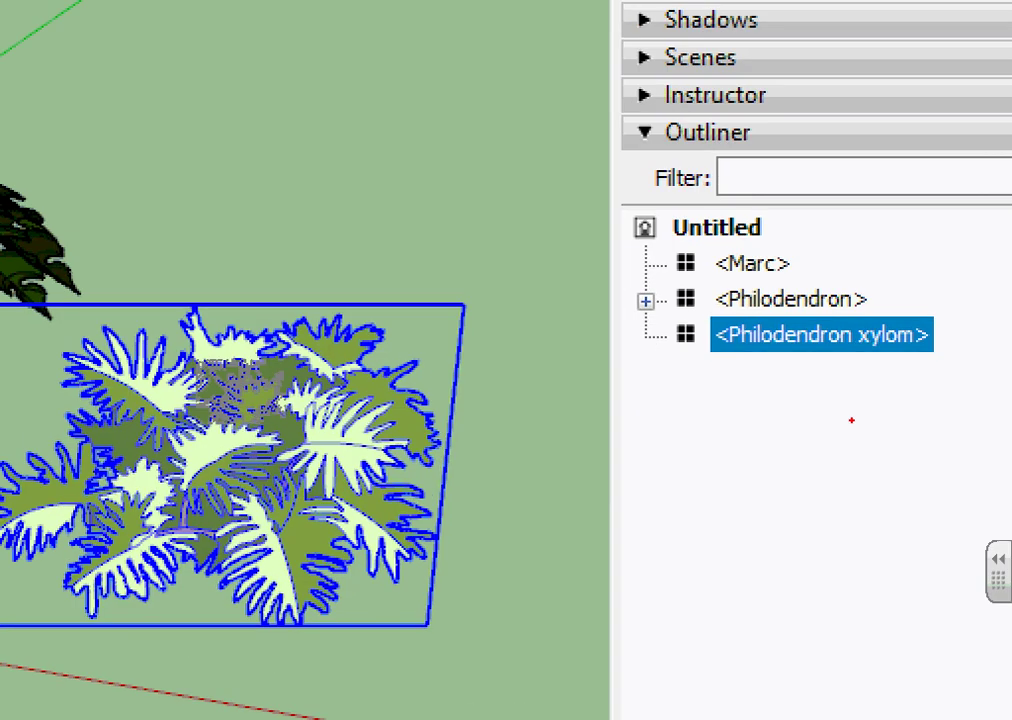
left_click_drag(851, 419, 772, 358)
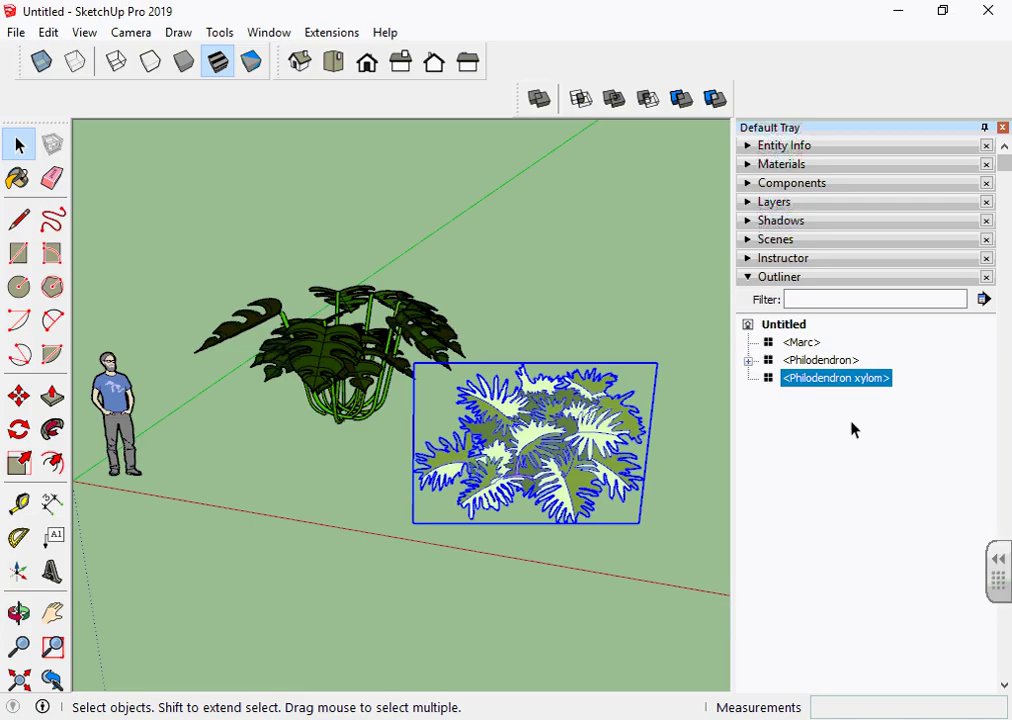
mouse_move(698, 400)
middle_mouse_down()
mouse_move(626, 474)
mouse_move(400, 305)
mouse_move(226, 366)
mouse_move(645, 402)
mouse_move(215, 397)
mouse_move(666, 463)
mouse_move(478, 478)
middle_mouse_up()
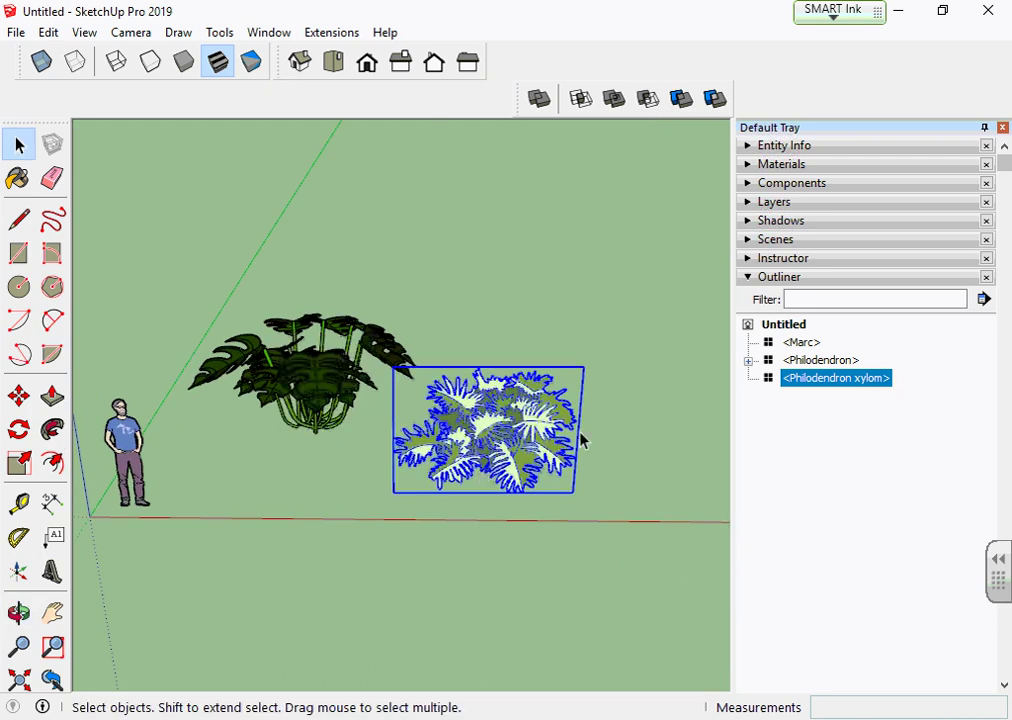
middle_click_drag(635, 430, 637, 483)
left_click(637, 483)
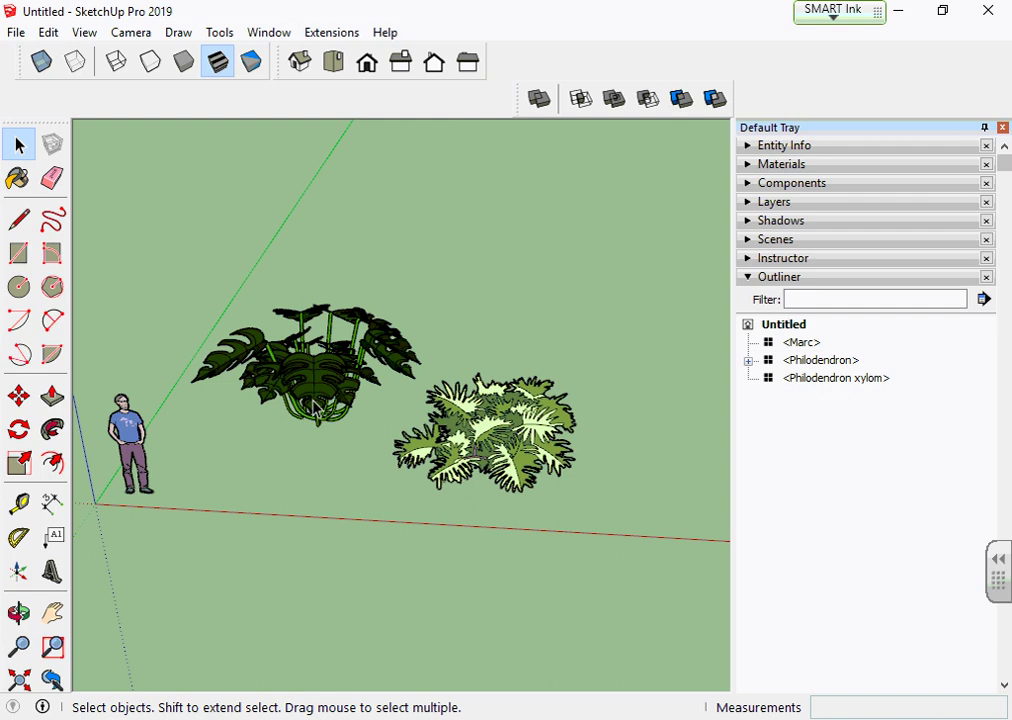
Switch to Front view and draw an upright rectangle in the sky above the plants
left_click(367, 62)
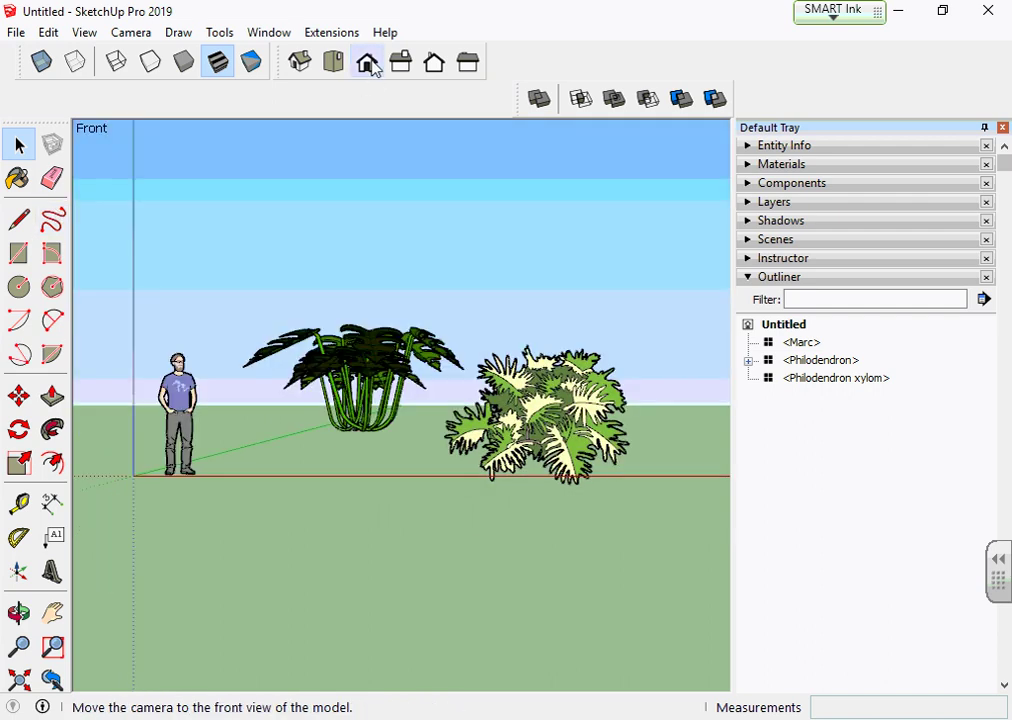
left_click(18, 253)
left_click(429, 169)
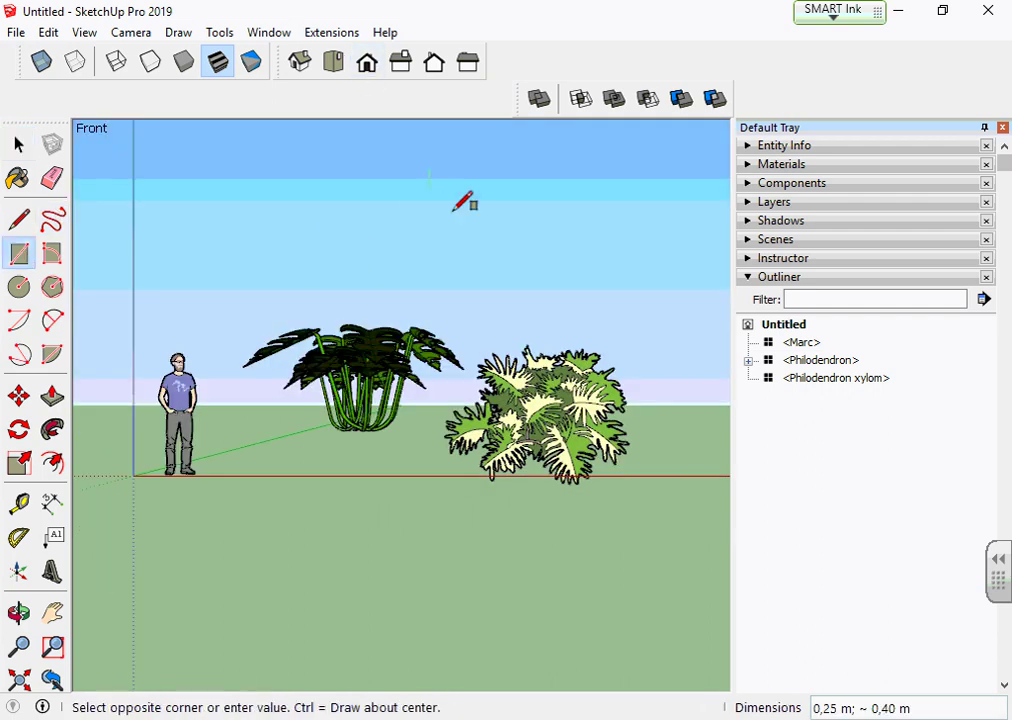
left_click(515, 295)
scroll(490, 165, "up", 1)
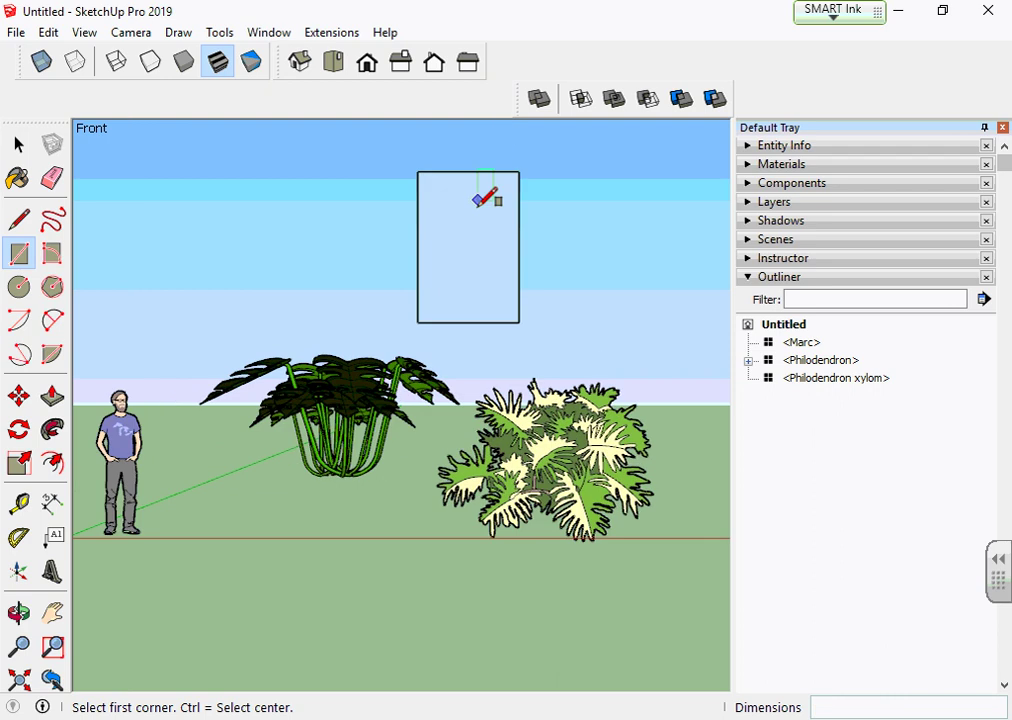
scroll(500, 230, "up", 2)
Select the rectangle face and choose Make Component from its context menu
key("space")
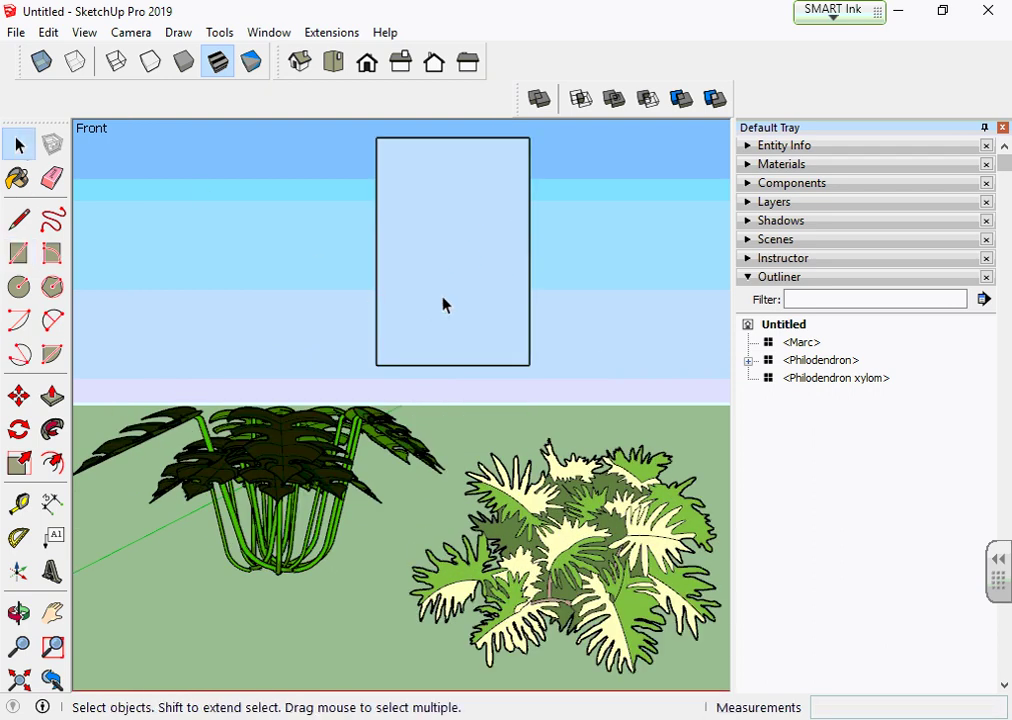
left_click(470, 291)
right_click(472, 291)
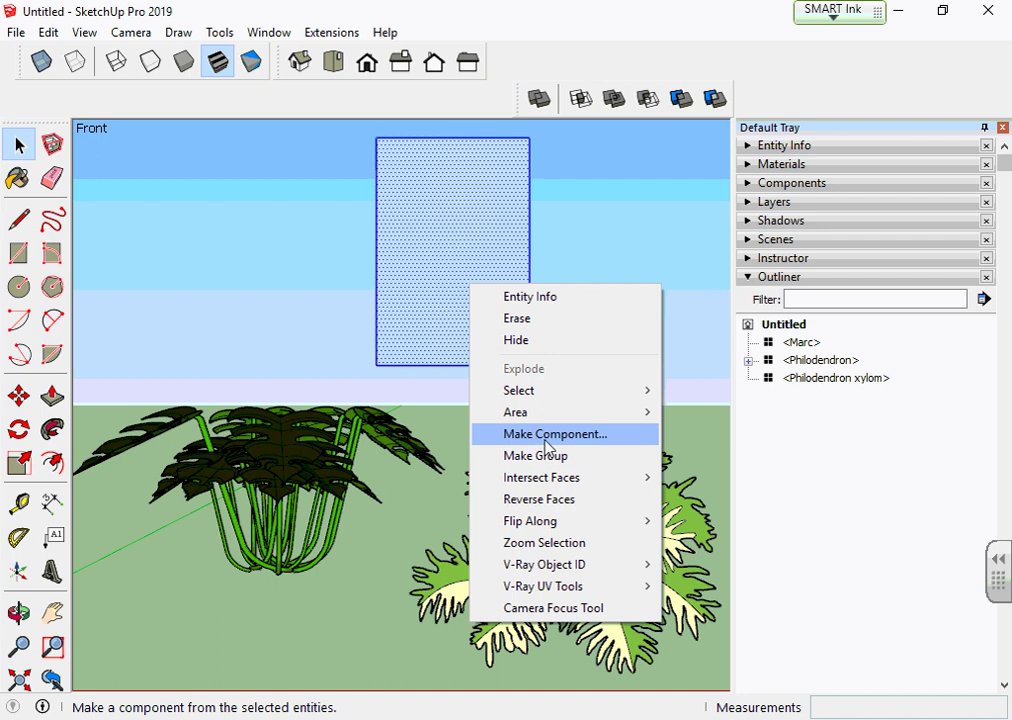
left_click(545, 436)
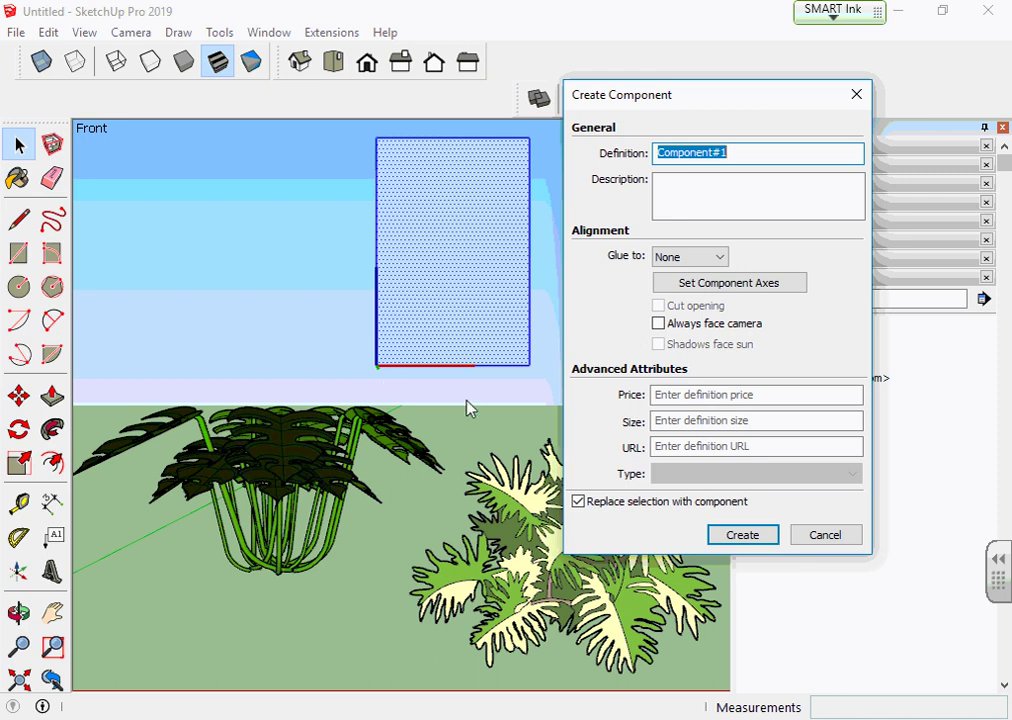
Create Component#1 with Always face camera enabled and view it in perspective
left_click(659, 325)
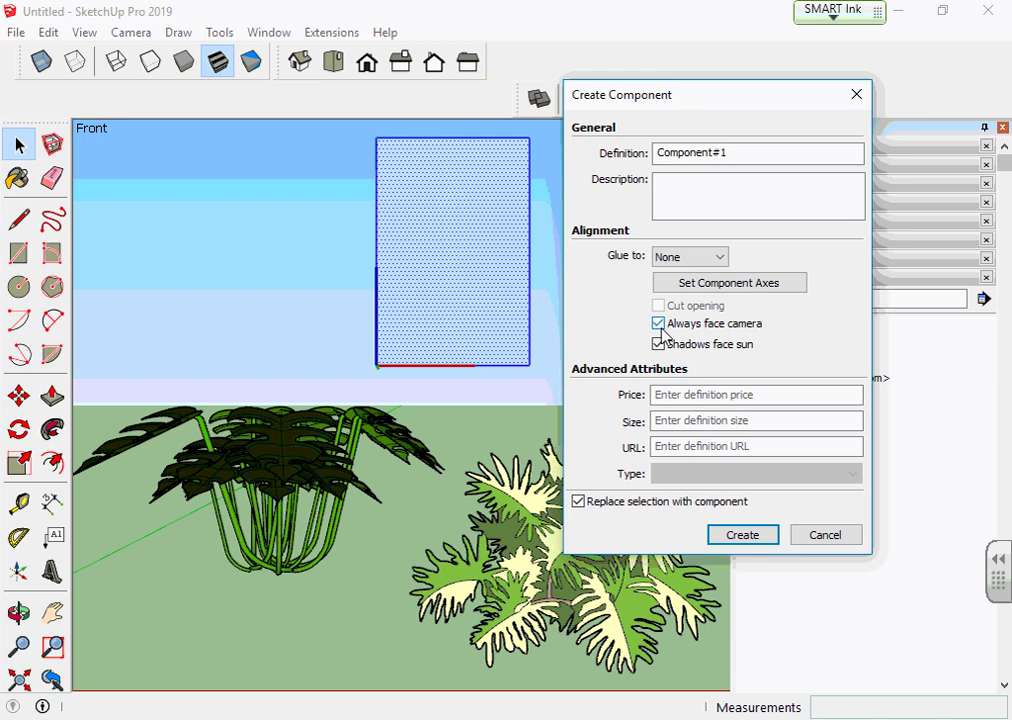
left_click(752, 540)
mouse_move(545, 373)
middle_mouse_down()
mouse_move(517, 366)
mouse_move(305, 430)
mouse_move(425, 456)
mouse_move(278, 413)
mouse_move(177, 419)
mouse_move(543, 432)
mouse_move(350, 427)
mouse_move(531, 434)
mouse_move(402, 434)
mouse_move(358, 420)
middle_mouse_up()
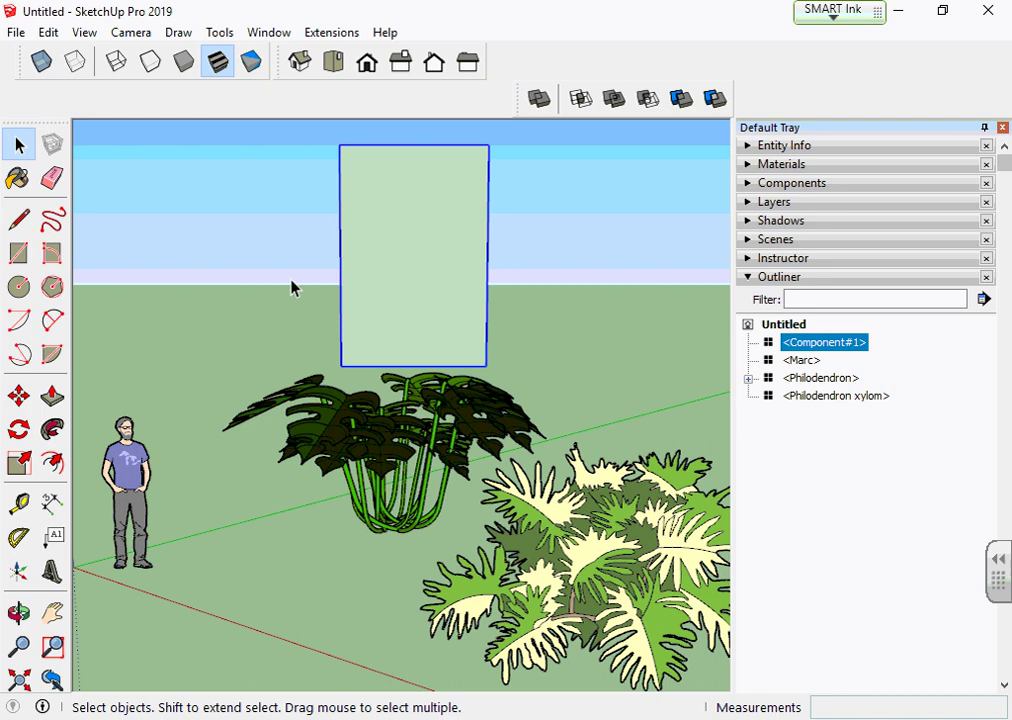
scroll(316, 349, "down", 2)
mouse_move(316, 349)
middle_mouse_down()
mouse_move(565, 582)
mouse_move(560, 690)
middle_mouse_up()
mouse_move(515, 420)
middle_mouse_down()
mouse_move(506, 585)
mouse_move(490, 233)
mouse_move(505, 440)
mouse_move(264, 406)
mouse_move(100, 420)
mouse_move(595, 432)
mouse_move(430, 480)
middle_mouse_up()
key("space")
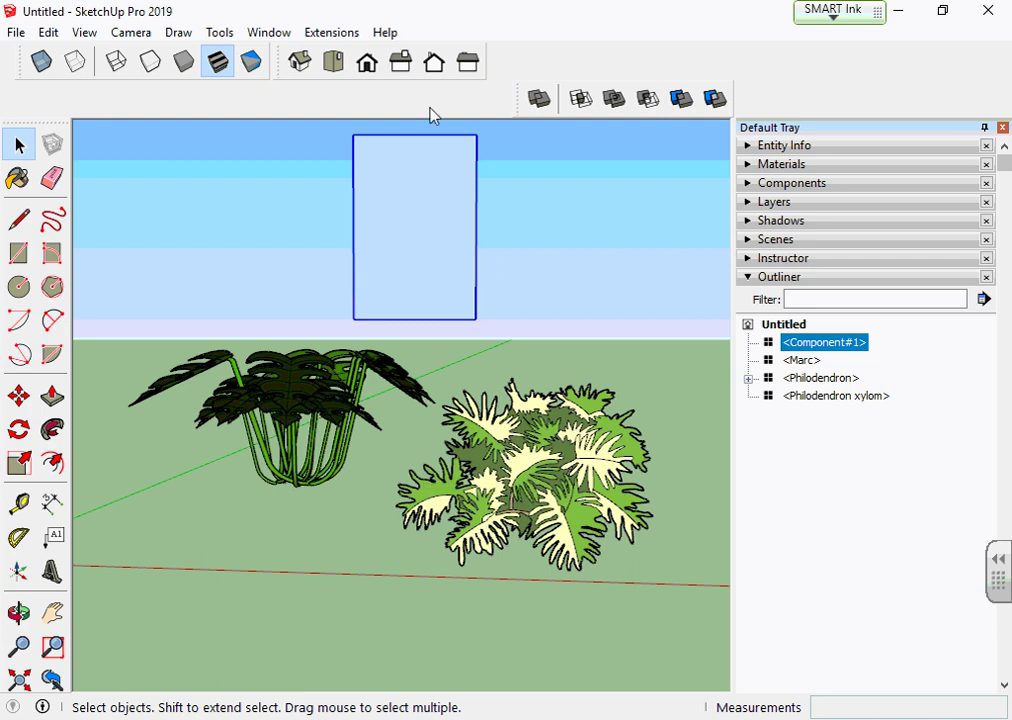
Show the model in Front view, zoom out, and clear the selection
left_click(367, 64)
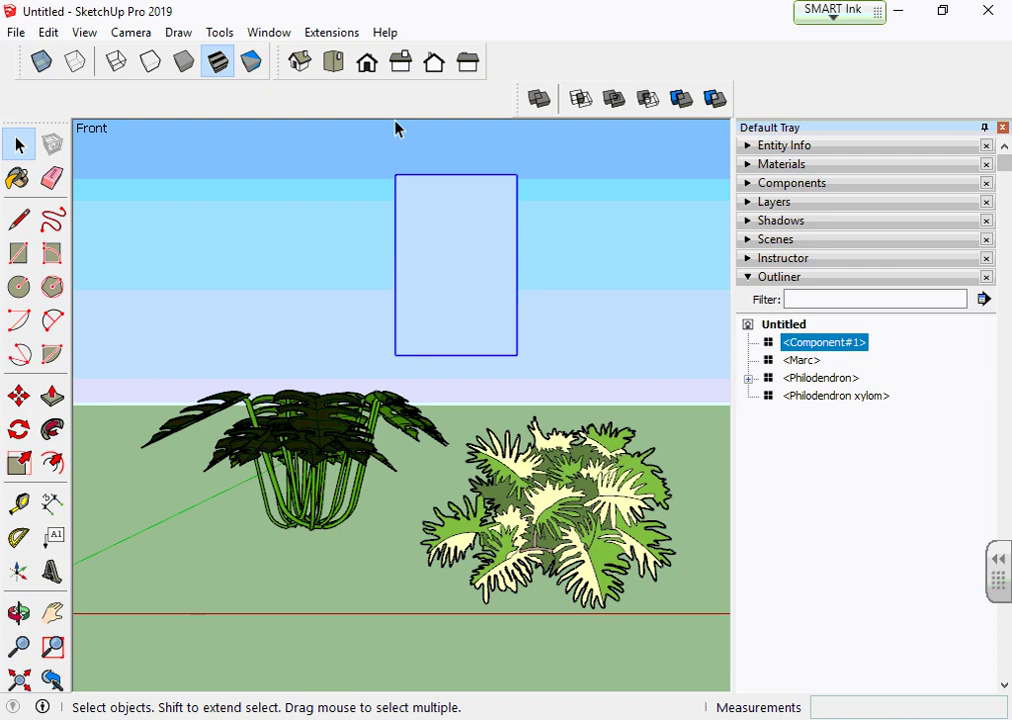
scroll(242, 323, "down", 2)
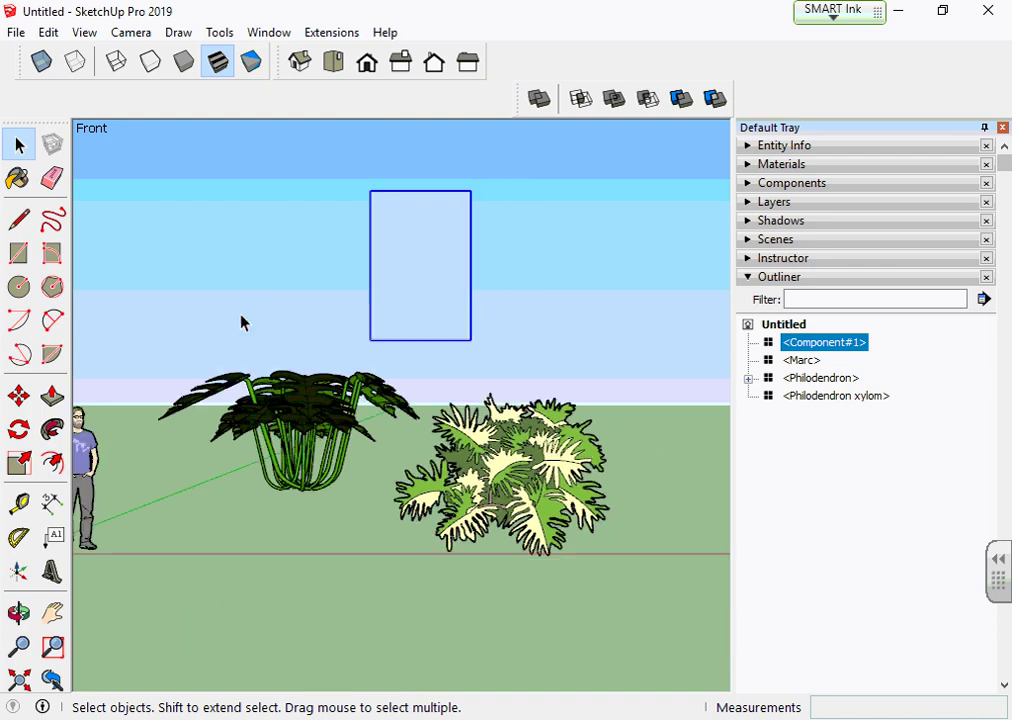
scroll(242, 323, "down", 1)
scroll(430, 289, "up", 1)
left_click(398, 289)
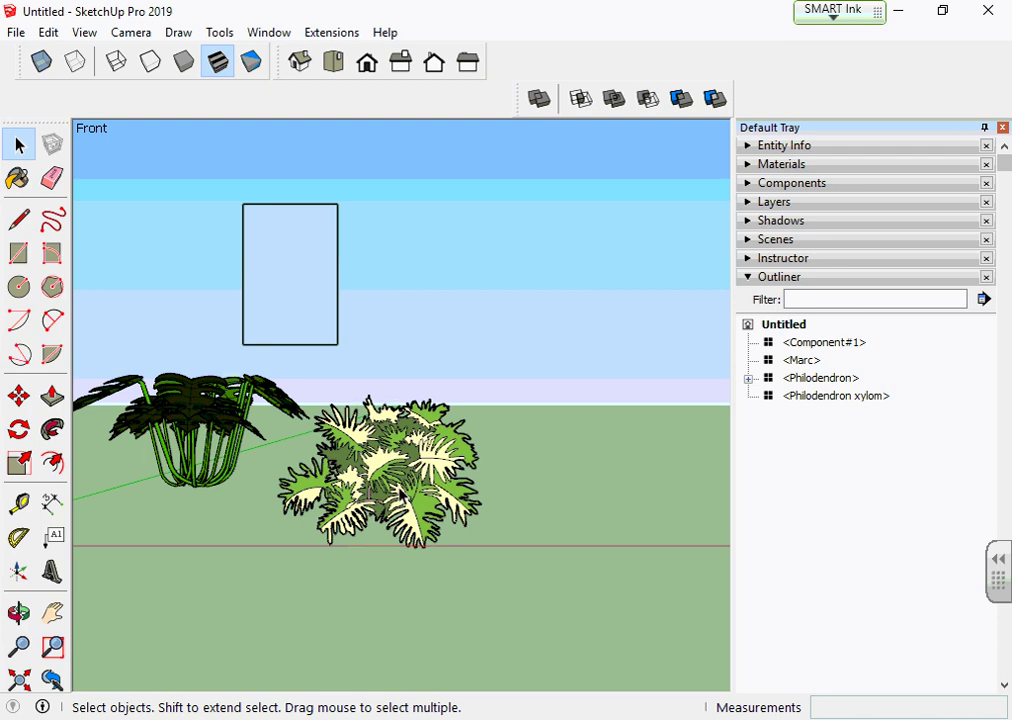
scroll(450, 470, "up", 2)
Draw a second tall rectangle beside the first panel
scroll(250, 390, "up", 1)
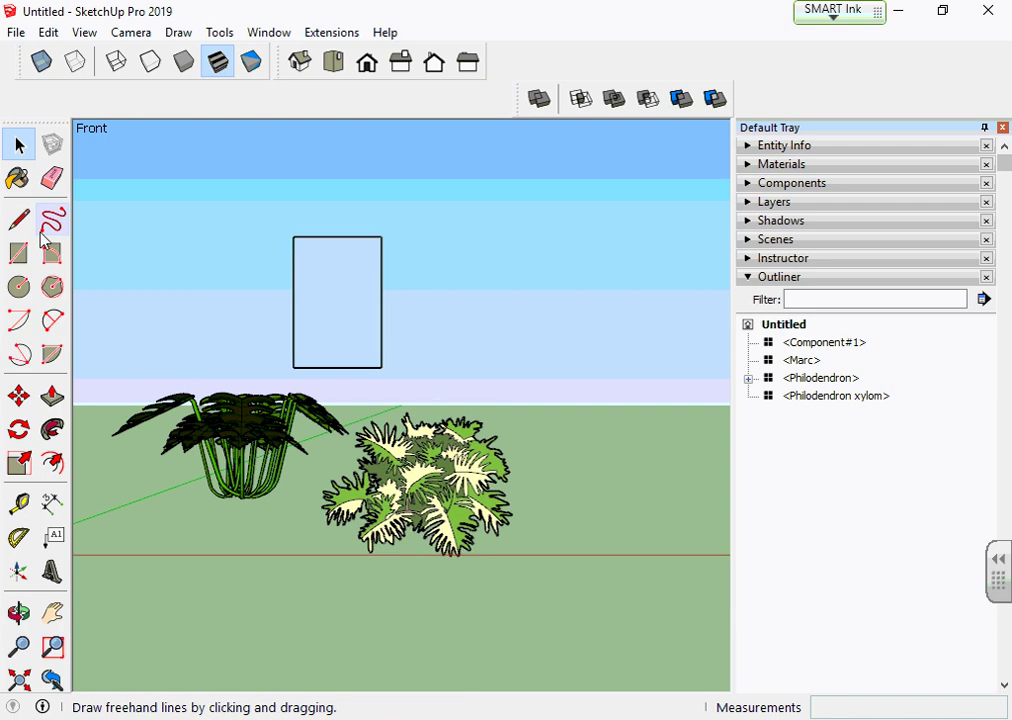
left_click(18, 253)
scroll(480, 320, "up", 1)
left_click(487, 333)
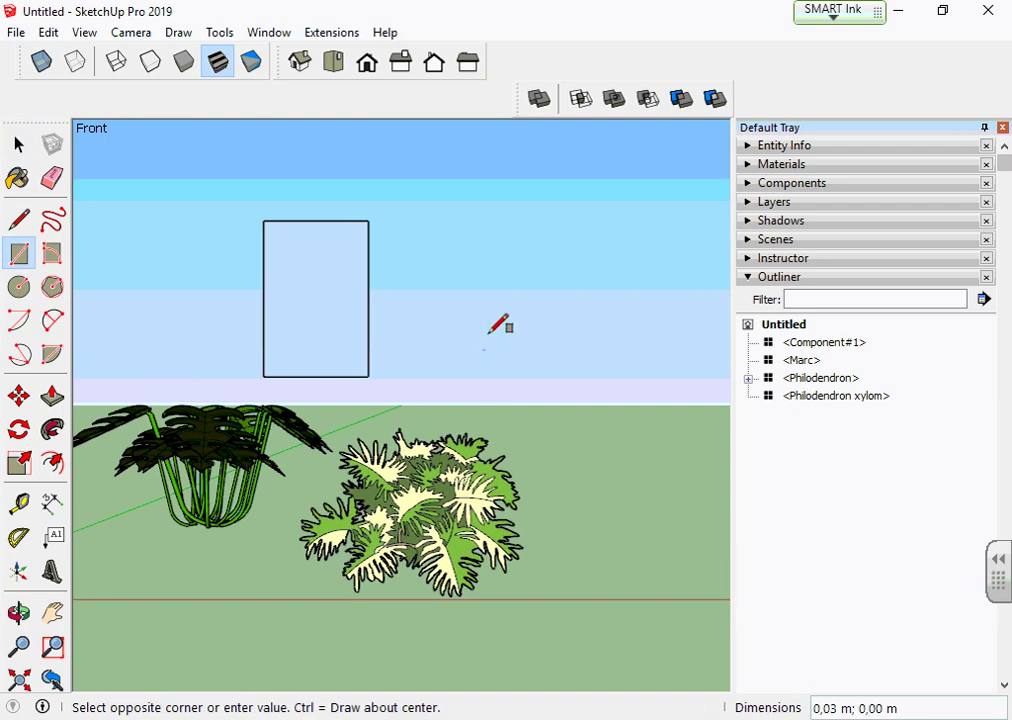
left_click(543, 190)
left_click(18, 146)
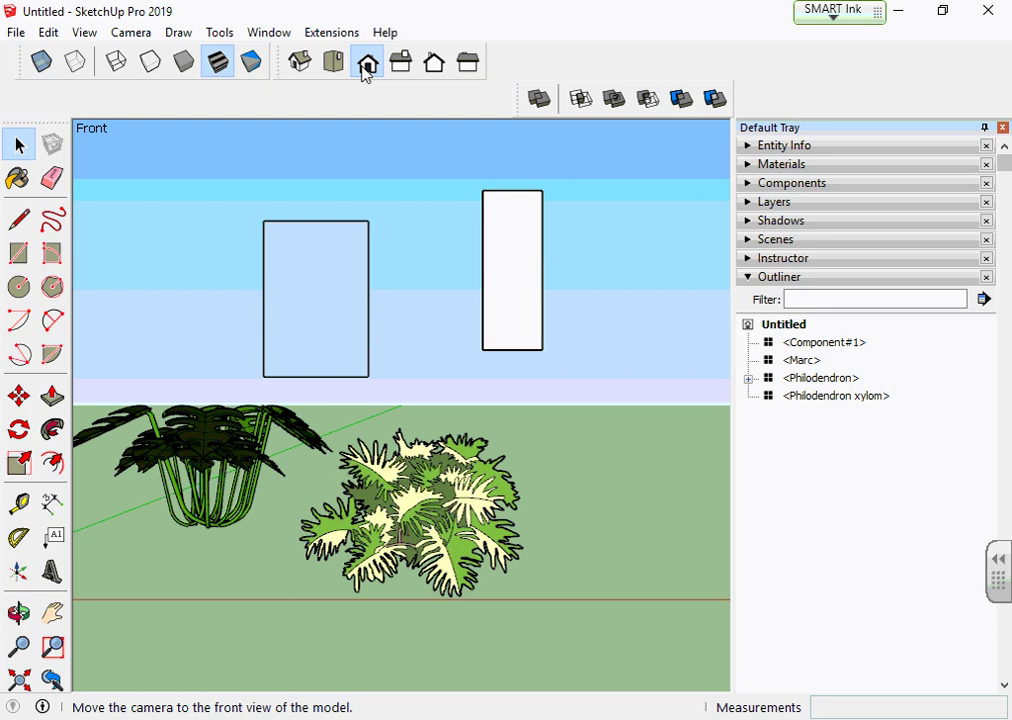
Draw two lines to a bottom point, erase the lower corners, and select the pointed face
scroll(518, 268, "up", 1)
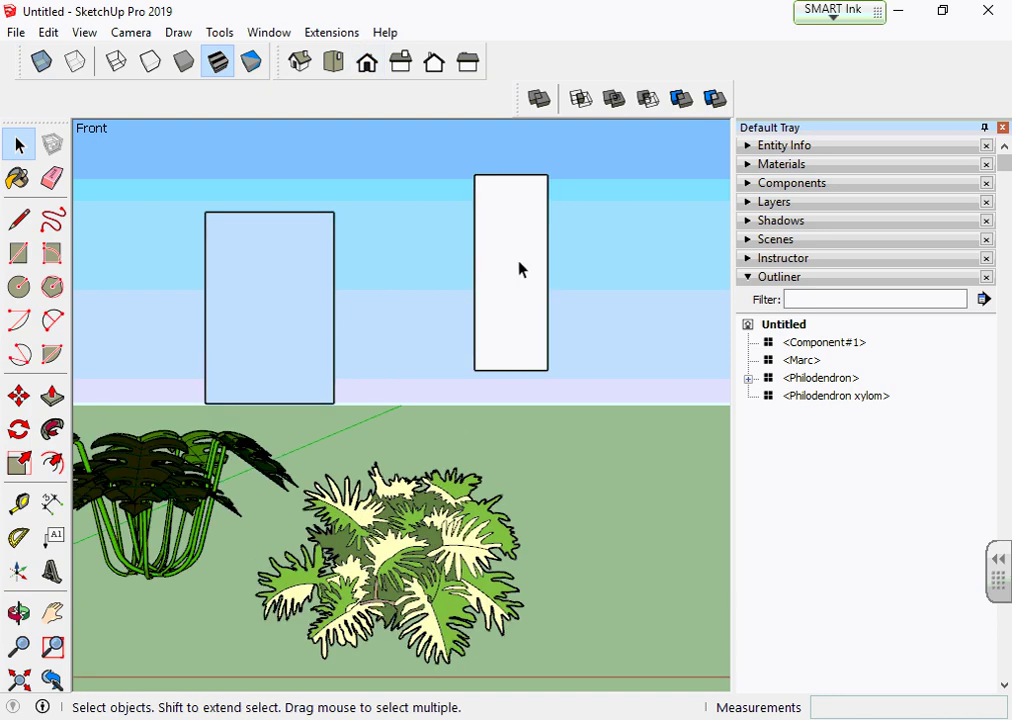
key("l")
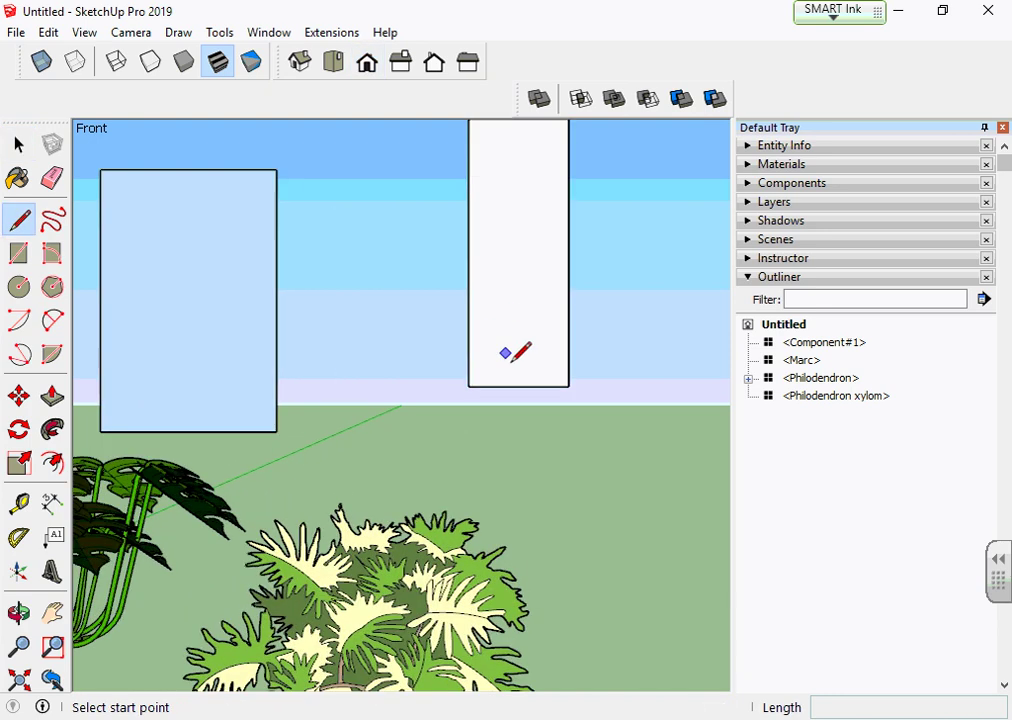
left_click(520, 383)
left_click(558, 280)
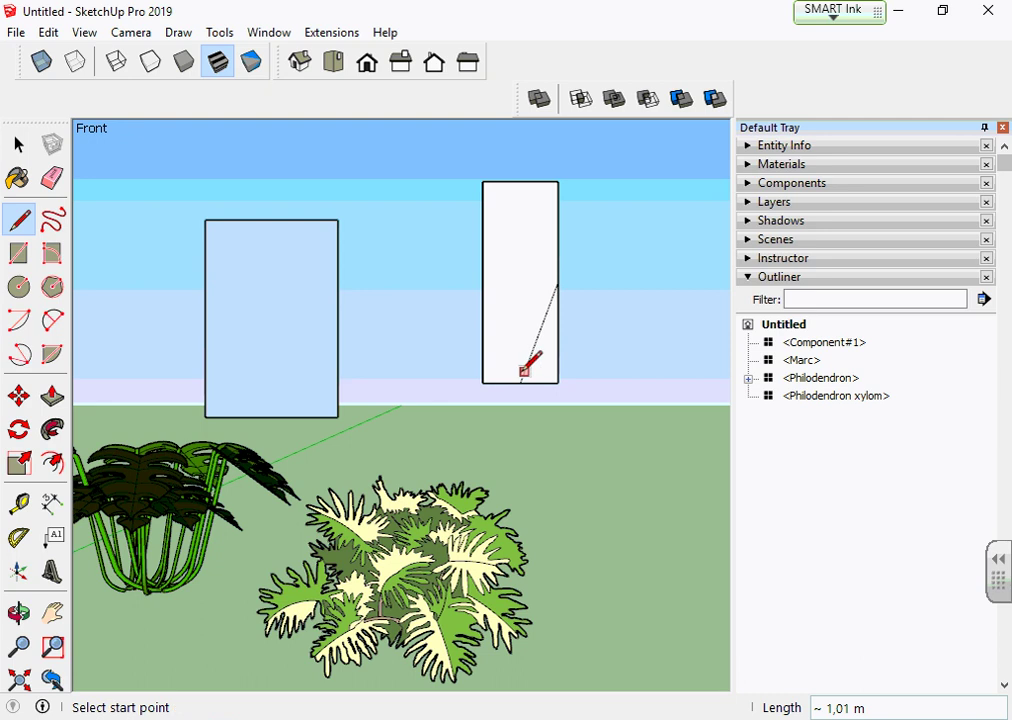
left_click(520, 383)
left_click(482, 253)
key("e")
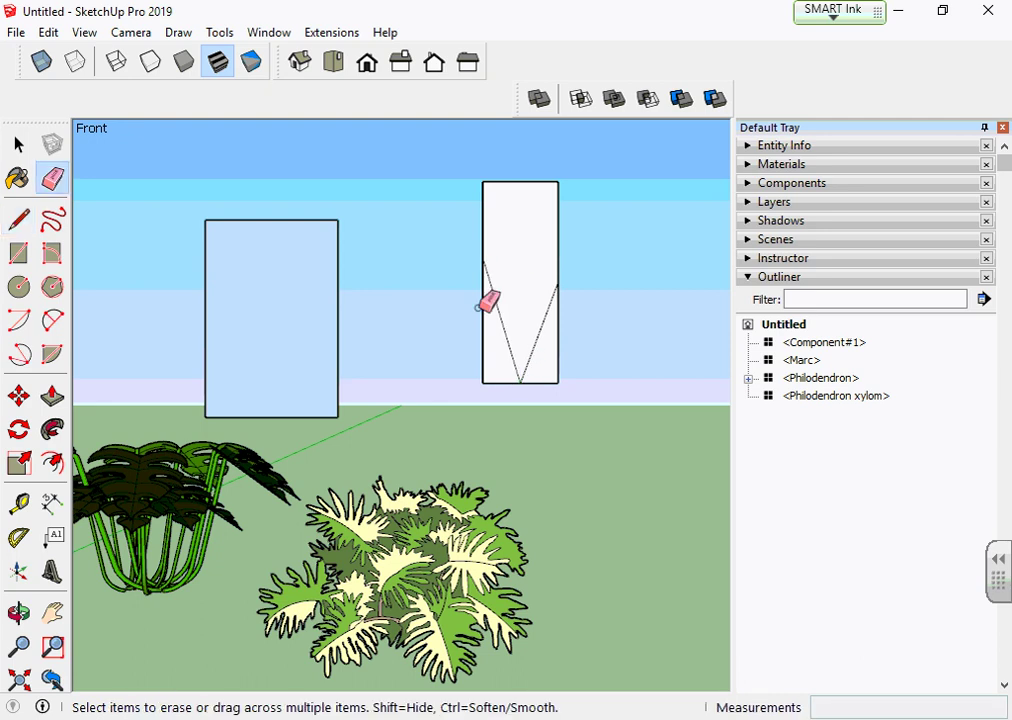
left_click_drag(484, 300, 580, 354)
key("space")
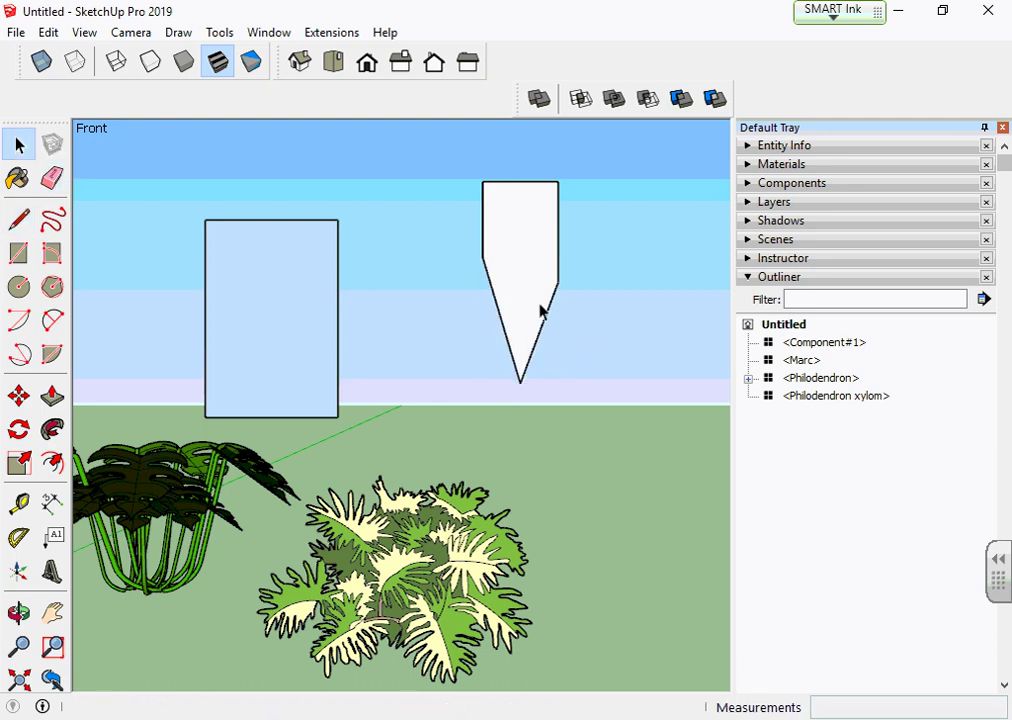
left_click(542, 265)
Make the pointed shape Component#2 with Always face camera ticked
double_click(542, 265)
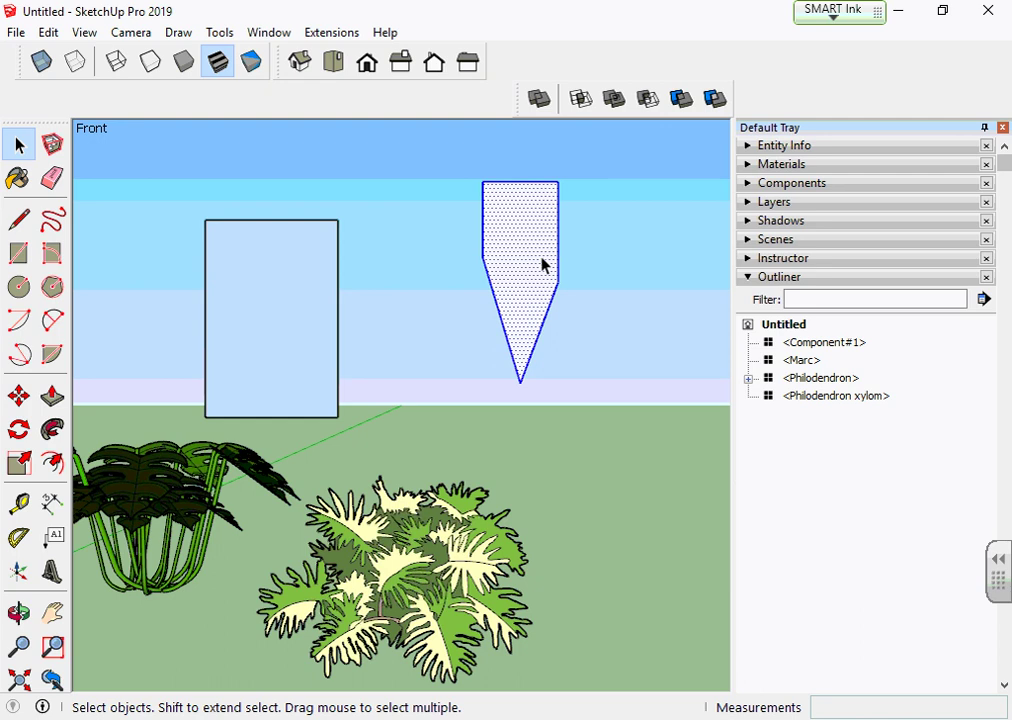
right_click(542, 265)
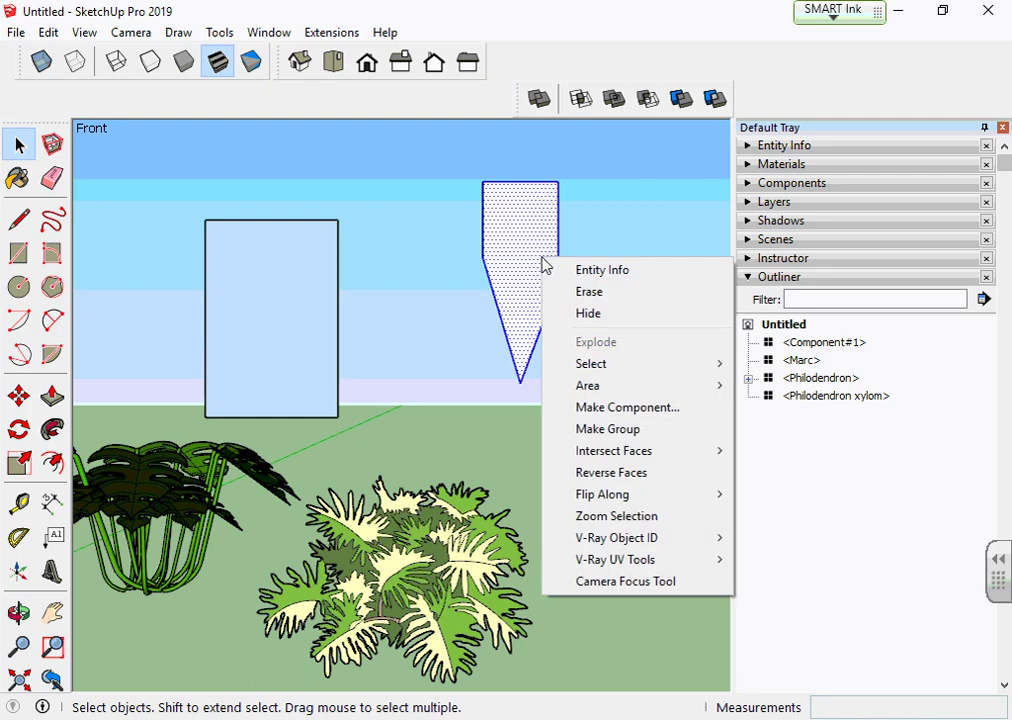
left_click(646, 420)
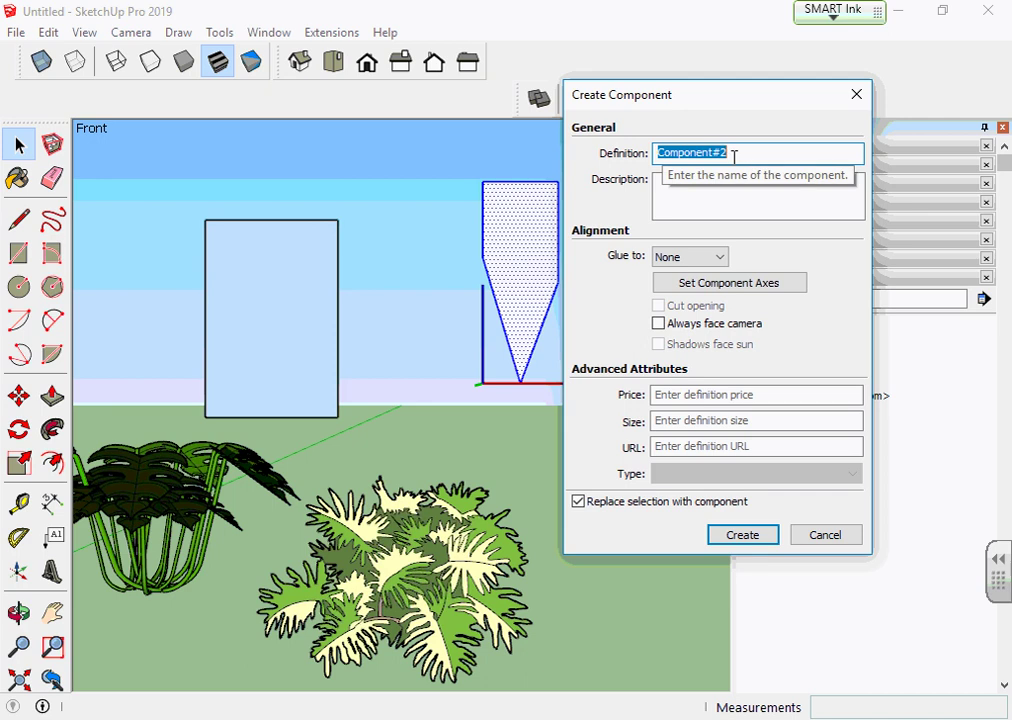
left_click(659, 324)
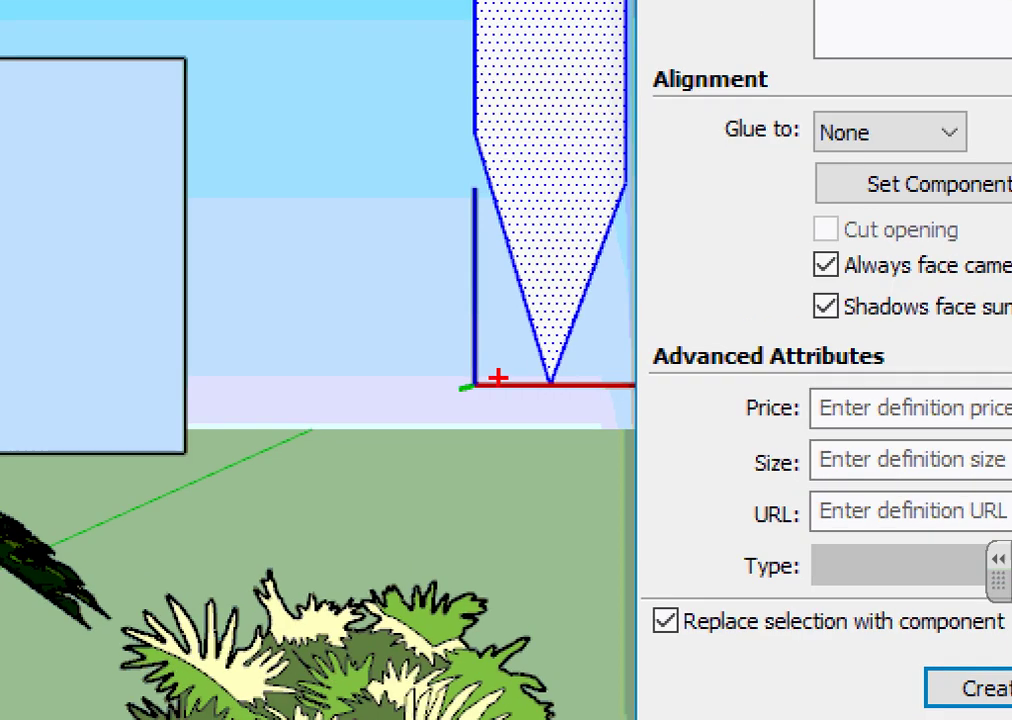
mouse_move(504, 367)
left_mouse_down()
mouse_move(458, 388)
mouse_move(514, 382)
mouse_move(500, 360)
left_mouse_up()
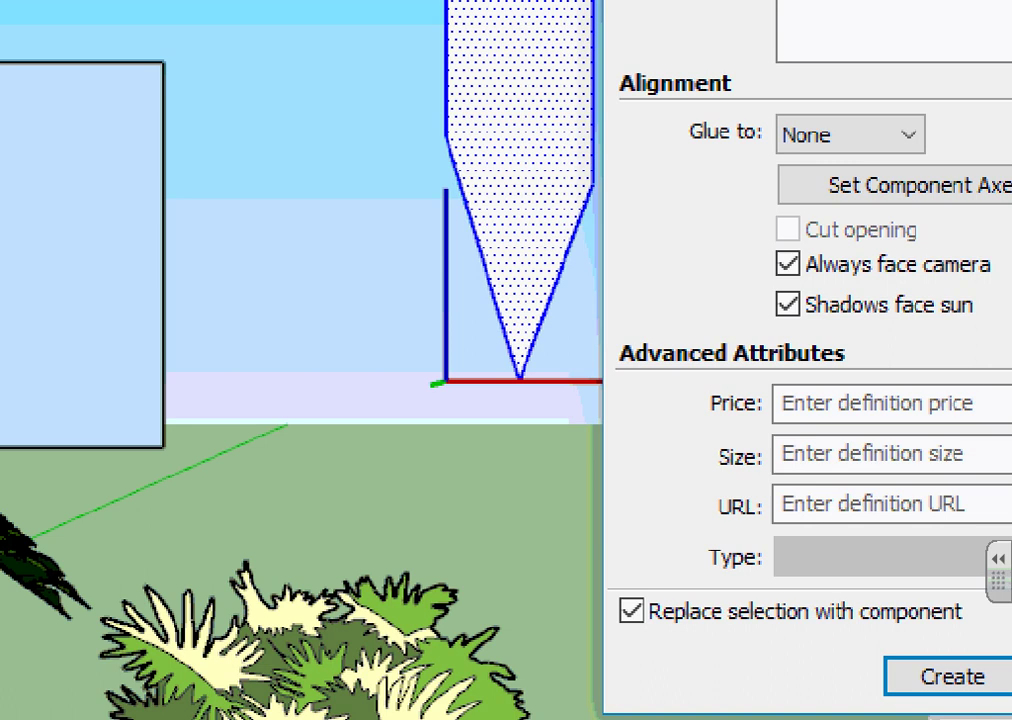
left_click_drag(530, 368, 539, 362)
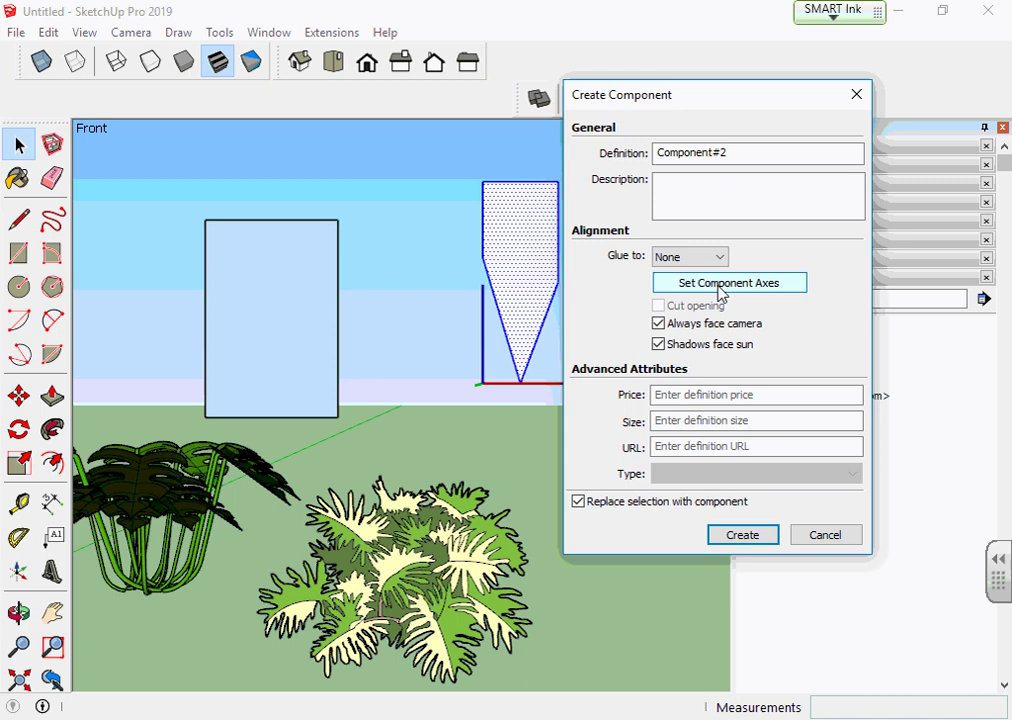
Set Component#2's axes origin at the shape's bottom tip, aligning the red axis
left_click(722, 288)
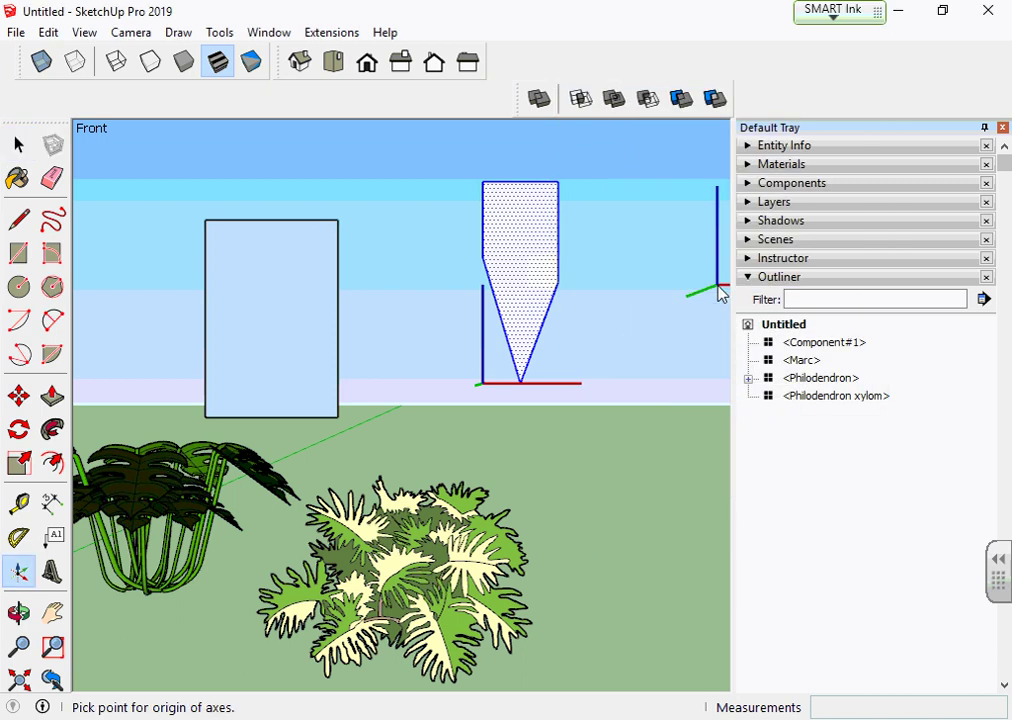
middle_click_drag(718, 294, 463, 458)
scroll(505, 415, "up", 2)
scroll(510, 412, "up", 1)
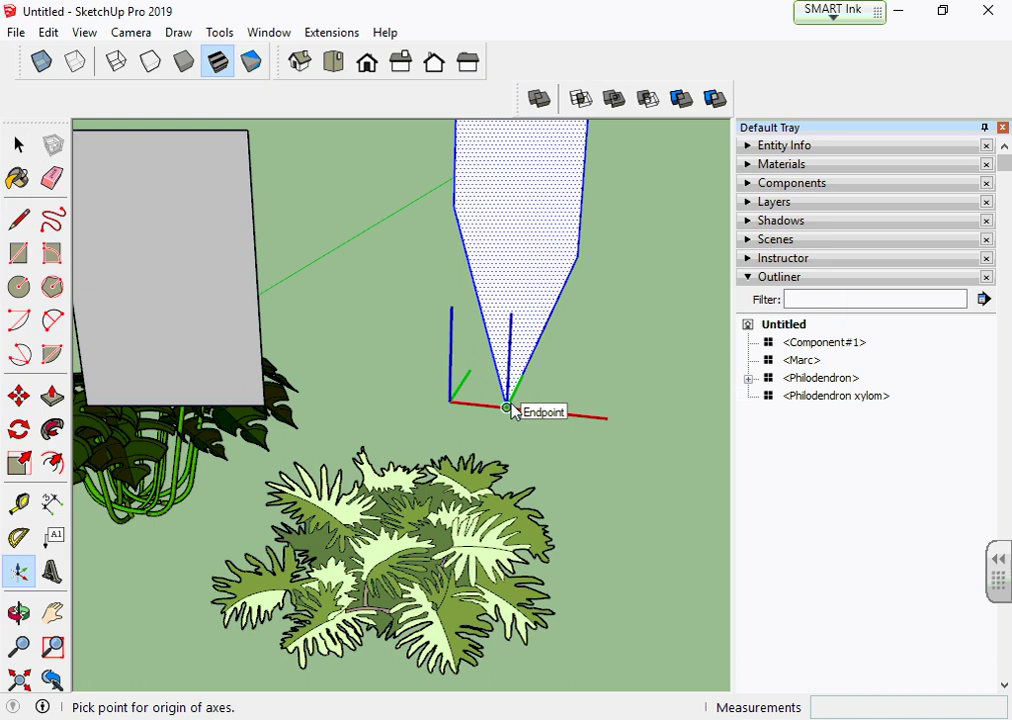
left_click(511, 411)
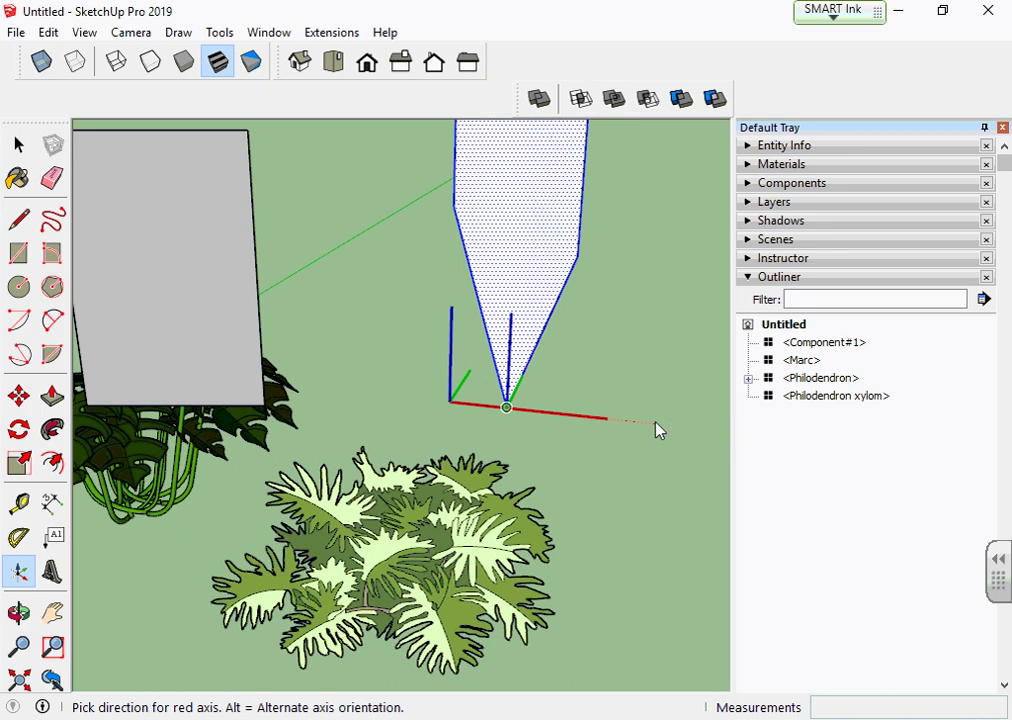
left_click(658, 430)
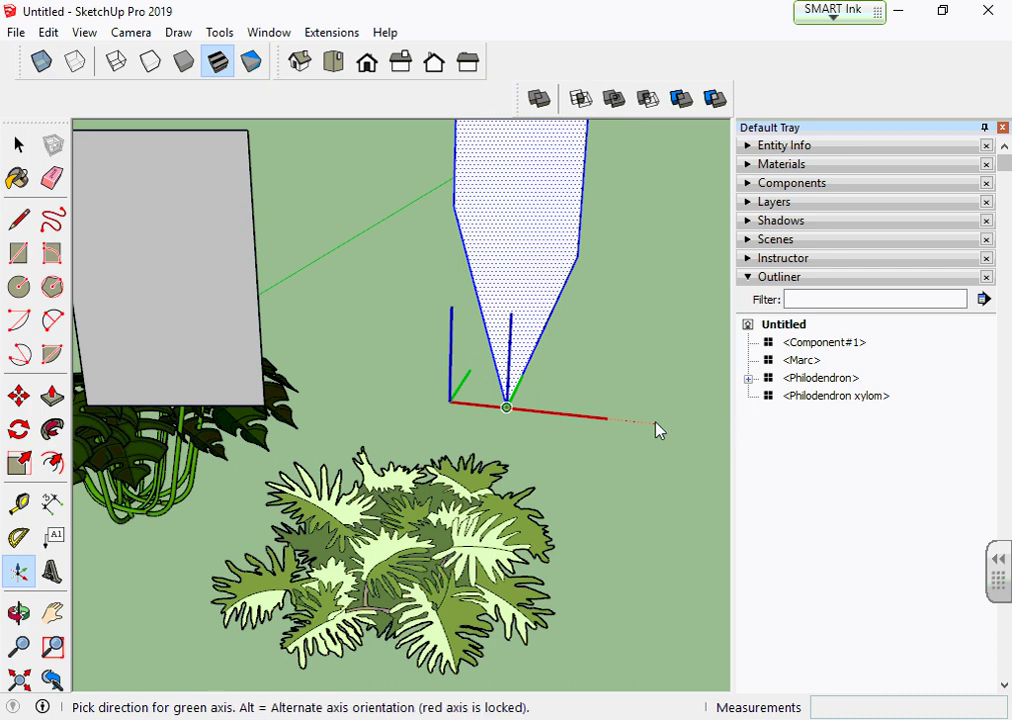
middle_click_drag(651, 391, 456, 424)
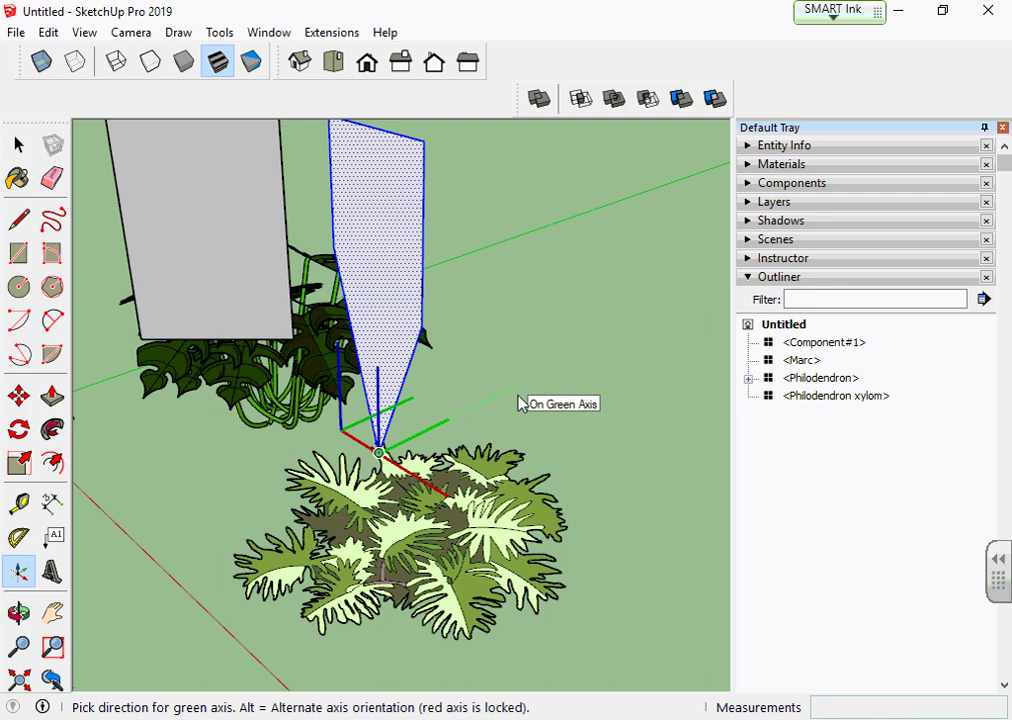
key("Escape")
key("Escape")
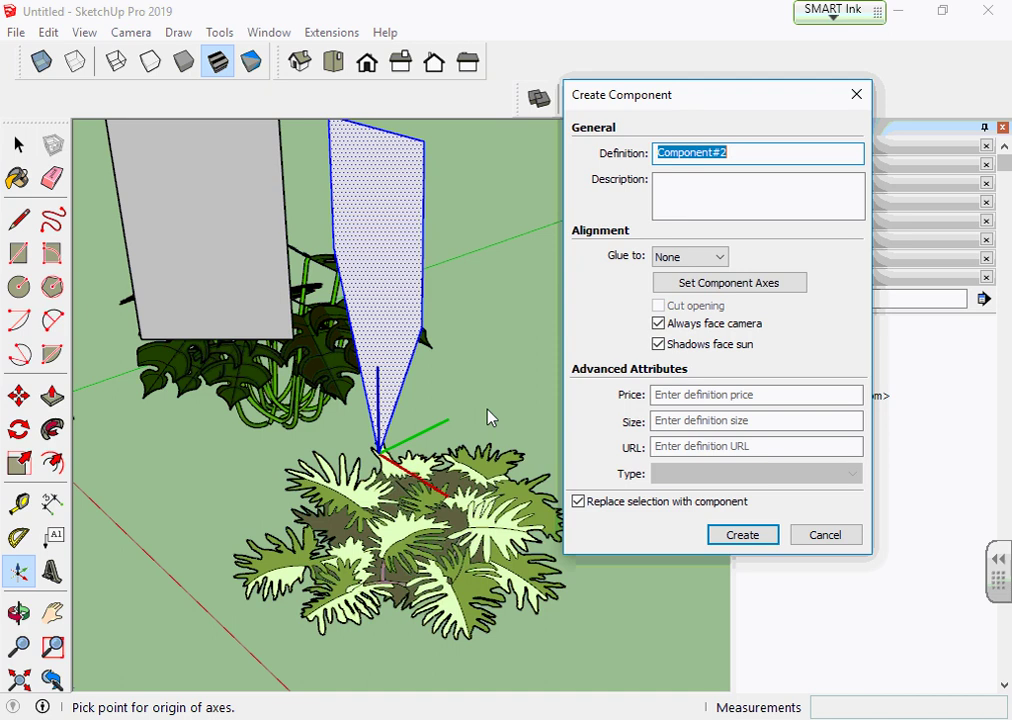
Create Component#2 and orbit around the new component
left_click(742, 535)
mouse_move(680, 510)
middle_mouse_down()
mouse_move(395, 463)
mouse_move(208, 452)
mouse_move(366, 472)
mouse_move(599, 474)
middle_mouse_up()
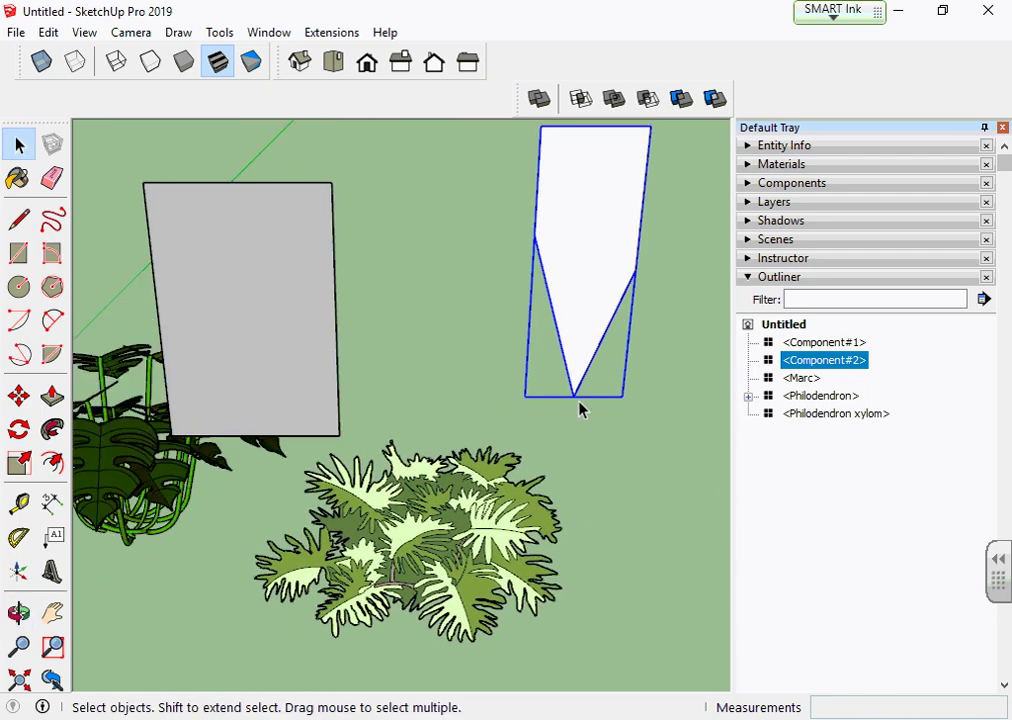
mouse_move(567, 411)
middle_mouse_down()
mouse_move(616, 461)
mouse_move(468, 461)
mouse_move(437, 421)
middle_mouse_up()
scroll(492, 480, "down", 2)
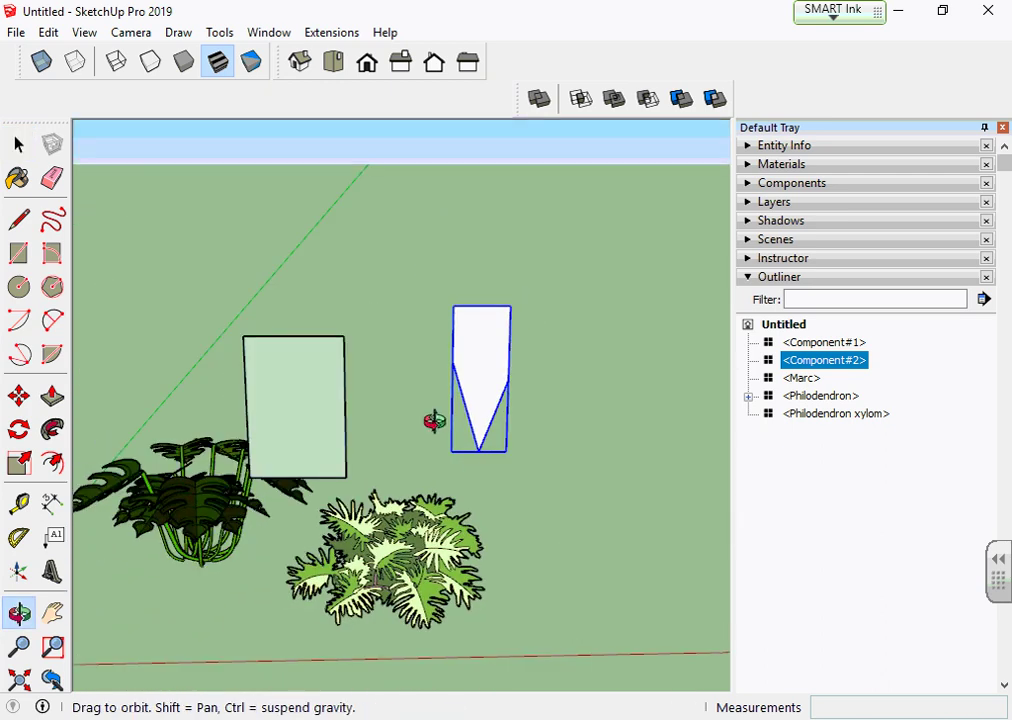
Move Component#2 onto the model origin beside Marc, using X-ray to snap it
key("m")
left_click(453, 437)
scroll(215, 572, "down", 2)
middle_click_drag(215, 572, 468, 402, "shift")
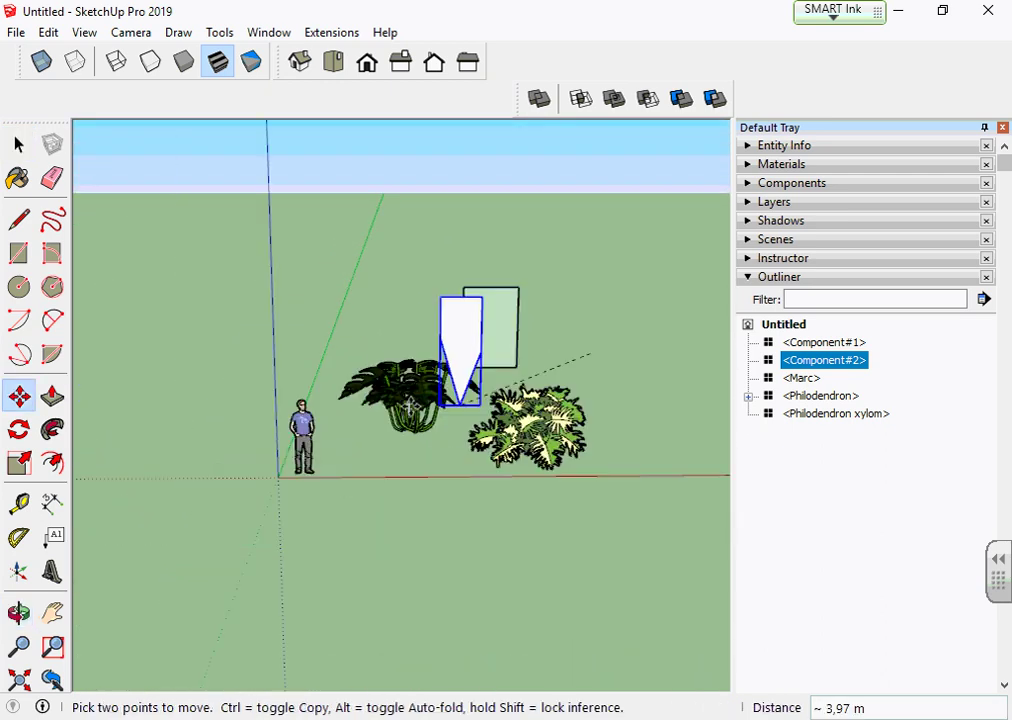
scroll(295, 483, "up", 1)
mouse_move(316, 429)
middle_mouse_down()
mouse_move(282, 515)
mouse_move(323, 330)
middle_mouse_up()
left_click(41, 62)
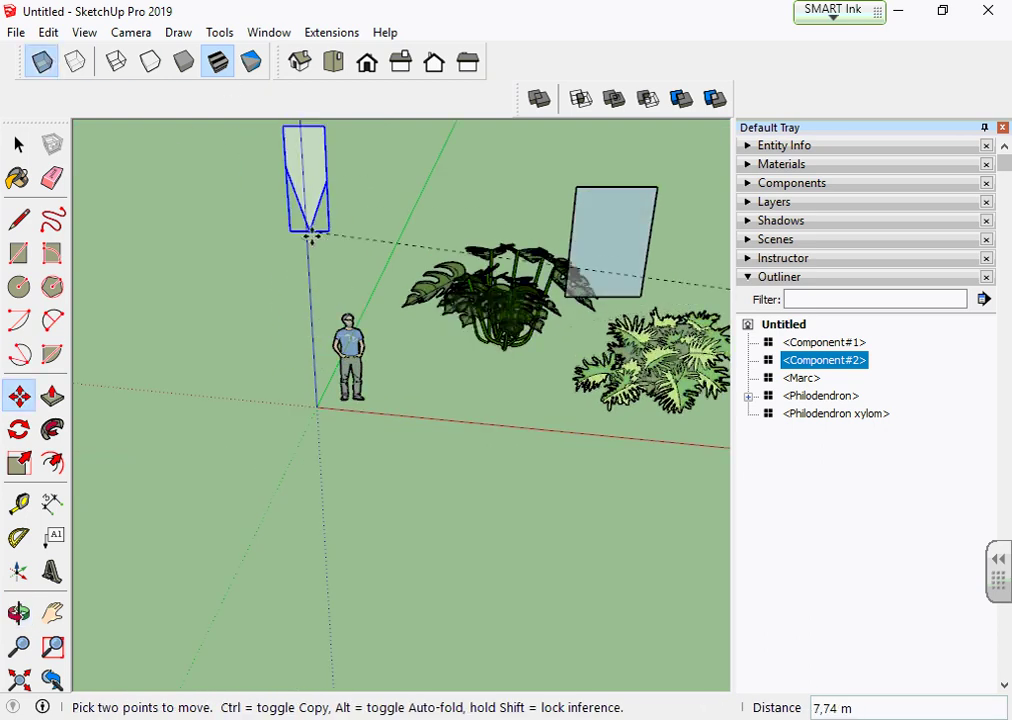
left_click(316, 407)
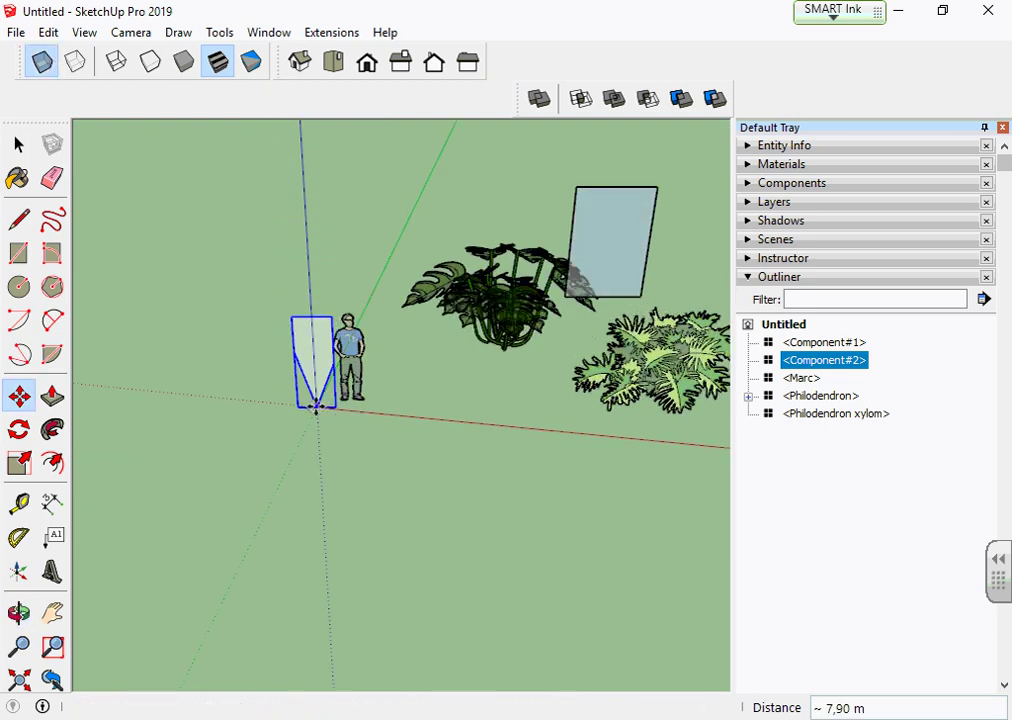
mouse_move(248, 379)
middle_mouse_down()
mouse_move(336, 362)
mouse_move(328, 368)
mouse_move(334, 339)
mouse_move(181, 341)
mouse_move(621, 339)
mouse_move(275, 355)
mouse_move(567, 377)
mouse_move(318, 406)
mouse_move(283, 352)
middle_mouse_up()
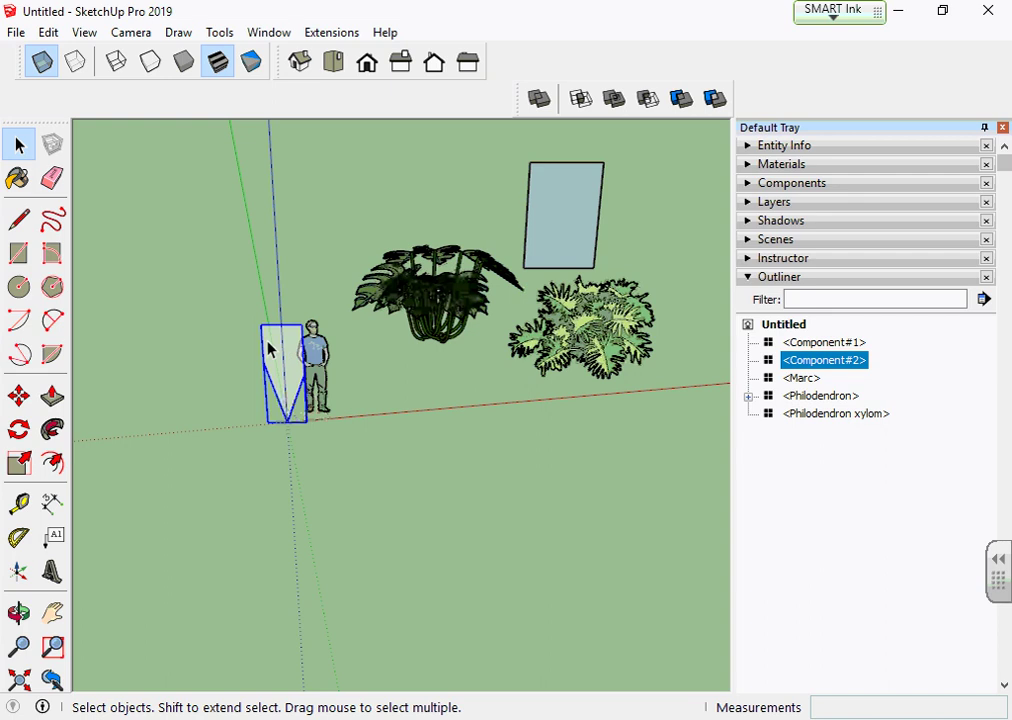
Switch to the Front view and zoom in close on the selected Philodendron xylom plant
left_click(671, 271)
left_click(612, 313)
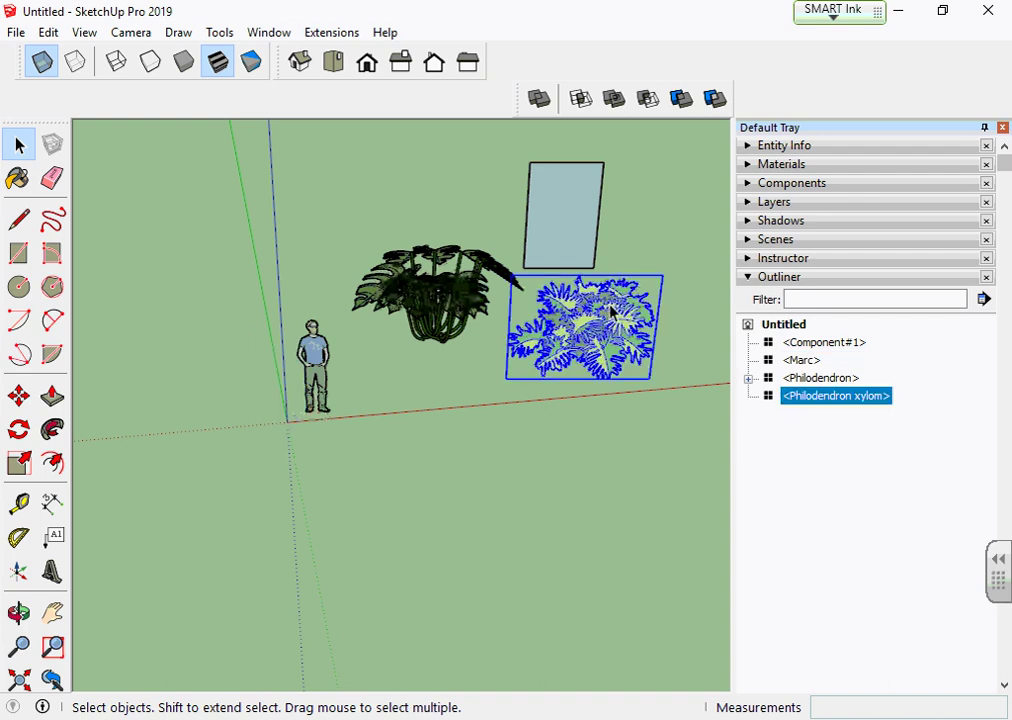
left_click(367, 62)
double_click(477, 321)
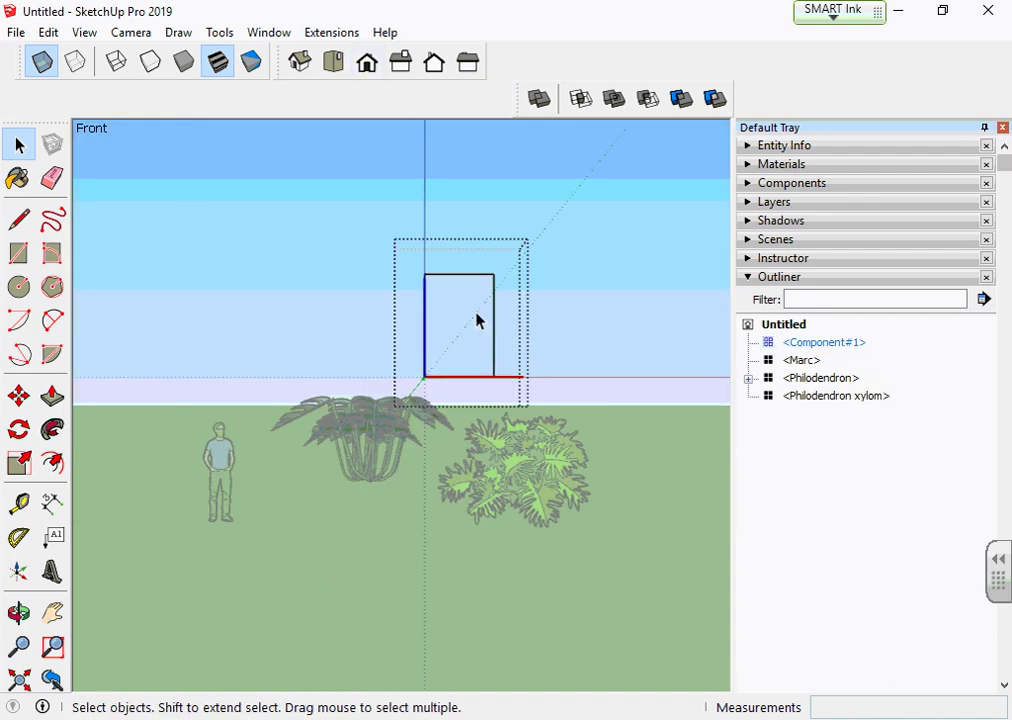
left_click(561, 332)
scroll(527, 531, "up", 5)
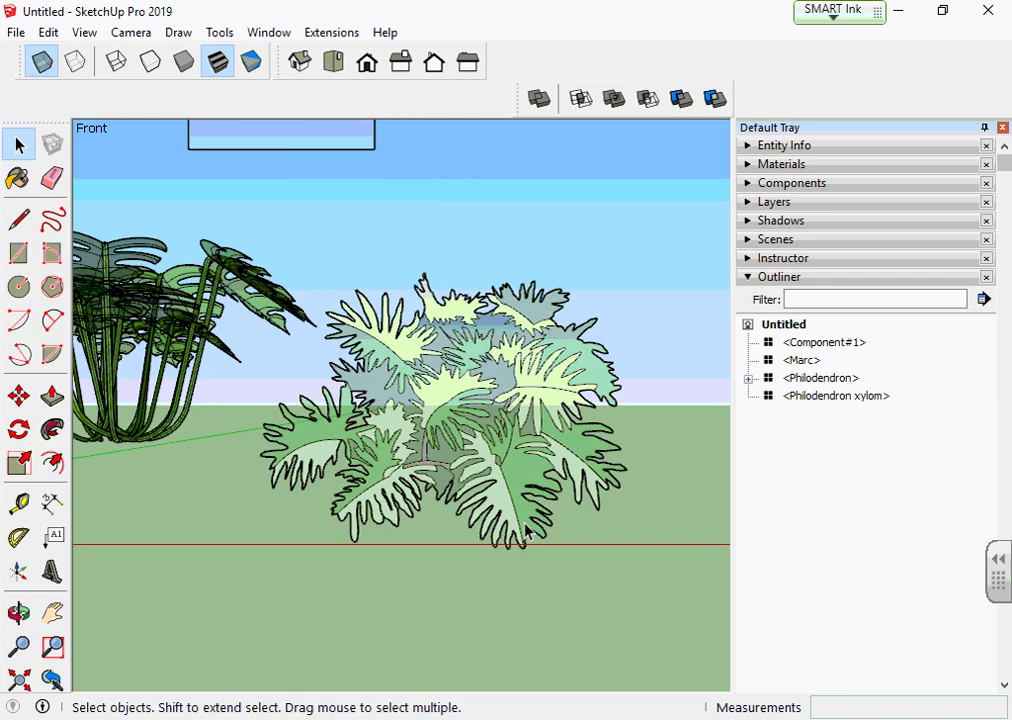
left_click(487, 386)
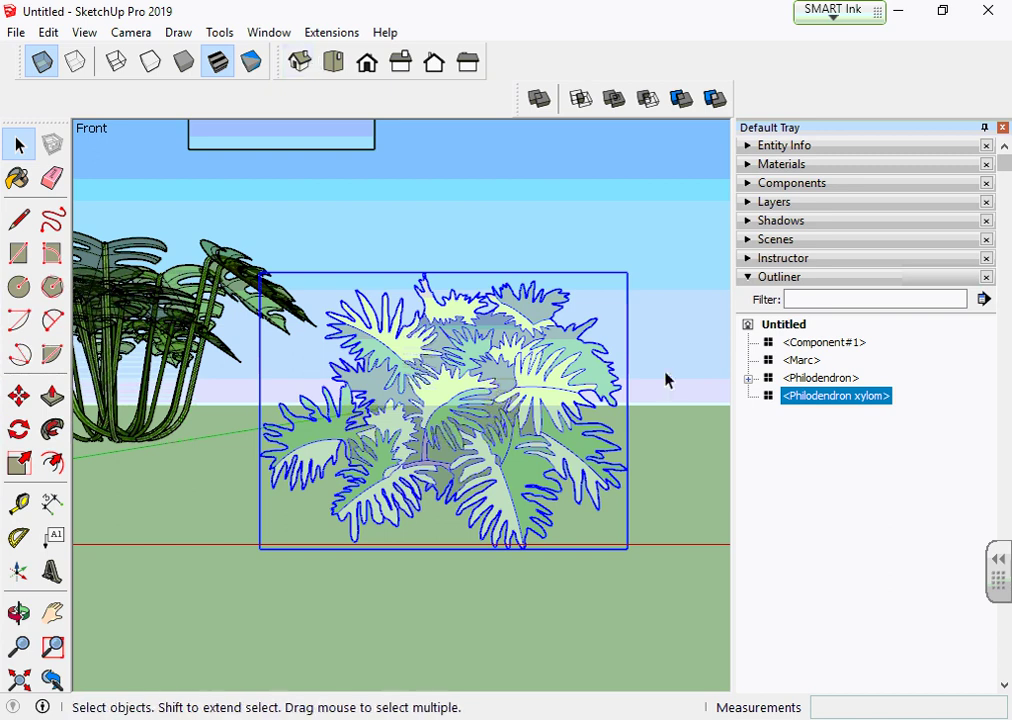
Explode the Philodendron xylom component and orbit above to inspect its now-loose leaves
right_click(565, 385)
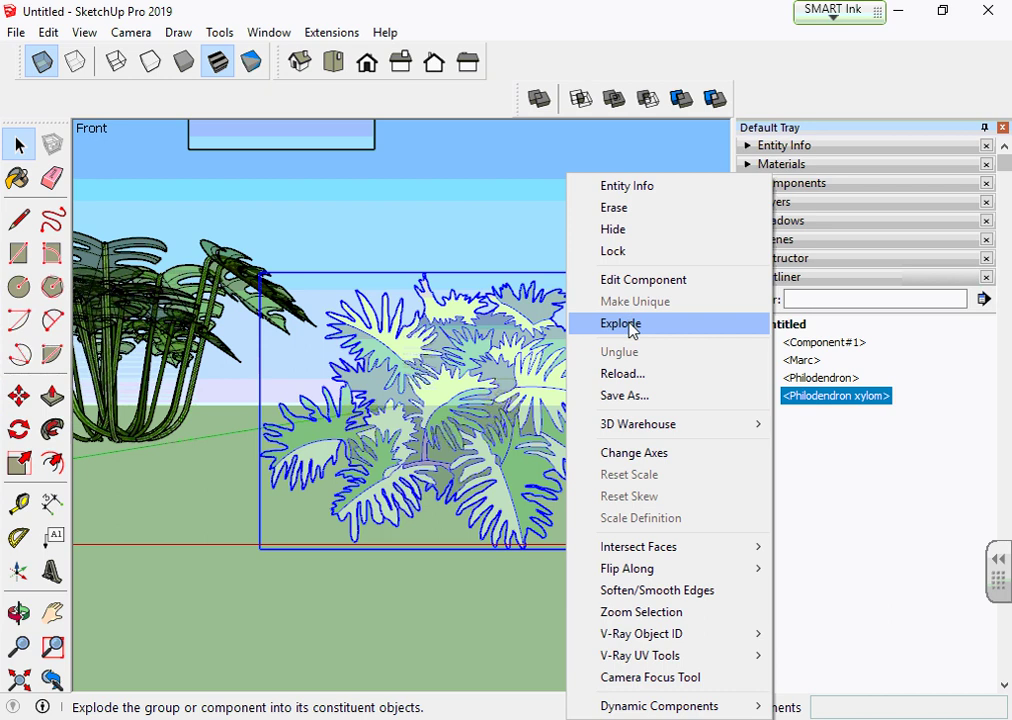
left_click(630, 325)
mouse_move(533, 365)
middle_mouse_down()
mouse_move(657, 461)
mouse_move(122, 609)
mouse_move(382, 610)
middle_mouse_up()
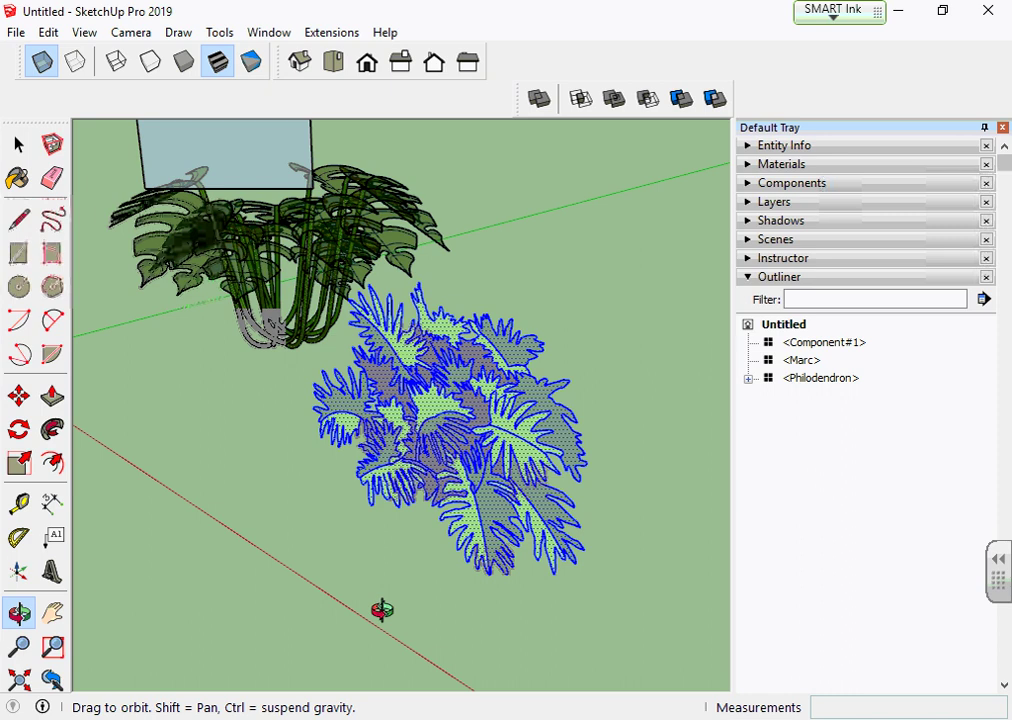
mouse_move(382, 610)
middle_mouse_down()
mouse_move(418, 635)
mouse_move(582, 600)
mouse_move(297, 606)
mouse_move(303, 616)
middle_mouse_up()
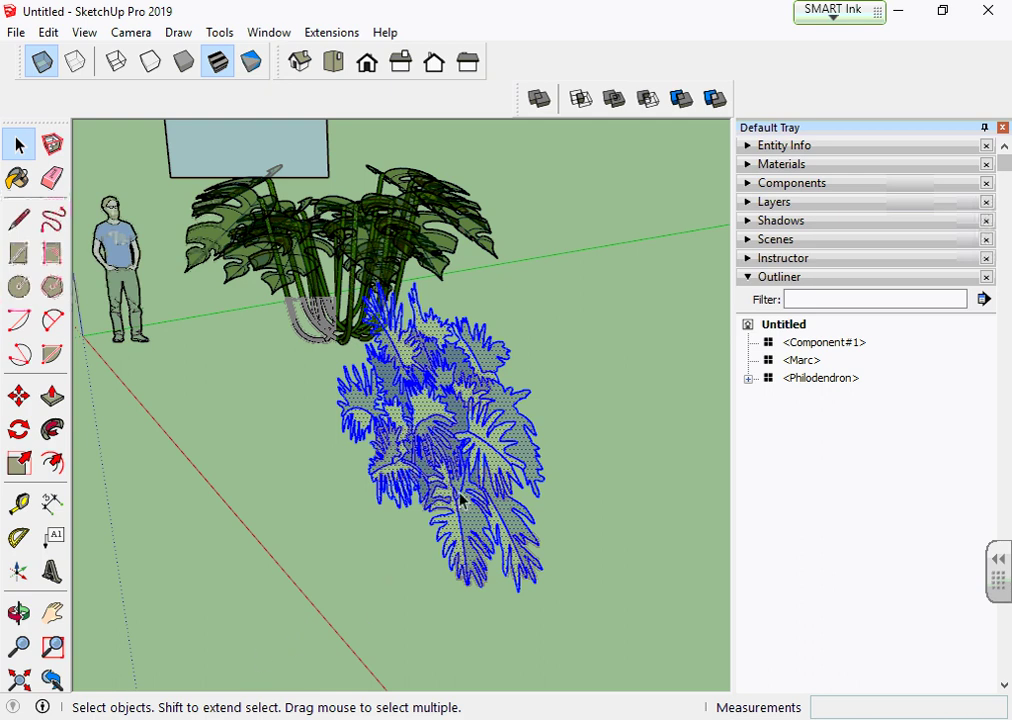
mouse_move(434, 445)
middle_mouse_down()
mouse_move(642, 433)
mouse_move(656, 447)
middle_mouse_up()
left_click(656, 447)
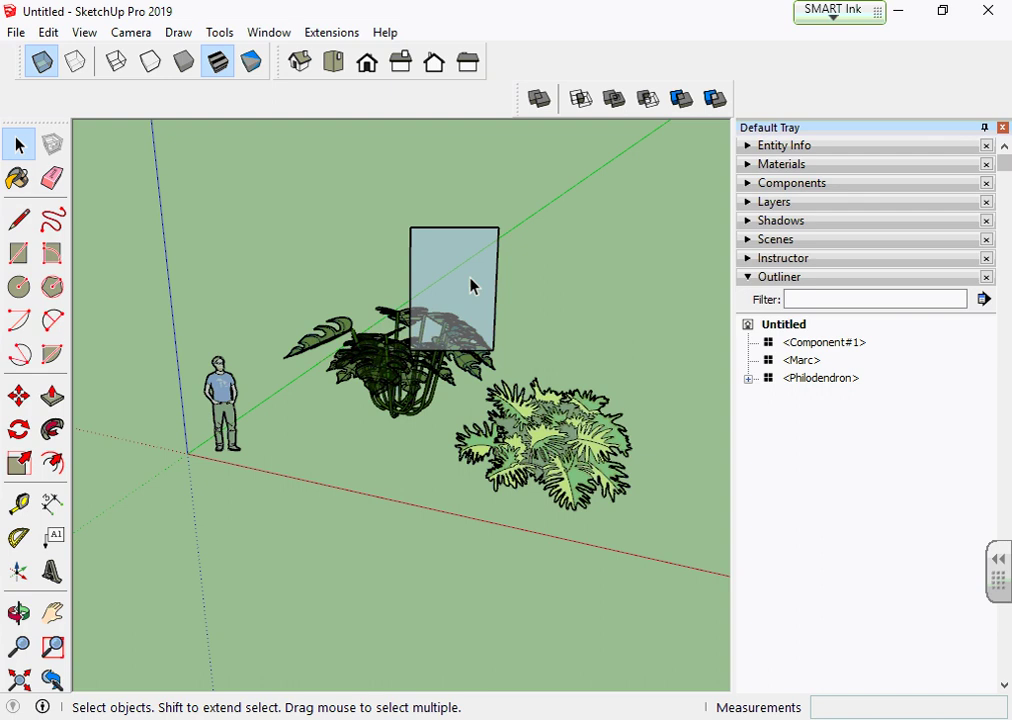
Delete the translucent Component#1 box and turn off X-ray so the plants render solid
left_click(471, 286)
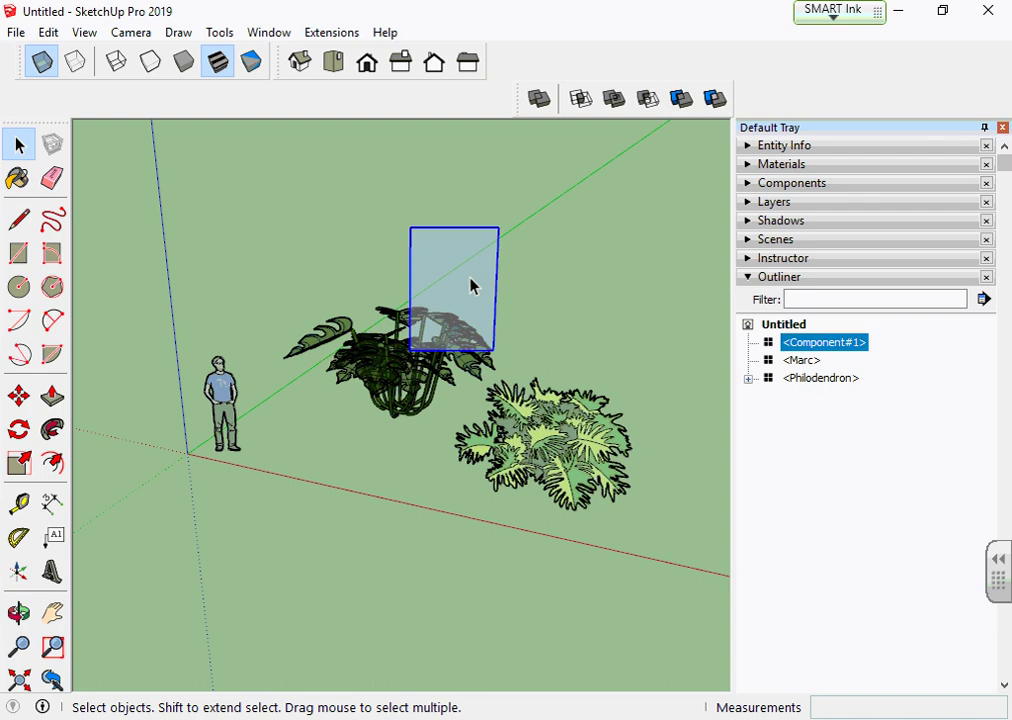
key("Delete")
mouse_move(471, 286)
middle_mouse_down()
mouse_move(493, 409)
mouse_move(608, 376)
mouse_move(563, 381)
middle_mouse_up()
scroll(520, 400, "up", 3)
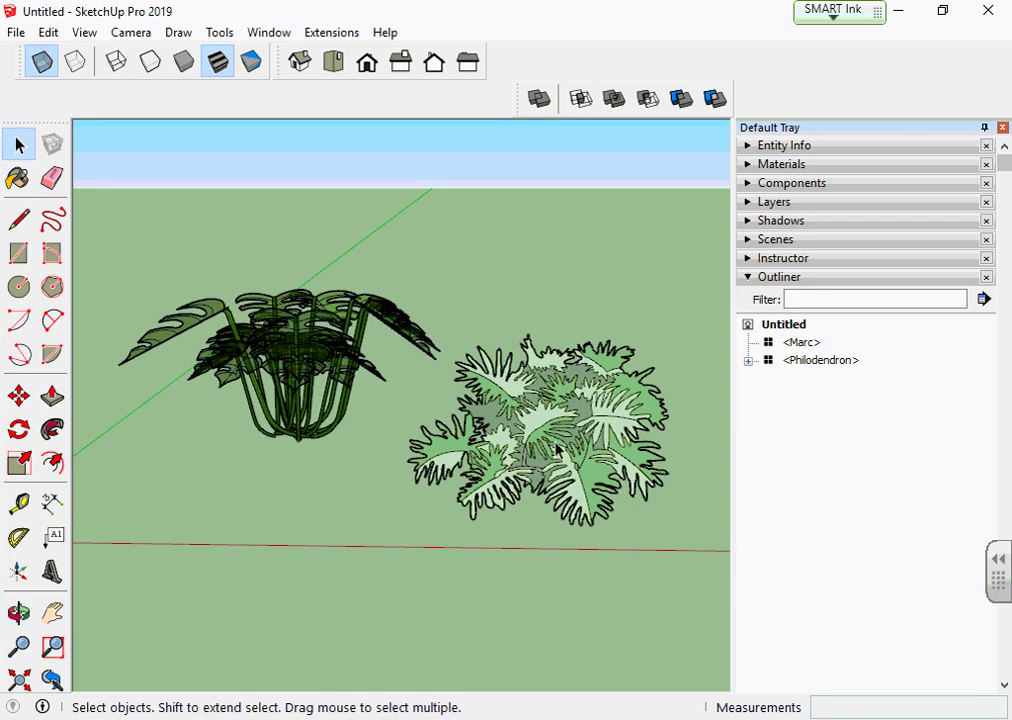
mouse_move(557, 451)
middle_mouse_down()
mouse_move(468, 451)
mouse_move(440, 430)
middle_mouse_up()
left_click(41, 61)
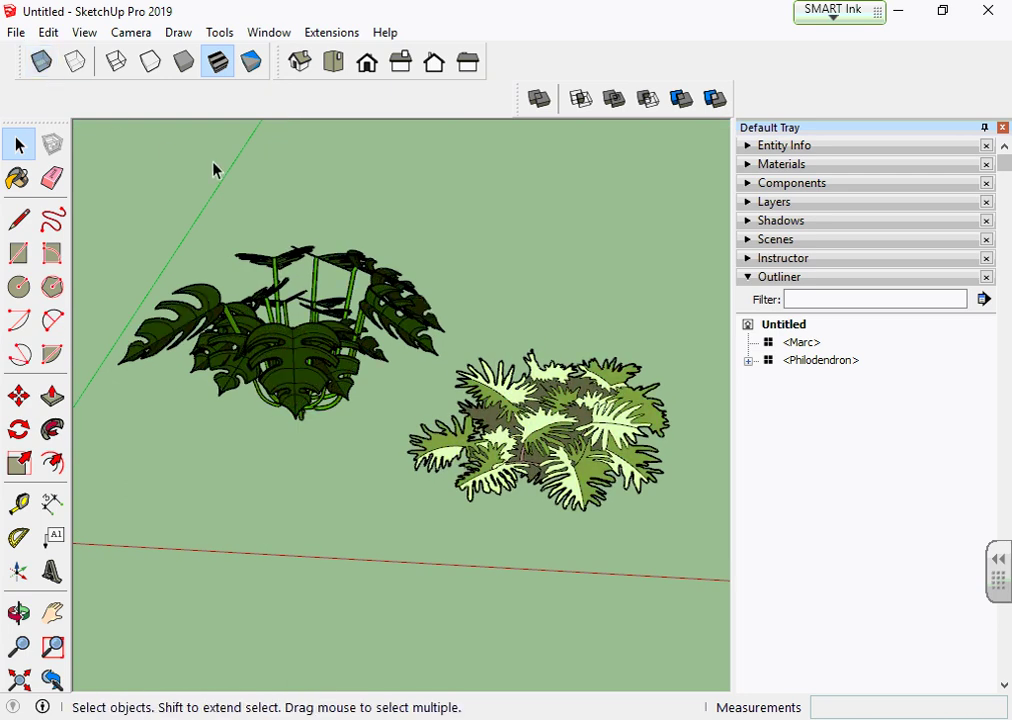
Expand the Materials tray and circle the material preview with red annotations
left_click(813, 170)
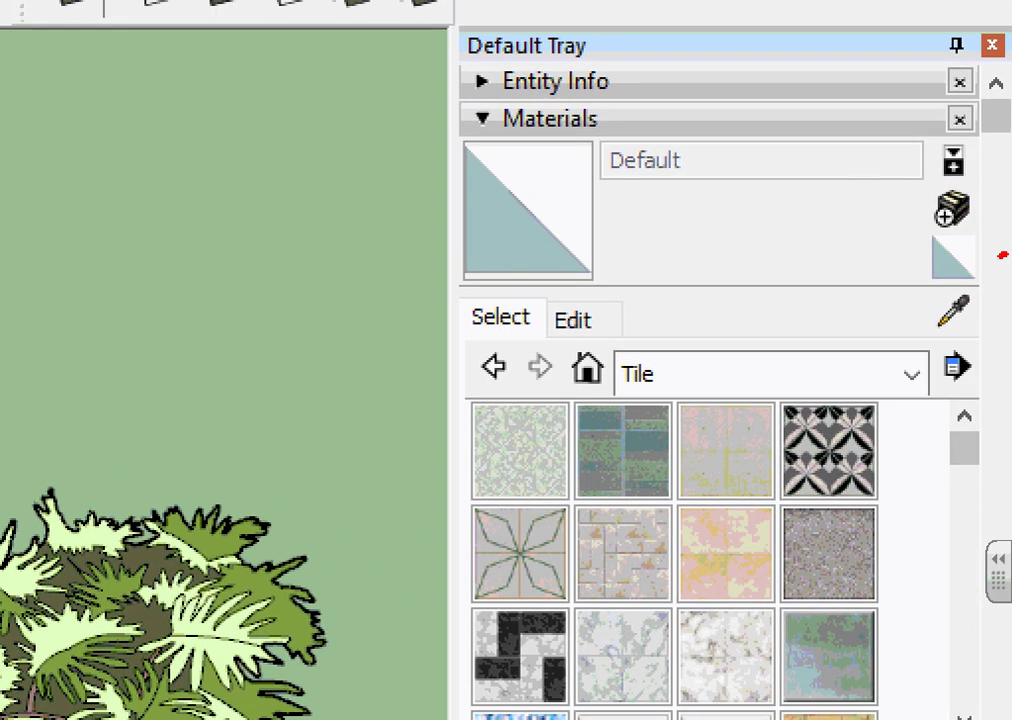
mouse_move(1005, 253)
left_mouse_down()
mouse_move(555, 172)
mouse_move(665, 122)
left_mouse_up()
mouse_move(965, 250)
left_mouse_down()
mouse_move(900, 295)
mouse_move(1005, 268)
left_mouse_up()
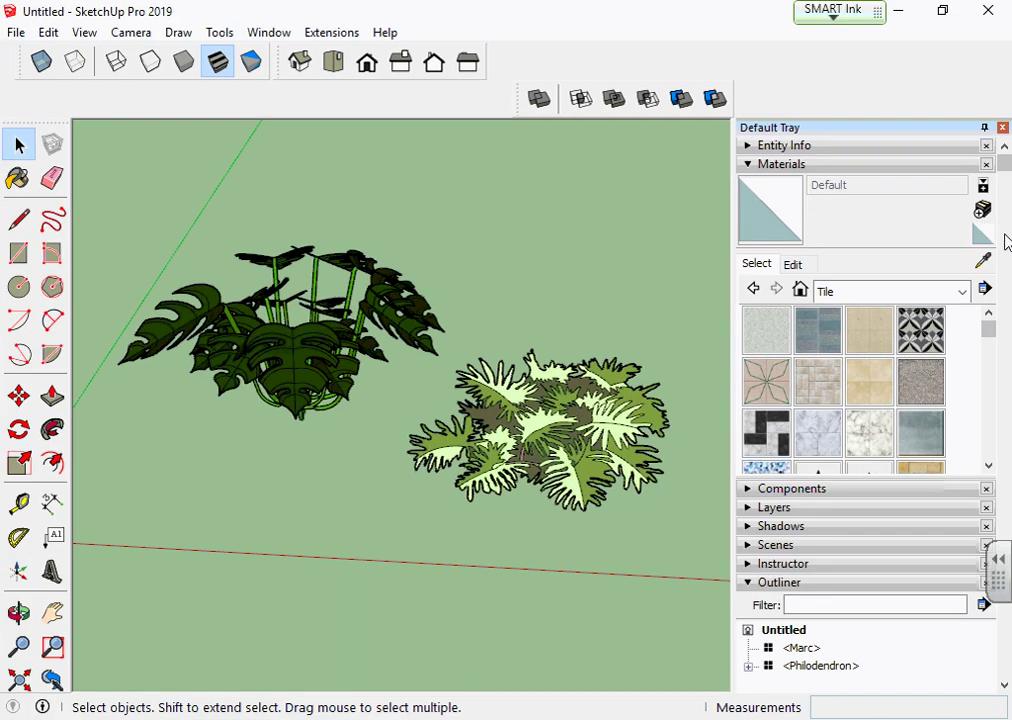
Sample the monstera's dark green leaf material, Color_F21, with the eyedropper
left_click(983, 259)
scroll(345, 350, "up", 2)
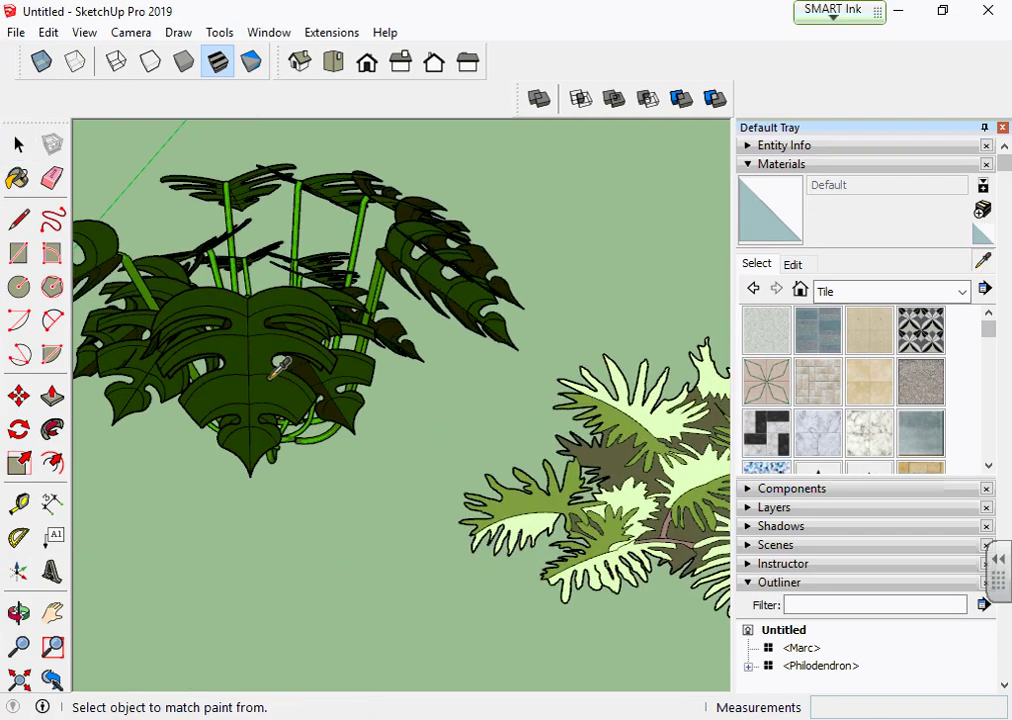
scroll(290, 335, "up", 2)
scroll(268, 338, "up", 1)
left_click(268, 338)
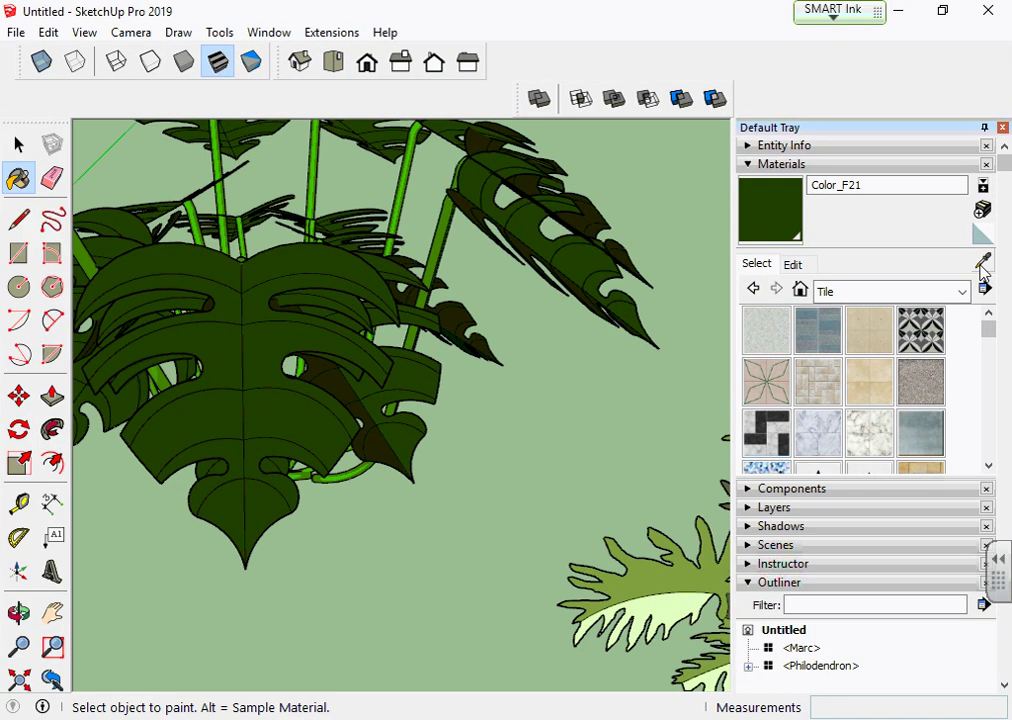
left_click(983, 262)
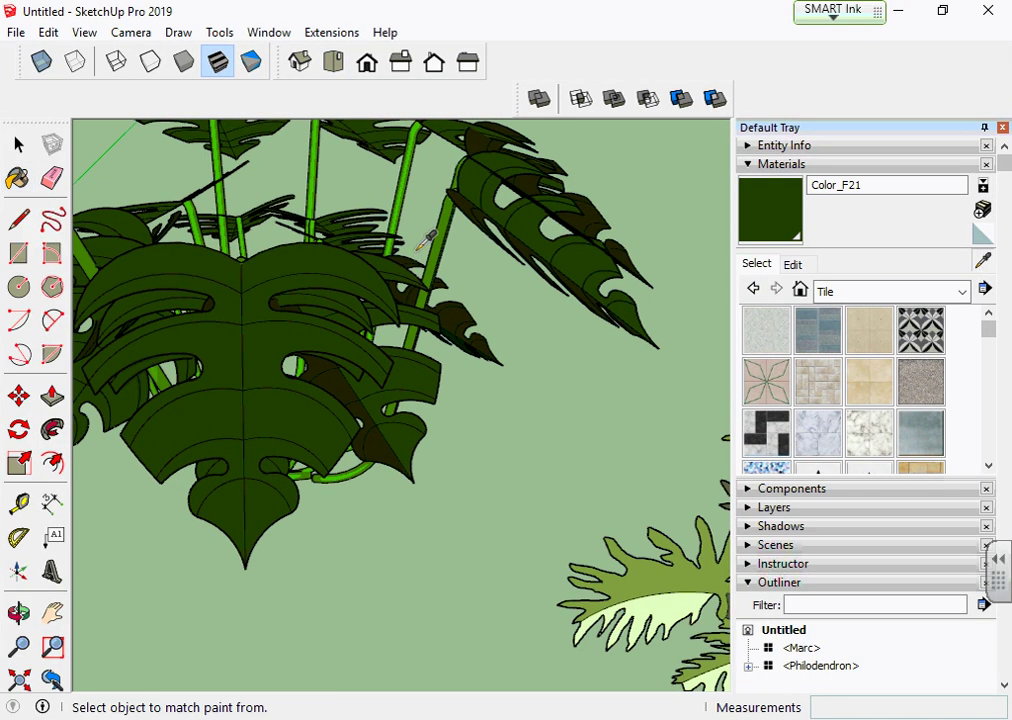
left_click(332, 258)
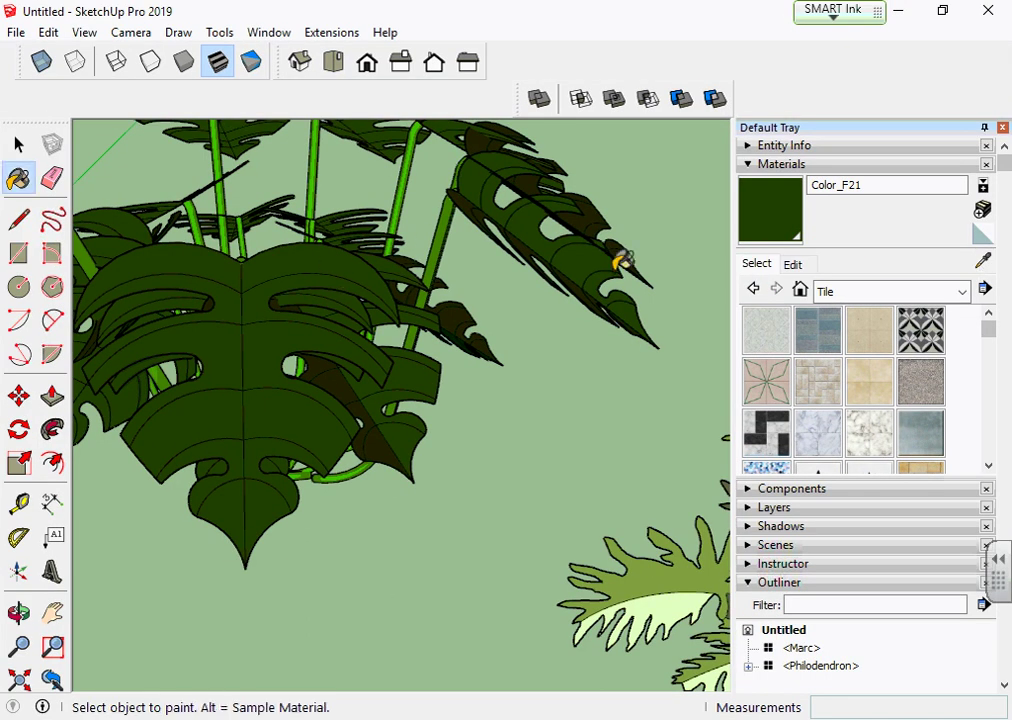
Raise Color_F21's brightness slider in the Edit tab to a vivid green, then return to Select
left_click(792, 264)
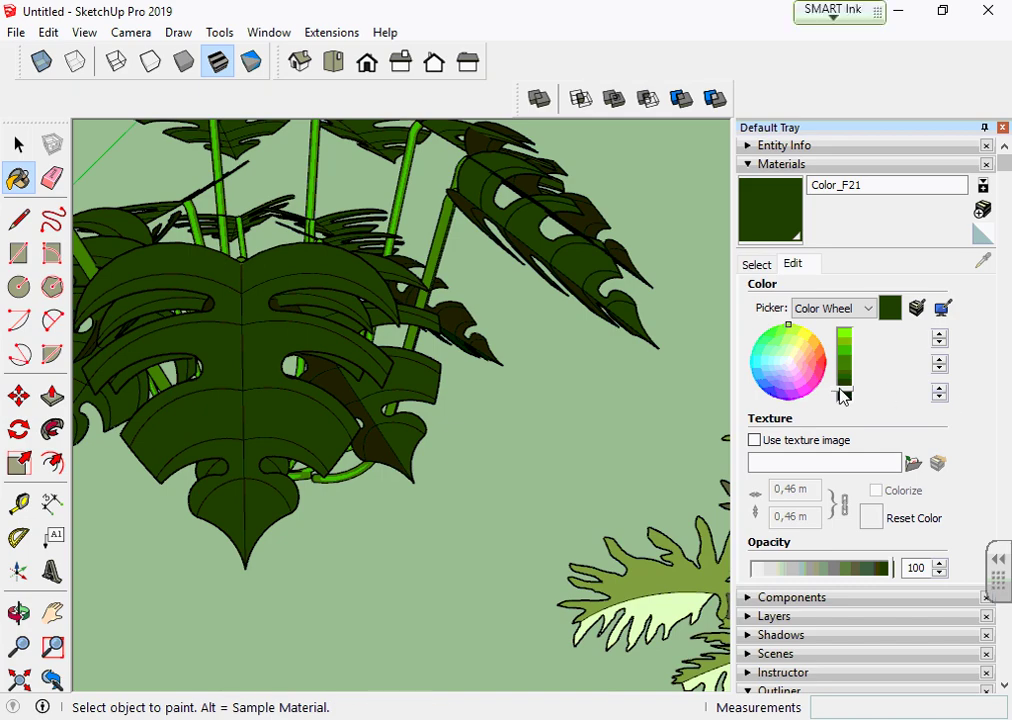
left_click_drag(843, 392, 847, 375)
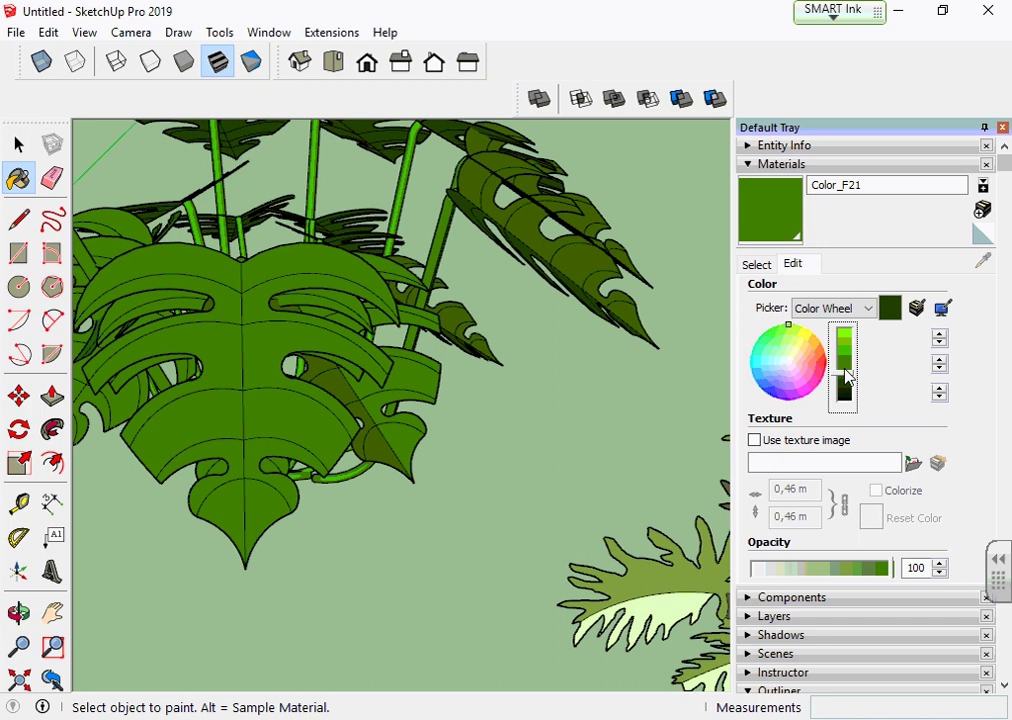
scroll(470, 413, "down", 3)
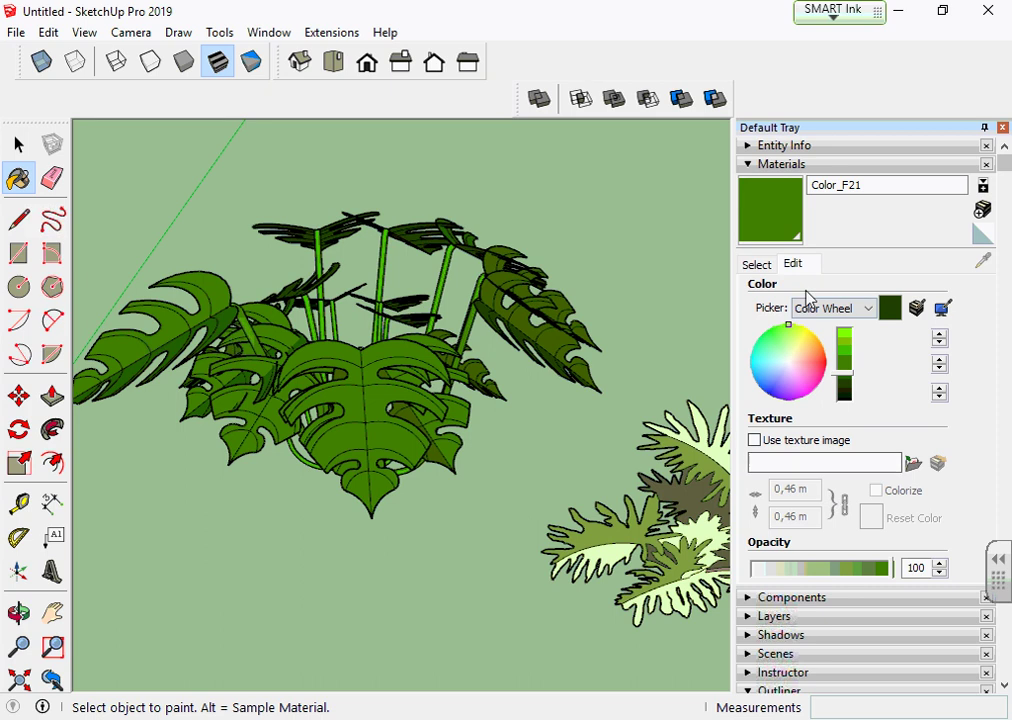
left_click(757, 264)
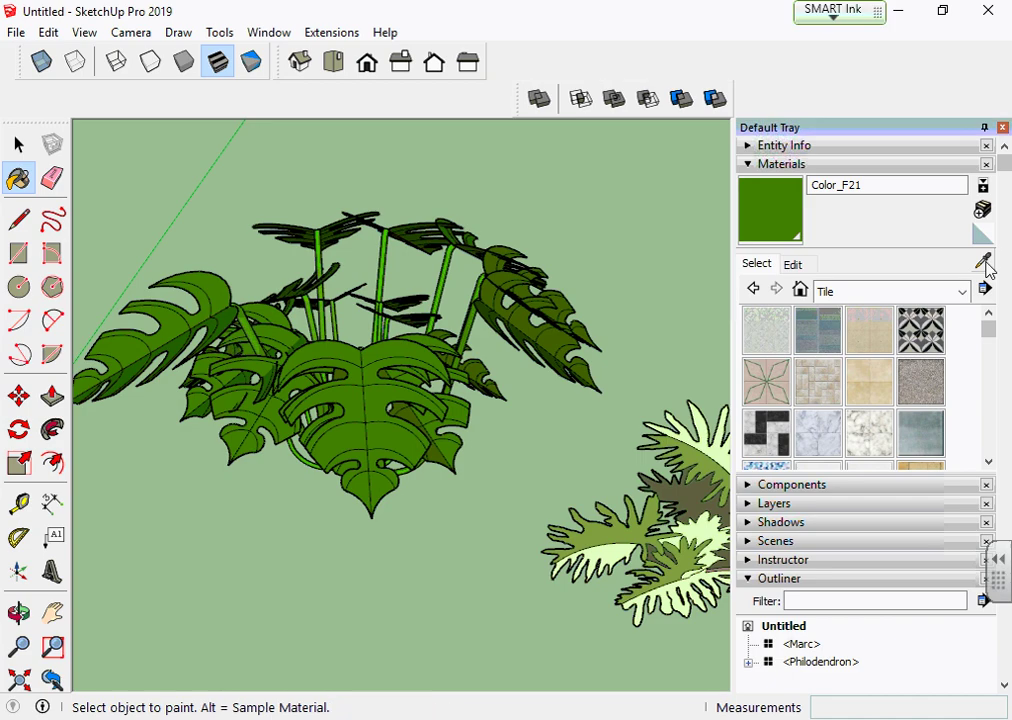
Sample the right plant's Color_F04 leaf material and darken it toward olive in Edit
scroll(550, 520, "up", 3)
scroll(550, 520, "up", 3)
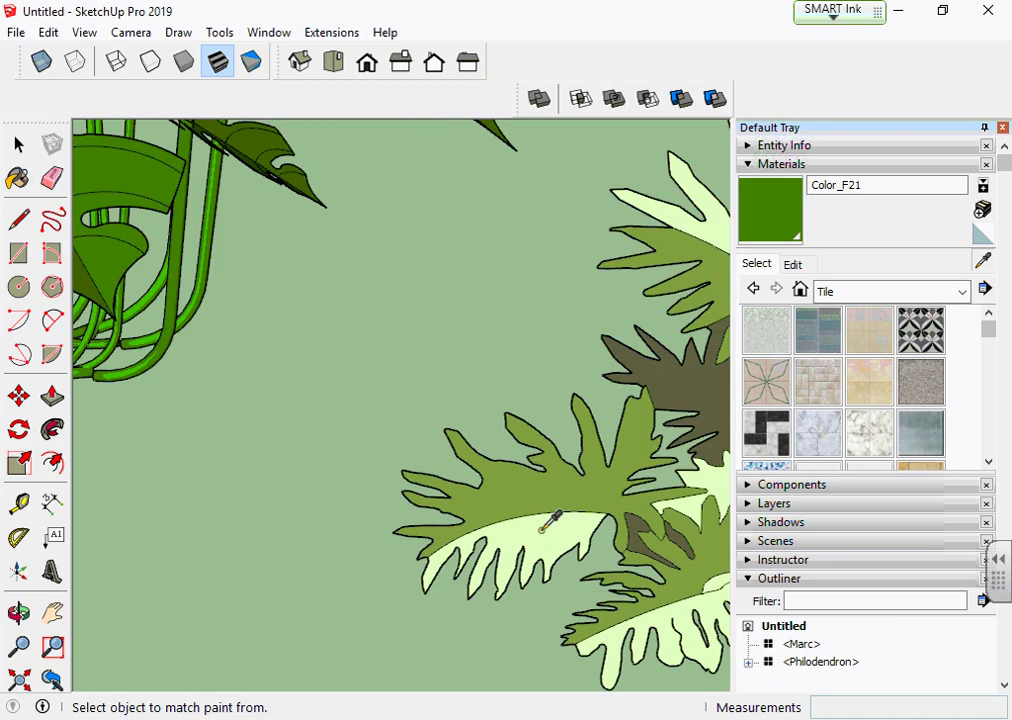
left_click(555, 520)
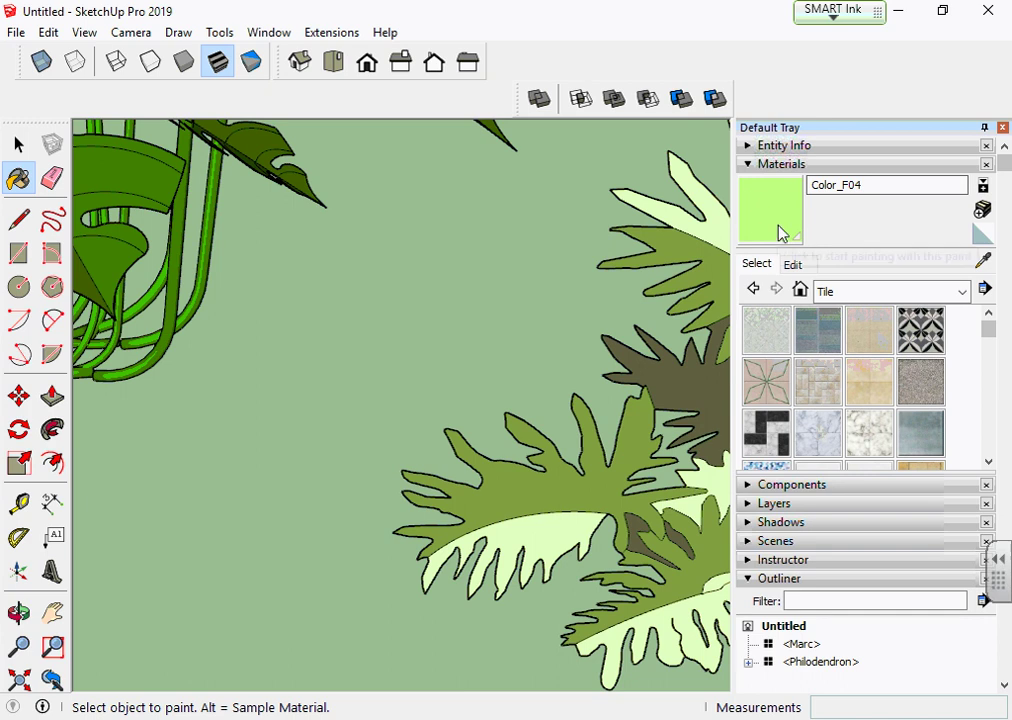
left_click(804, 266)
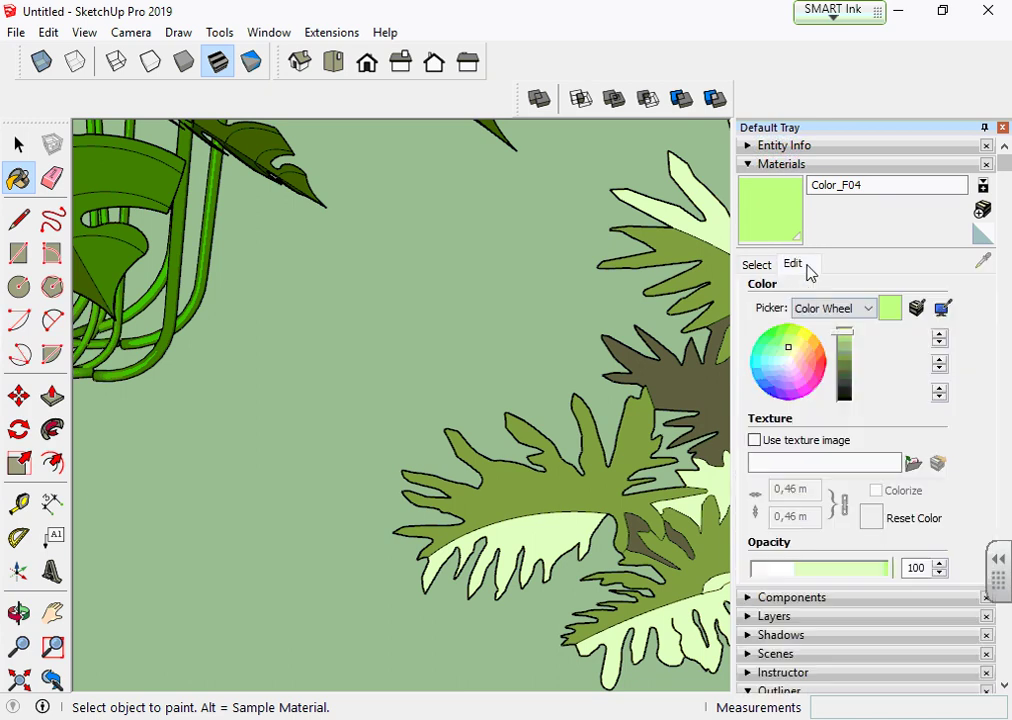
left_click_drag(845, 338, 847, 353)
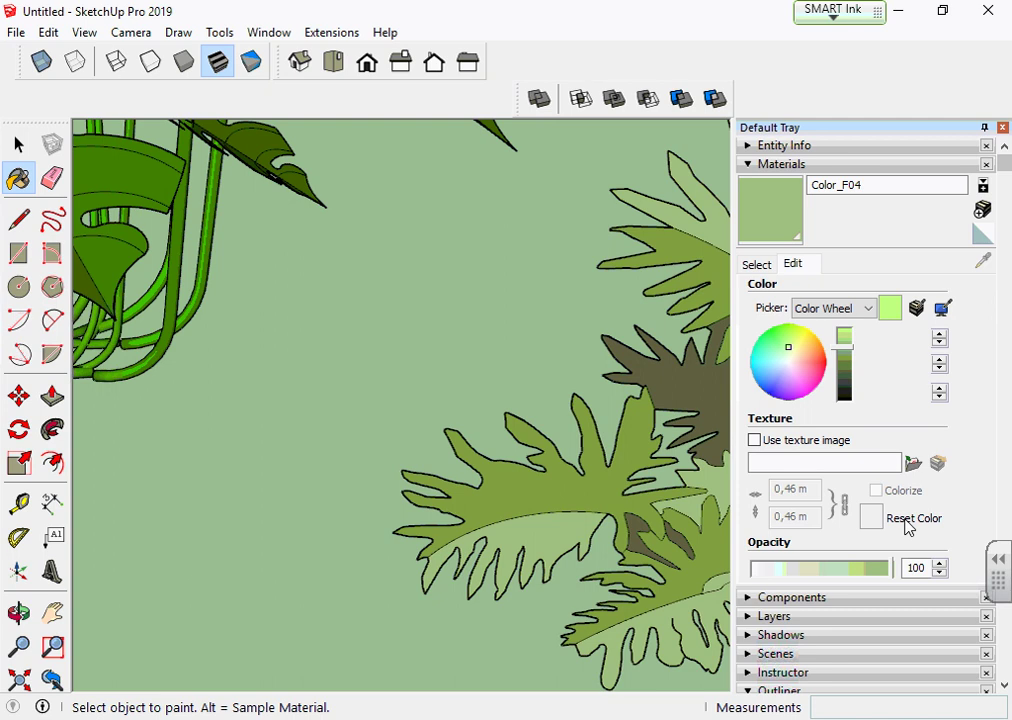
left_click_drag(850, 350, 849, 368)
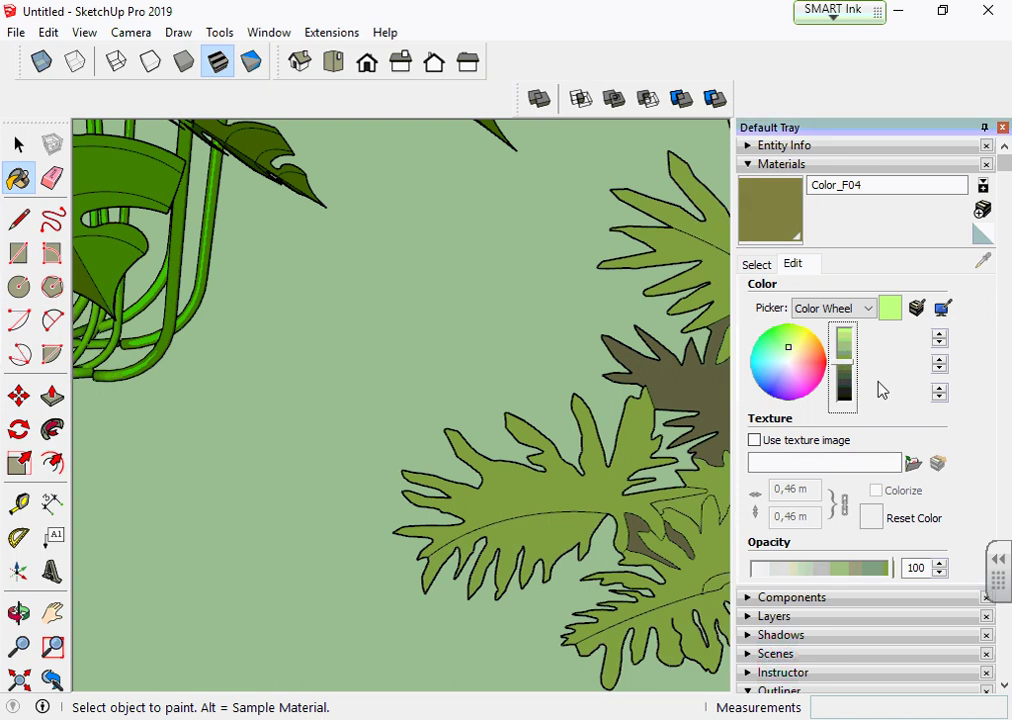
scroll(438, 465, "down", 3)
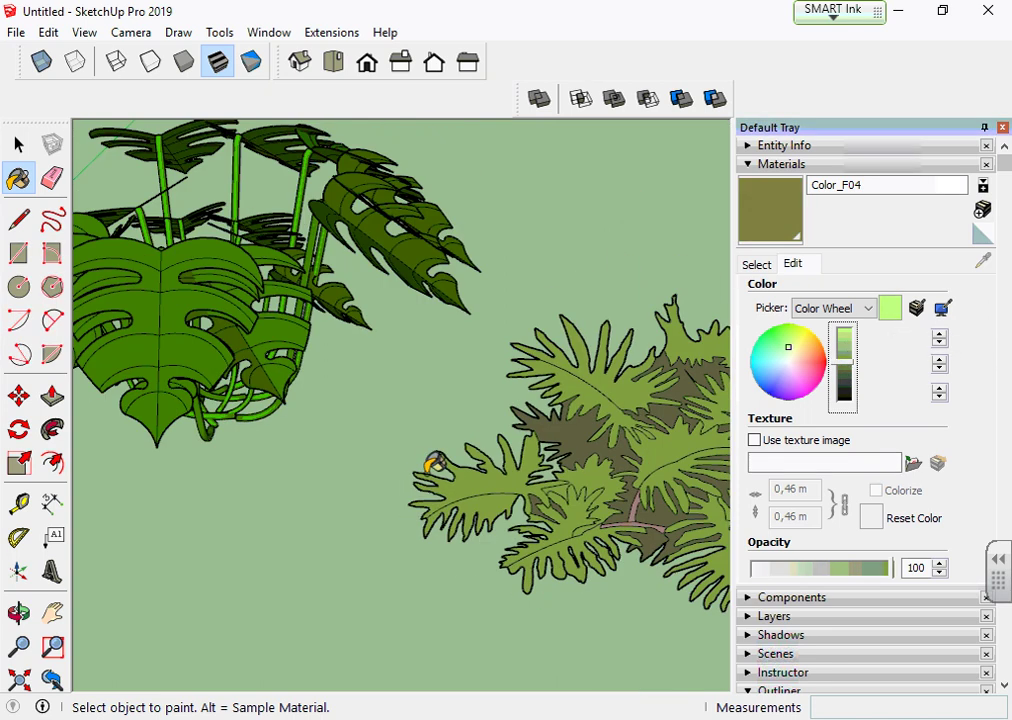
scroll(443, 472, "down", 2)
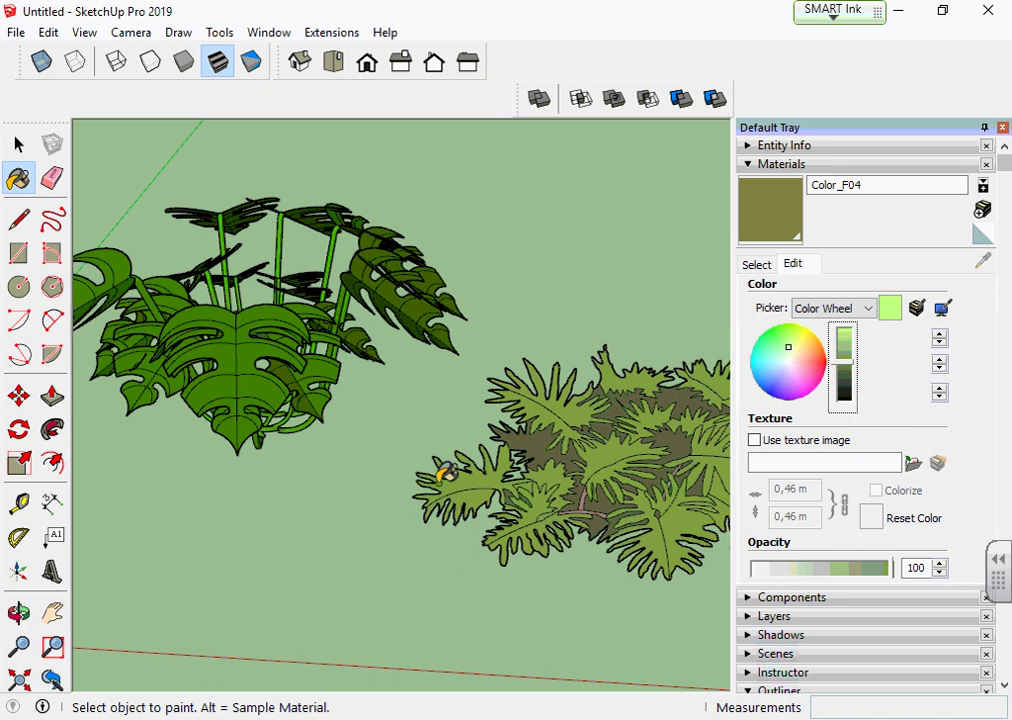
Lighten Color_F04 to a light green on the colour picker and return to the library
middle_click_drag(472, 285, 421, 336)
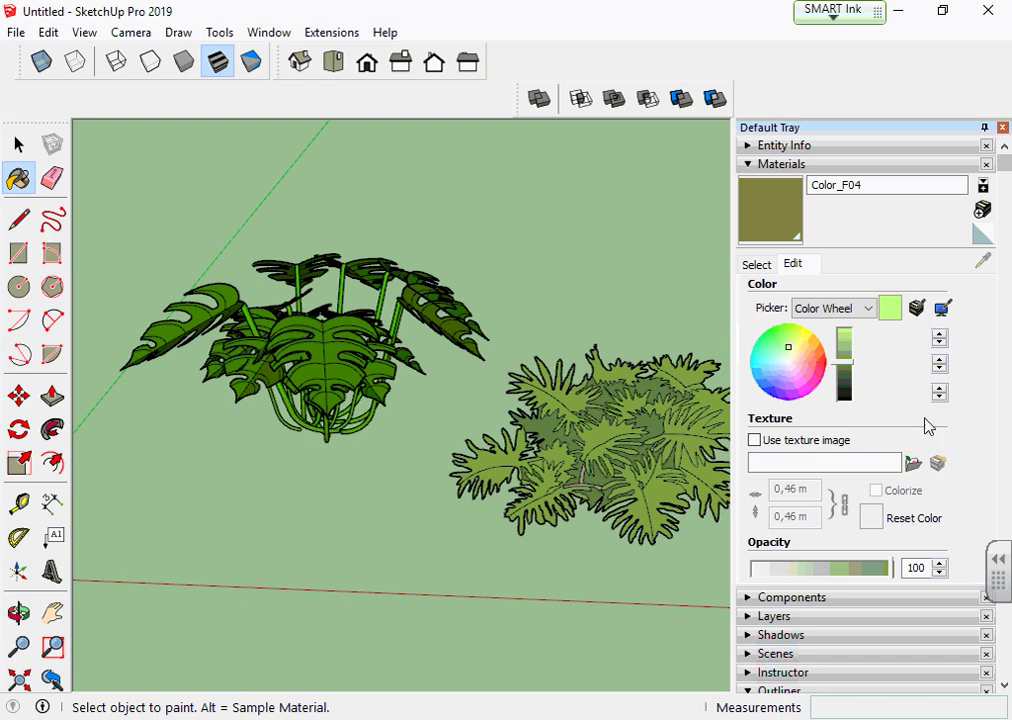
left_click(890, 310)
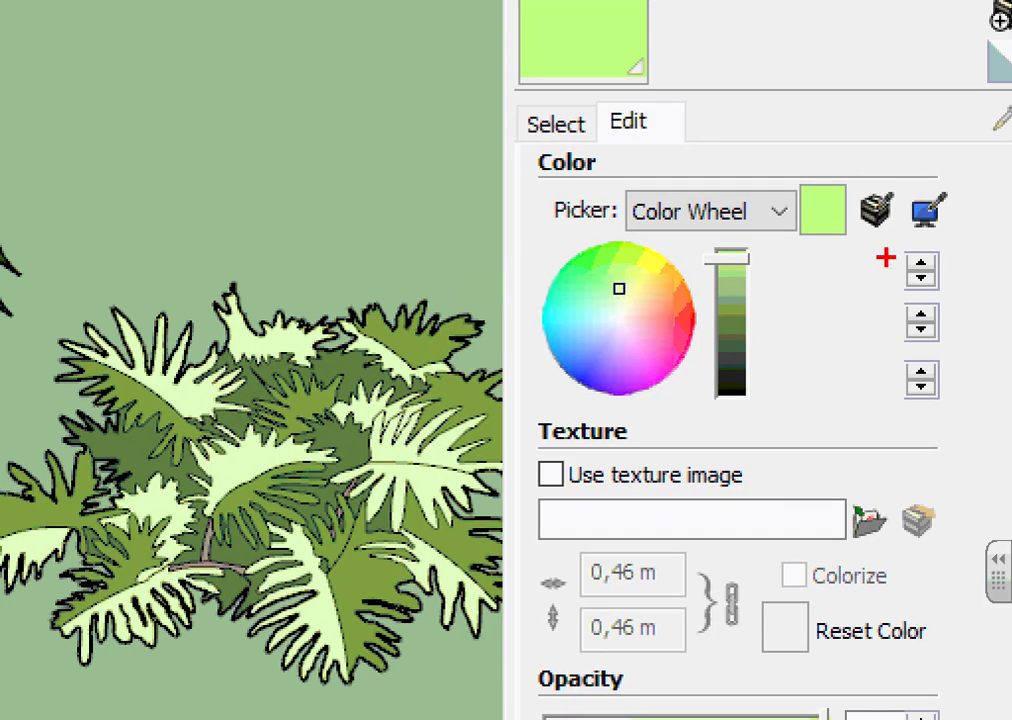
mouse_move(888, 260)
left_mouse_down()
mouse_move(745, 267)
mouse_move(870, 225)
mouse_move(848, 275)
left_mouse_up()
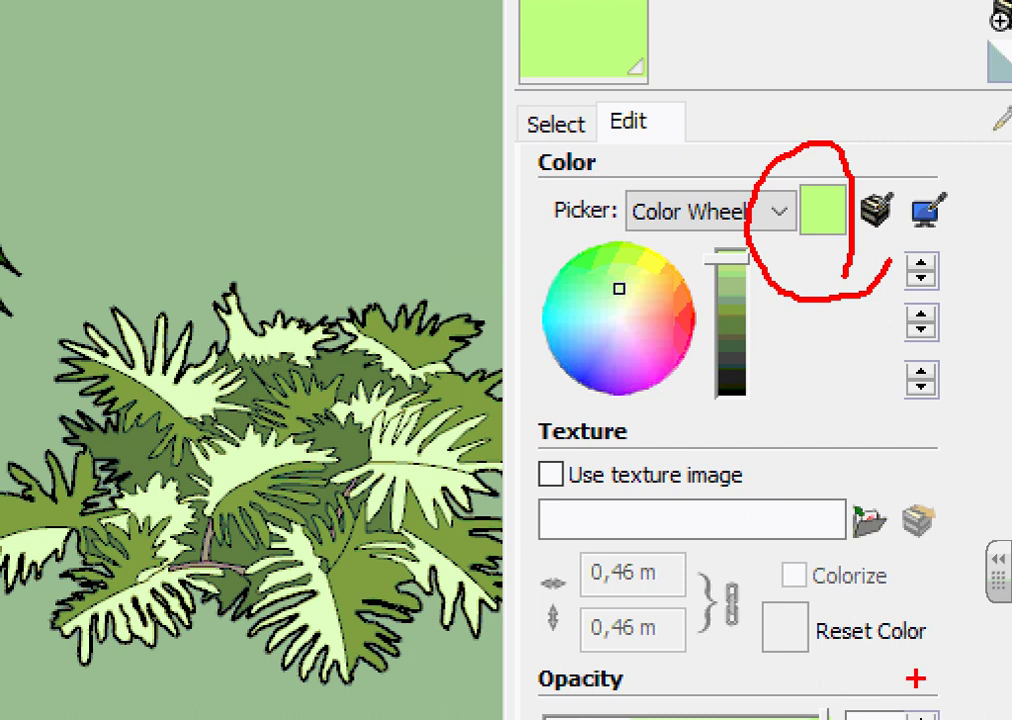
mouse_move(922, 598)
left_mouse_down()
mouse_move(824, 576)
mouse_move(928, 684)
mouse_move(969, 598)
left_mouse_up()
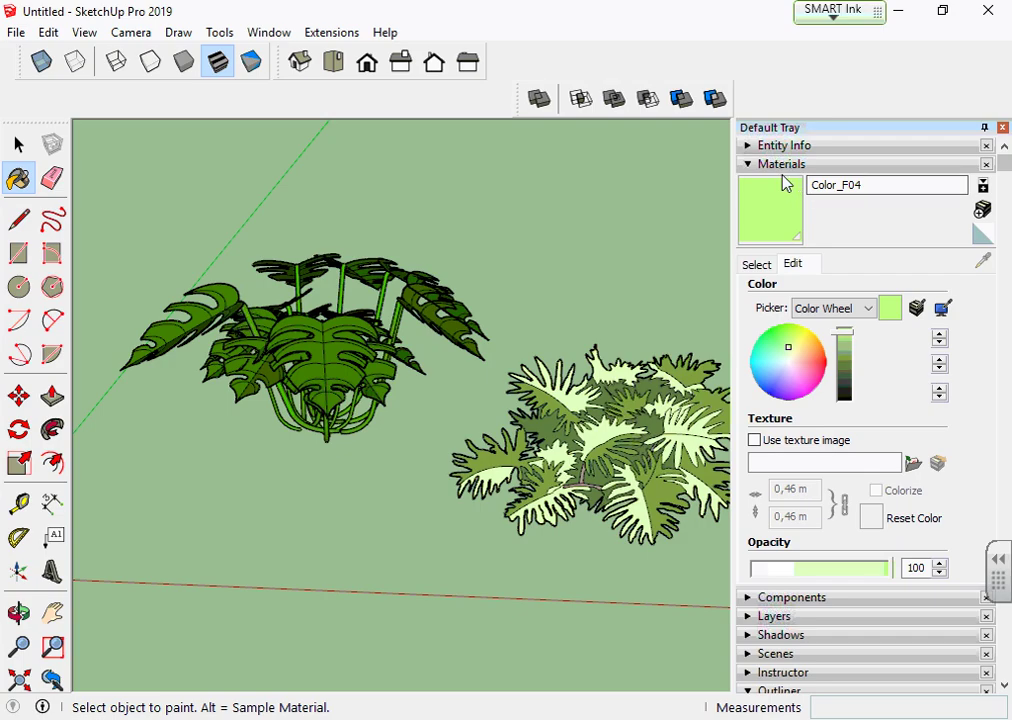
left_click(762, 264)
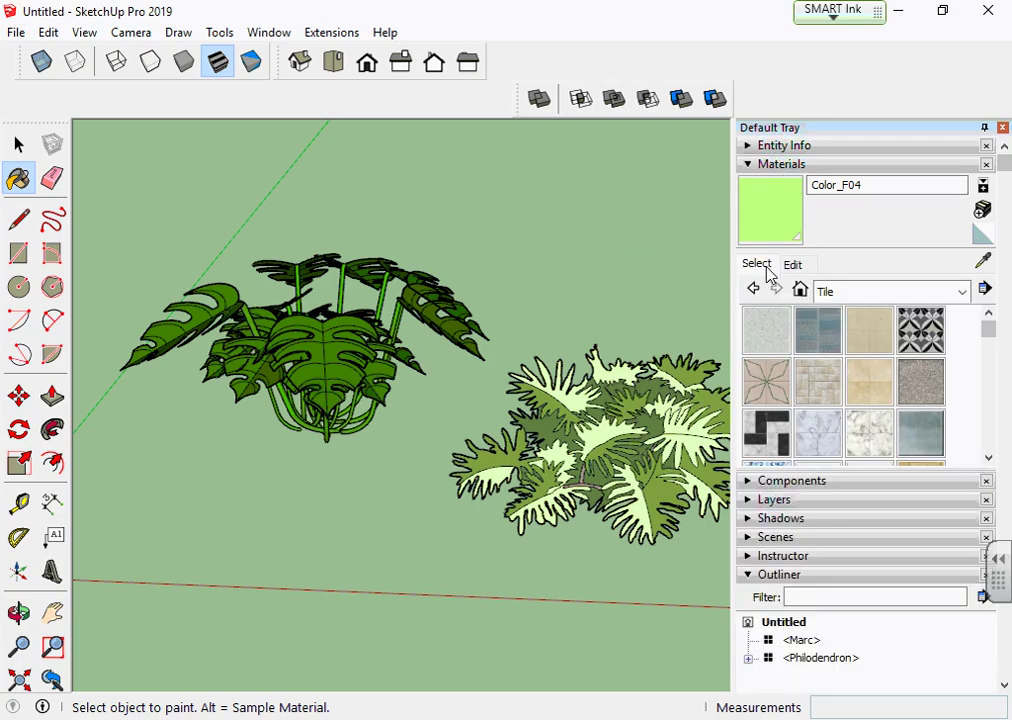
Sample the monstera's Color_F21 leaf colour and show its Edit settings
left_click(983, 261)
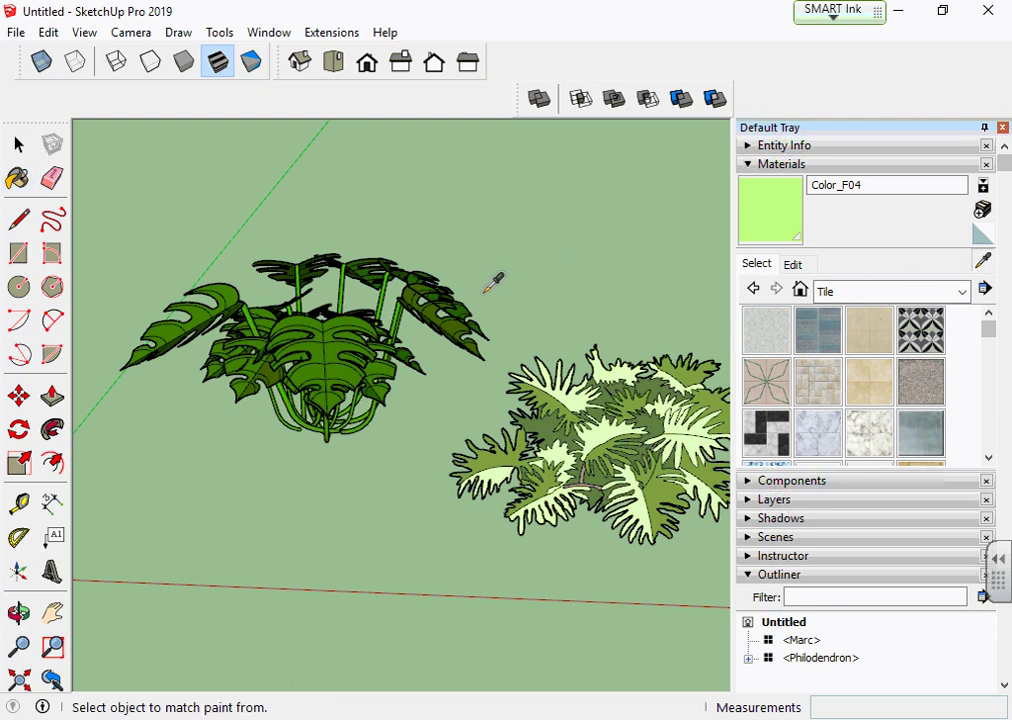
scroll(525, 378, "up", 1)
scroll(531, 375, "up", 2)
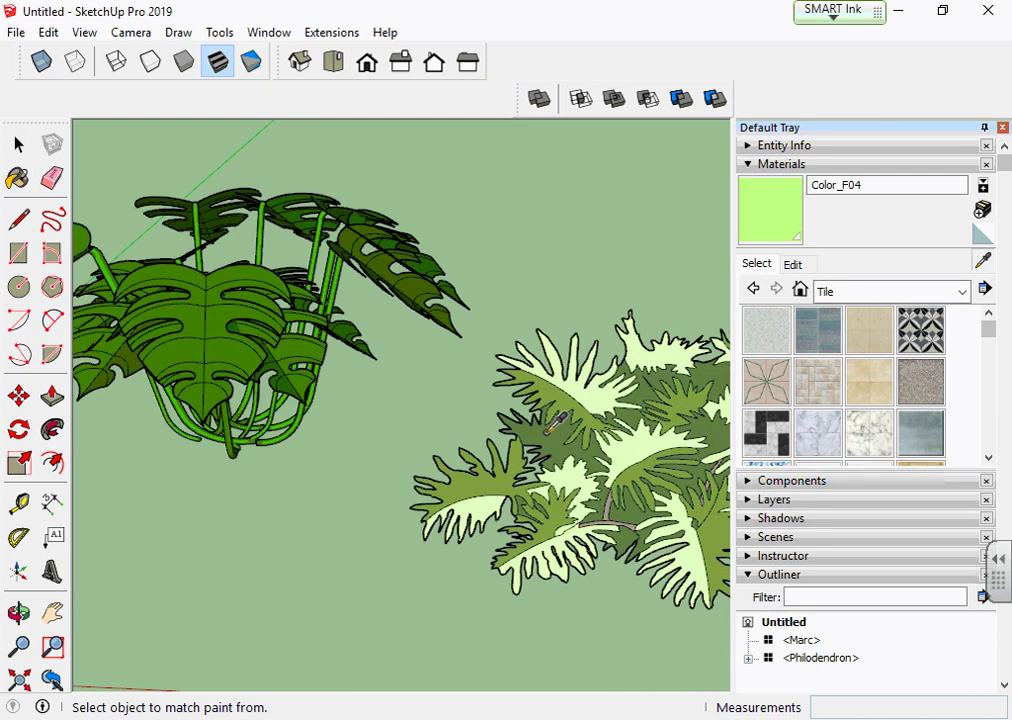
left_click(226, 305)
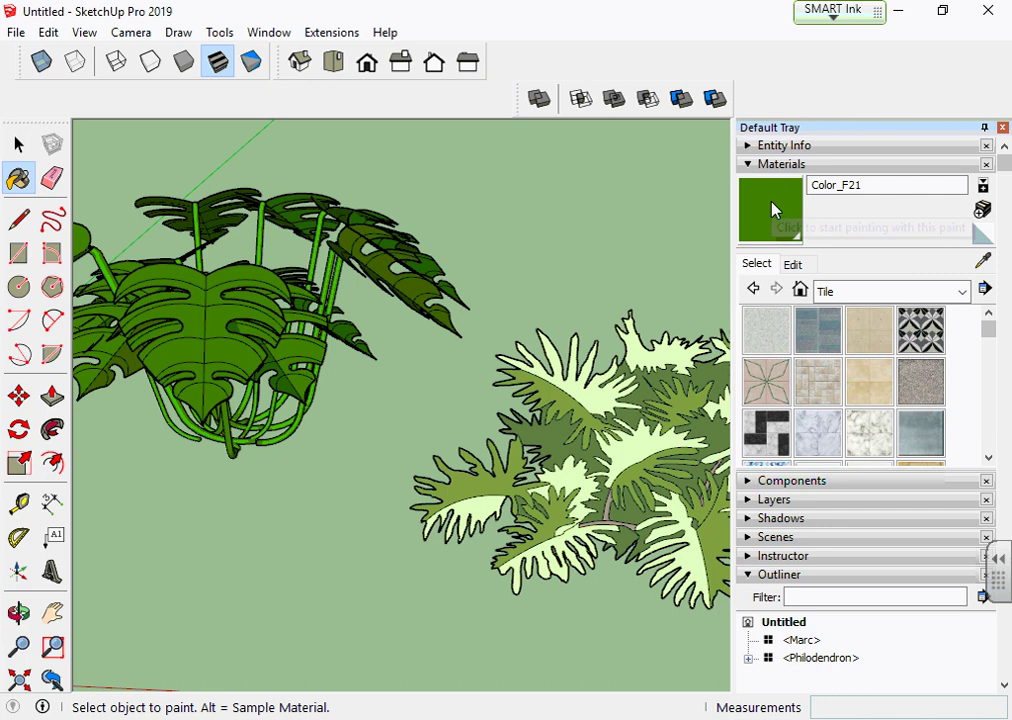
left_click(810, 268)
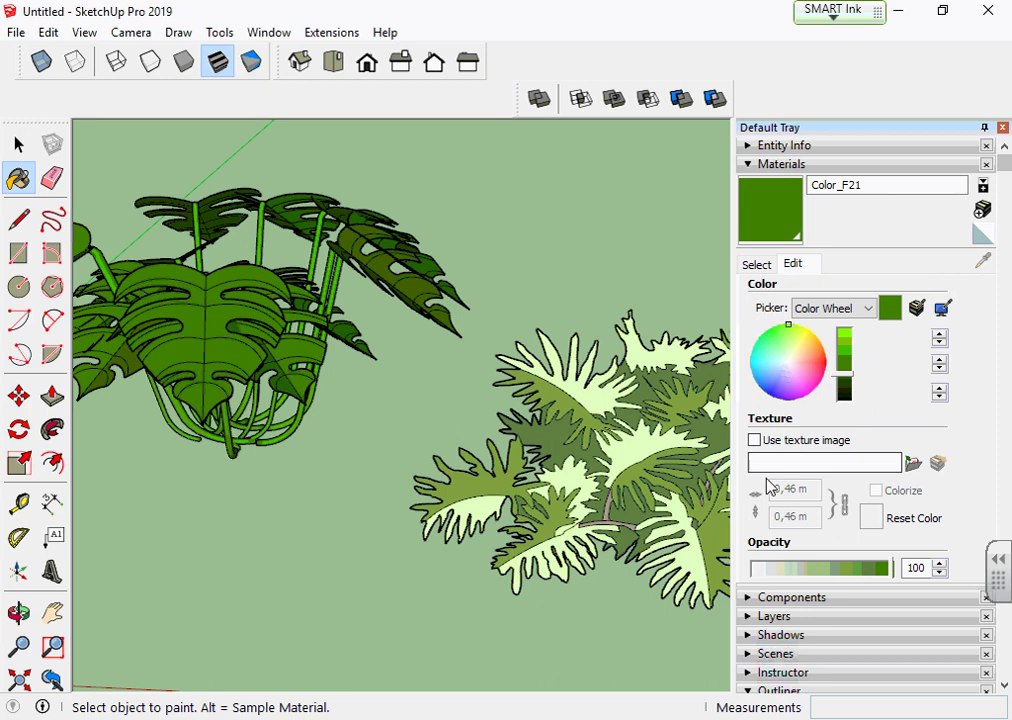
Zoom out and orbit to show the horizon, then select the monstera beside the figure
scroll(368, 485, "down", 3)
key("space")
scroll(447, 582, "down", 2)
scroll(447, 582, "down", 3)
middle_click_drag(385, 450, 465, 497)
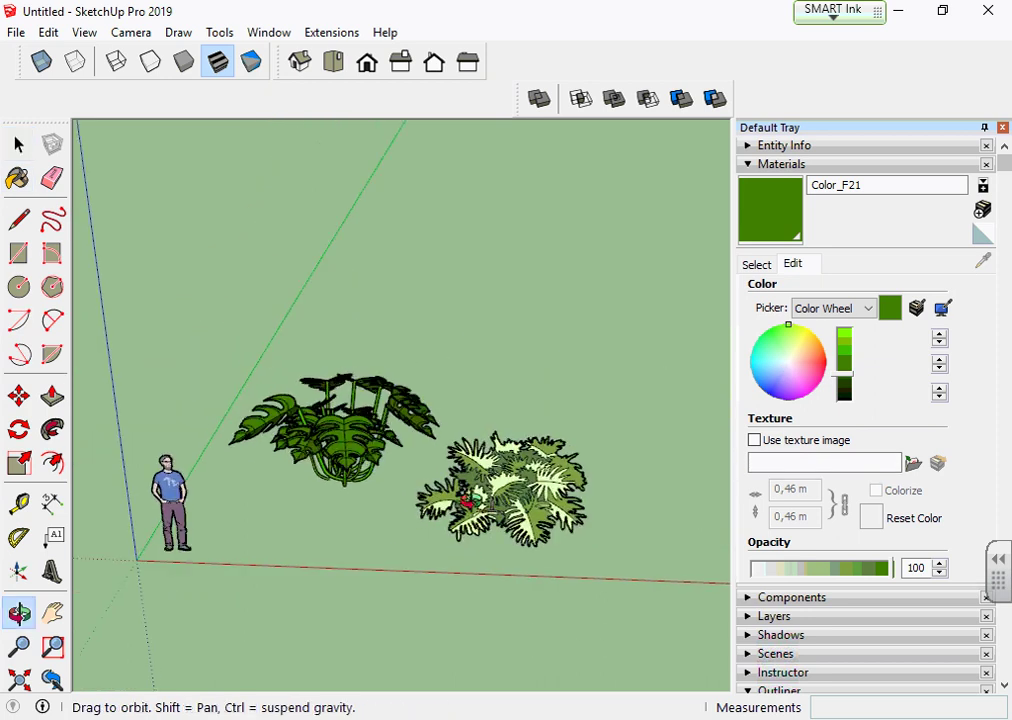
middle_click_drag(440, 430, 368, 470)
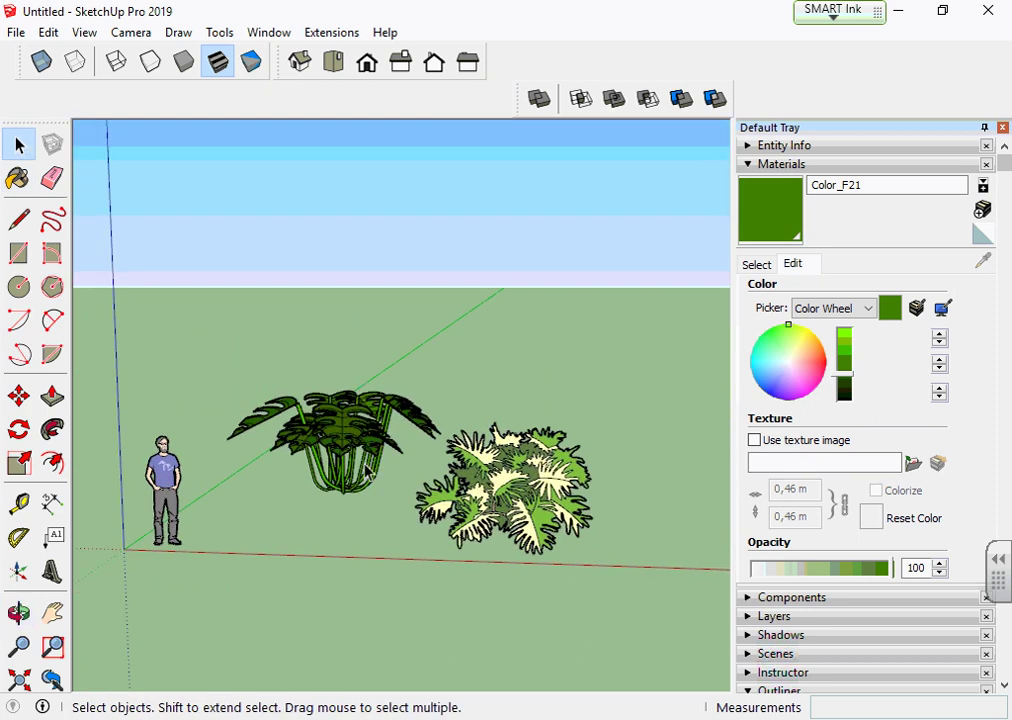
middle_click_drag(242, 380, 312, 532)
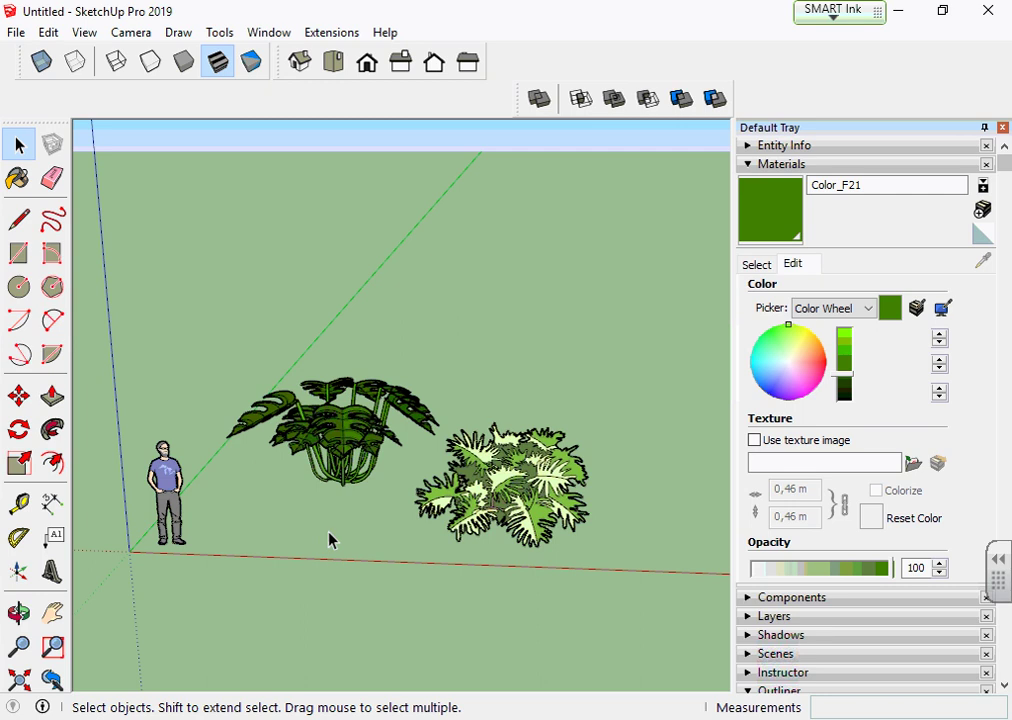
scroll(592, 542, "down", 2)
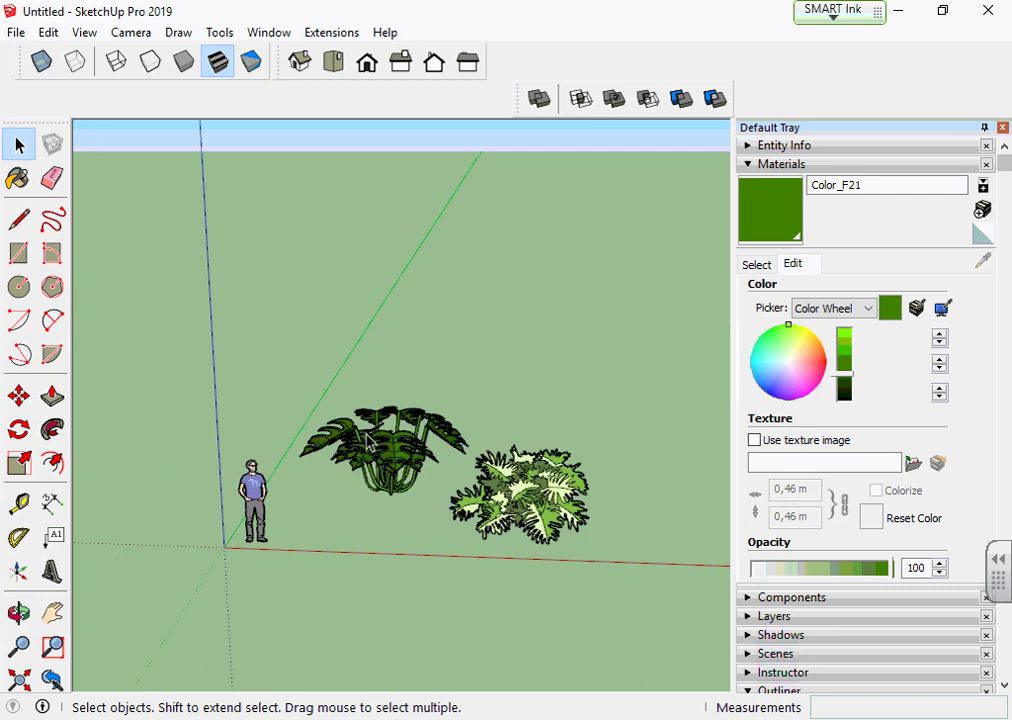
left_click(383, 470)
scroll(383, 470, "up", 2)
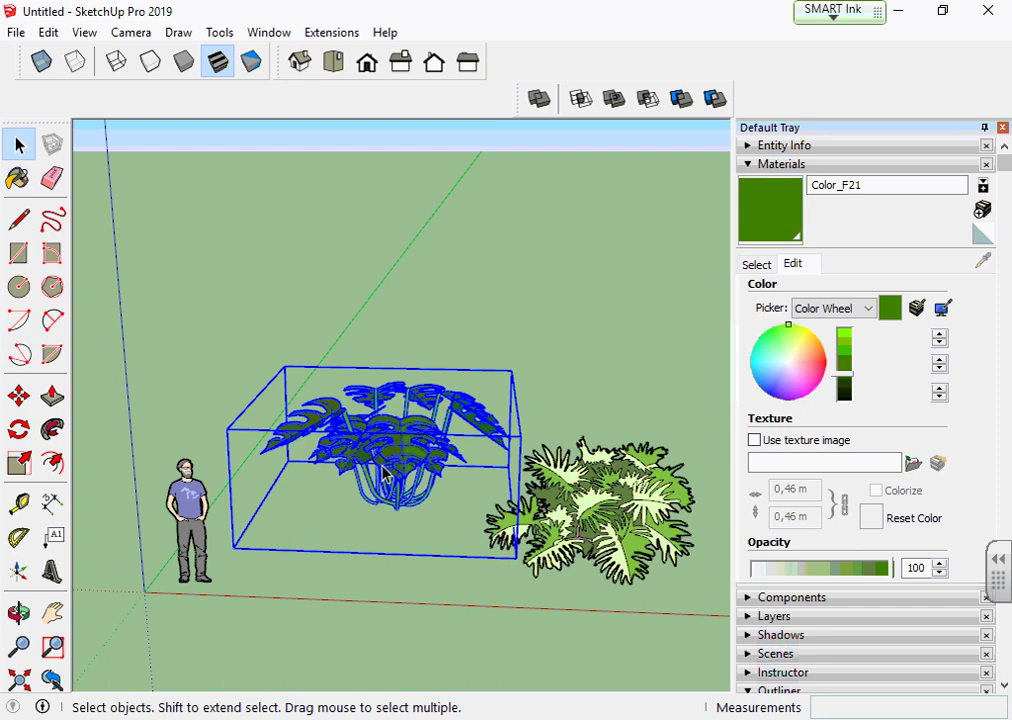
scroll(345, 476, "up", 1)
scroll(410, 540, "up", 1)
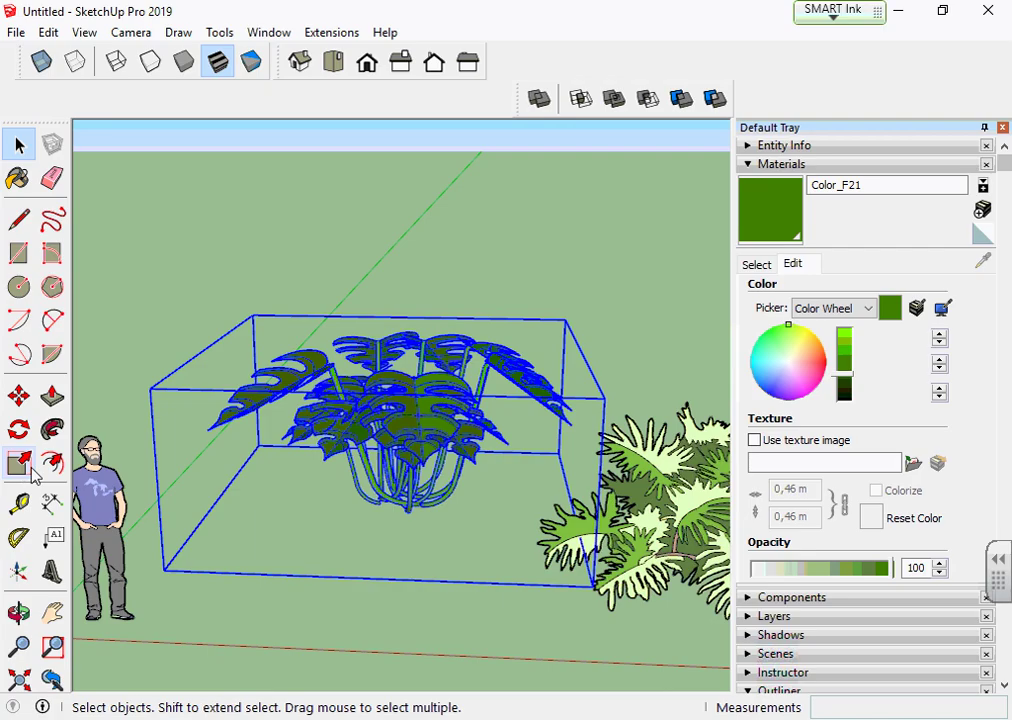
Orbit around the selected monstera with the Scale tool active to reach its grips
left_click(19, 463)
mouse_move(302, 511)
middle_mouse_down()
mouse_move(226, 562)
mouse_move(271, 596)
middle_mouse_up()
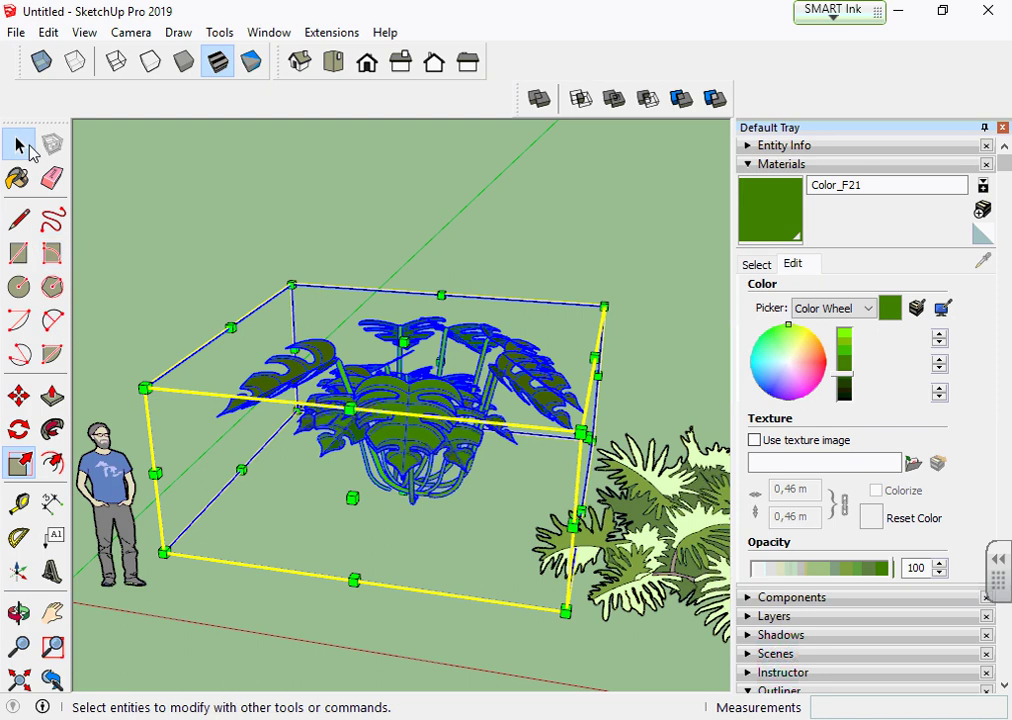
left_click(19, 145)
left_click(19, 463)
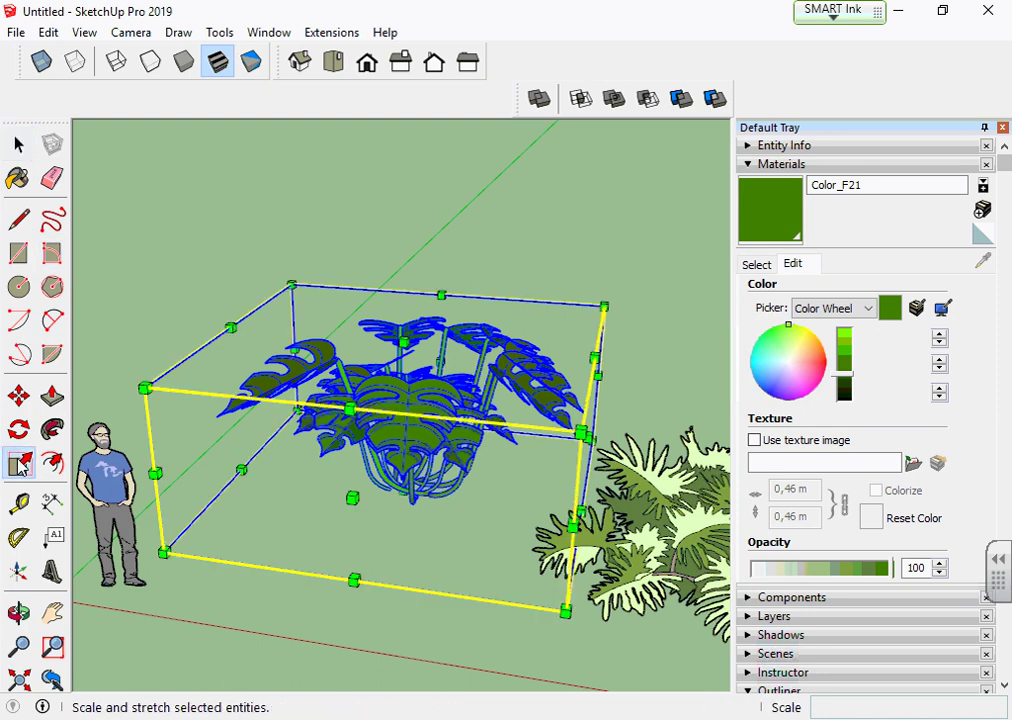
middle_click_drag(384, 524, 364, 502)
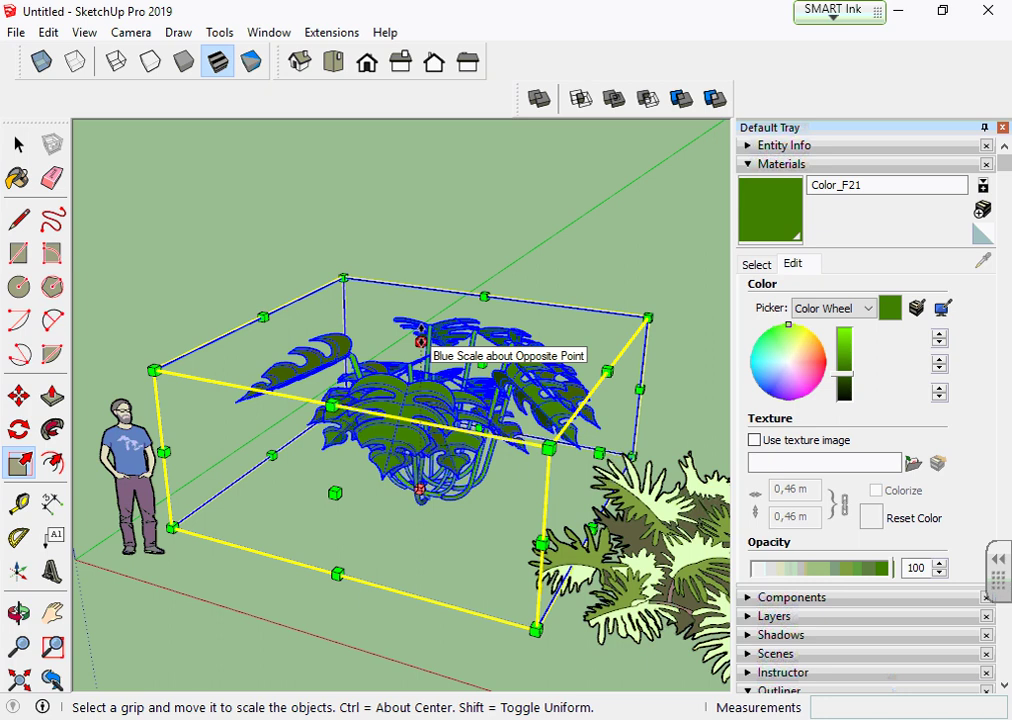
Stretch the monstera taller from its top grip, then scale it uniformly from a corner
left_click_drag(421, 330, 424, 218)
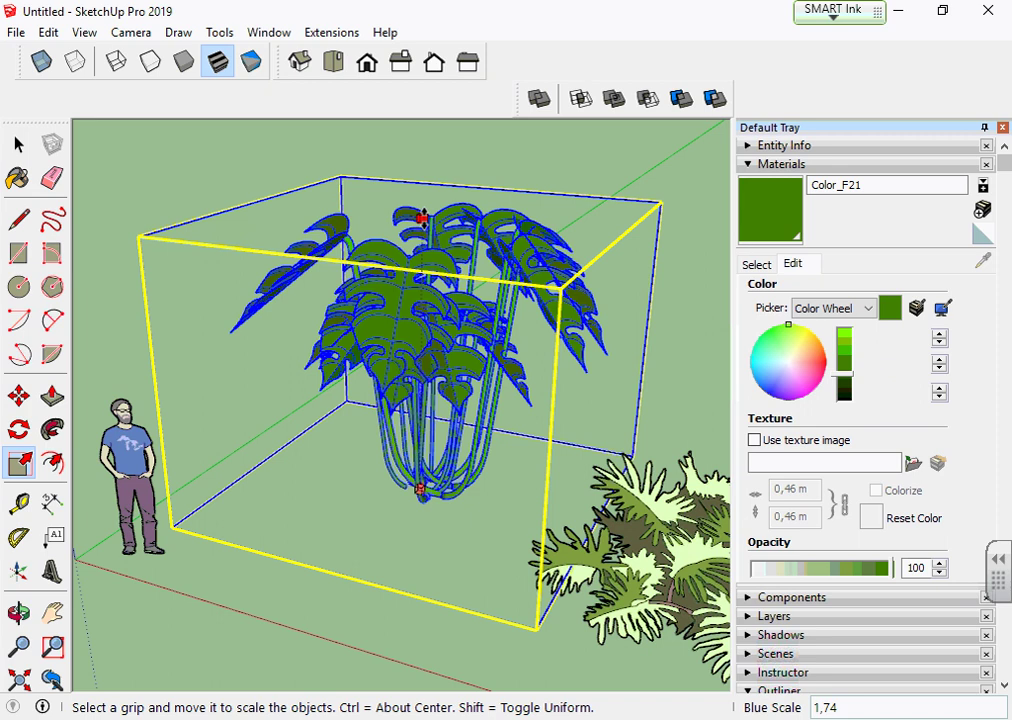
left_click_drag(424, 215, 432, 228)
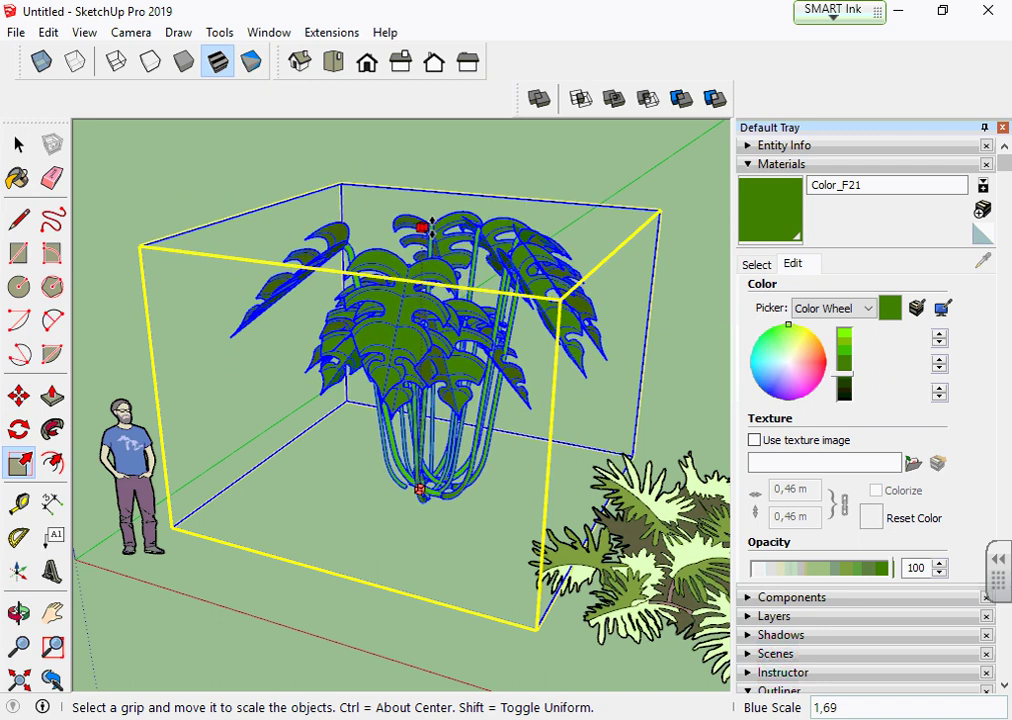
mouse_move(428, 226)
left_mouse_down("shift")
mouse_move(418, 223)
mouse_move(418, 242)
mouse_move(434, 252)
mouse_move(441, 230)
mouse_move(447, 278)
left_mouse_up("shift")
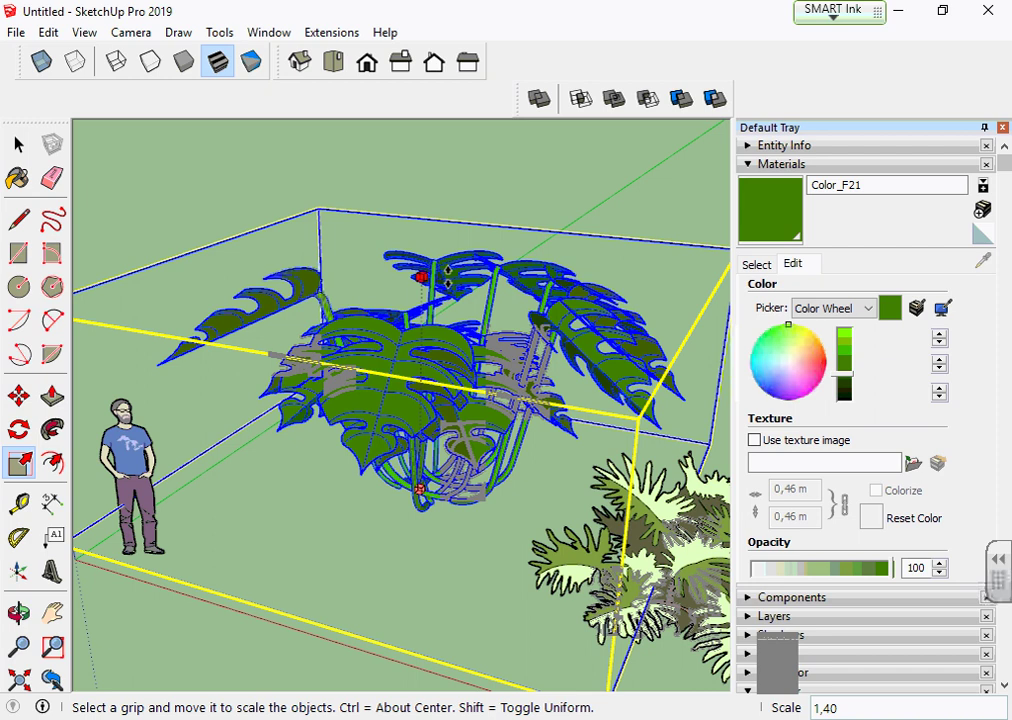
left_click_drag(447, 278, 442, 363, "shift")
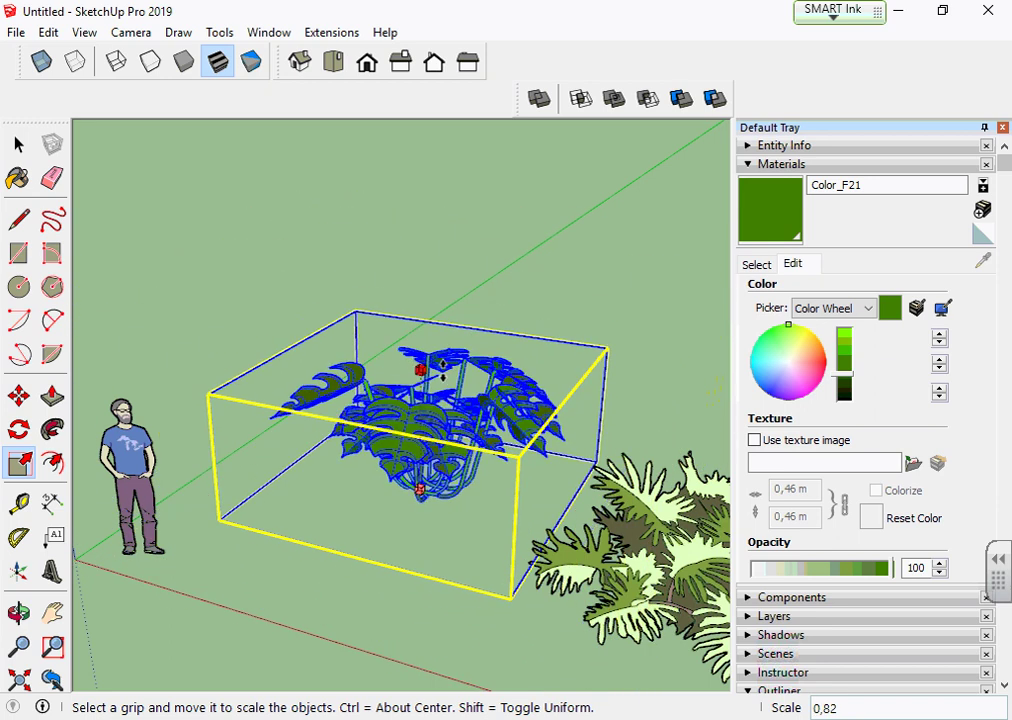
Scale the monstera uniformly to 1,5m by entering the value in the Measurements box
left_click_drag(442, 364, 449, 385, "shift")
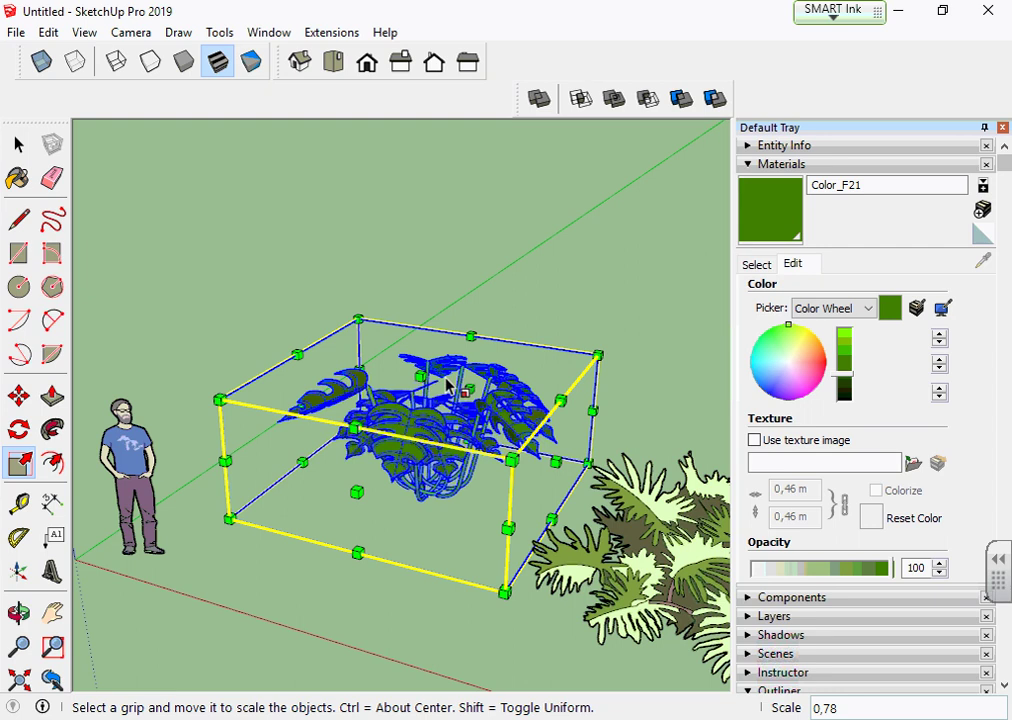
type("1,")
type("5m")
key("Return")
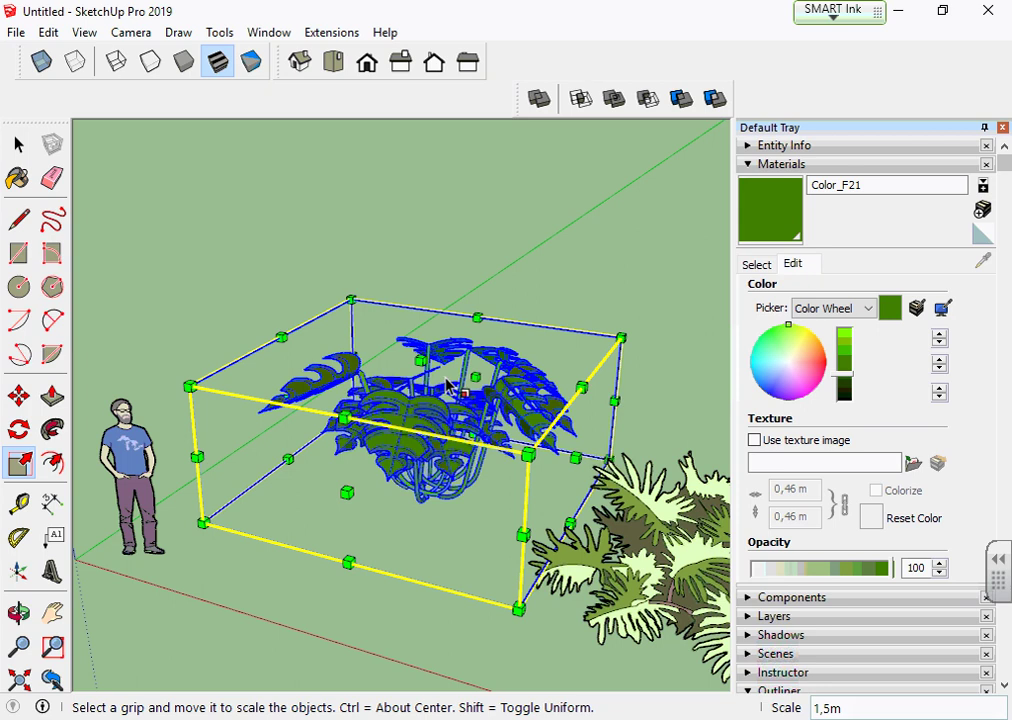
Exit the Scale tool, zoom out slightly and reselect the monstera plant
key("space")
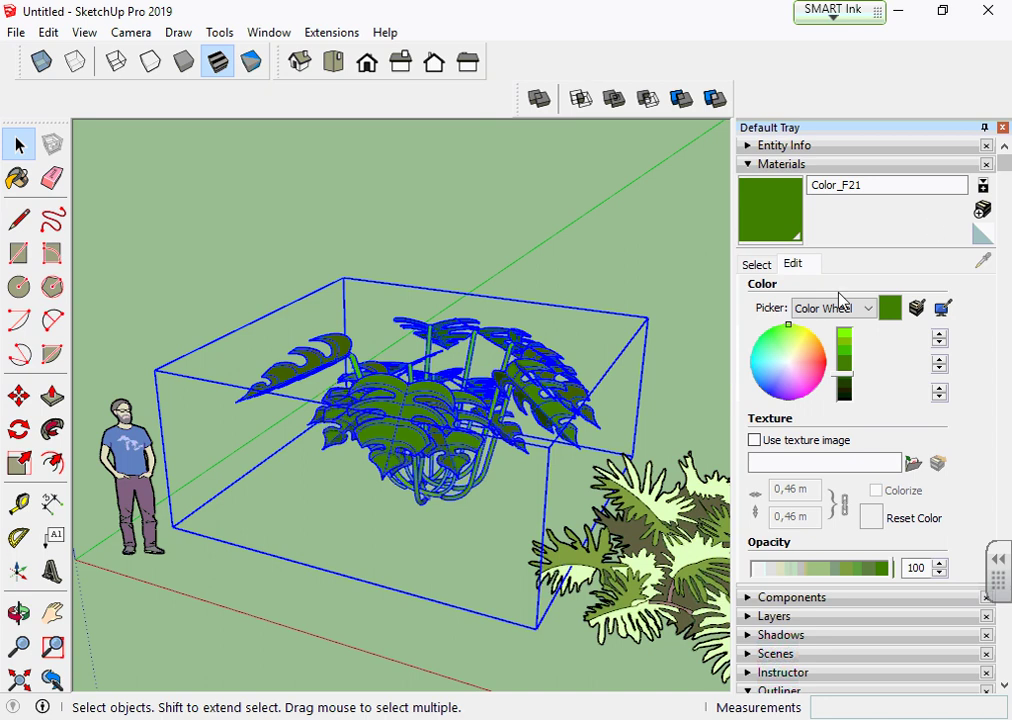
left_click(434, 221)
scroll(452, 378, "down", 2)
left_click(453, 377)
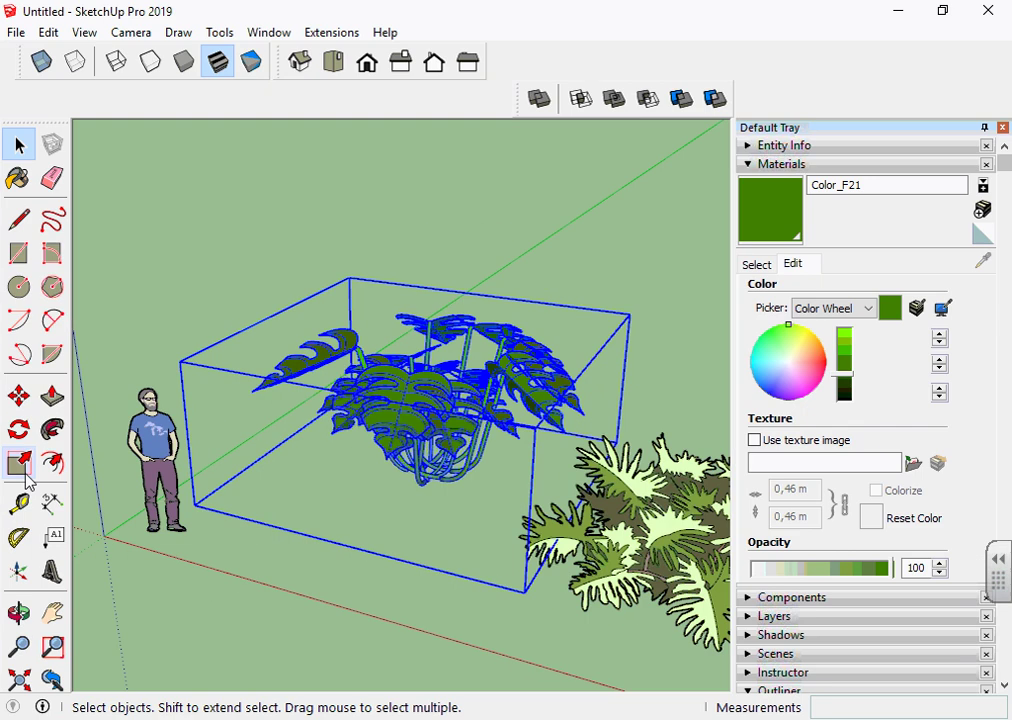
Orbit to a lower angle around the monstera and reselect it
left_click(21, 464)
mouse_move(150, 478)
middle_mouse_down()
mouse_move(308, 487)
mouse_move(391, 444)
middle_mouse_up()
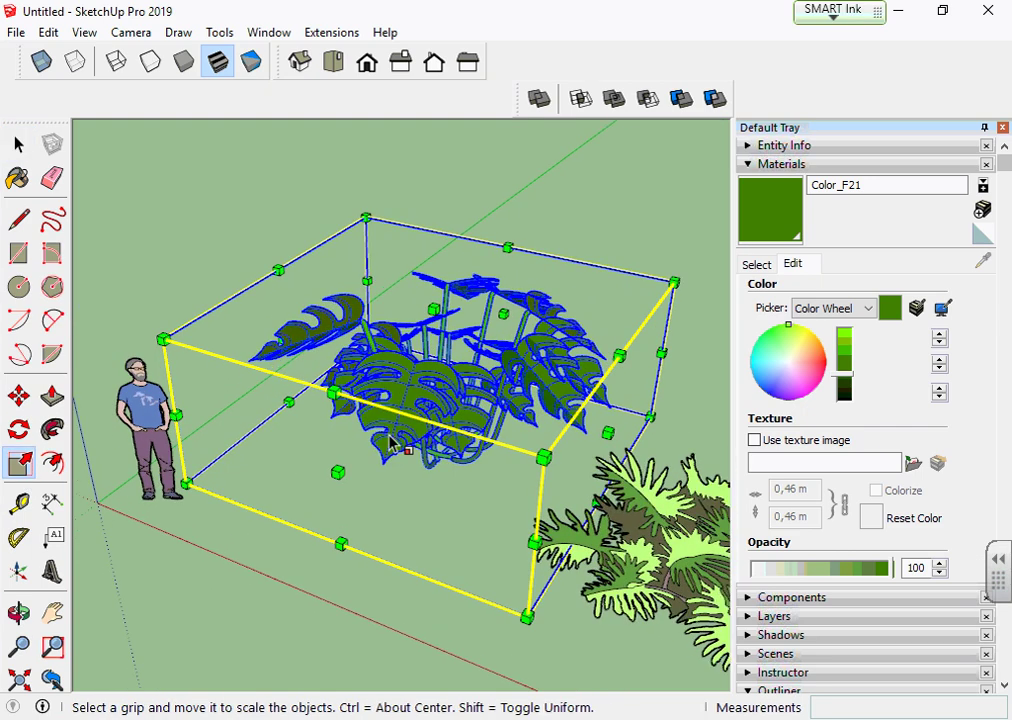
scroll(390, 444, "up", 1)
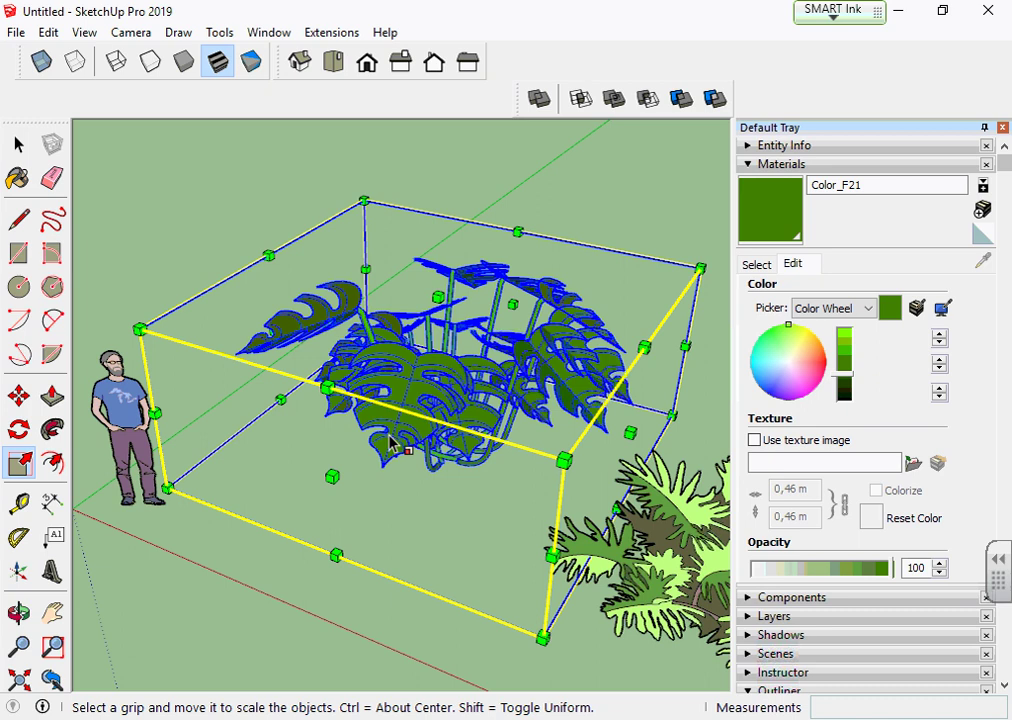
middle_click_drag(501, 549, 485, 465)
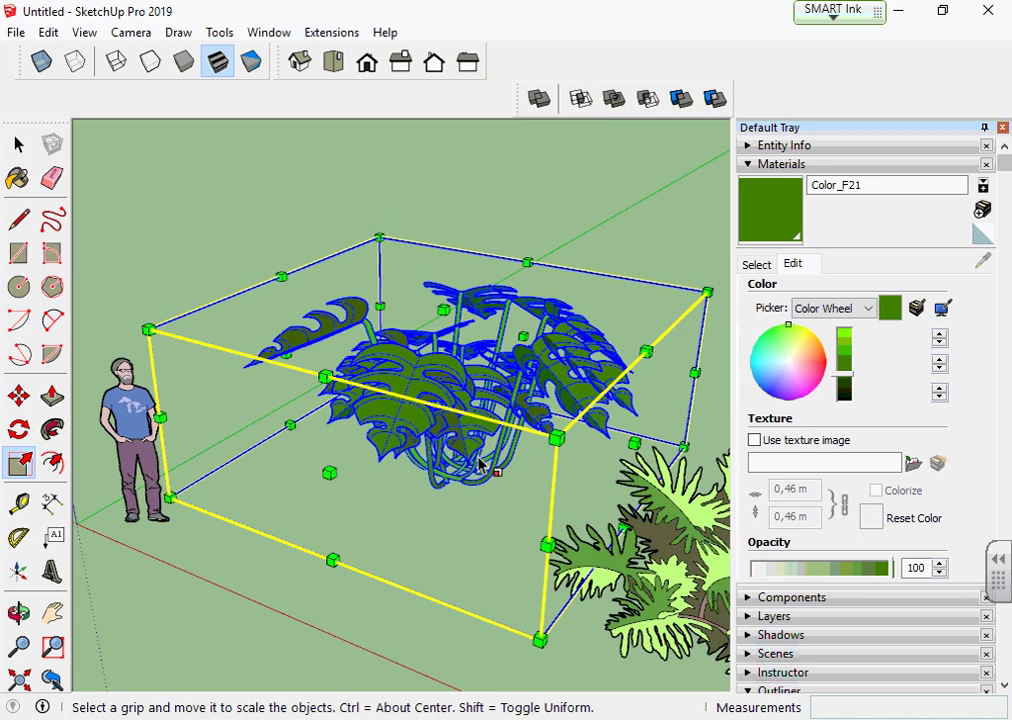
left_click(18, 145)
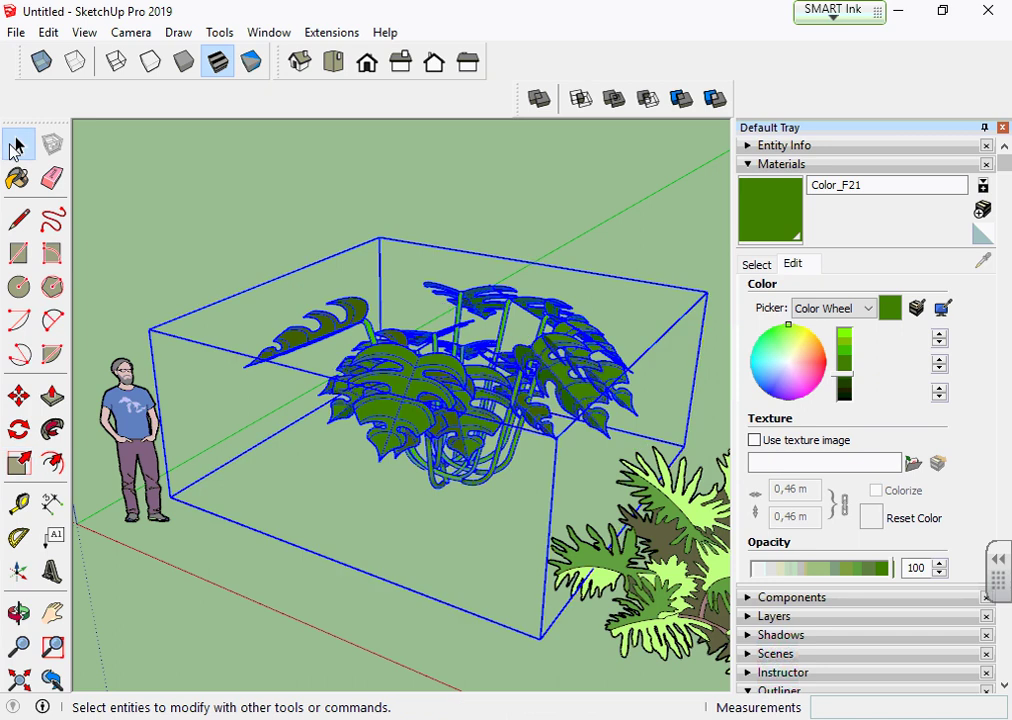
left_click(220, 240)
left_click(395, 362)
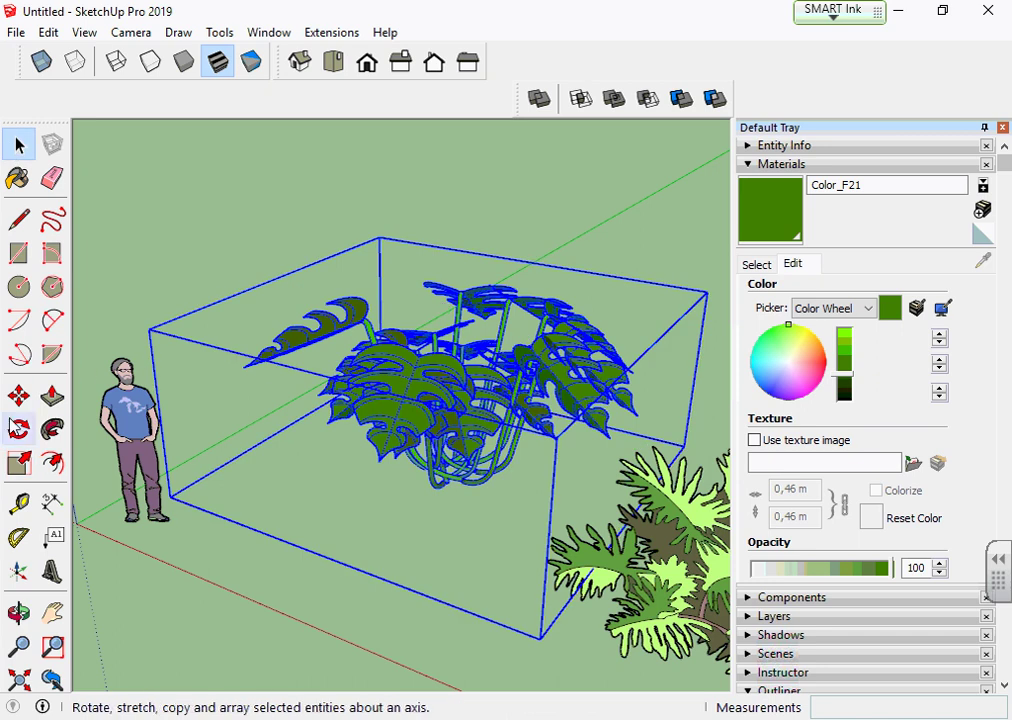
Scale the monstera from its top grip uniformly by a factor of 2
left_click(18, 463)
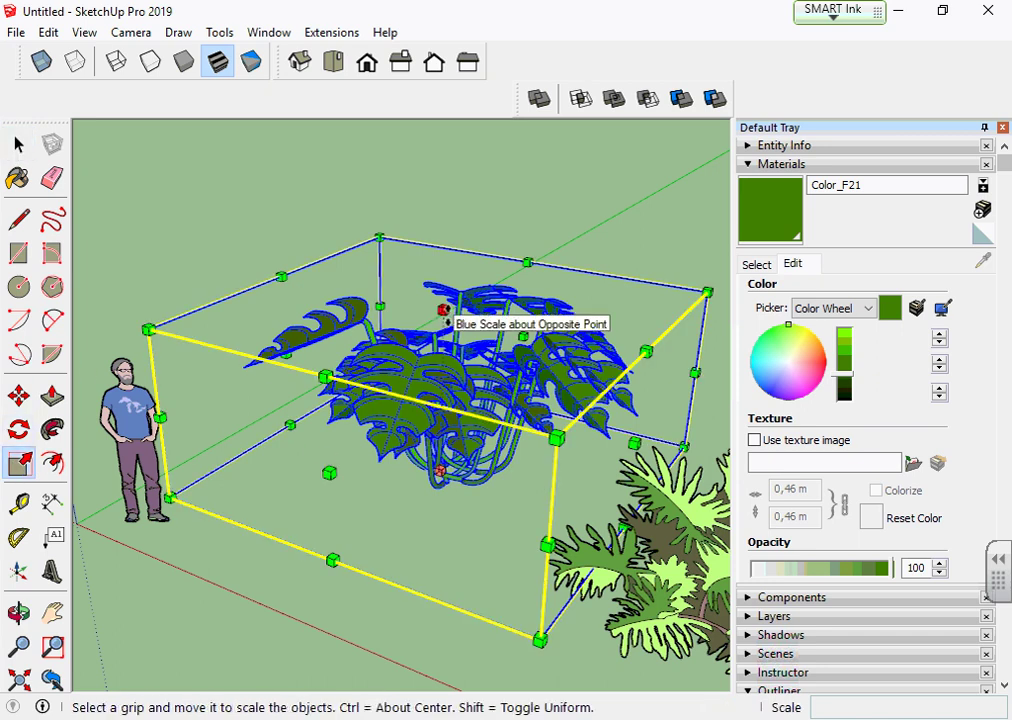
mouse_move(443, 302)
left_mouse_down()
mouse_move(443, 316)
mouse_move(455, 181)
left_mouse_up()
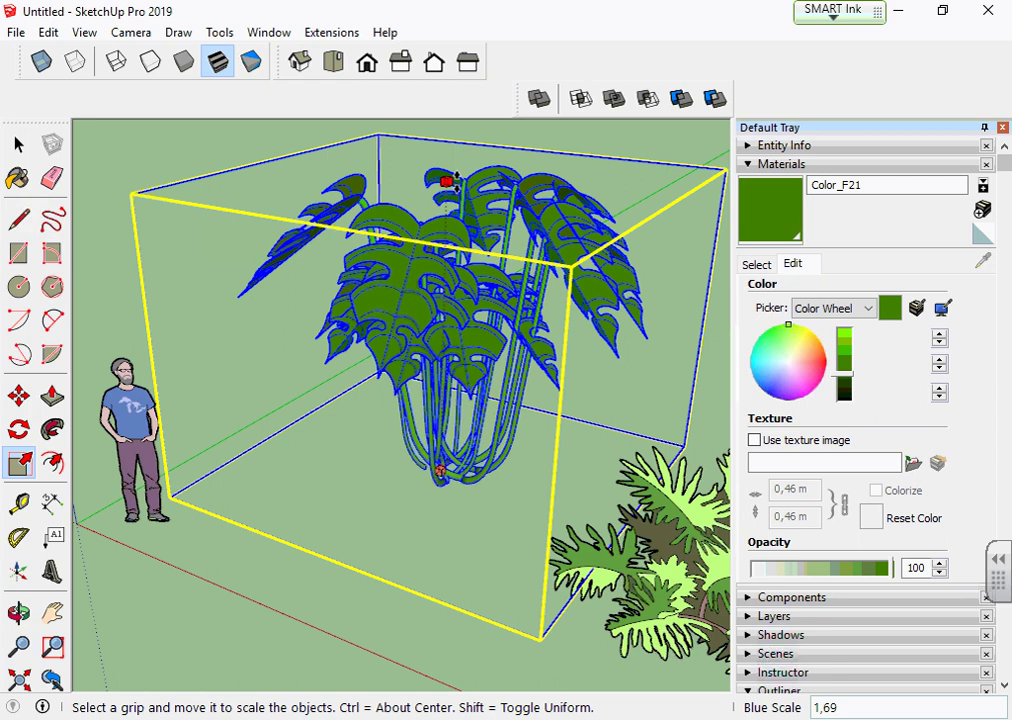
scroll(395, 620, "down", 3)
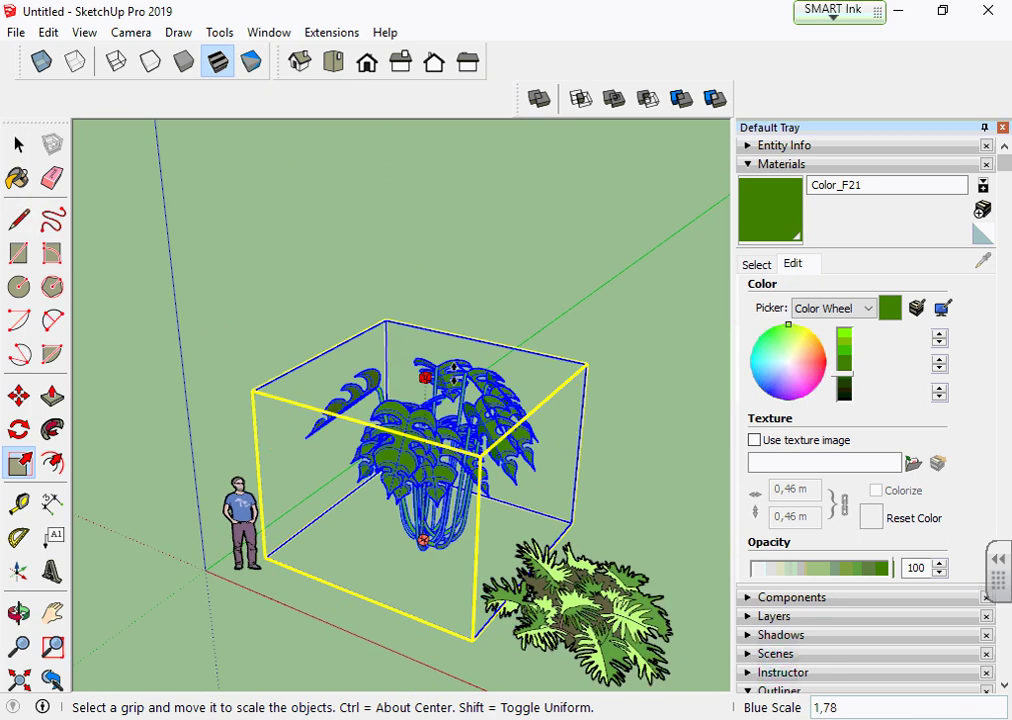
left_click_drag(426, 334, 426, 352)
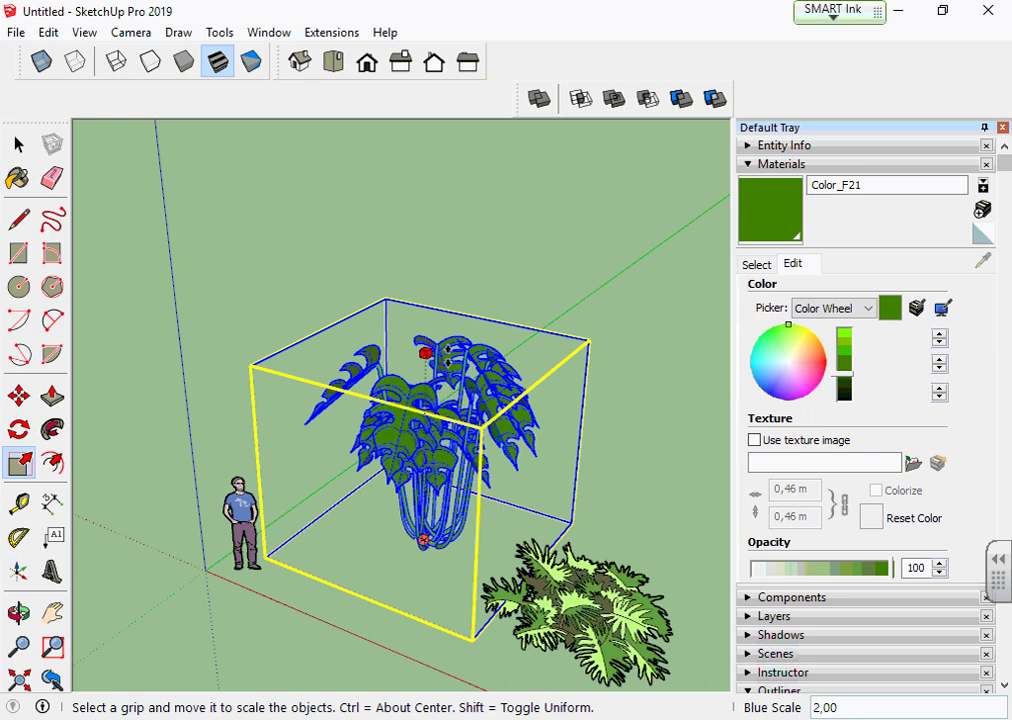
type("2")
key("Return")
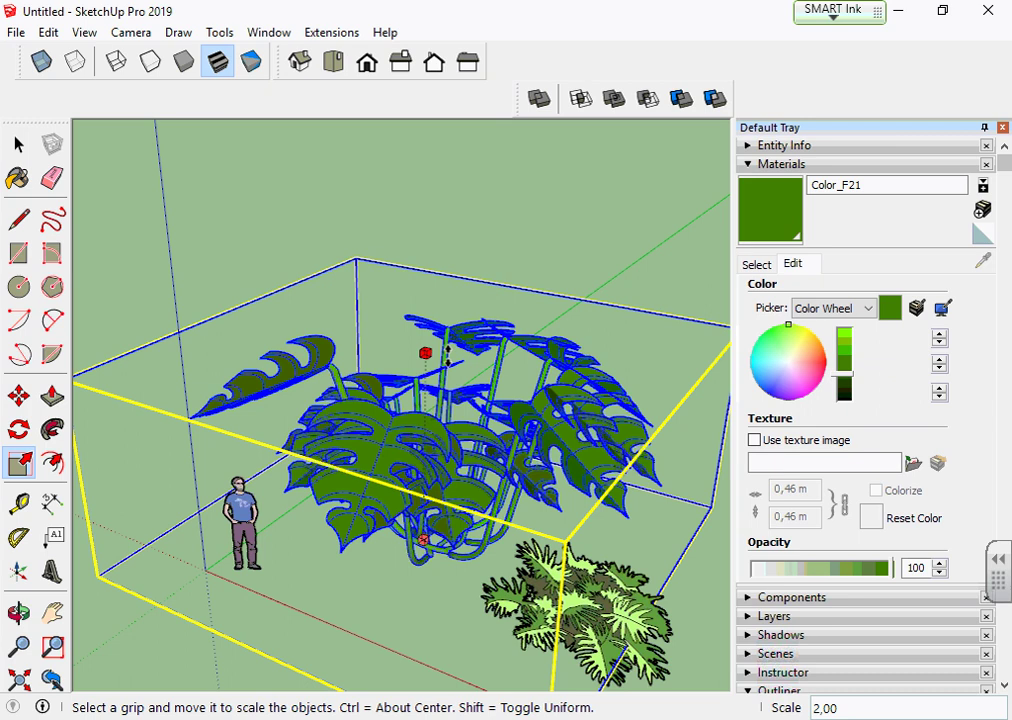
key("ctrl+z")
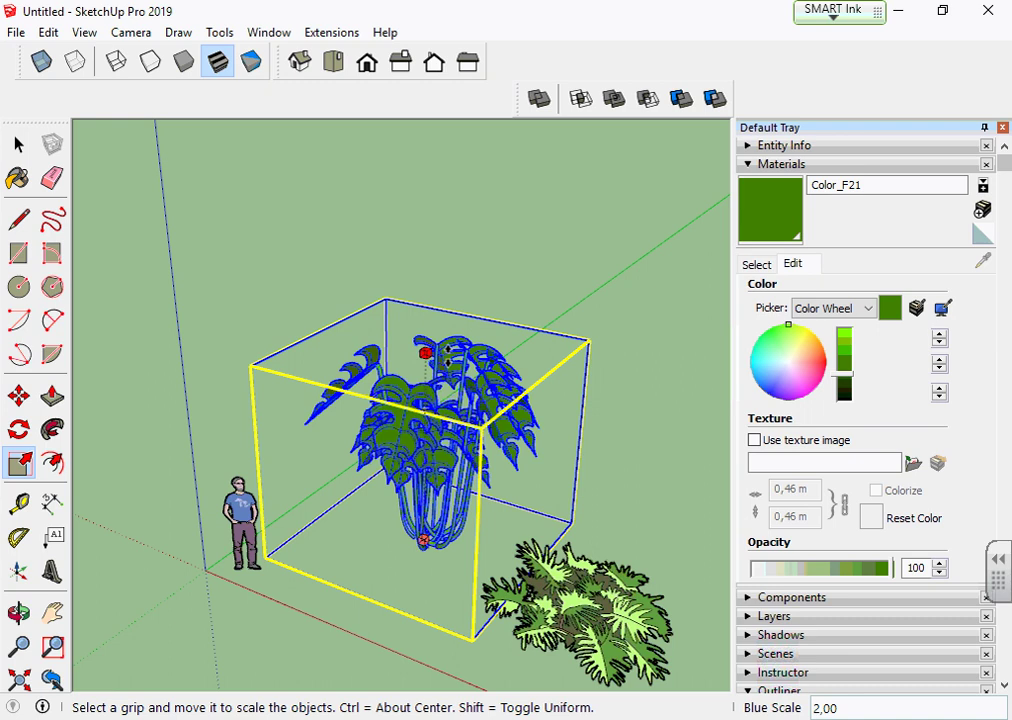
key("ctrl+y")
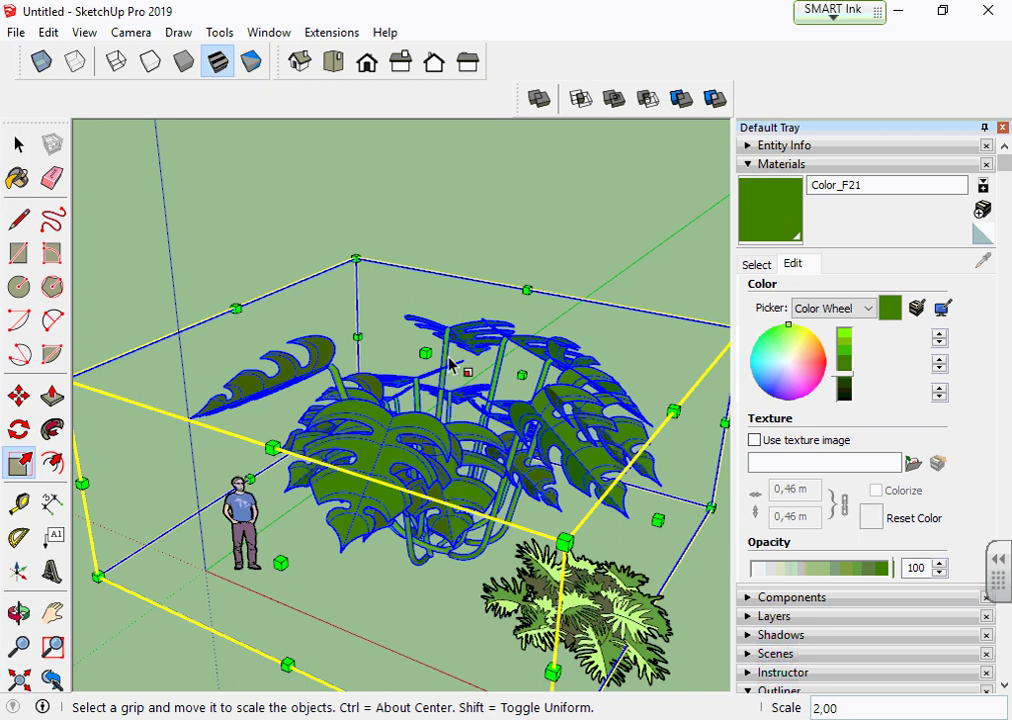
Scale the monstera to 1,5m, then orbit to see it beside the figure
type("1,5")
type("m")
key("Return")
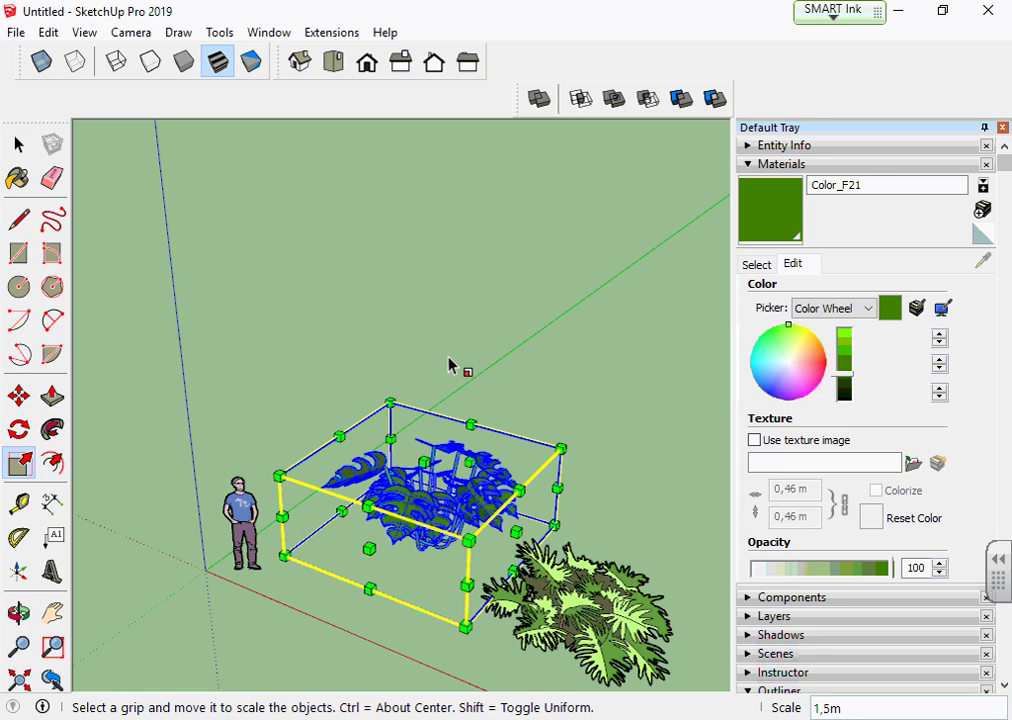
middle_click_drag(621, 316, 545, 425)
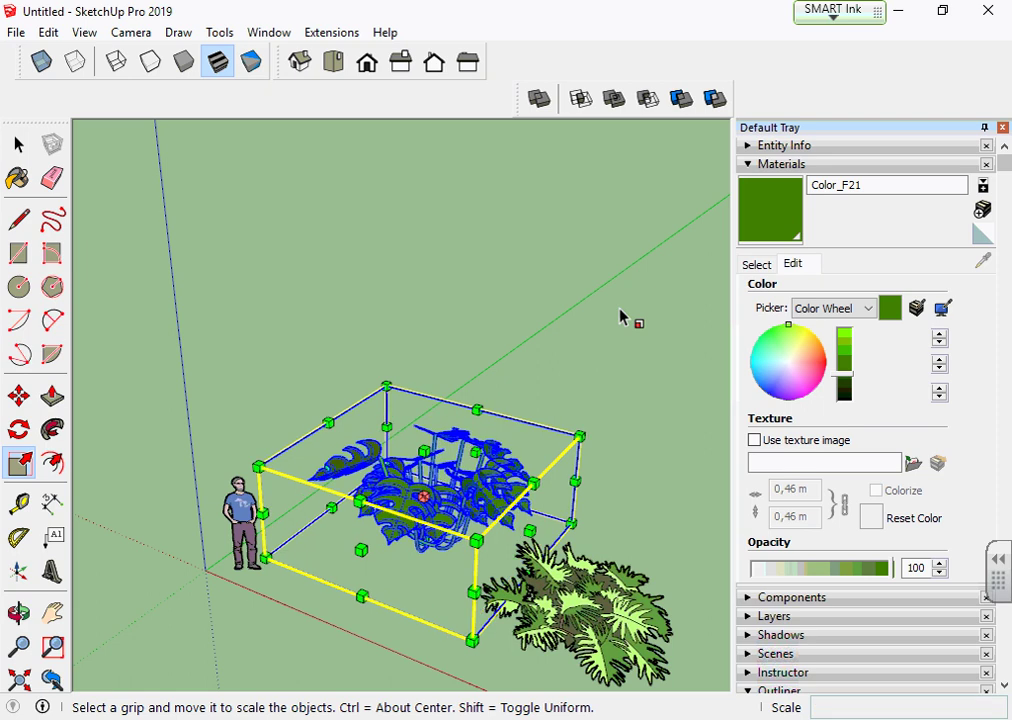
Select the monstera and scale it uniformly from its top grip to 1,5m
key("space")
left_click(612, 425)
mouse_move(612, 425)
middle_mouse_down()
mouse_move(462, 396)
mouse_move(470, 405)
middle_mouse_up()
left_click(470, 405)
scroll(470, 405, "up", 1)
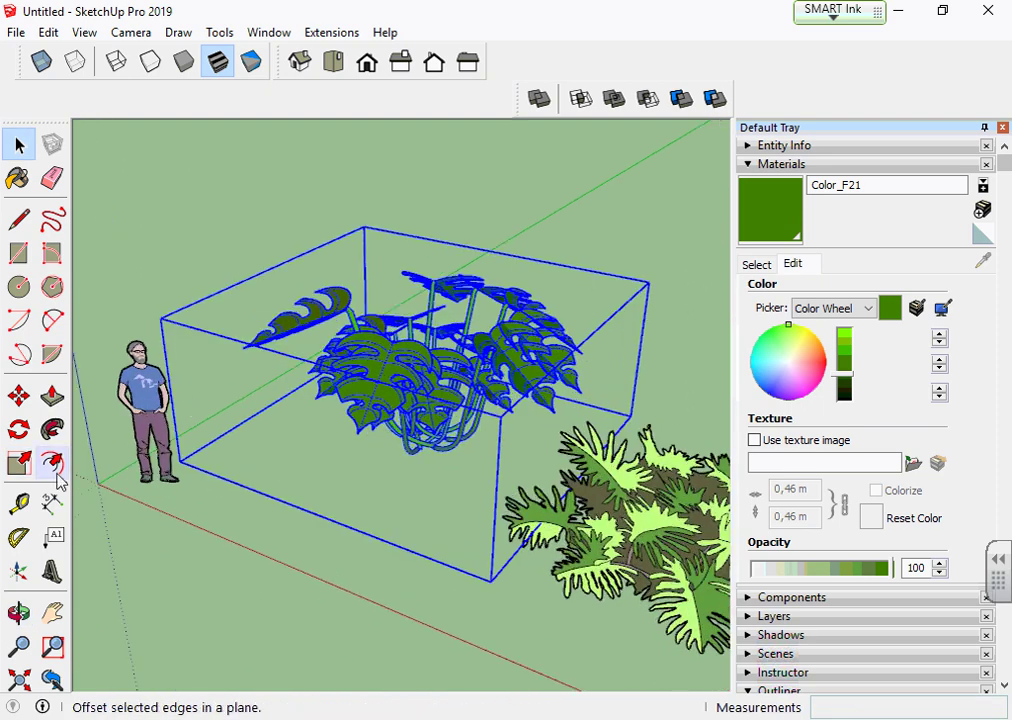
left_click(18, 462)
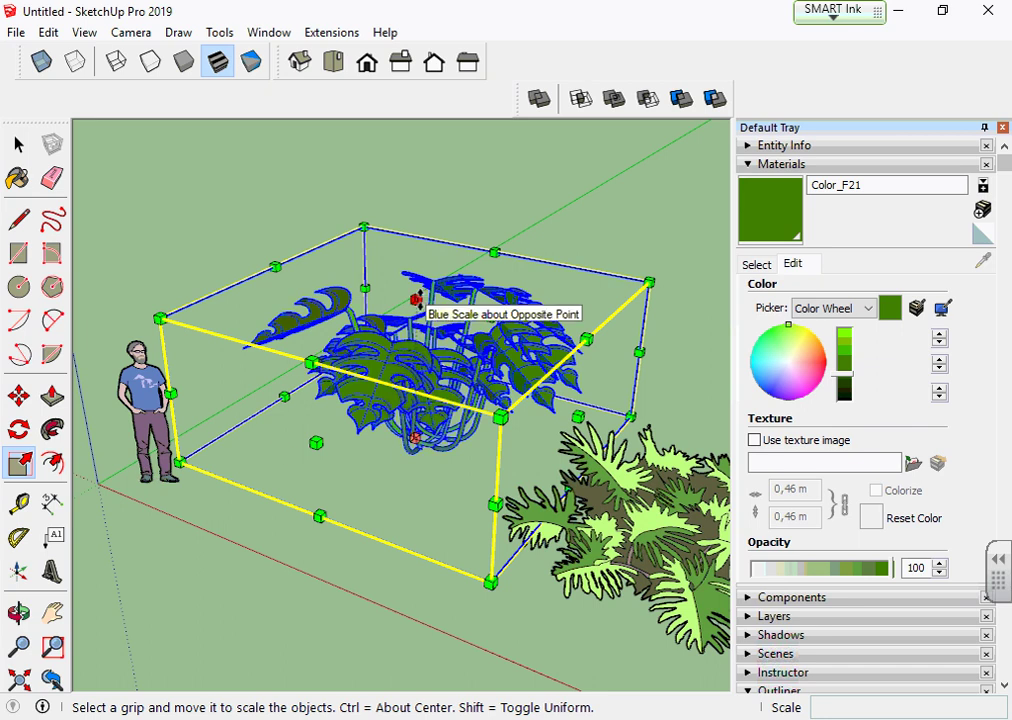
left_click_drag(416, 298, 414, 187)
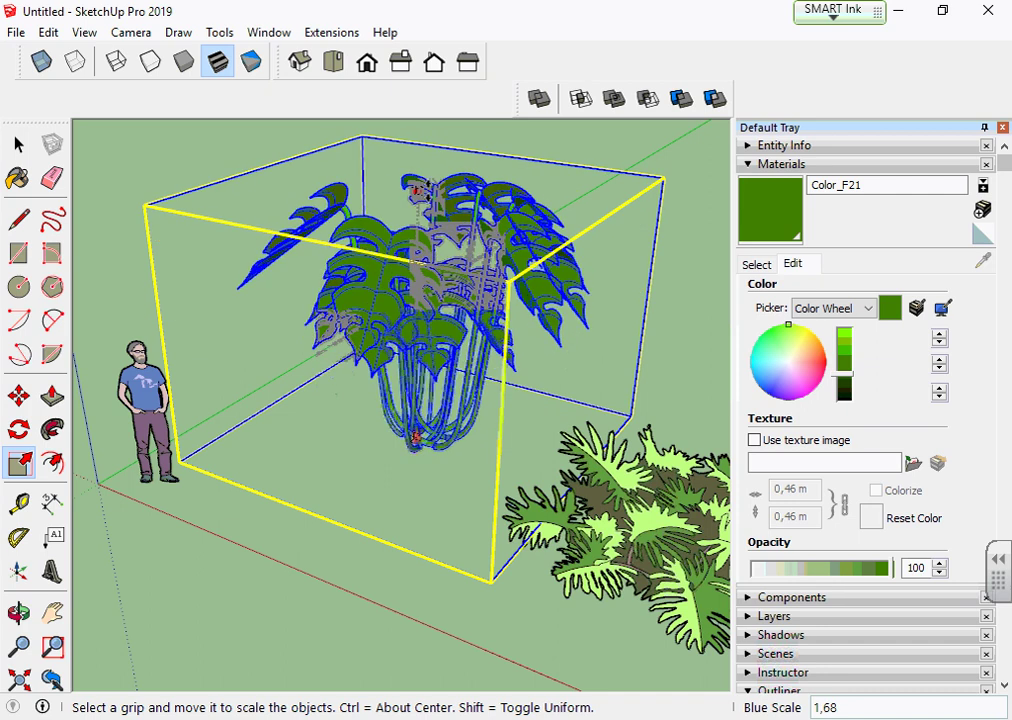
mouse_move(418, 190)
left_mouse_down("shift")
mouse_move(436, 195)
mouse_move(426, 236)
mouse_move(436, 182)
mouse_move(447, 197)
left_mouse_up("shift")
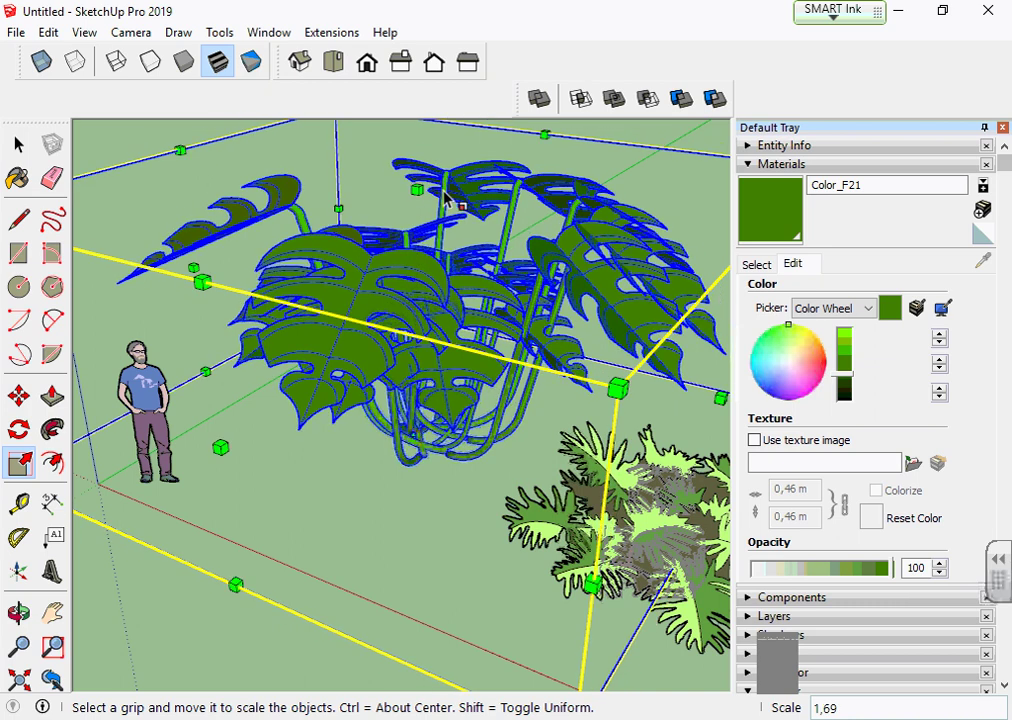
type("1,5")
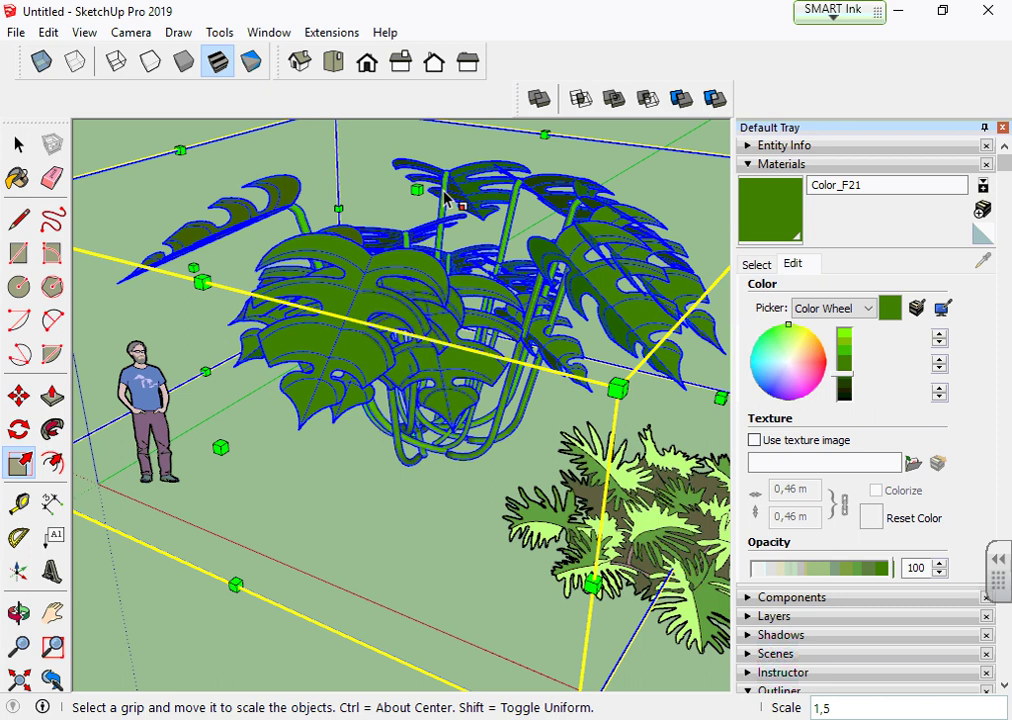
type("m")
key("Return")
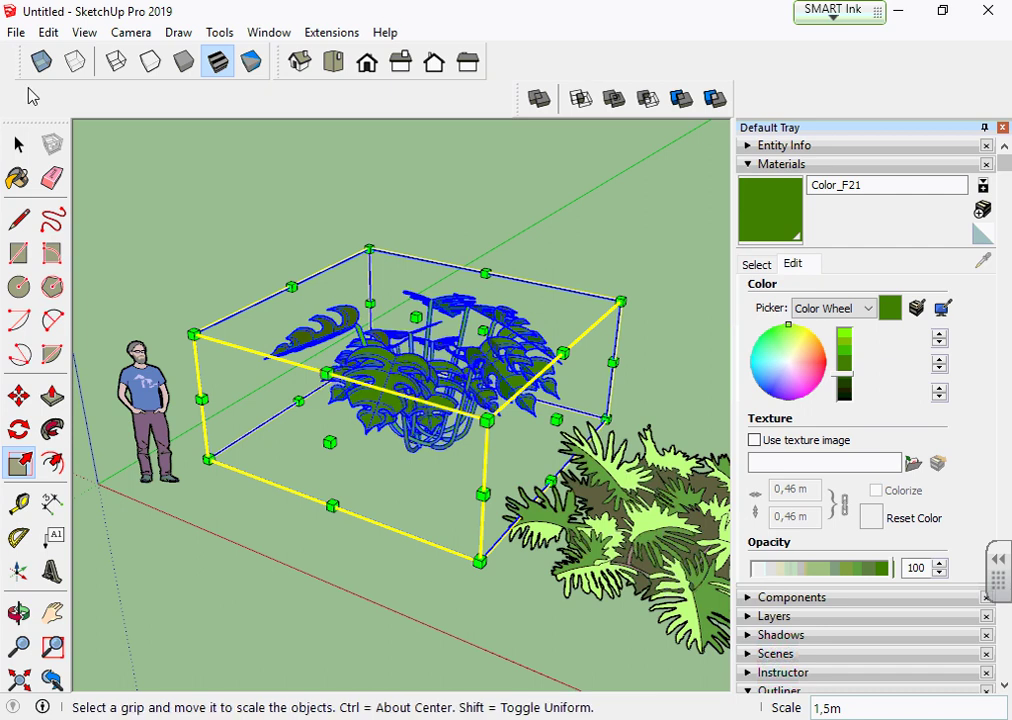
Return to the Select tool and deselect the resized monstera
left_click(18, 145)
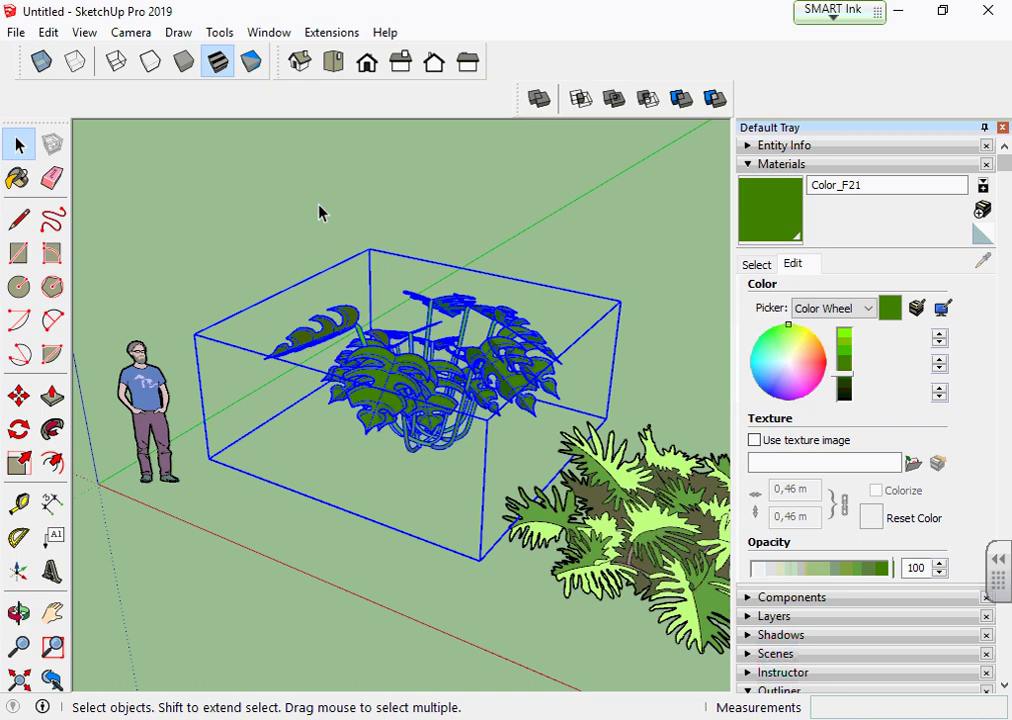
left_click(350, 210)
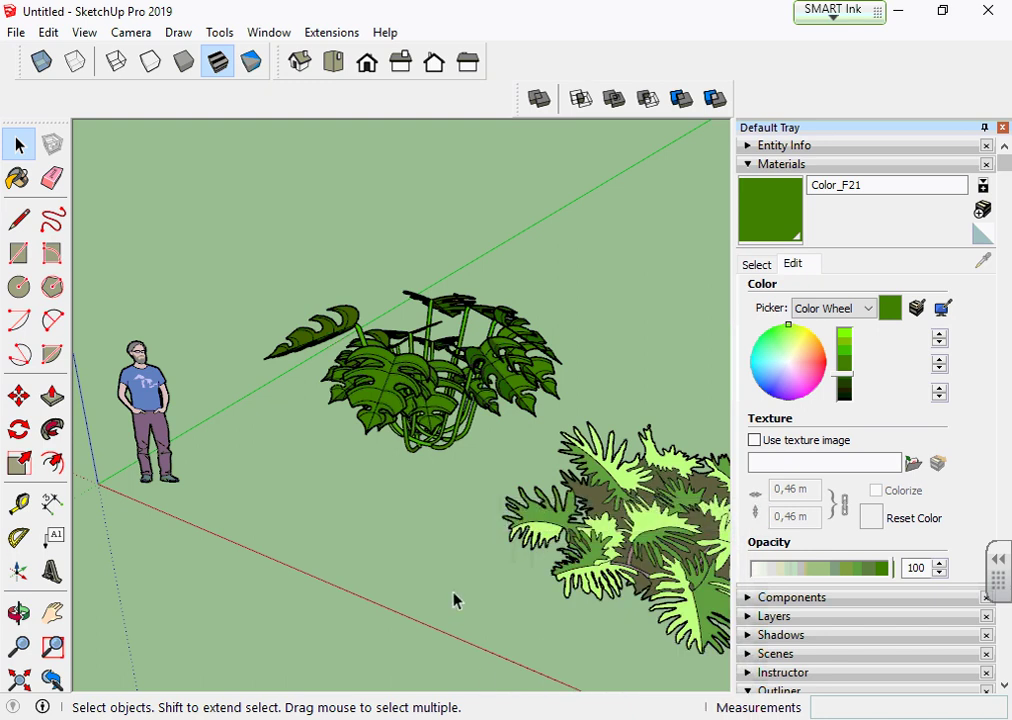
Resume the paused YouTube video in Chrome, then minimize the browser
left_click(574, 719)
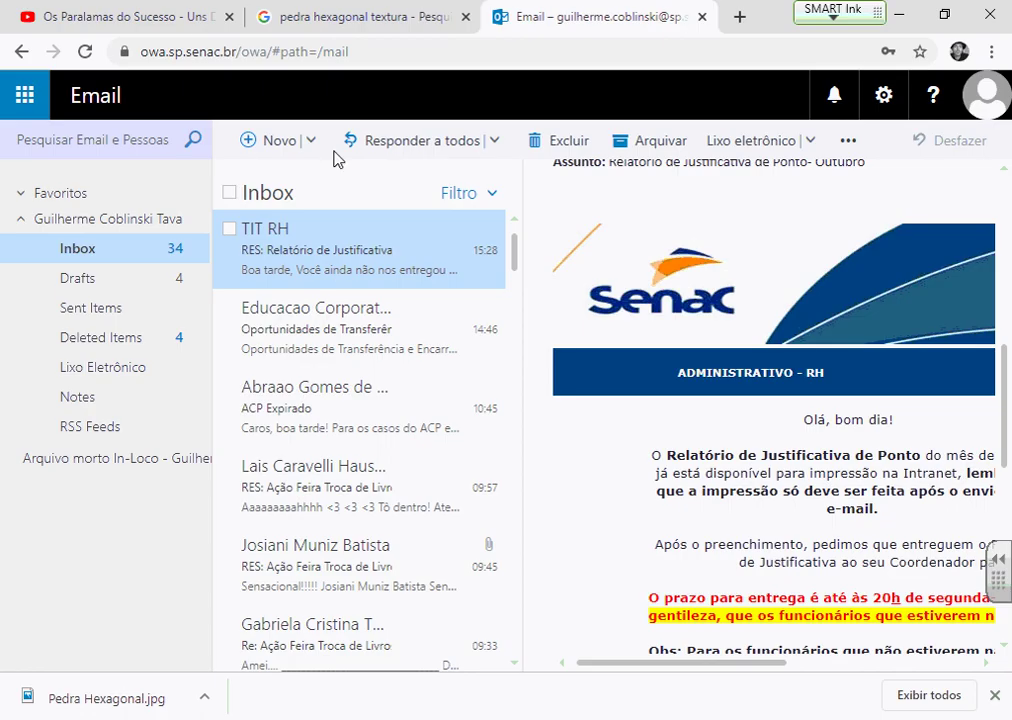
left_click(155, 14)
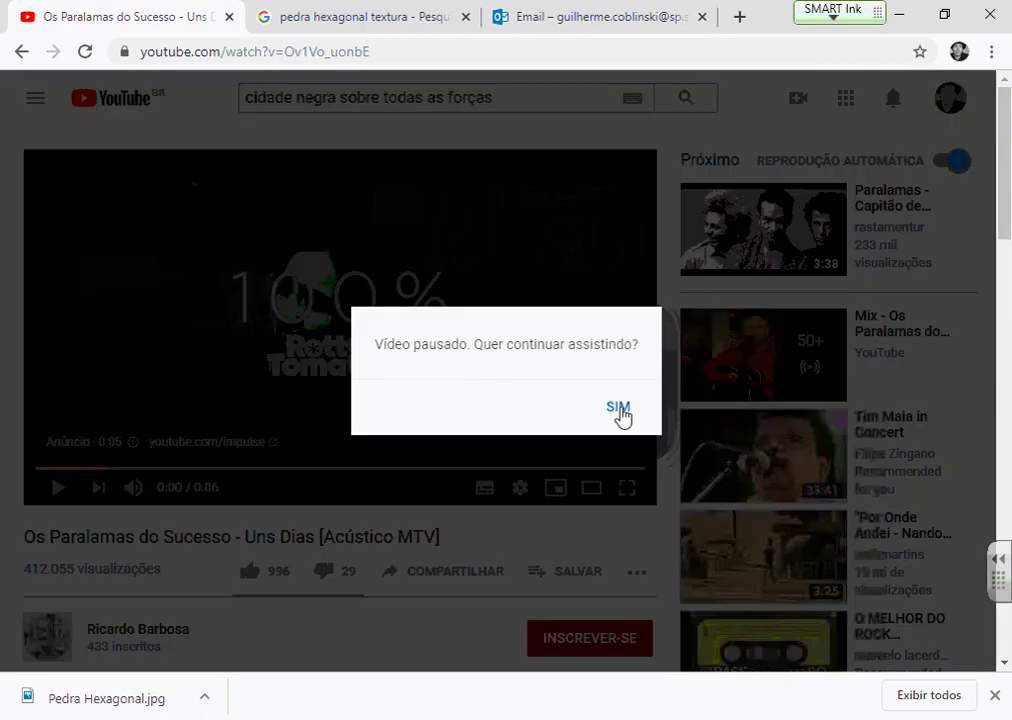
left_click(619, 410)
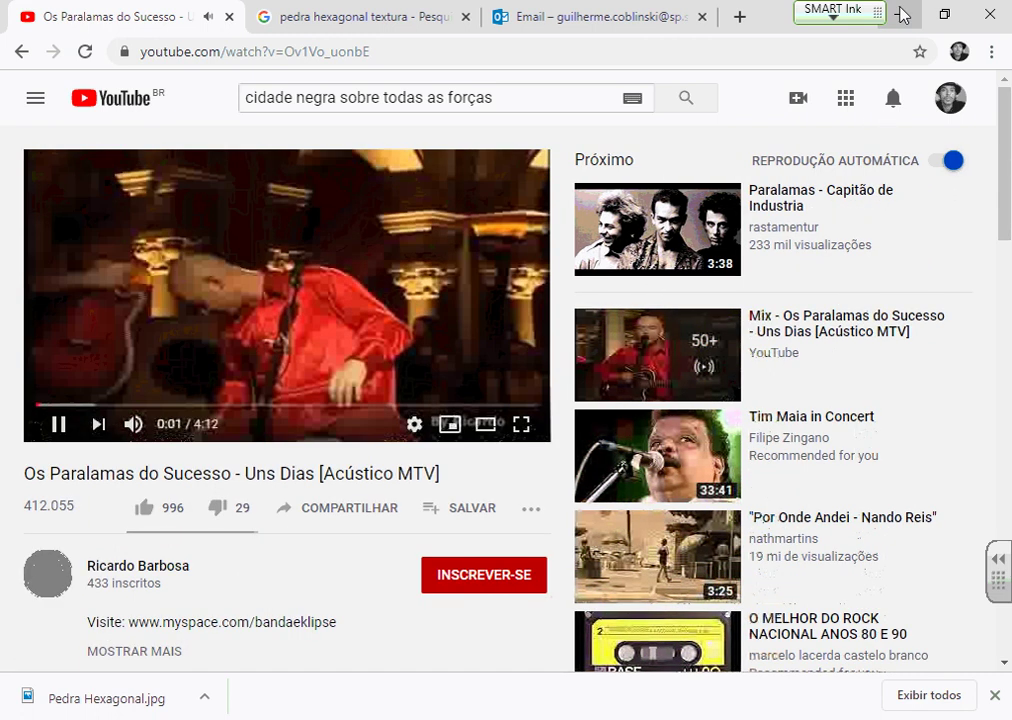
left_click(903, 14)
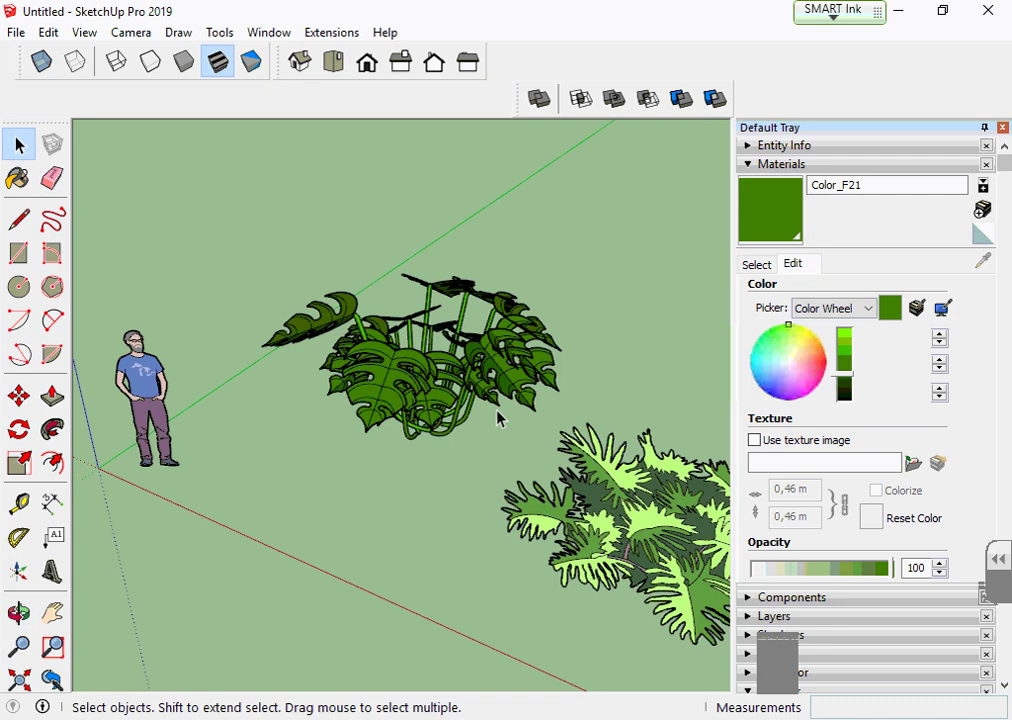
Show the Outliner listing Marc and the Philodendron, leaving nothing selected
left_click(465, 397)
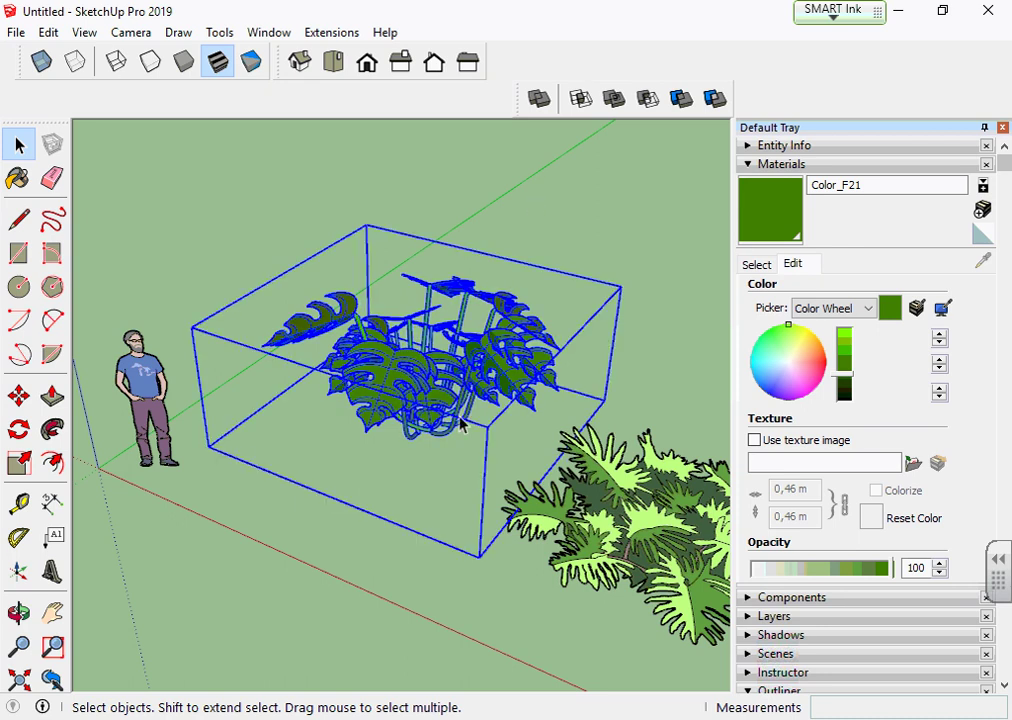
middle_click_drag(480, 380, 500, 365)
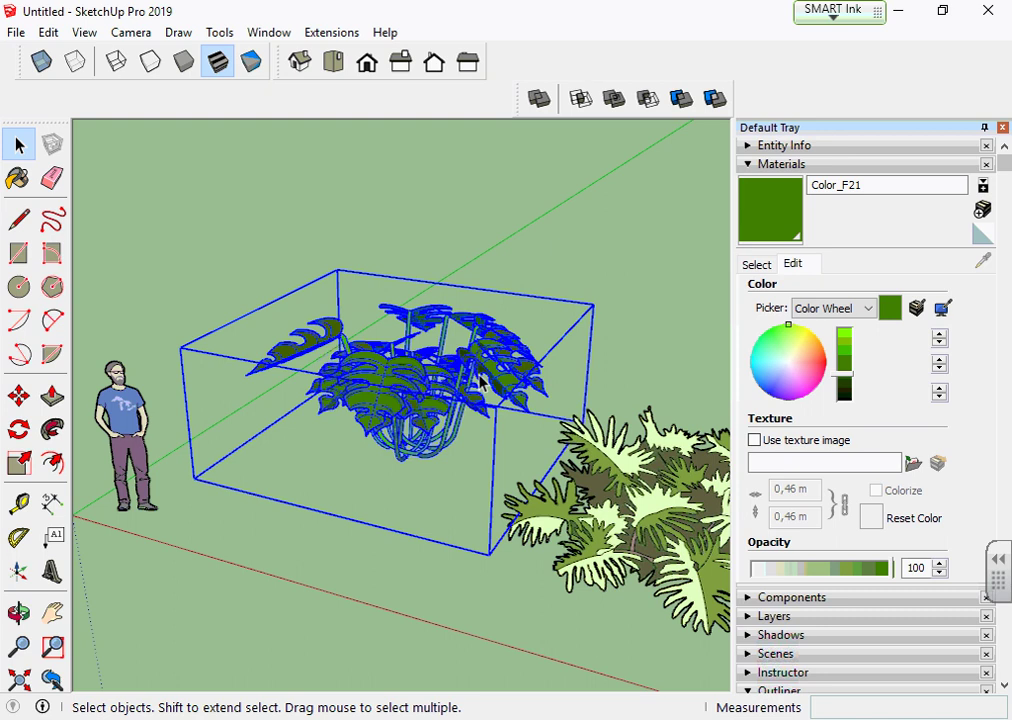
left_click(780, 164)
left_click(708, 279)
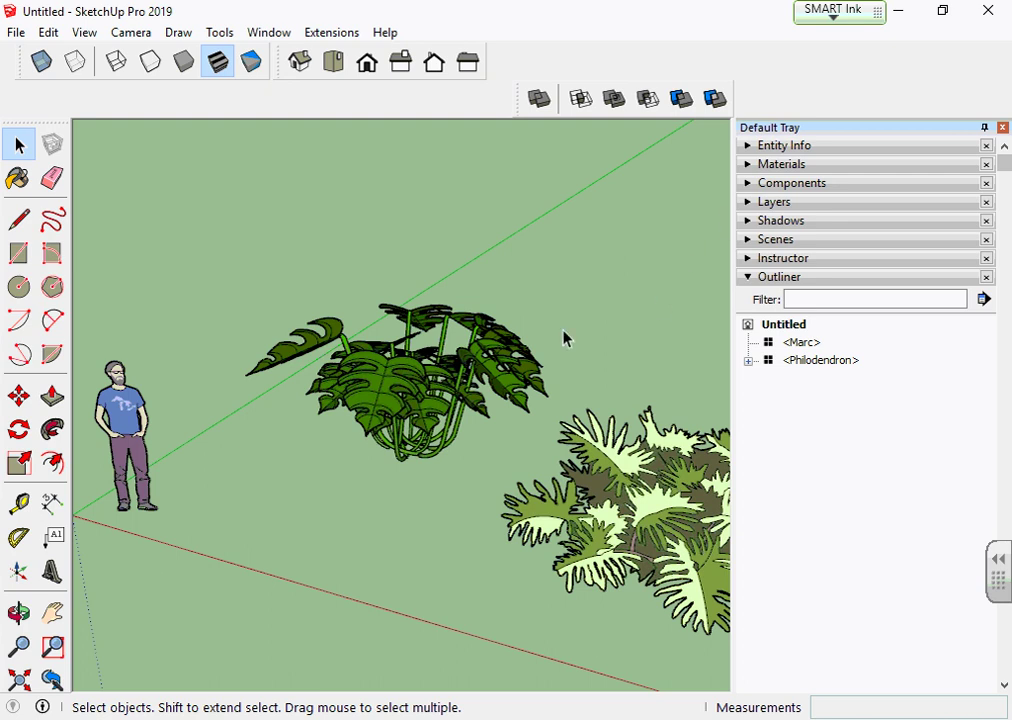
Select the Philodendron and show its Entity Info, confirming only one instance exists
left_click(434, 391)
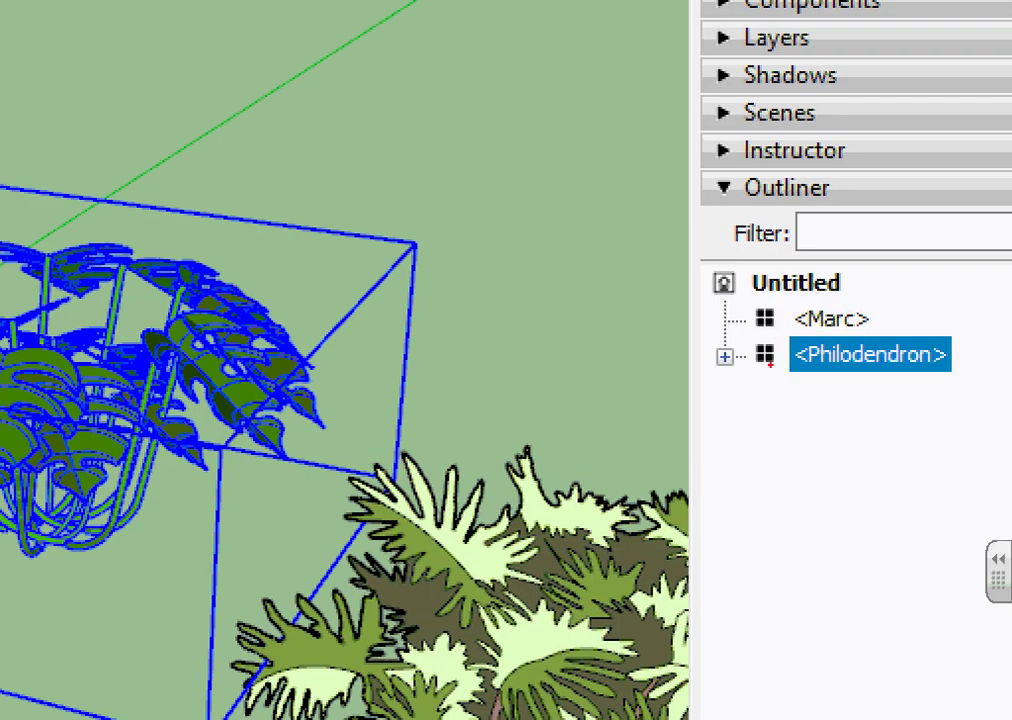
mouse_move(756, 372)
left_mouse_down()
mouse_move(780, 352)
mouse_move(748, 345)
left_mouse_up()
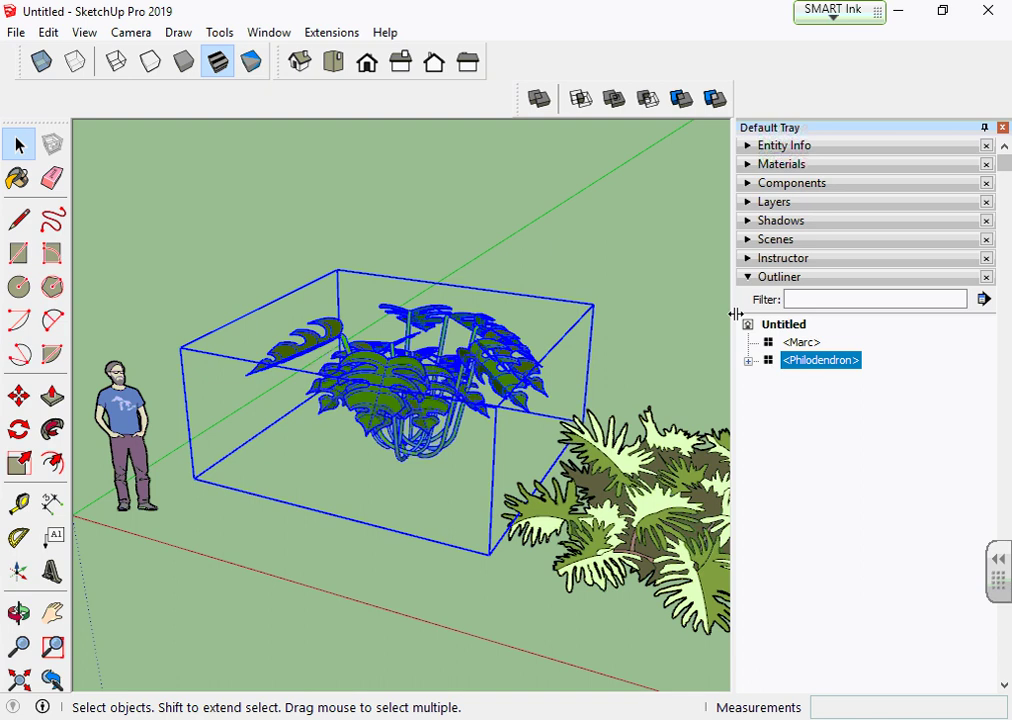
left_click(470, 258)
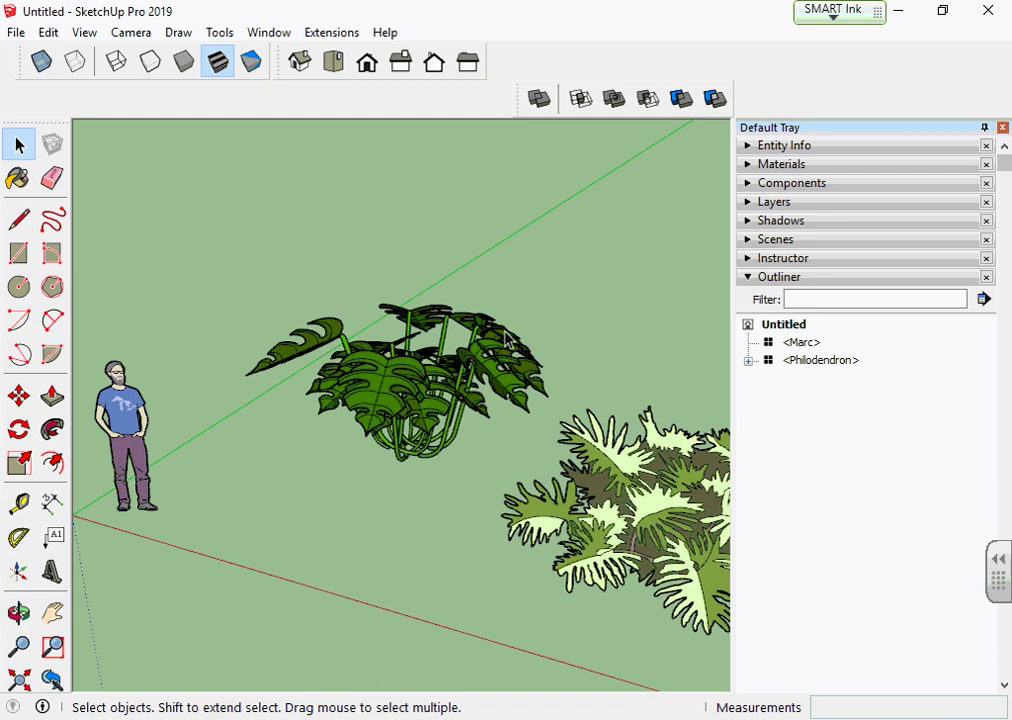
left_click(489, 367)
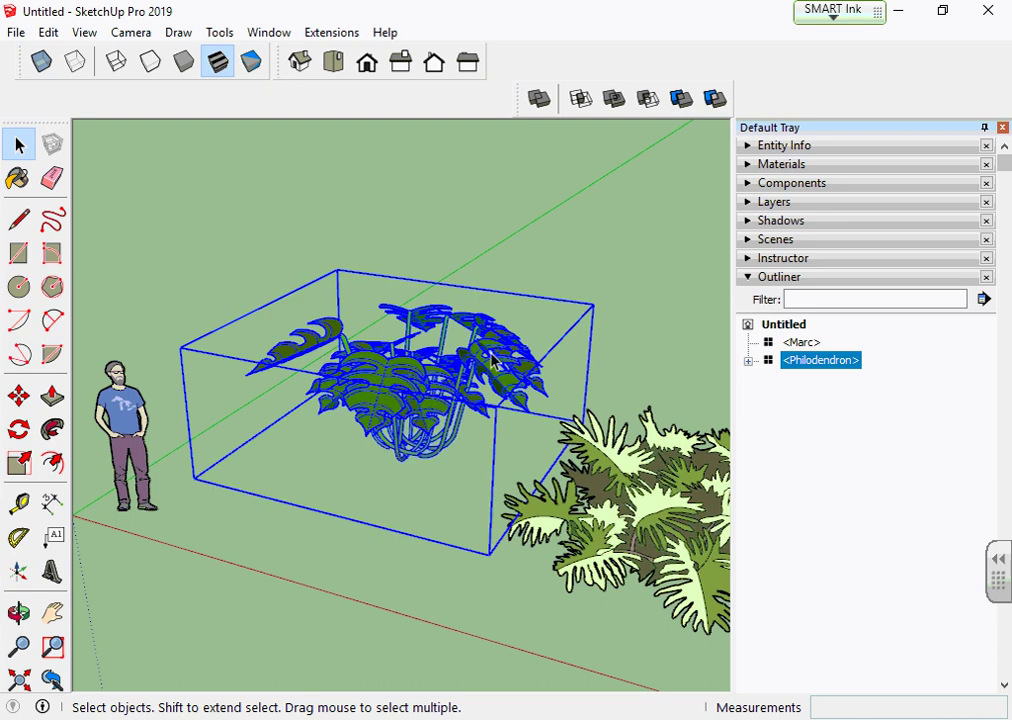
left_click(748, 147)
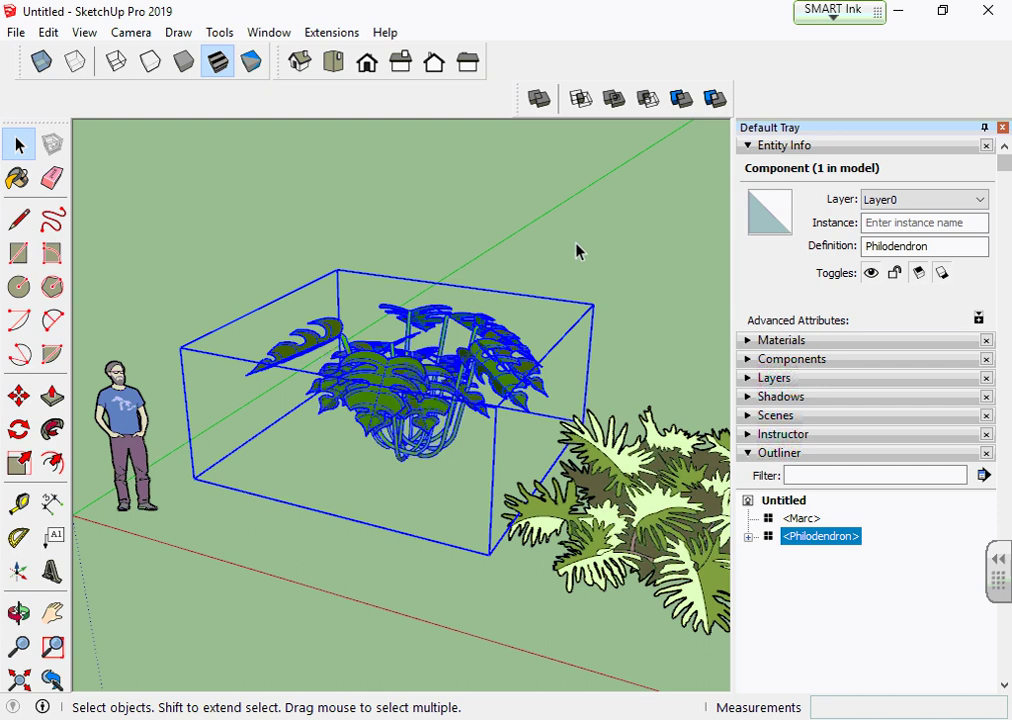
Copy the Philodendron twice, one beside the figure and one toward the lower right
key("m")
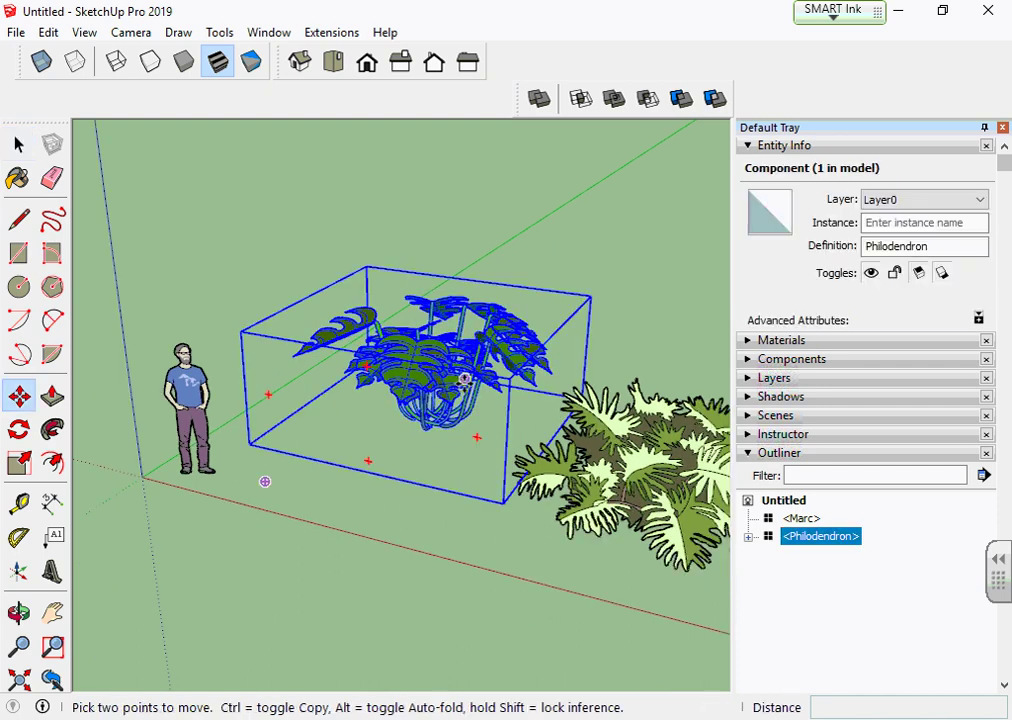
key("ctrl")
left_click(447, 442)
left_click(290, 475)
scroll(290, 475, "down", 3)
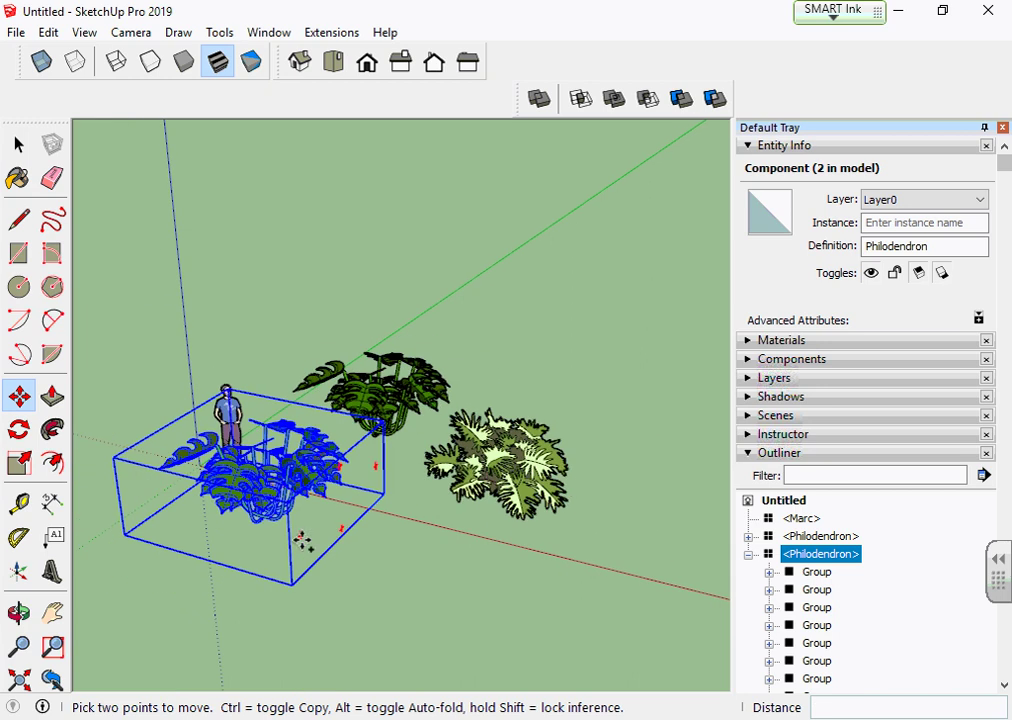
key("ctrl")
left_click(305, 541)
left_click(535, 578)
key("space")
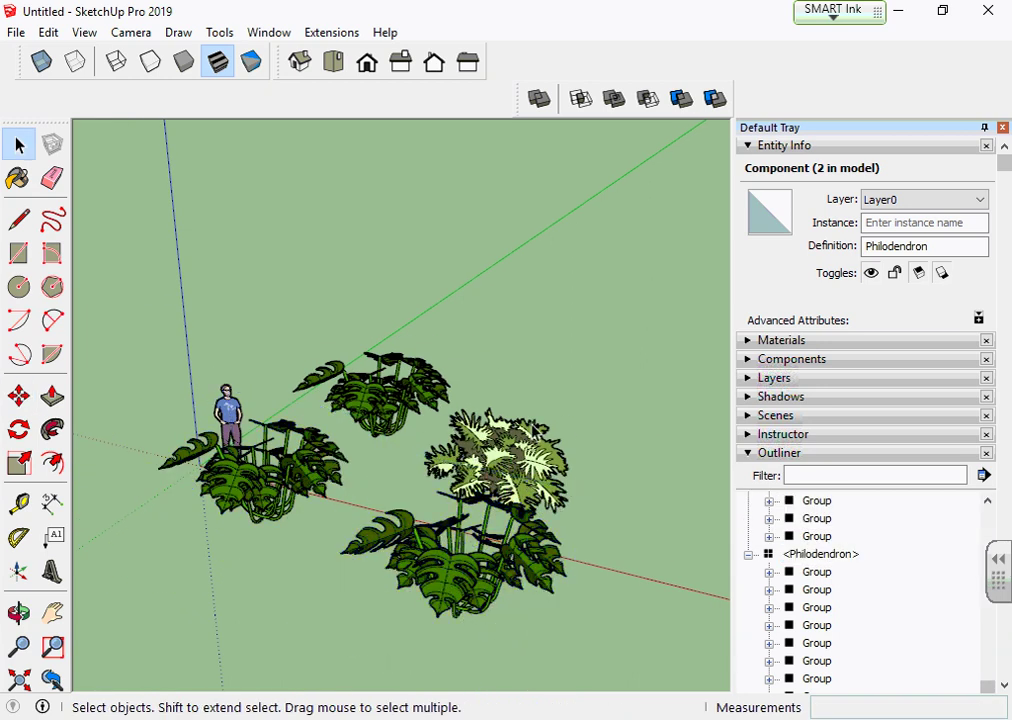
Clear the selection, zoom in, and select the original Philodendron plant
left_click(290, 320)
scroll(290, 320, "up", 2)
scroll(300, 325, "up", 2)
scroll(322, 330, "up", 2)
scroll(322, 330, "up", 2)
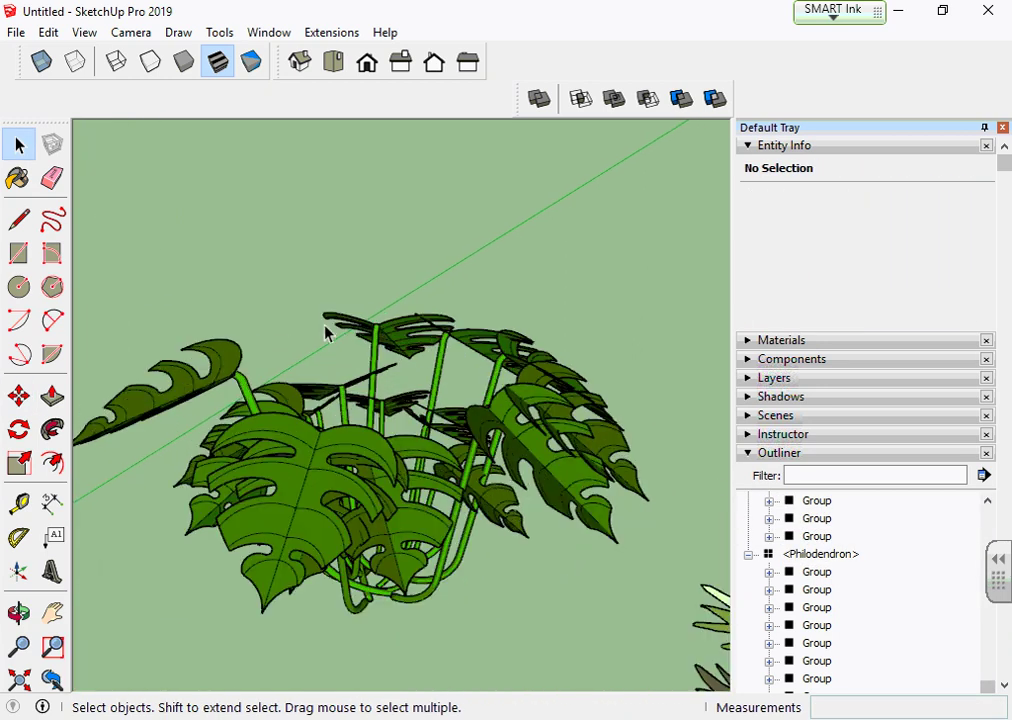
left_click(332, 463)
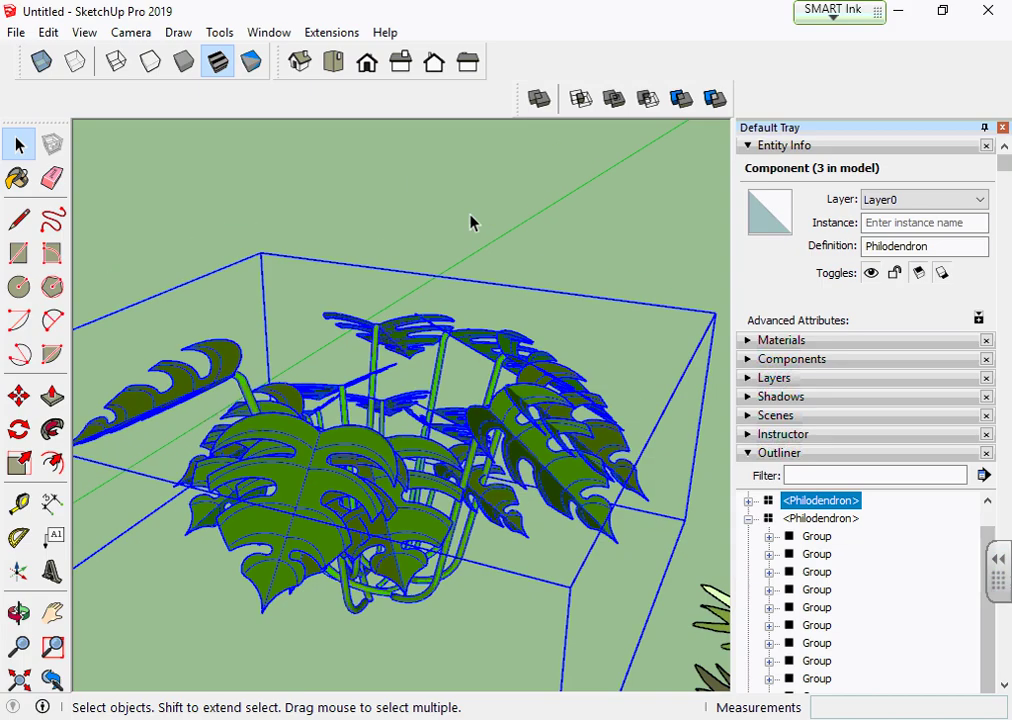
scroll(471, 222, "up", 2)
Deselect the plant and zoom to frame the original Philodendron component
left_click(471, 215)
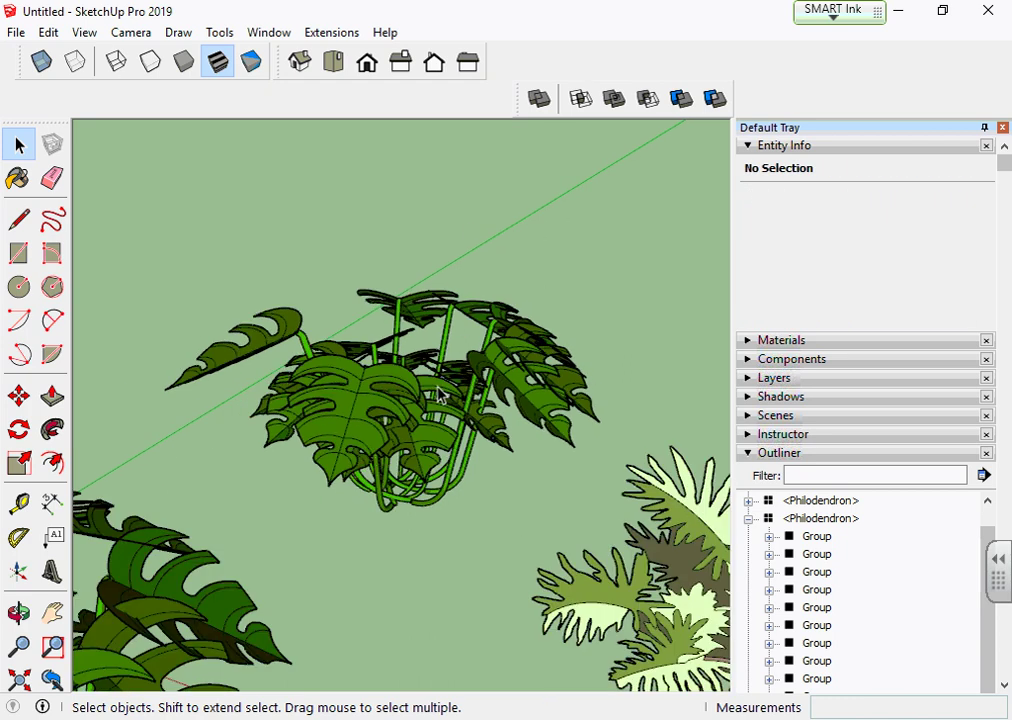
scroll(390, 425, "down", 5)
scroll(385, 440, "down", 2)
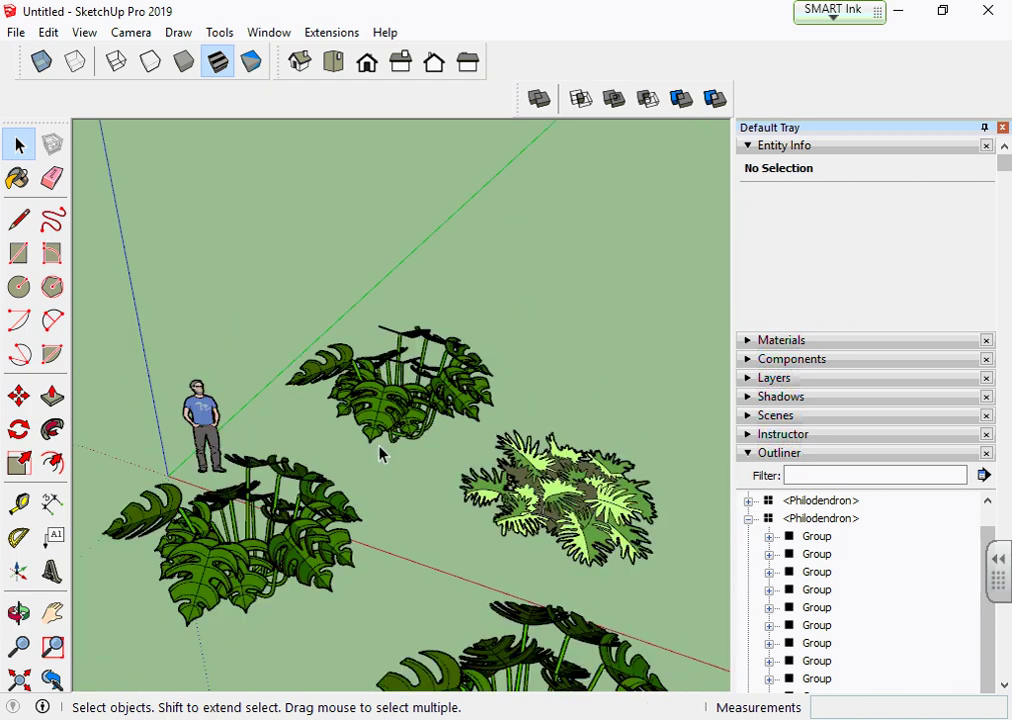
scroll(380, 455, "up", 1)
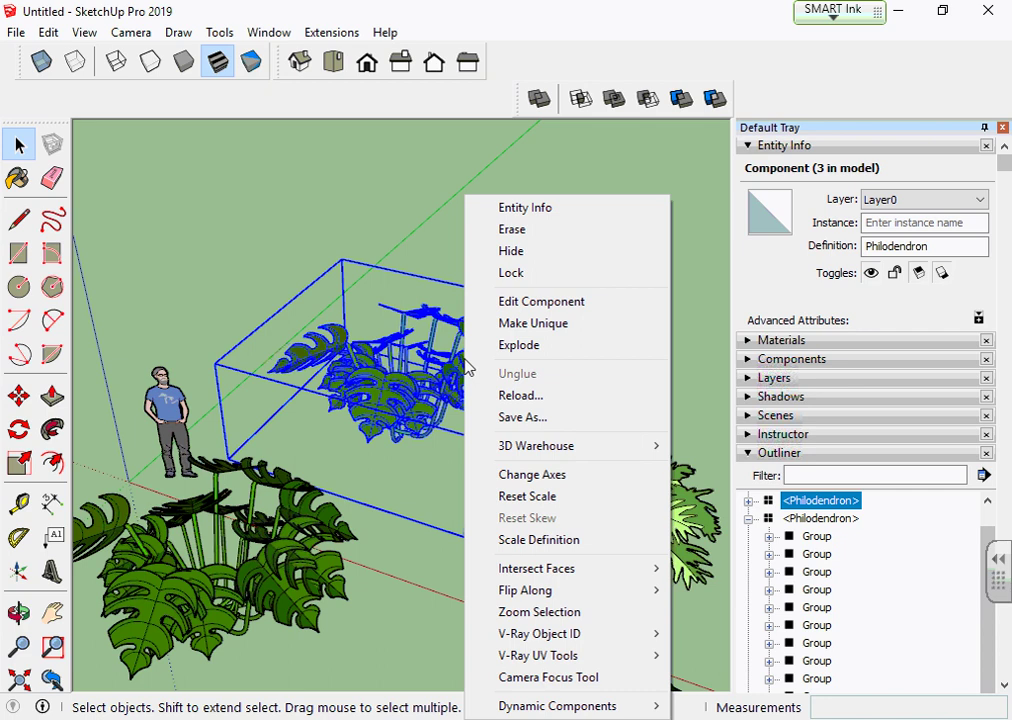
Close the context menu, then select the original Philodendron and orbit around it
left_click(393, 253)
left_click(393, 253)
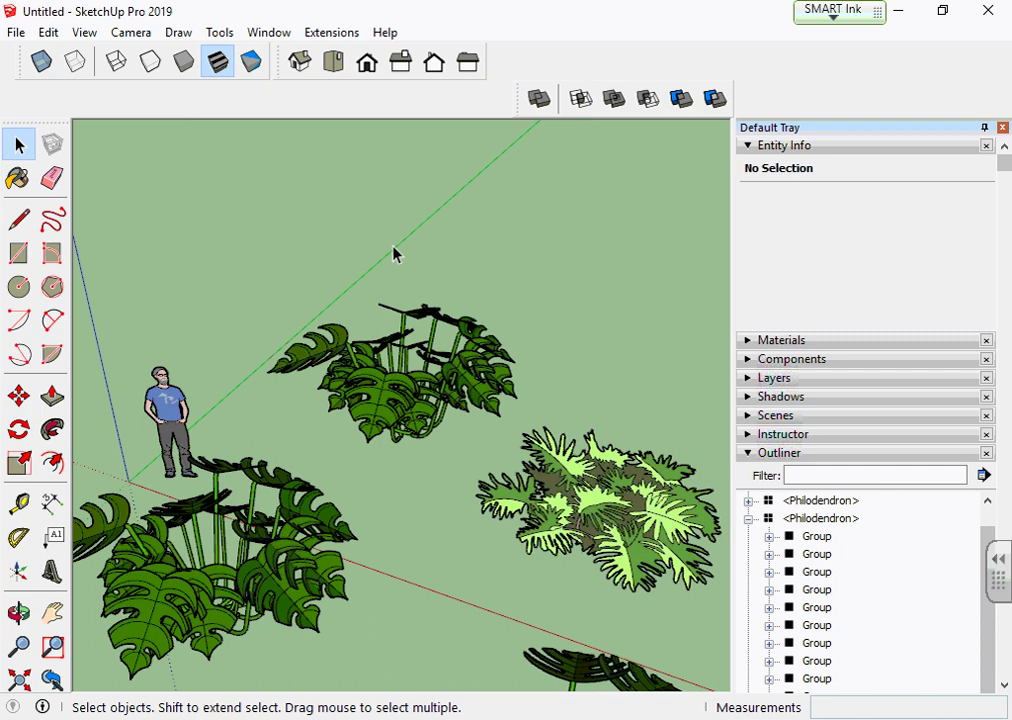
left_click(327, 336)
scroll(333, 355, "up", 2)
middle_click_drag(418, 458, 415, 430)
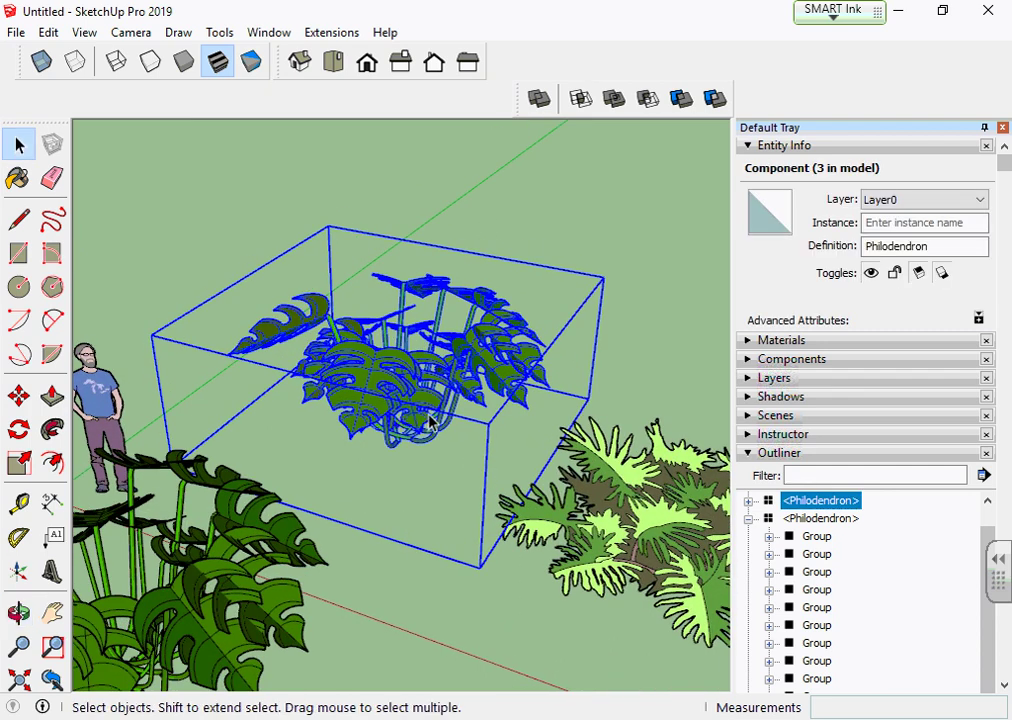
Enter edit mode on the Philodendron component and orbit to see its axes and base
middle_click_drag(430, 423, 425, 400)
double_click(425, 402)
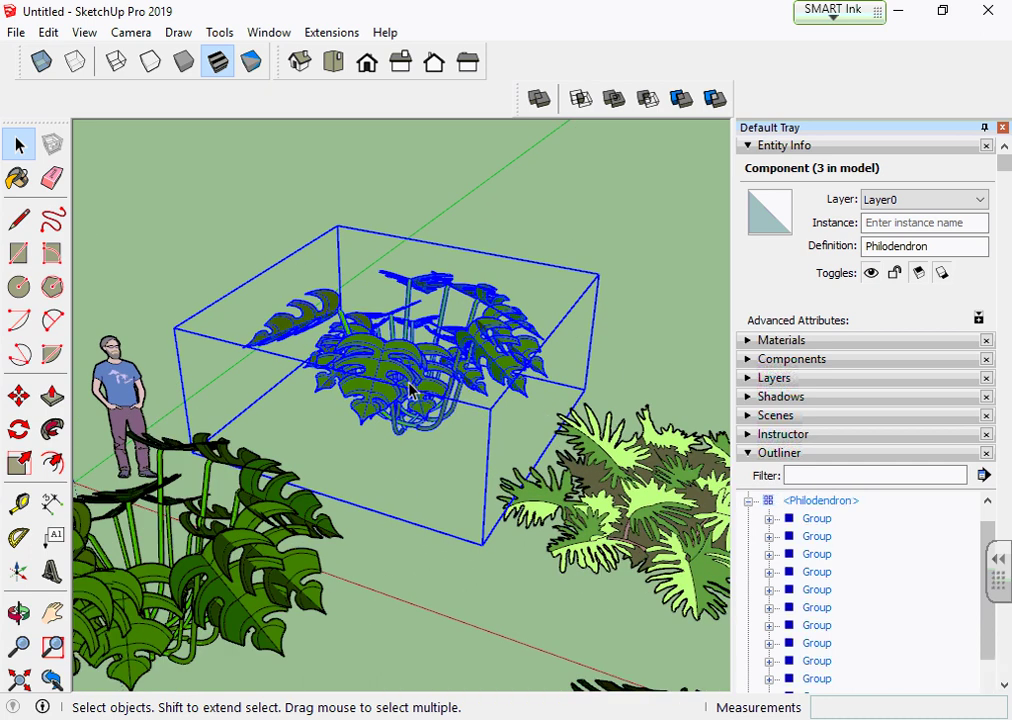
mouse_move(433, 510)
middle_mouse_down()
mouse_move(380, 572)
mouse_move(380, 627)
middle_mouse_up()
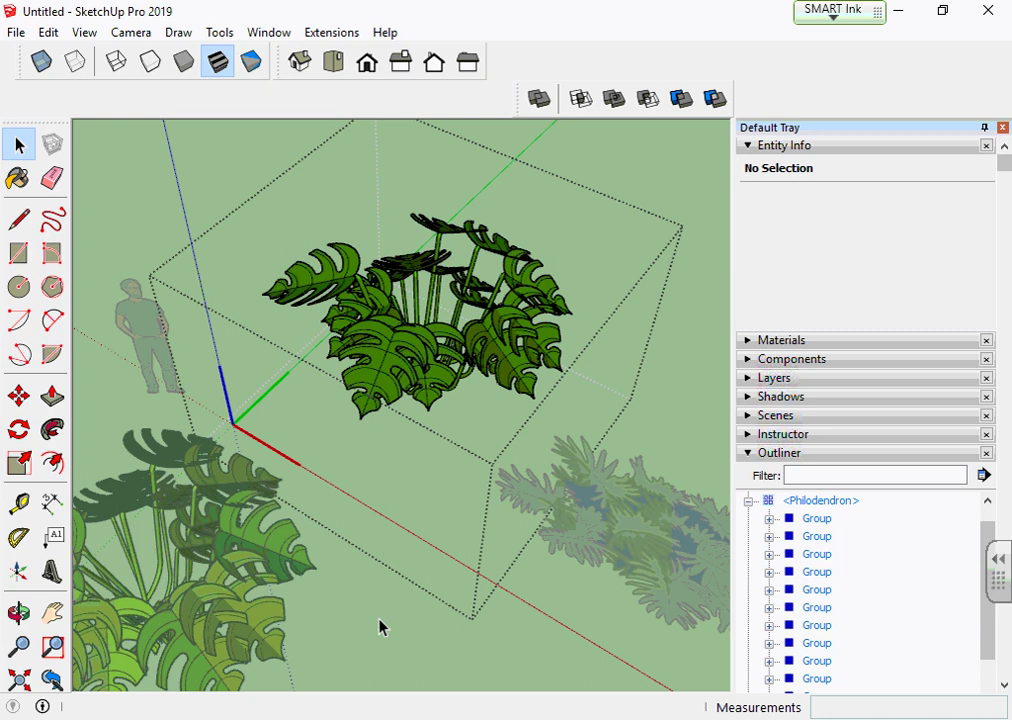
Look down on the Philodendron and window-select all 18 of its leaf groups
middle_click_drag(379, 627, 400, 345)
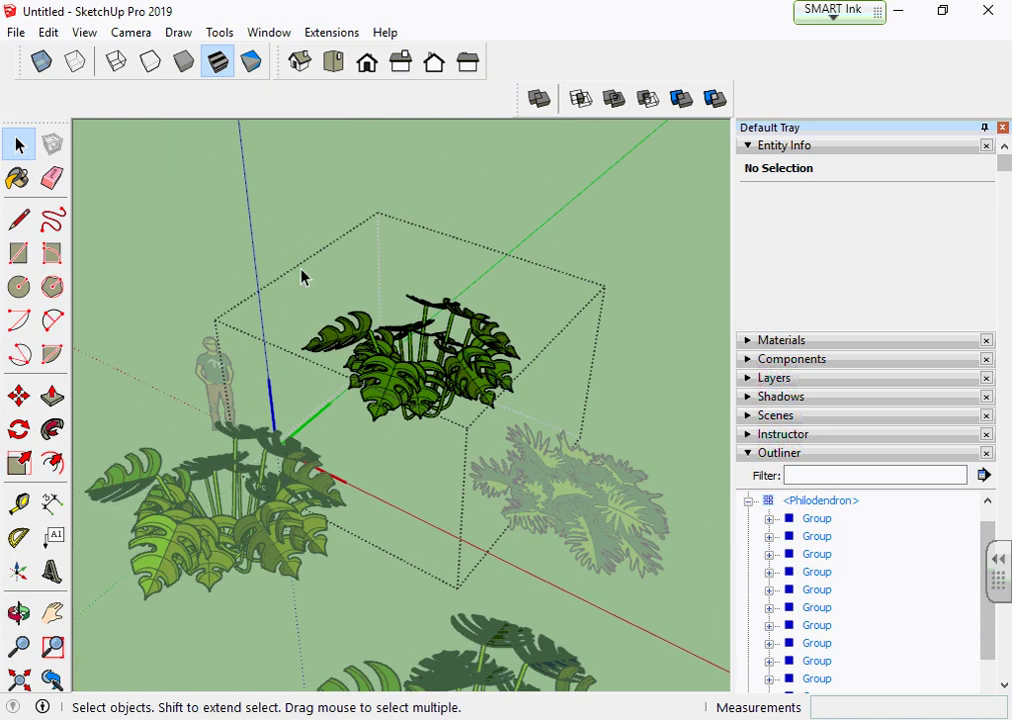
left_click_drag(254, 203, 612, 500)
left_click_drag(237, 165, 603, 490)
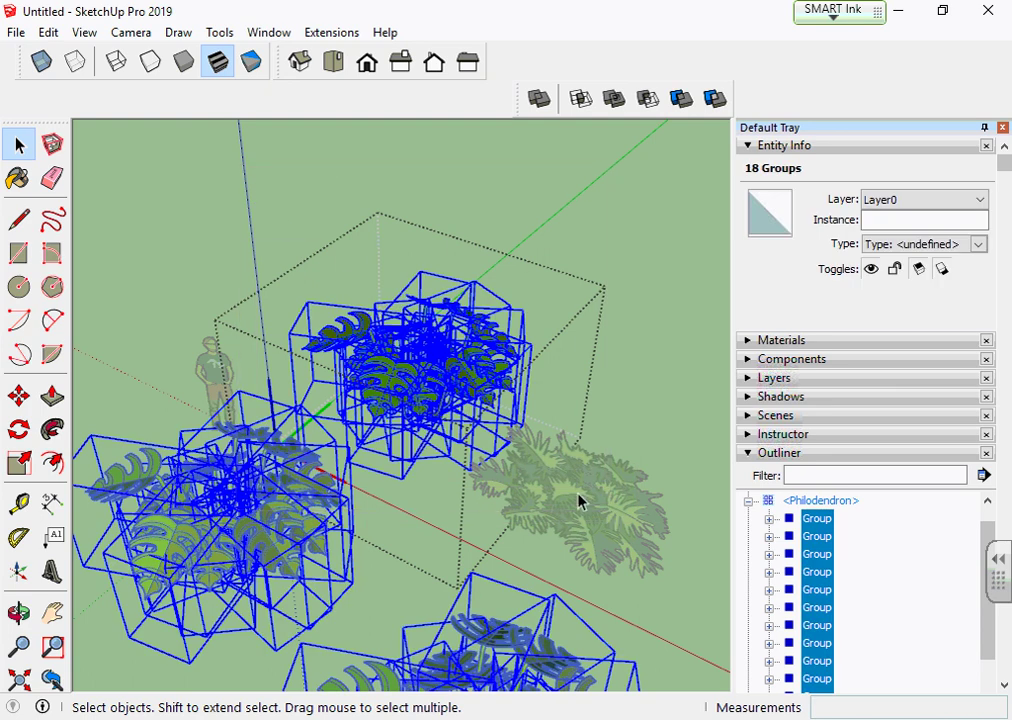
mouse_move(578, 501)
middle_mouse_down()
mouse_move(443, 474)
mouse_move(436, 529)
middle_mouse_up()
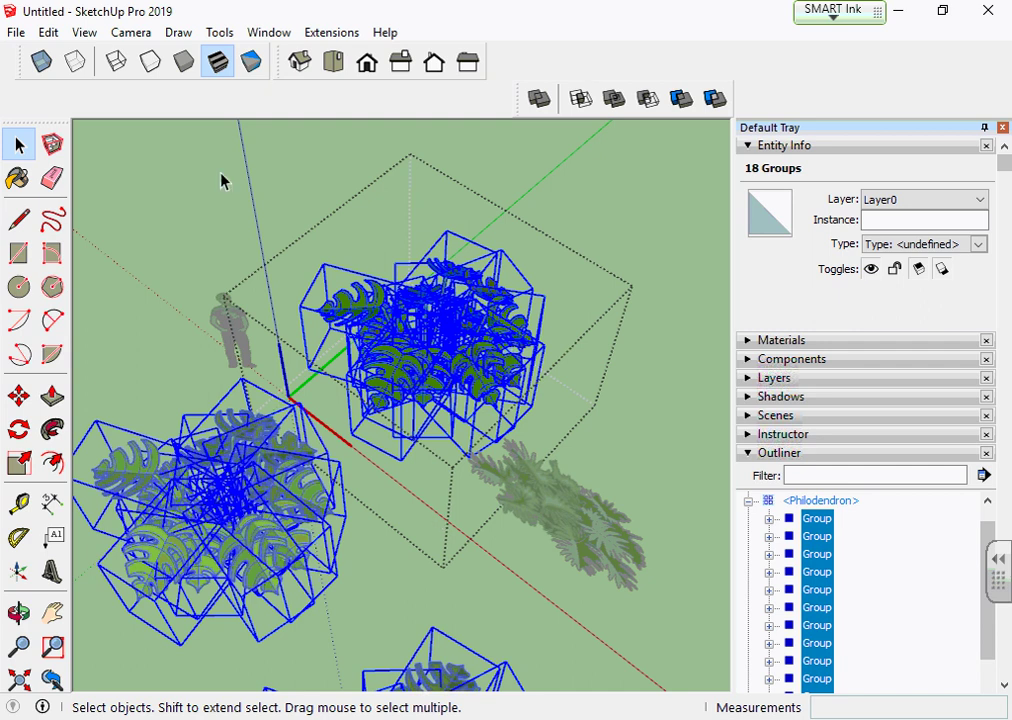
Turn on X-Ray and zoom in on the Philodendron's stem base, ready to move the groups
left_click(41, 70)
mouse_move(459, 479)
middle_mouse_down()
mouse_move(383, 329)
mouse_move(418, 362)
mouse_move(465, 476)
mouse_move(541, 449)
middle_mouse_up()
scroll(418, 362, "up", 5)
scroll(483, 535, "up", 3)
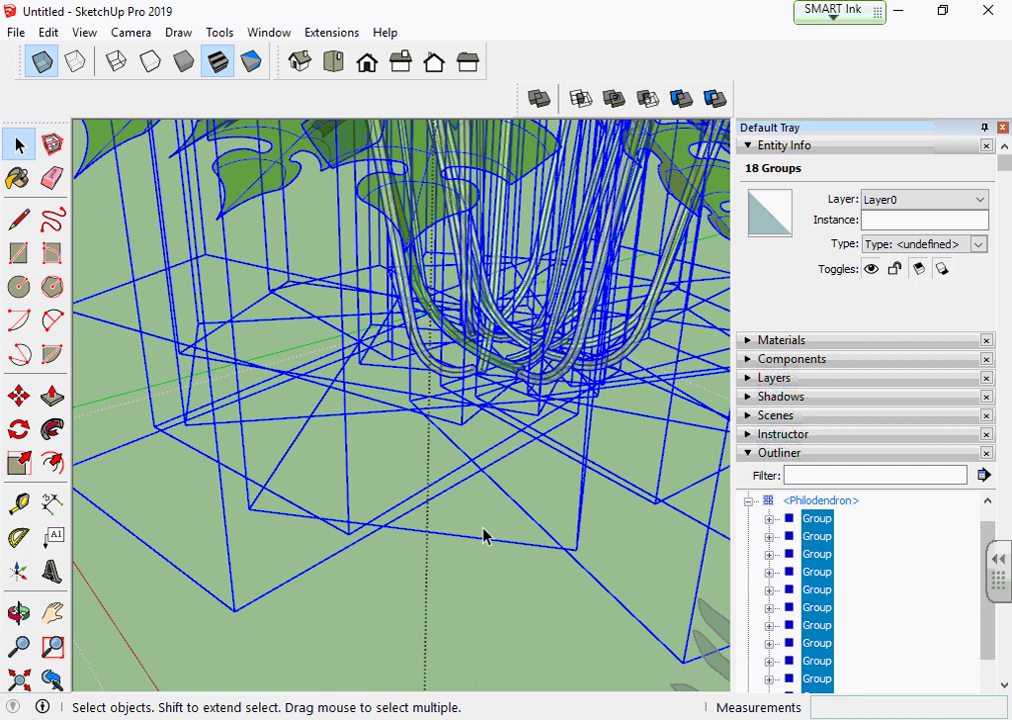
left_click(18, 400)
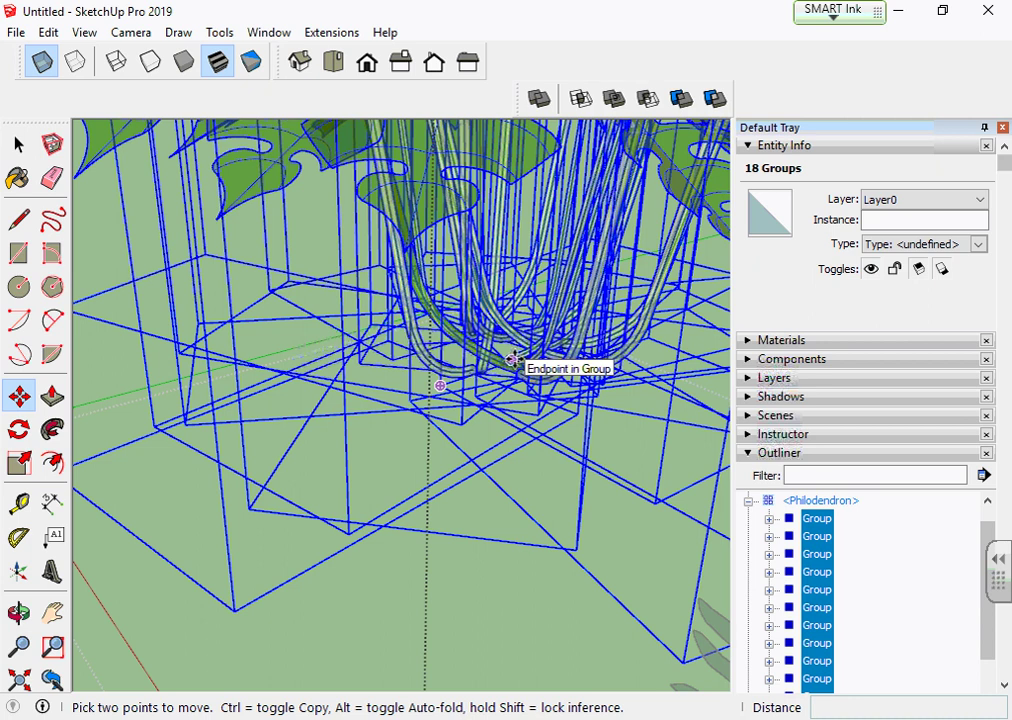
Move the 18 plant groups from their stem base onto the component origin
left_click(512, 360)
mouse_move(512, 360)
middle_mouse_down()
mouse_move(540, 340)
mouse_move(503, 329)
middle_mouse_up()
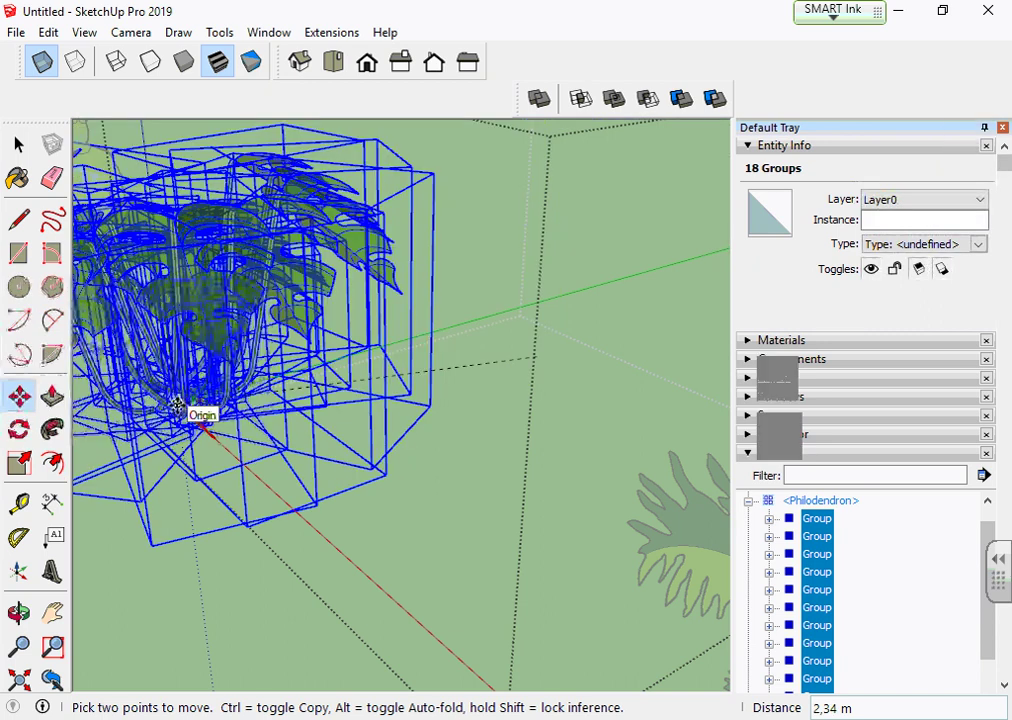
scroll(176, 407, "up", 2)
scroll(180, 406, "up", 2)
key("ctrl")
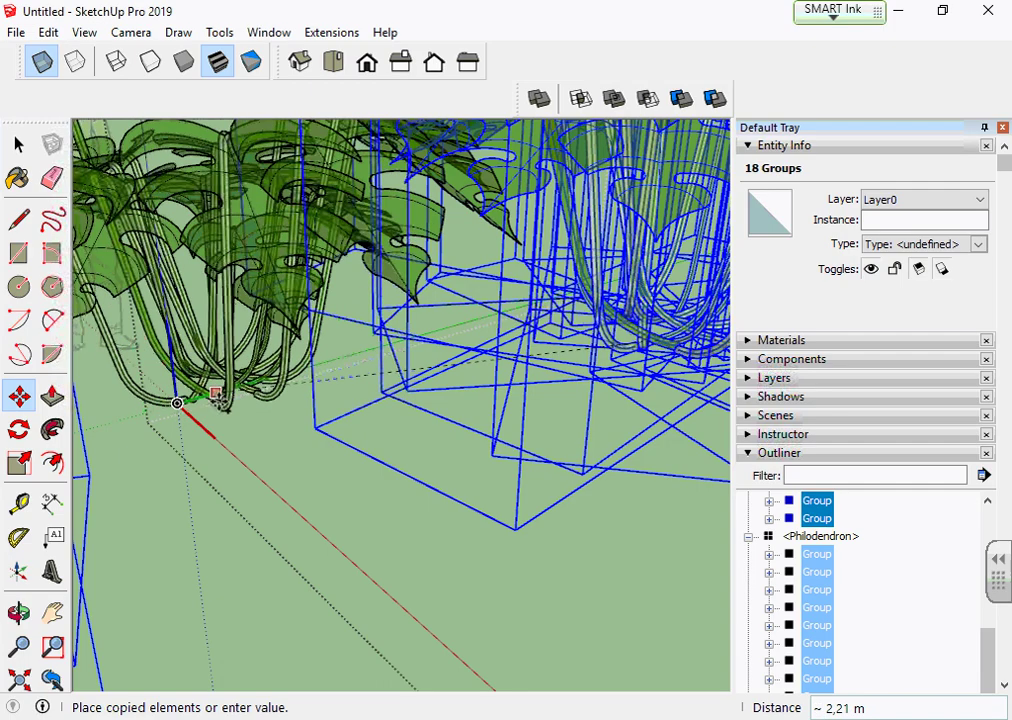
left_click(176, 407)
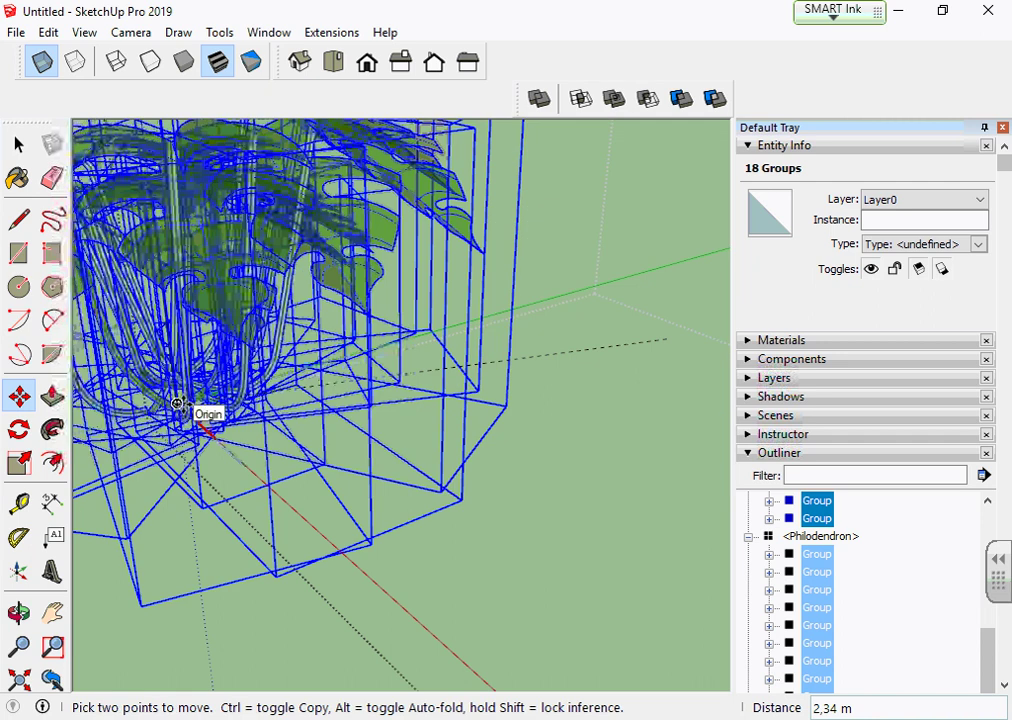
scroll(465, 418, "down", 3)
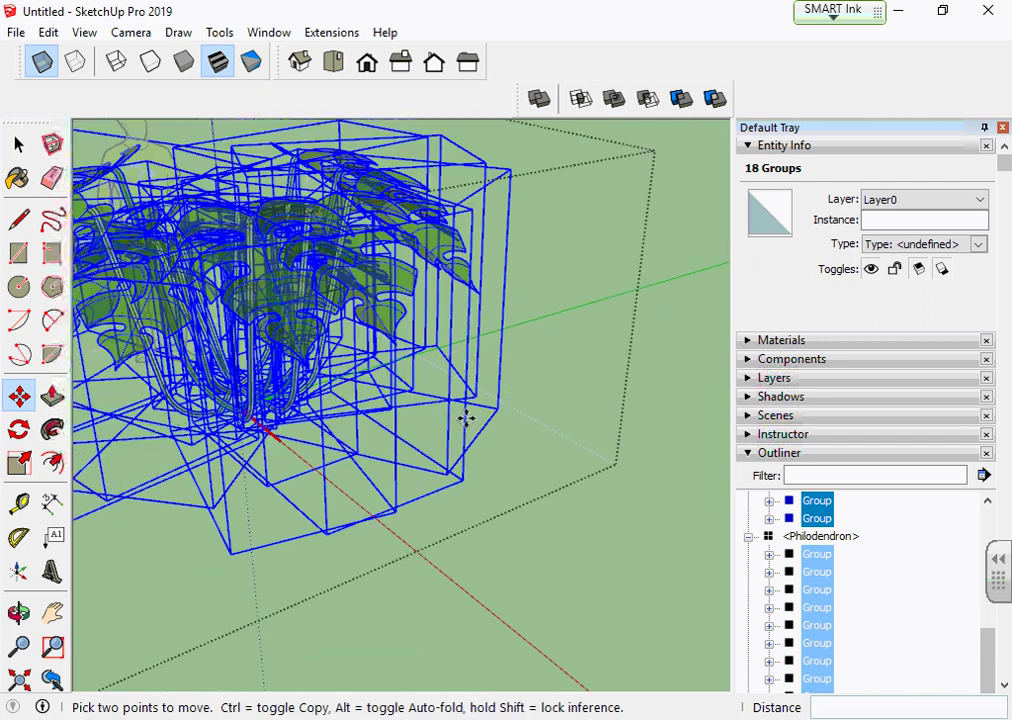
scroll(465, 418, "down", 3)
scroll(248, 295, "up", 2)
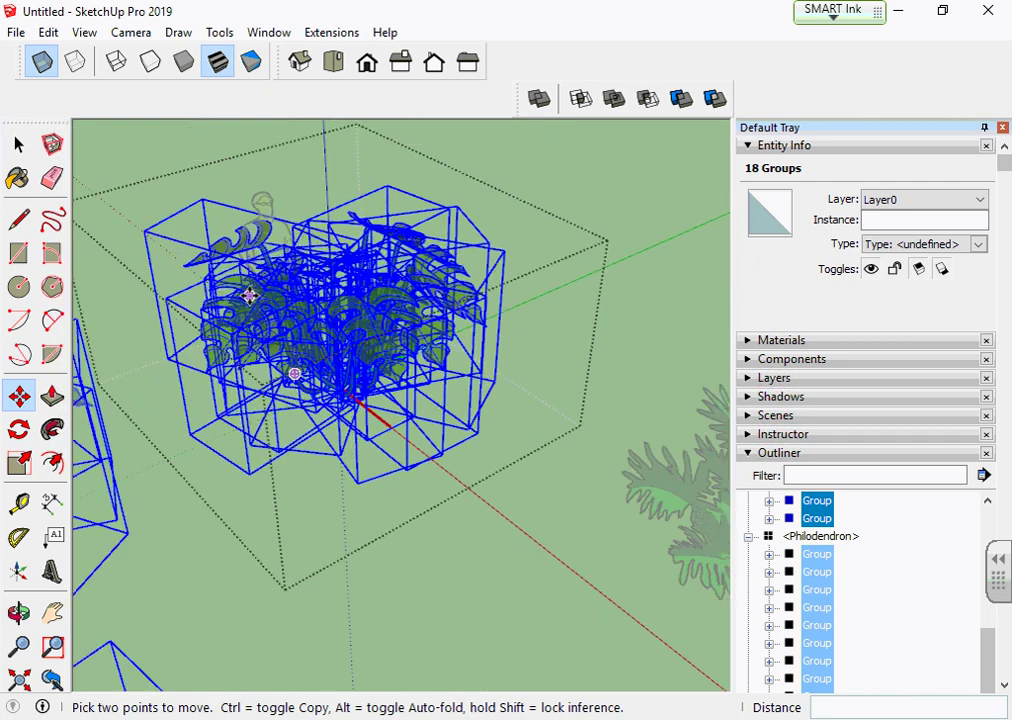
scroll(248, 295, "up", 1)
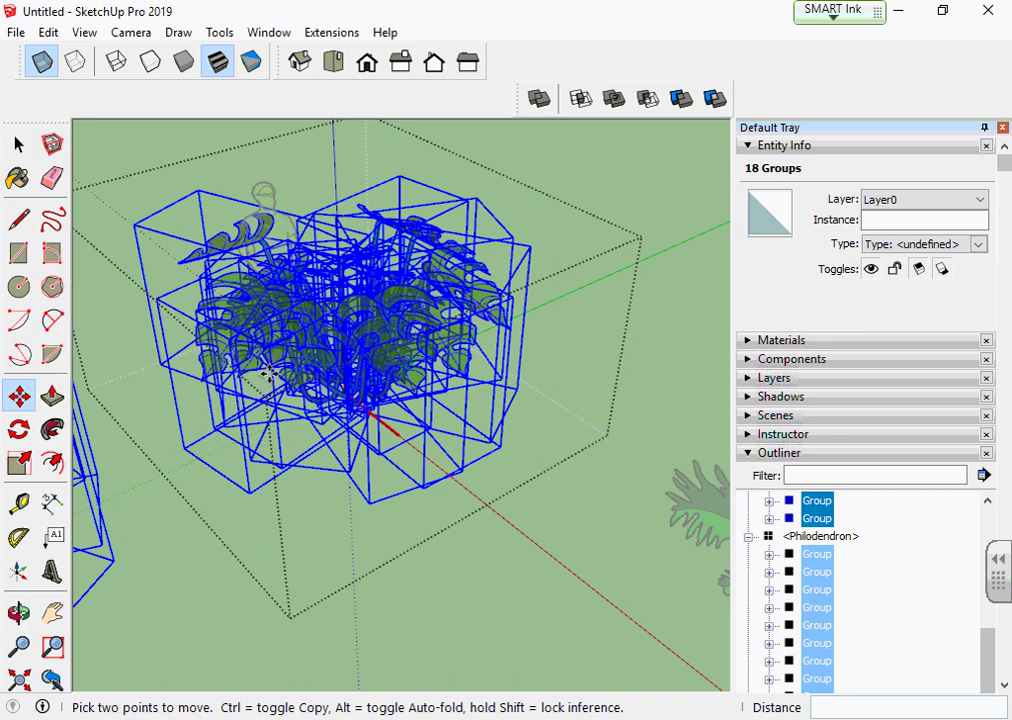
scroll(352, 253, "down", 3)
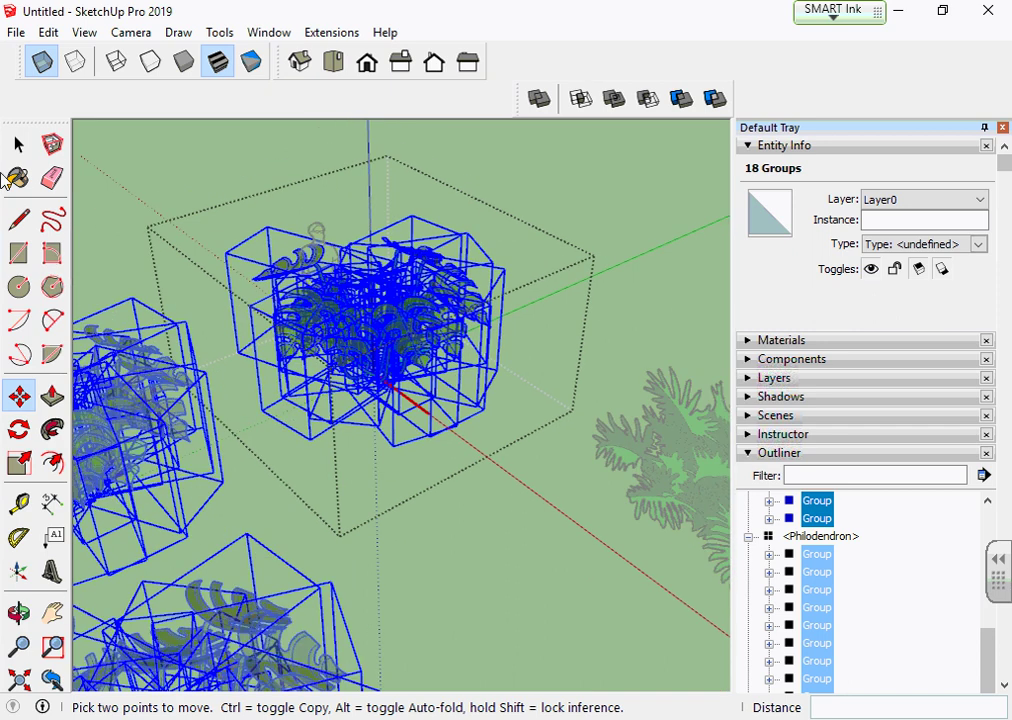
Orbit to look down on the plant copies and deselect the groups
left_click(18, 145)
mouse_move(590, 179)
middle_mouse_down()
mouse_move(361, 409)
mouse_move(227, 204)
mouse_move(280, 219)
middle_mouse_up()
left_click(361, 409)
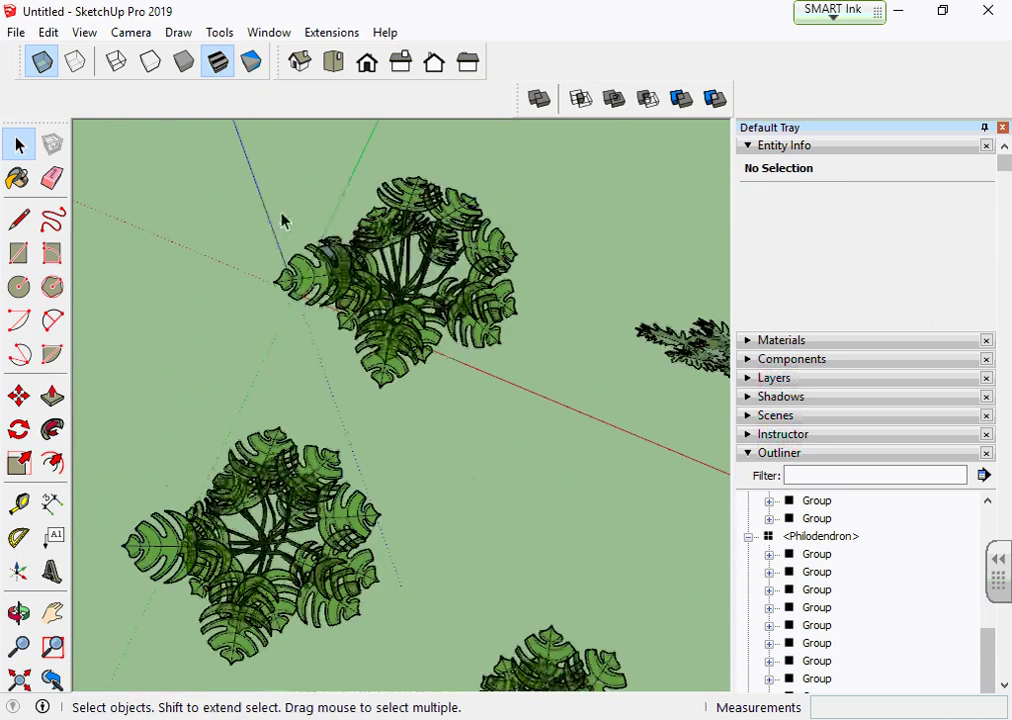
Delete the lower Philodendron copy, leaving one plant beside the Marc figure
scroll(335, 135, "up", 2)
scroll(335, 135, "down", 3)
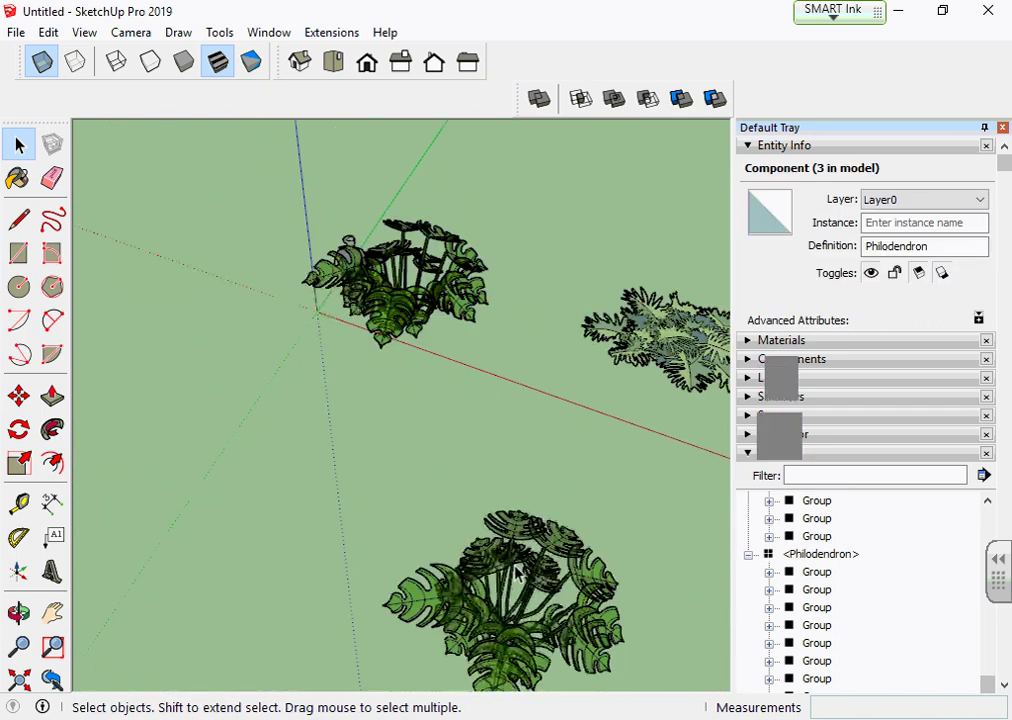
left_click(612, 499)
key("Delete")
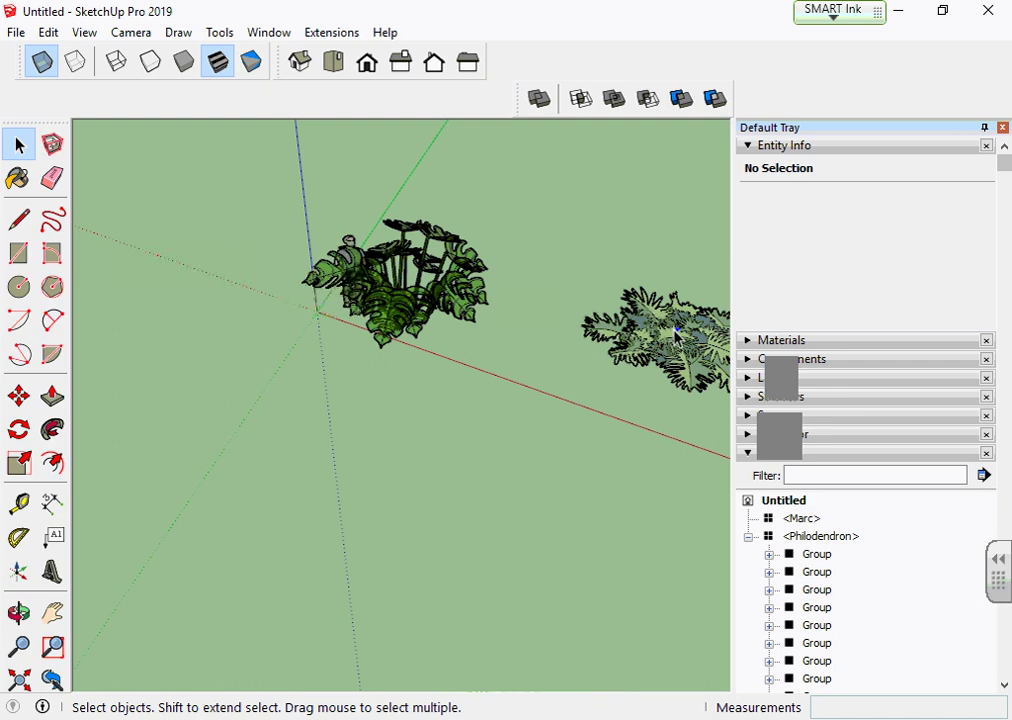
scroll(289, 323, "down", 2)
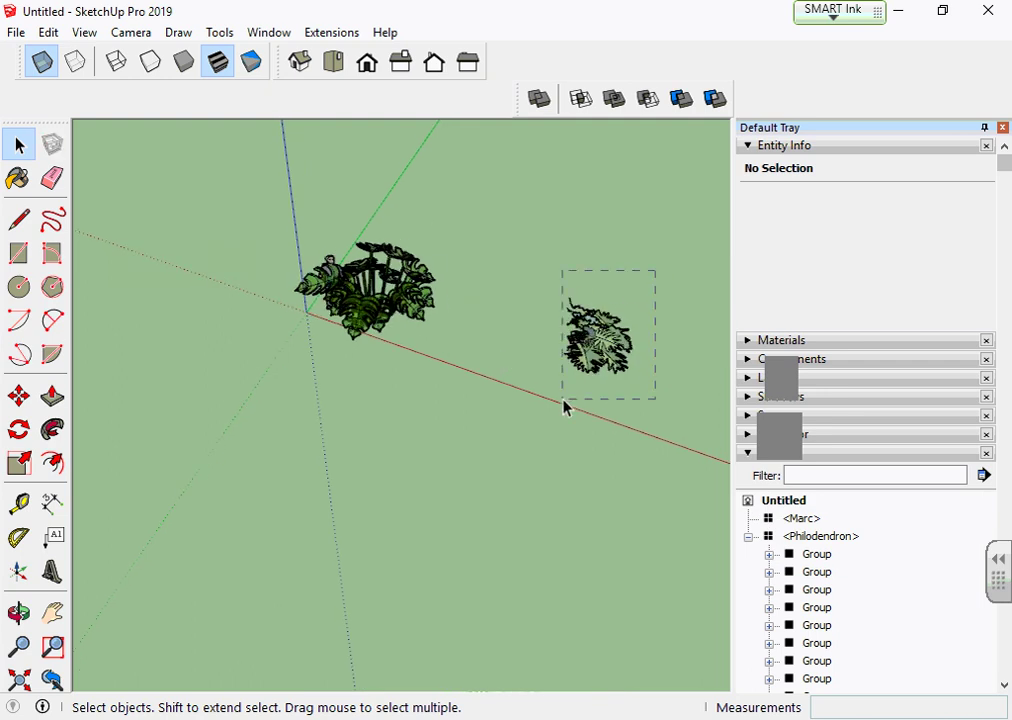
scroll(320, 285, "up", 3)
scroll(330, 320, "up", 2)
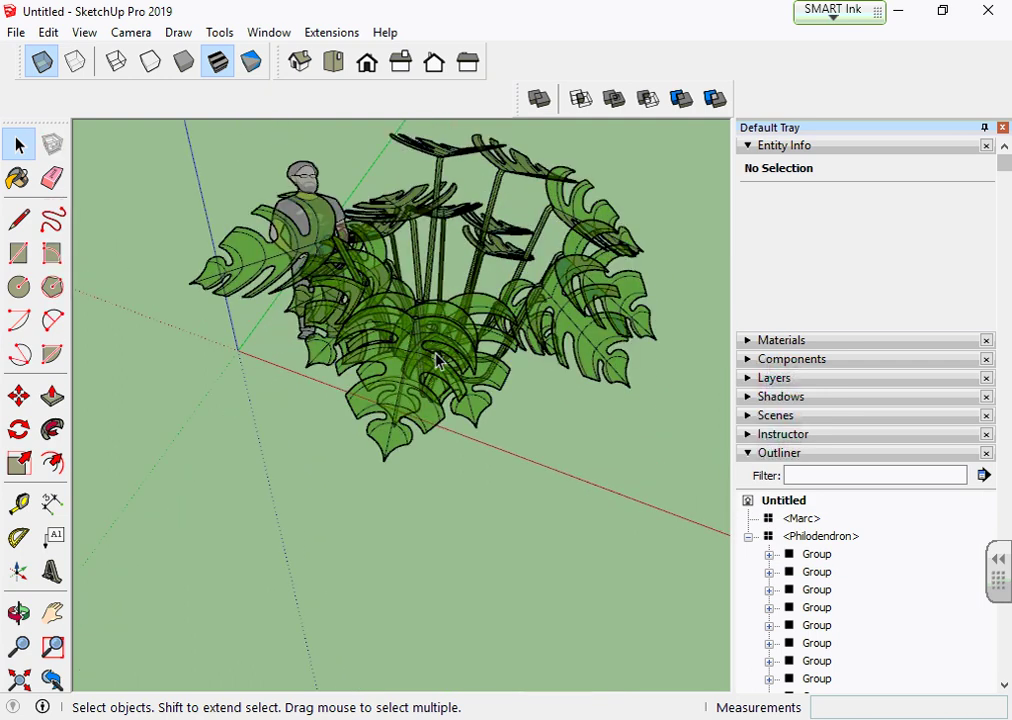
Open the remaining Philodendron, check its stems from the side, then exit editing
middle_click_drag(437, 362, 430, 385)
left_click(430, 385)
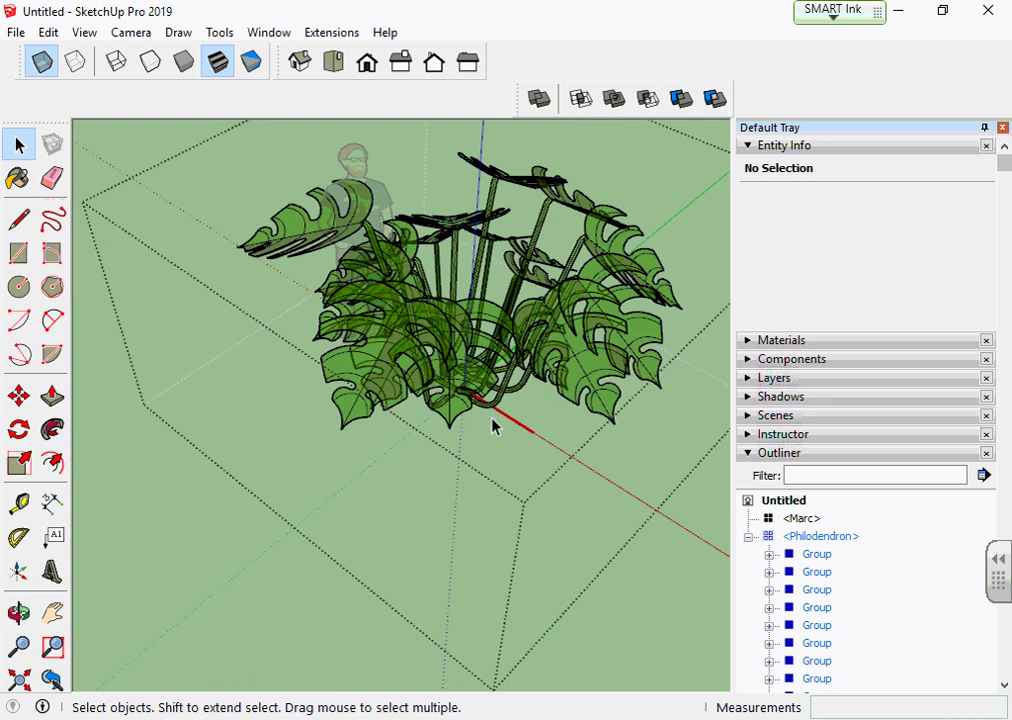
mouse_move(493, 427)
middle_mouse_down()
mouse_move(445, 255)
mouse_move(474, 442)
middle_mouse_up()
scroll(460, 420, "down", 1)
scroll(470, 445, "down", 2)
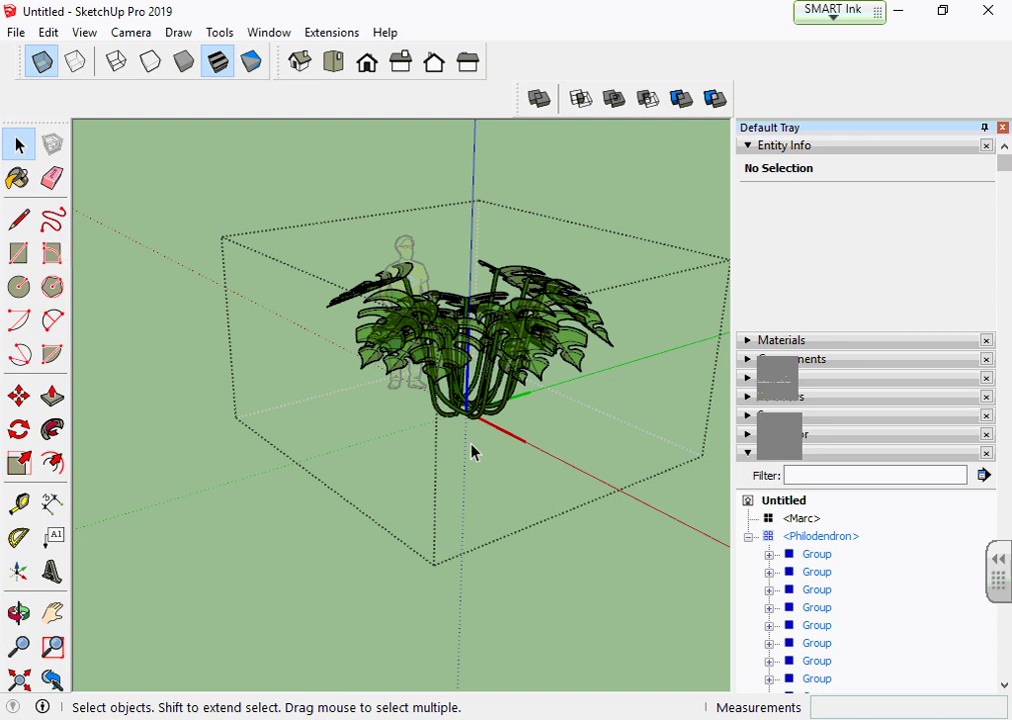
left_click(474, 452)
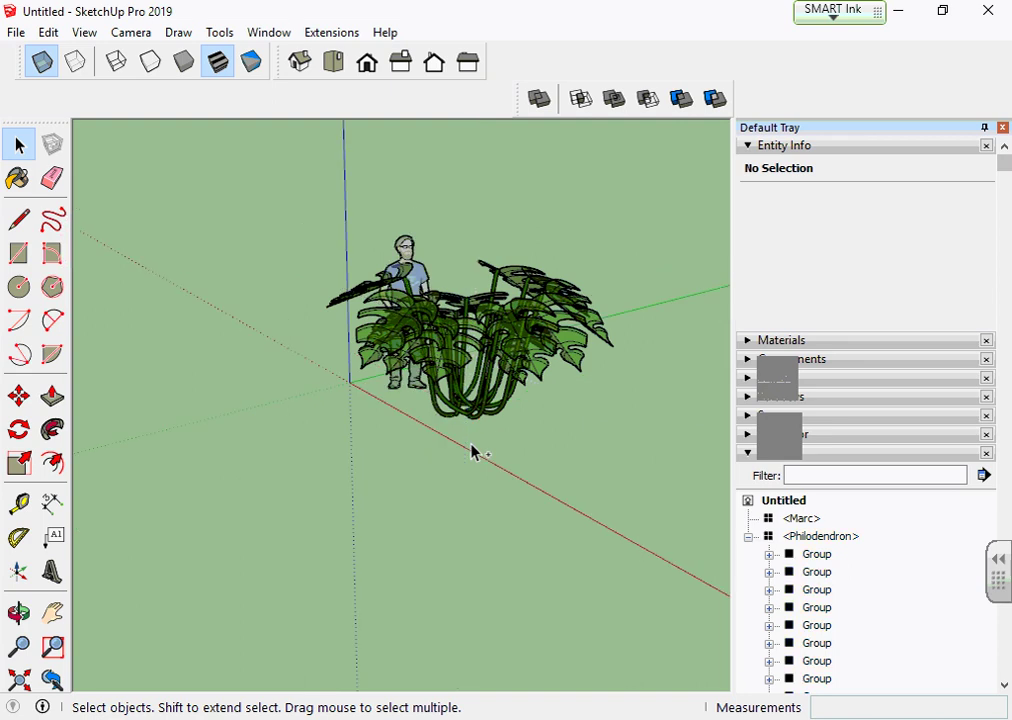
scroll(425, 422, "down", 1)
scroll(436, 470, "down", 1)
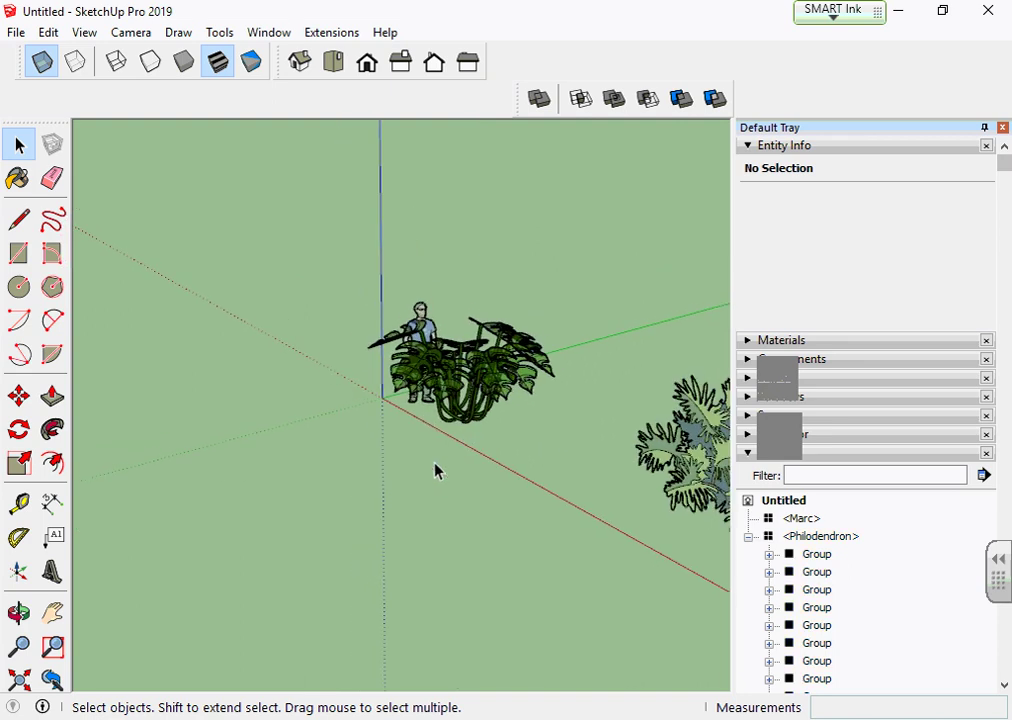
scroll(436, 470, "down", 1)
Inside the Philodendron, move all 18 groups about 1.80 m away from the scale figure
double_click(478, 400)
left_click_drag(370, 290, 542, 478)
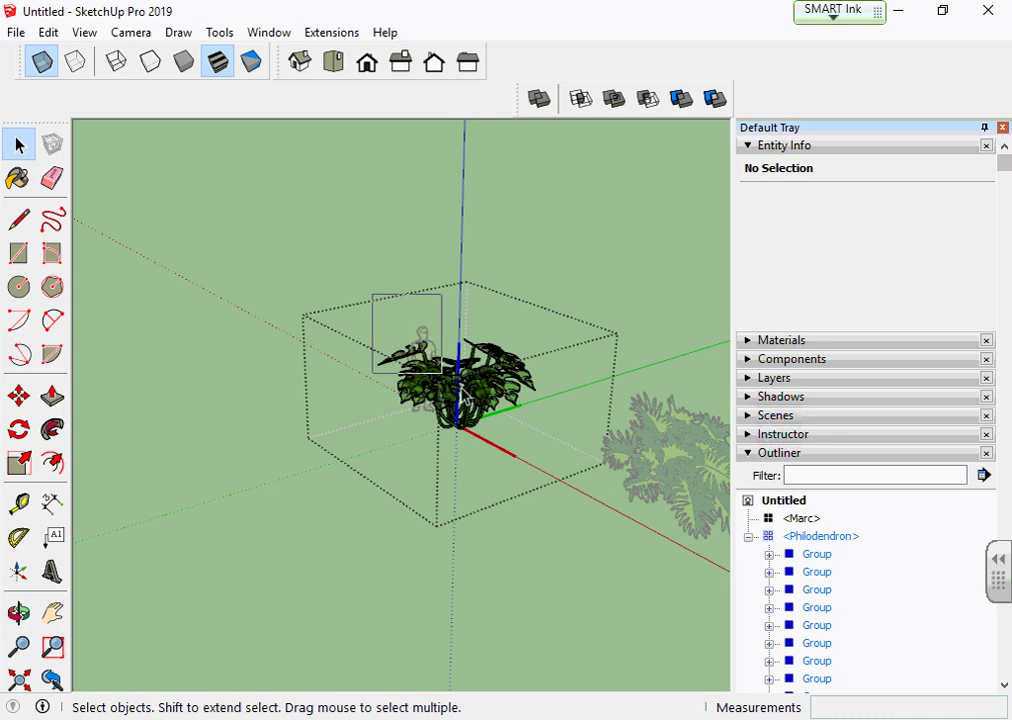
key("m")
left_click(421, 469)
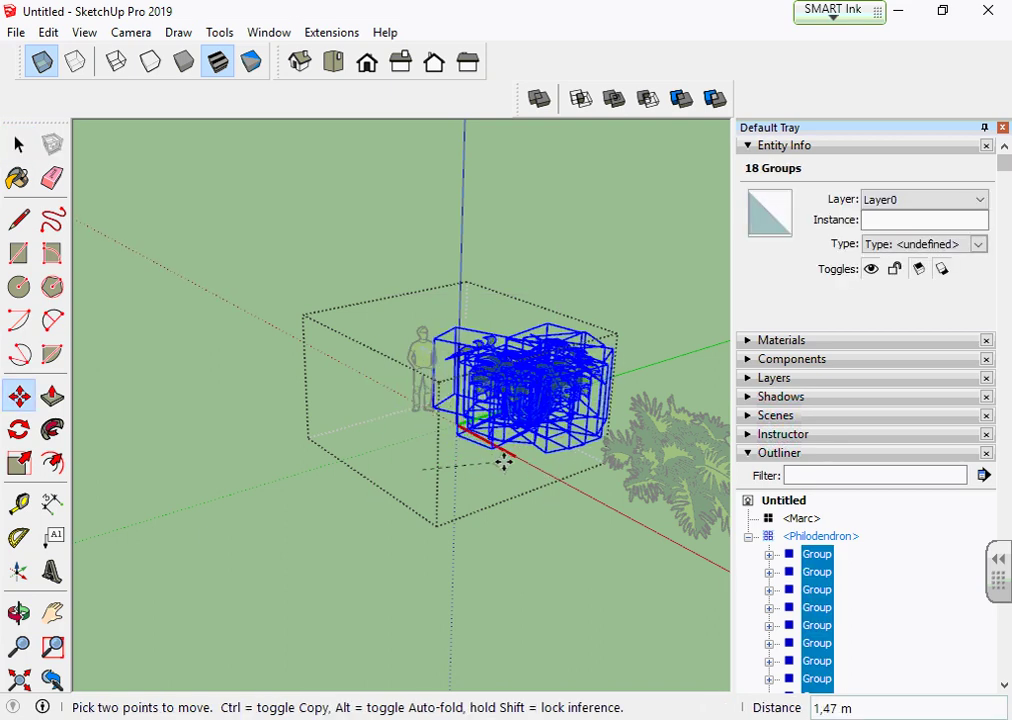
left_click(544, 492)
key("space")
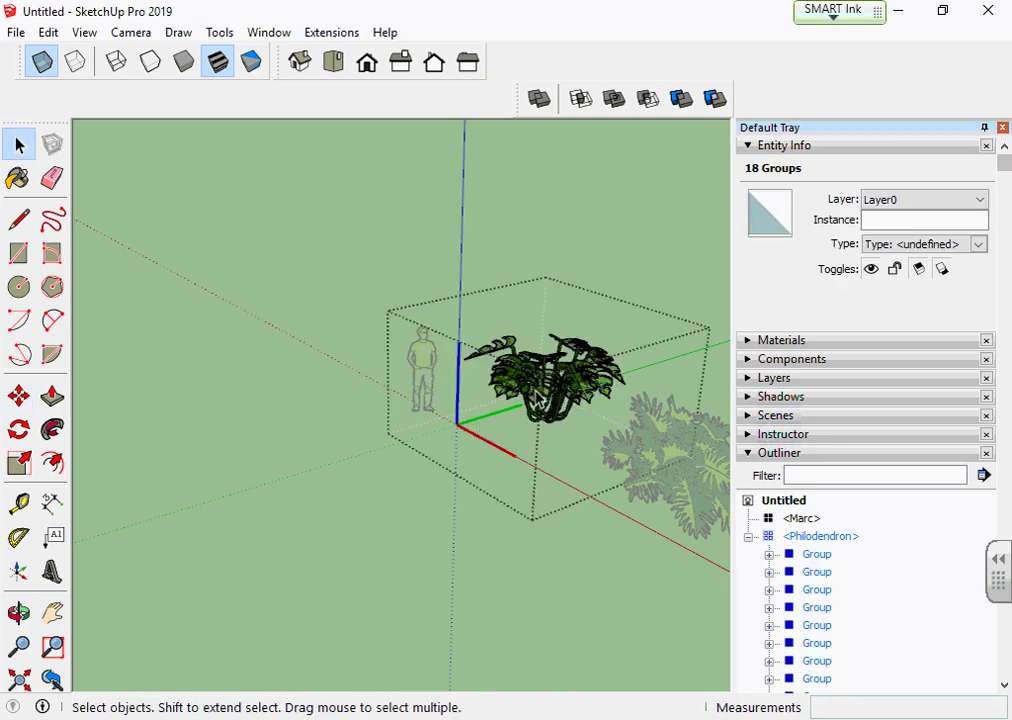
Orbit around the moved plant and window-select all its groups again
mouse_move(544, 492)
middle_mouse_down()
mouse_move(487, 428)
mouse_move(407, 486)
middle_mouse_up()
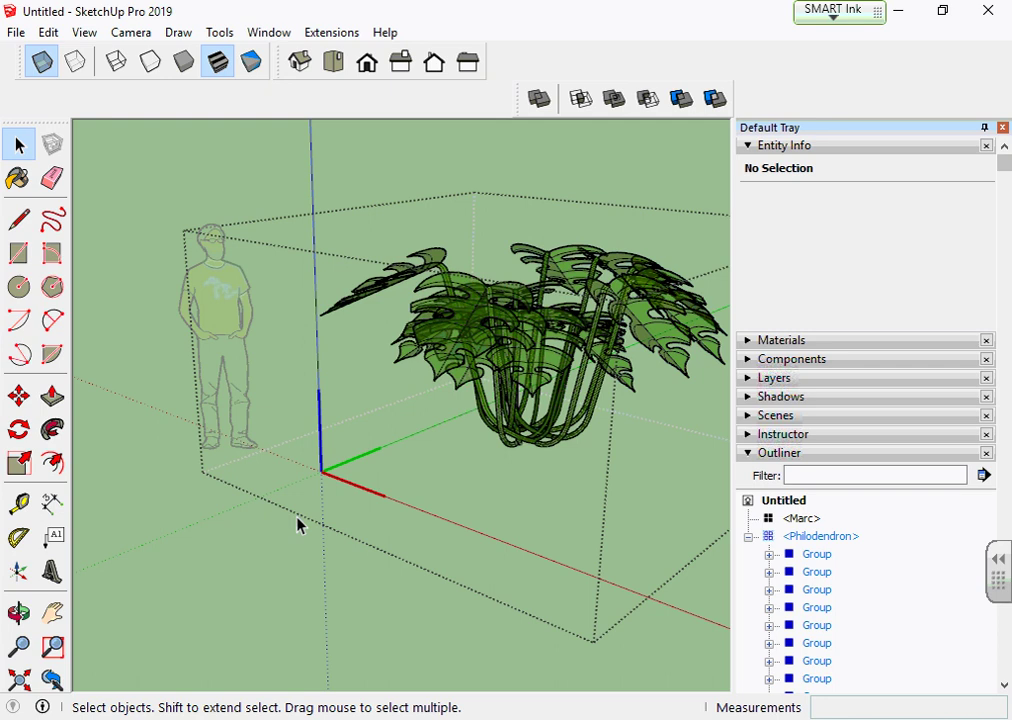
scroll(251, 458, "down", 3)
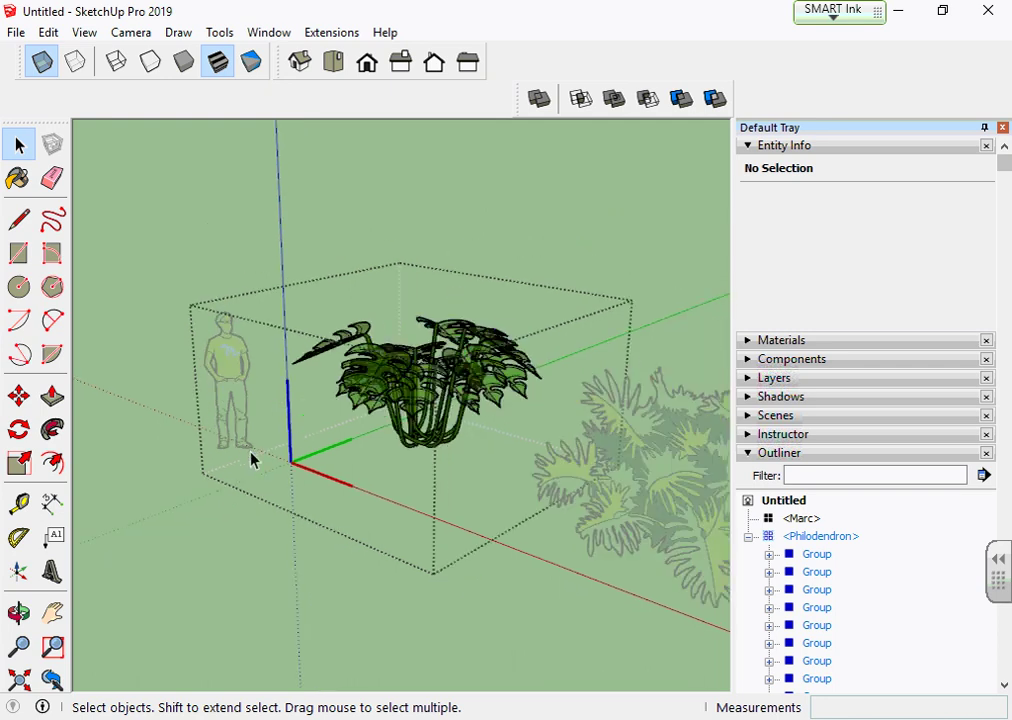
mouse_move(272, 255)
left_mouse_down()
mouse_move(336, 342)
mouse_move(578, 490)
left_mouse_up()
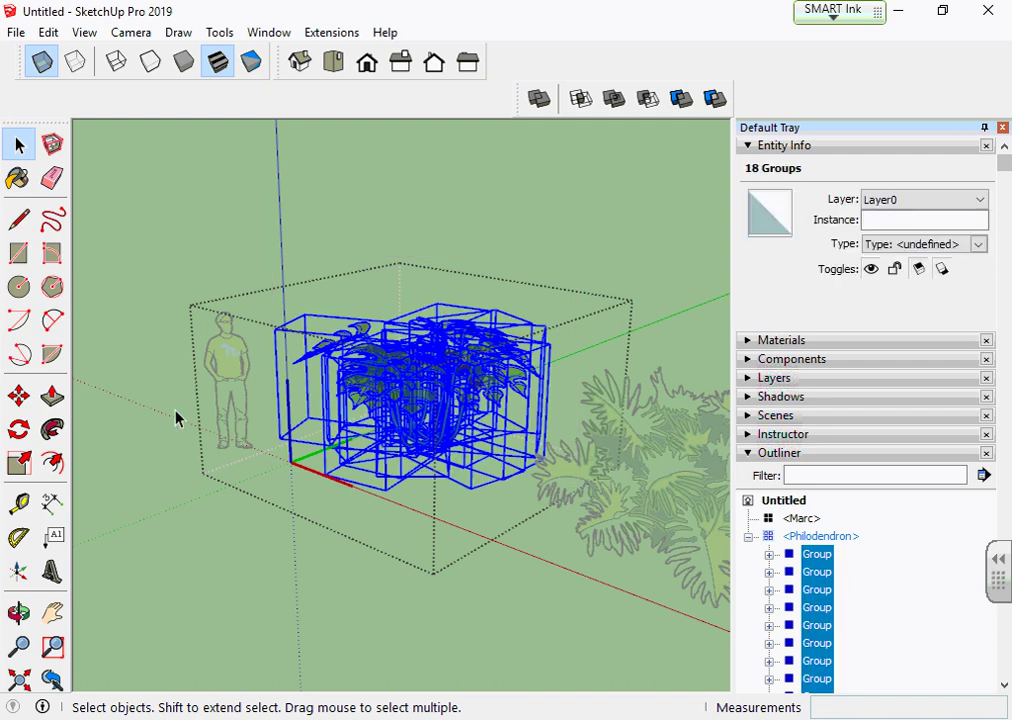
Move the plant groups so the stem-base endpoint snaps exactly onto the component origin
left_click(19, 397)
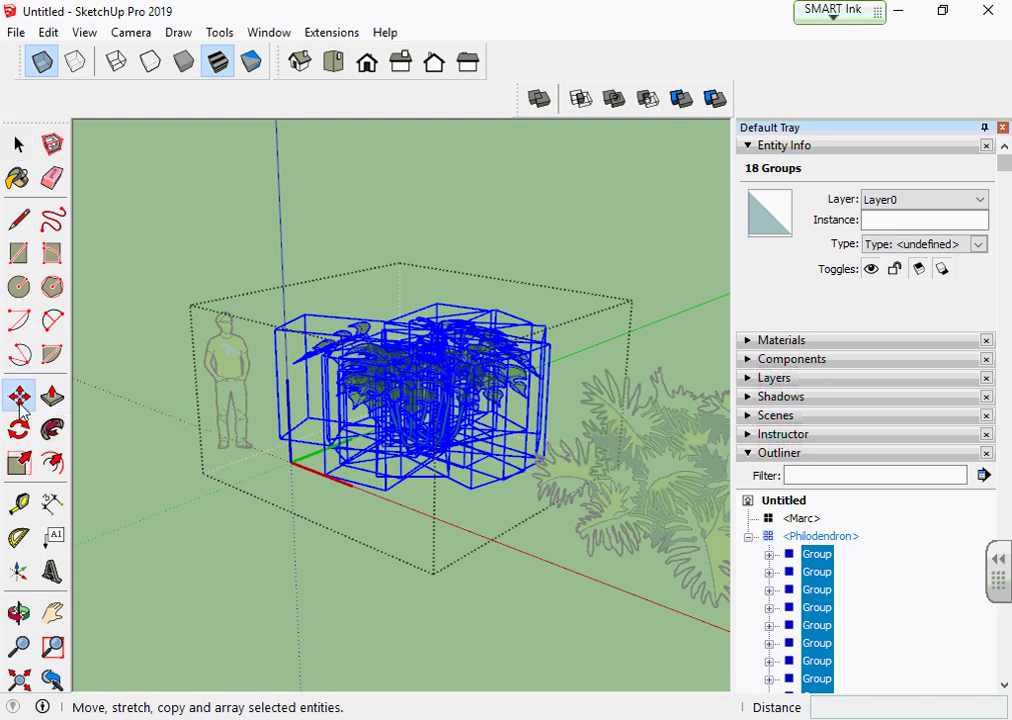
scroll(260, 488, "up", 2)
scroll(311, 447, "up", 3)
scroll(418, 477, "up", 3)
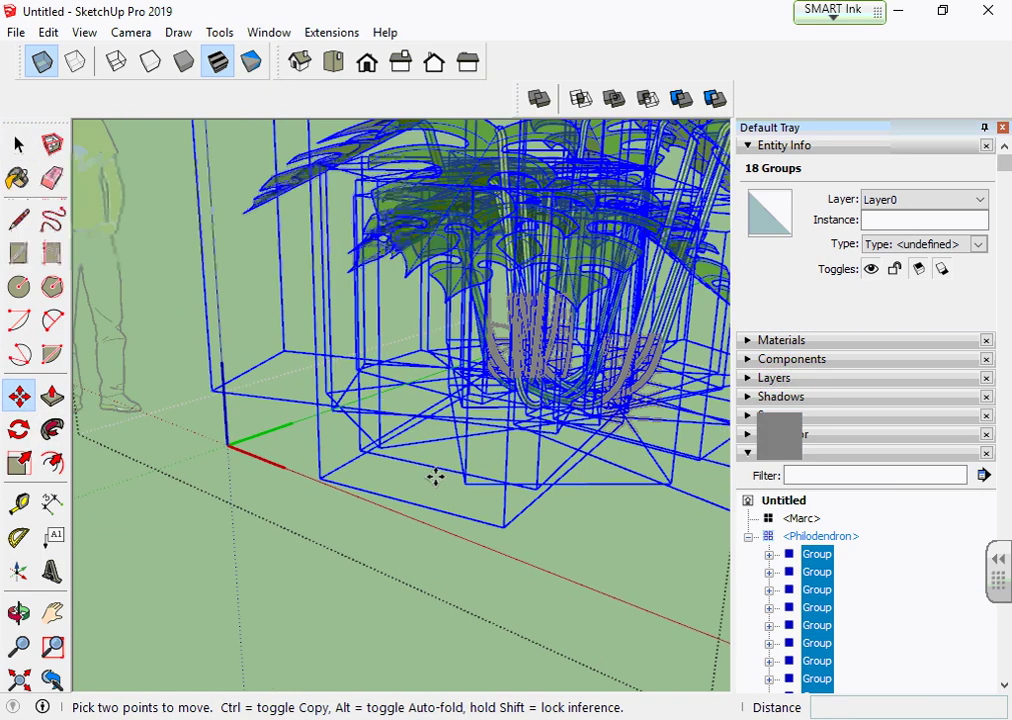
scroll(436, 477, "up", 3)
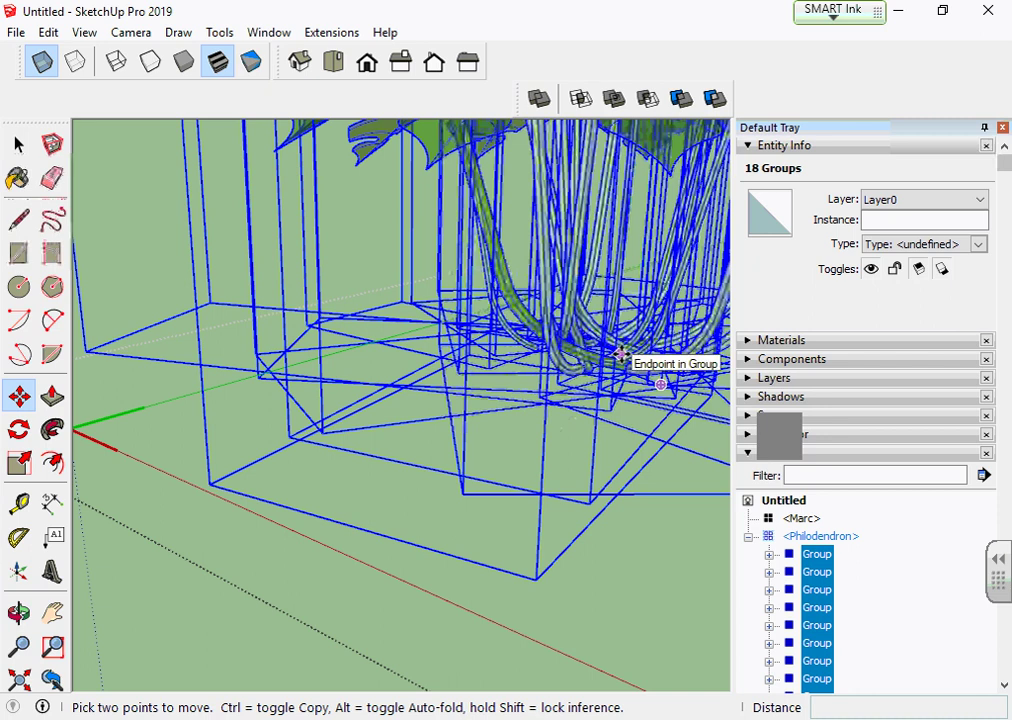
scroll(620, 355, "down", 1)
left_click(621, 354)
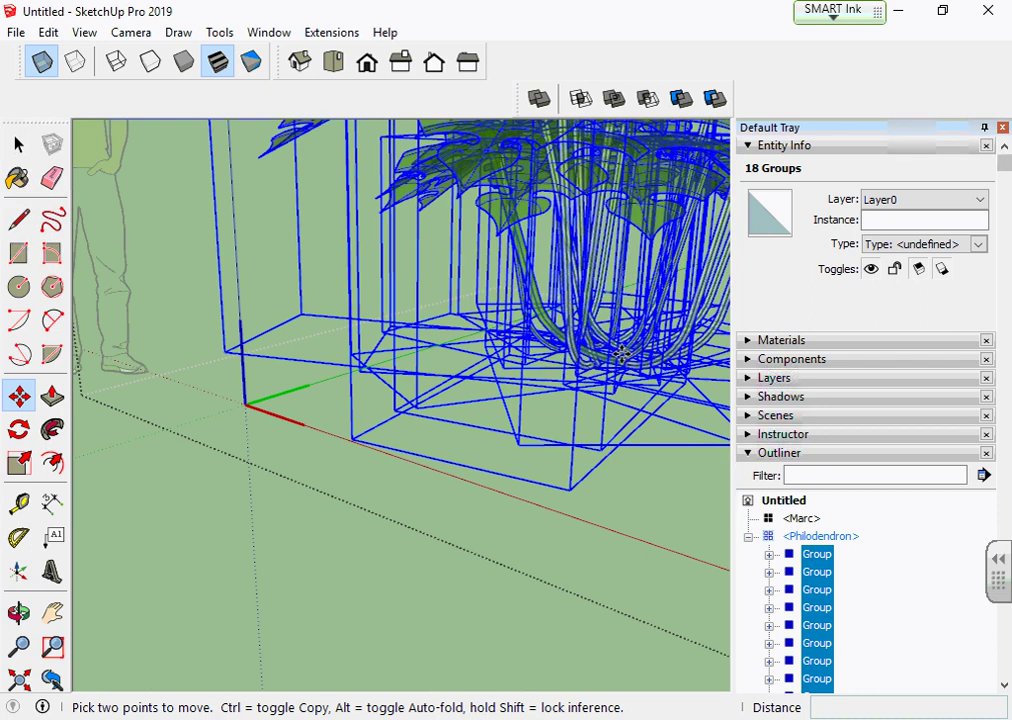
middle_click_drag(621, 354, 560, 340)
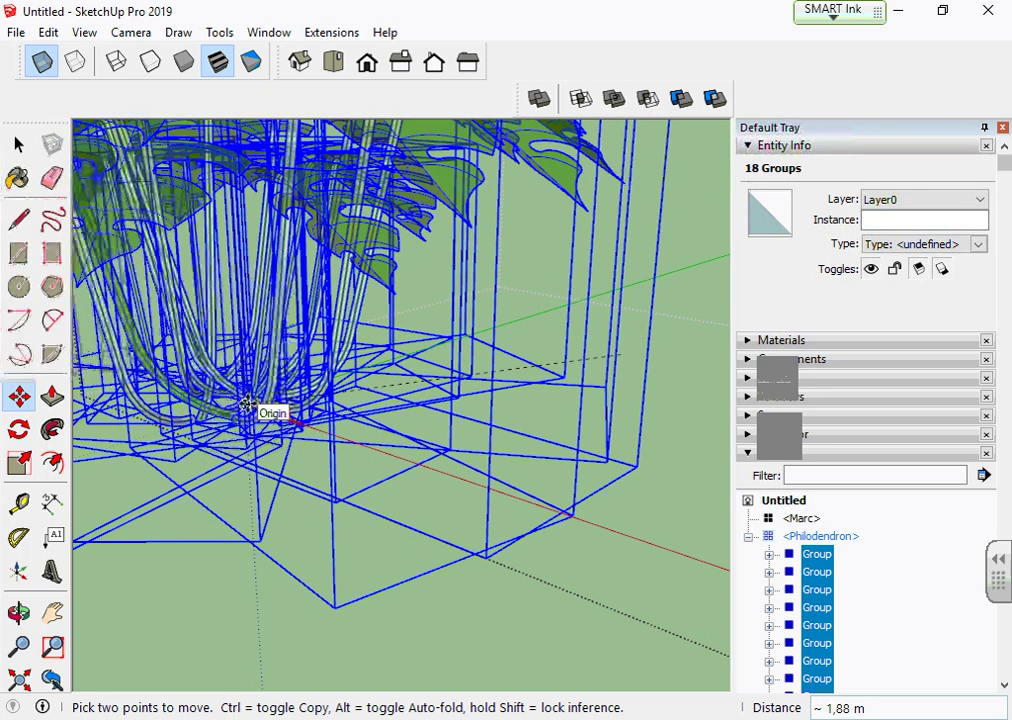
left_click(247, 404)
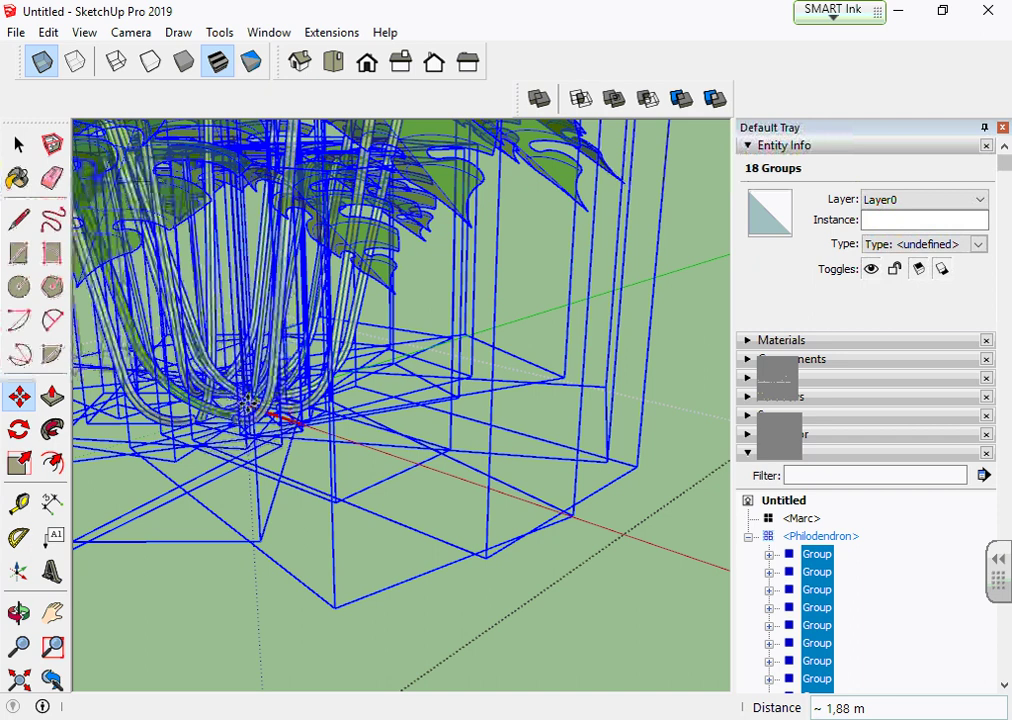
Zoom out, then close the Philodendron component and deselect its groups
scroll(247, 404, "down", 2)
scroll(289, 413, "down", 2)
scroll(436, 420, "down", 3)
scroll(438, 432, "down", 1)
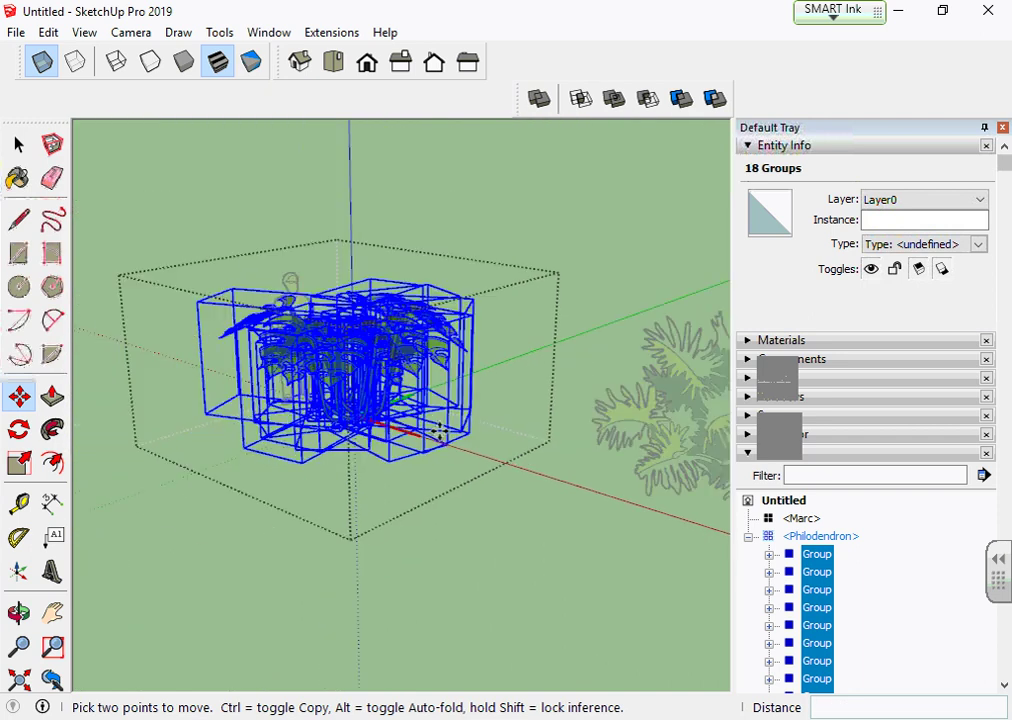
key("space")
left_click(501, 501)
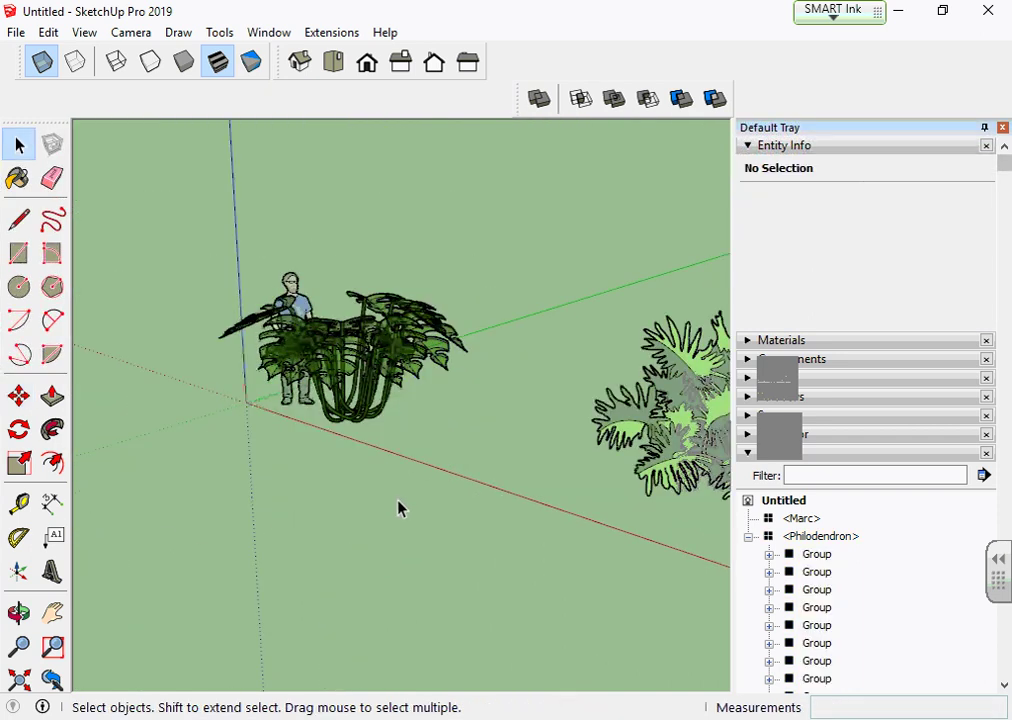
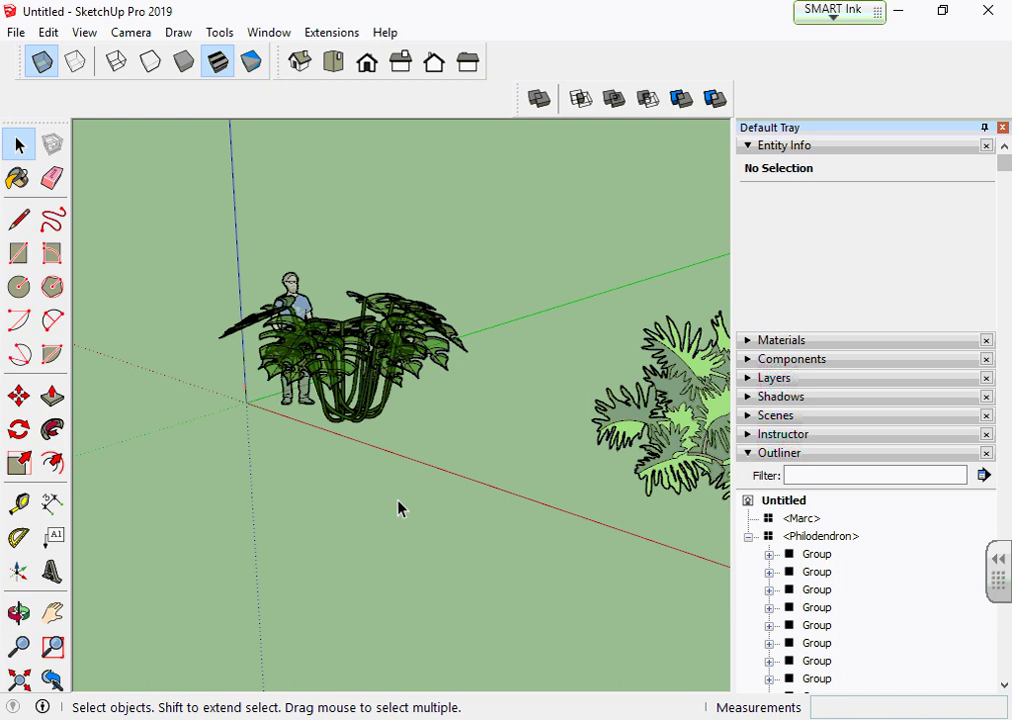
Select the Philodendron plant component and inspect it from a higher angle
left_click(368, 343)
middle_click_drag(368, 343, 403, 330)
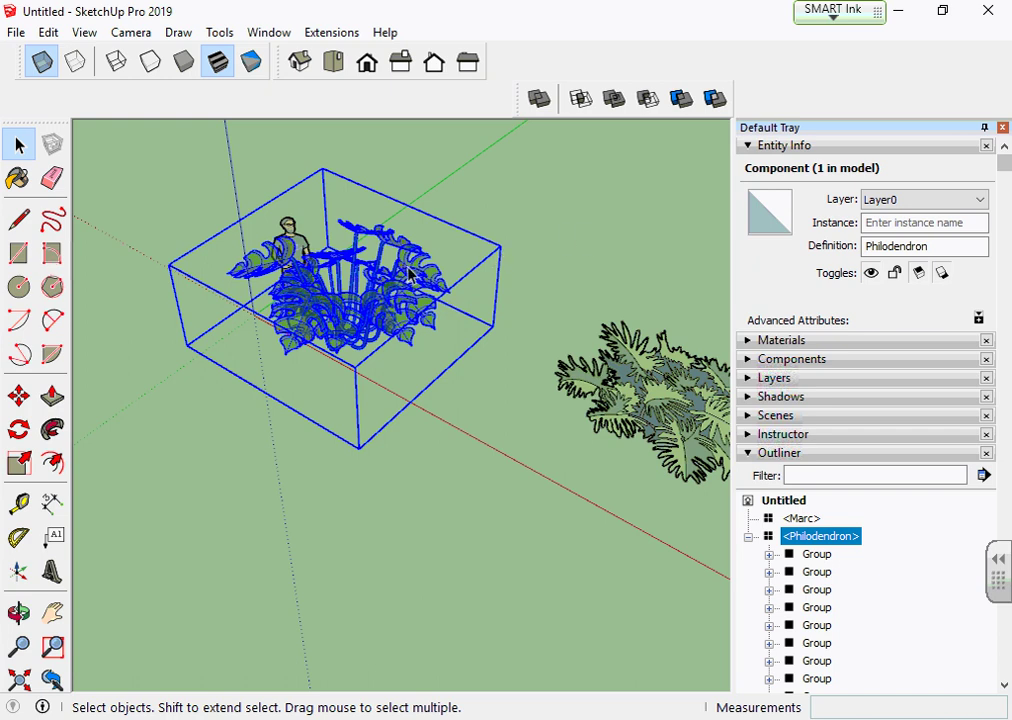
double_click(410, 275)
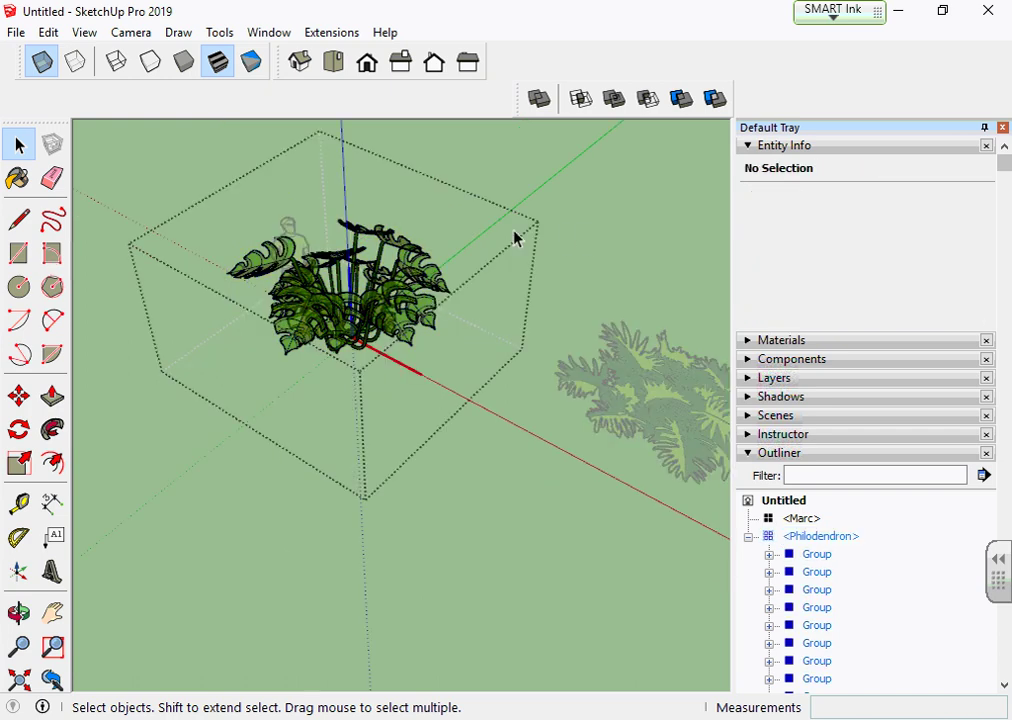
key("Escape")
middle_click_drag(517, 228, 397, 258)
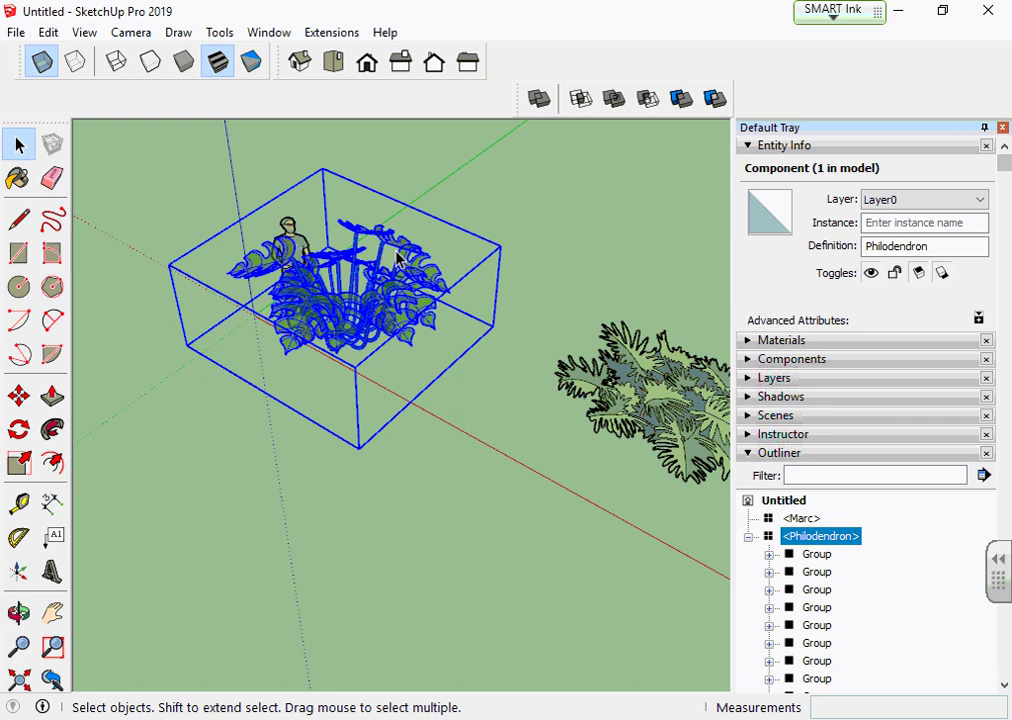
Save the Philodendron As a component file, answering Sim to keep its current scale
right_click(398, 258)
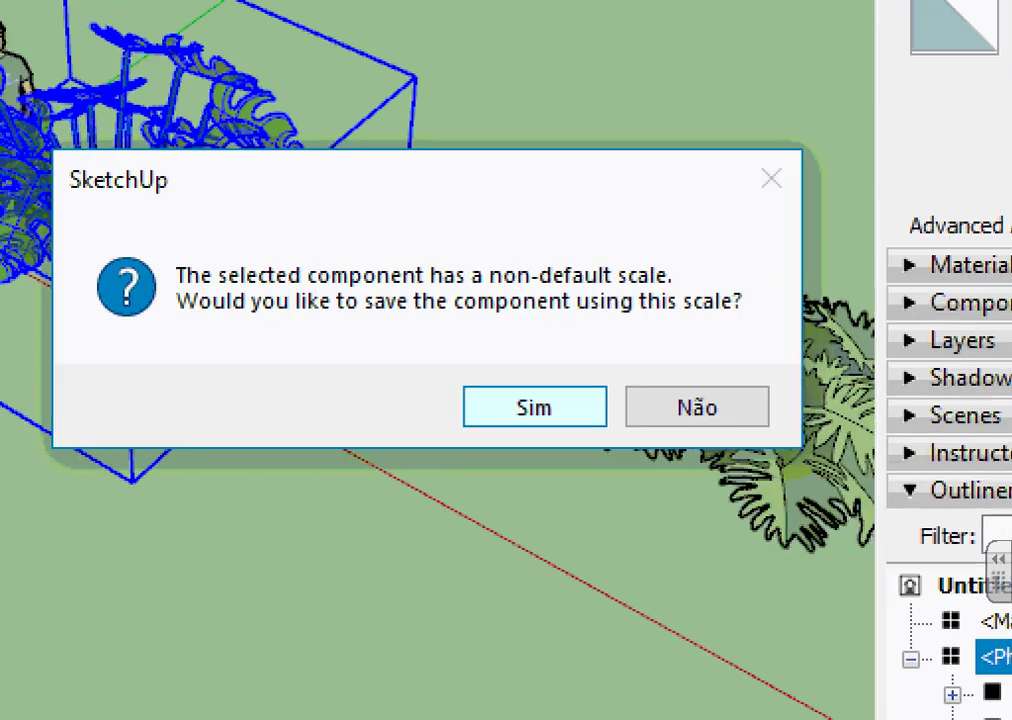
left_click_drag(757, 325, 766, 322)
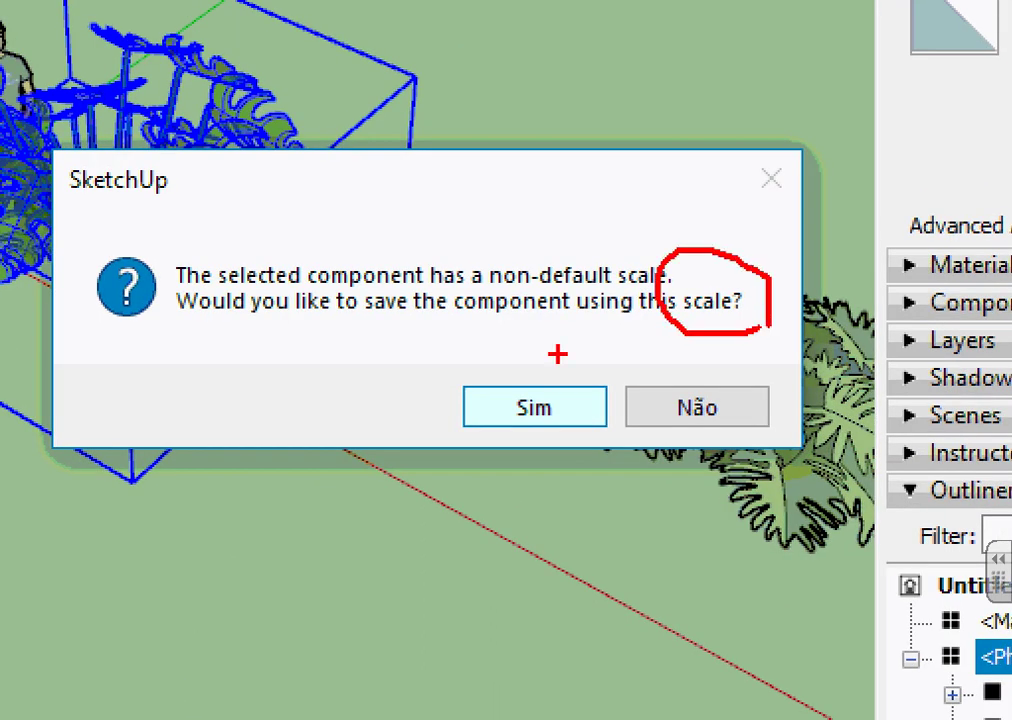
mouse_move(700, 316)
left_mouse_down()
mouse_move(574, 365)
mouse_move(594, 364)
left_mouse_up()
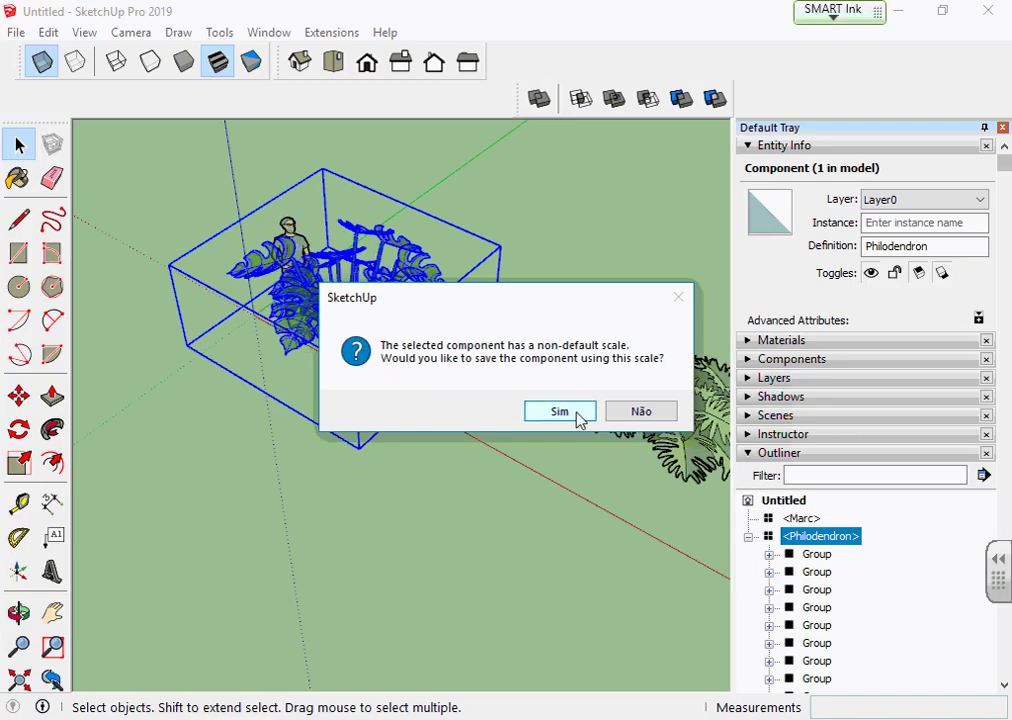
left_click(578, 414)
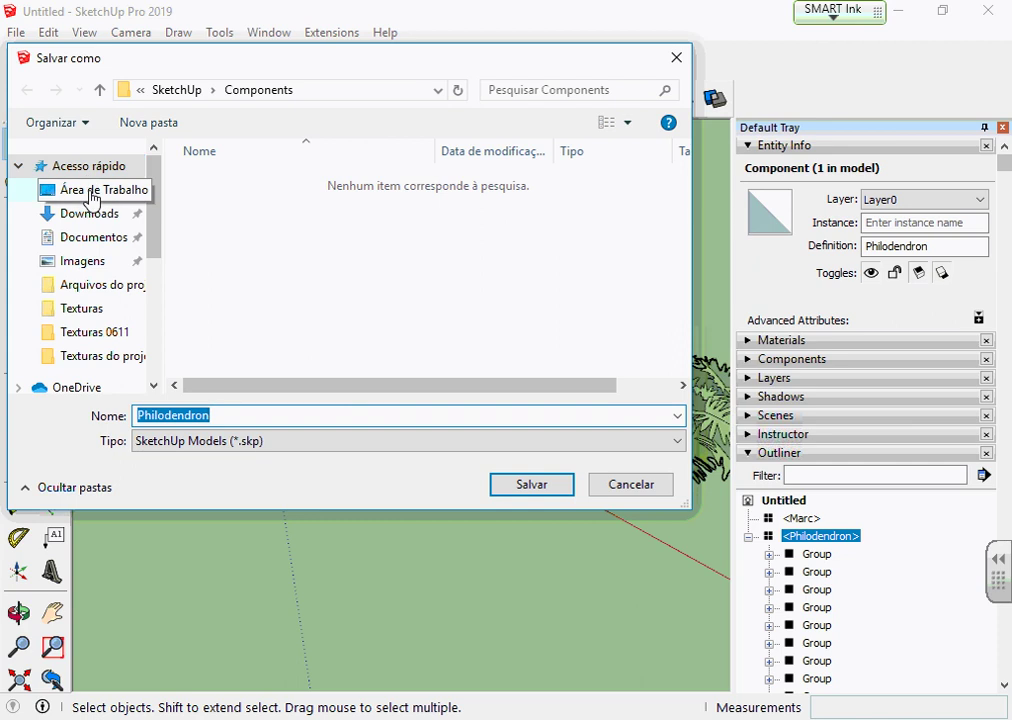
Save the Philodendron into Projeto 0611 paisagismo > Componentes 0611, then close SketchUp without saving
left_click(92, 195)
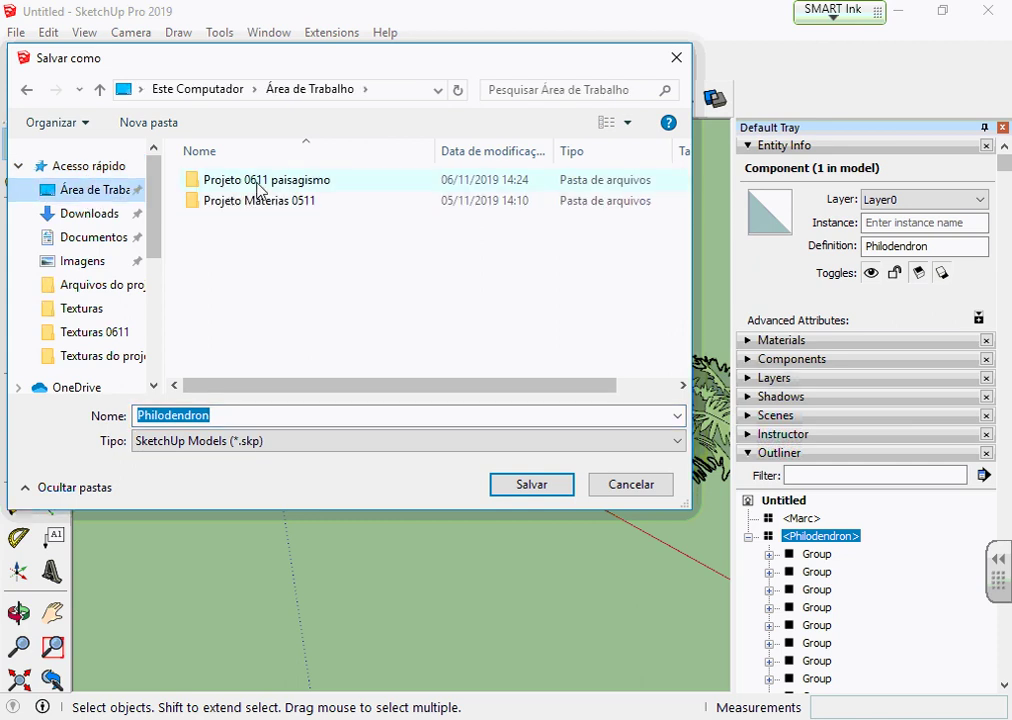
double_click(290, 182)
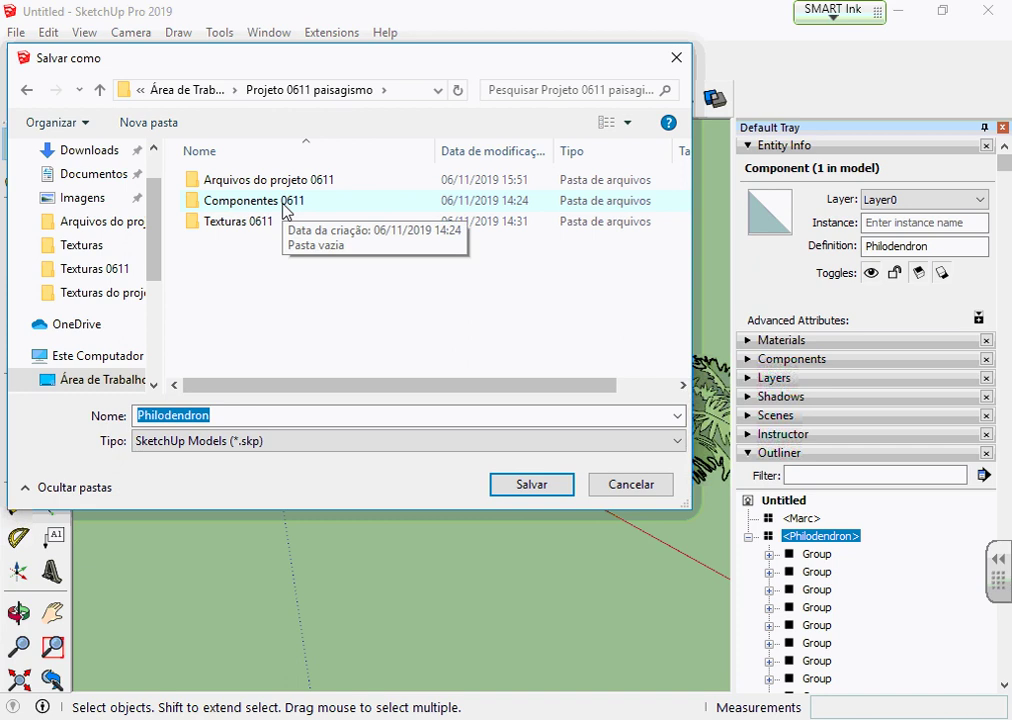
double_click(285, 201)
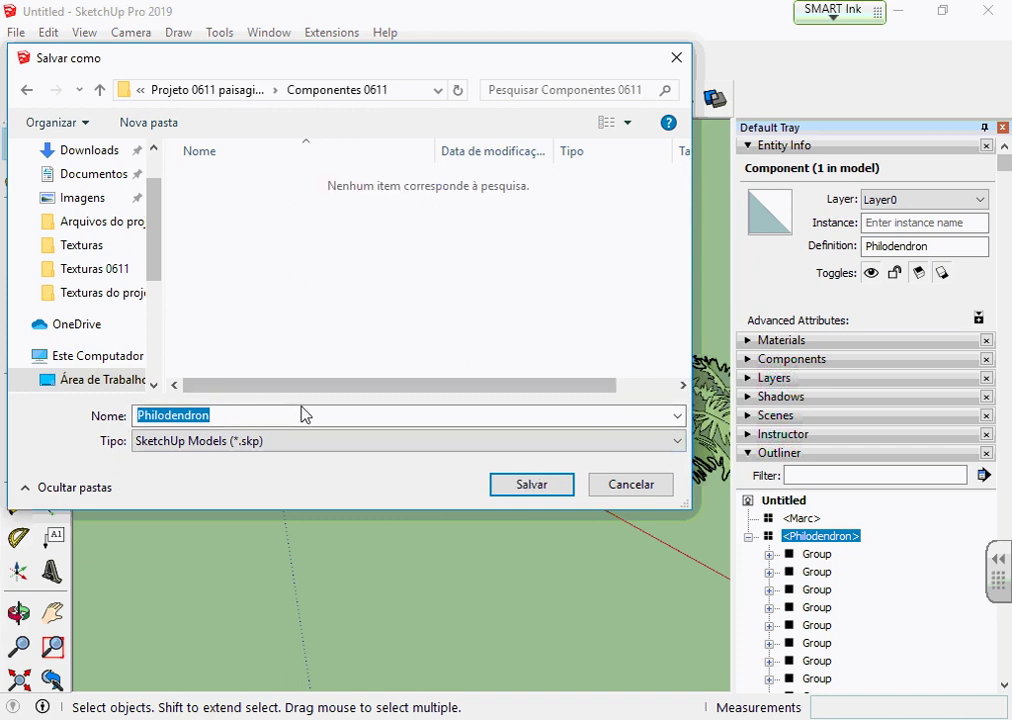
left_click(511, 480)
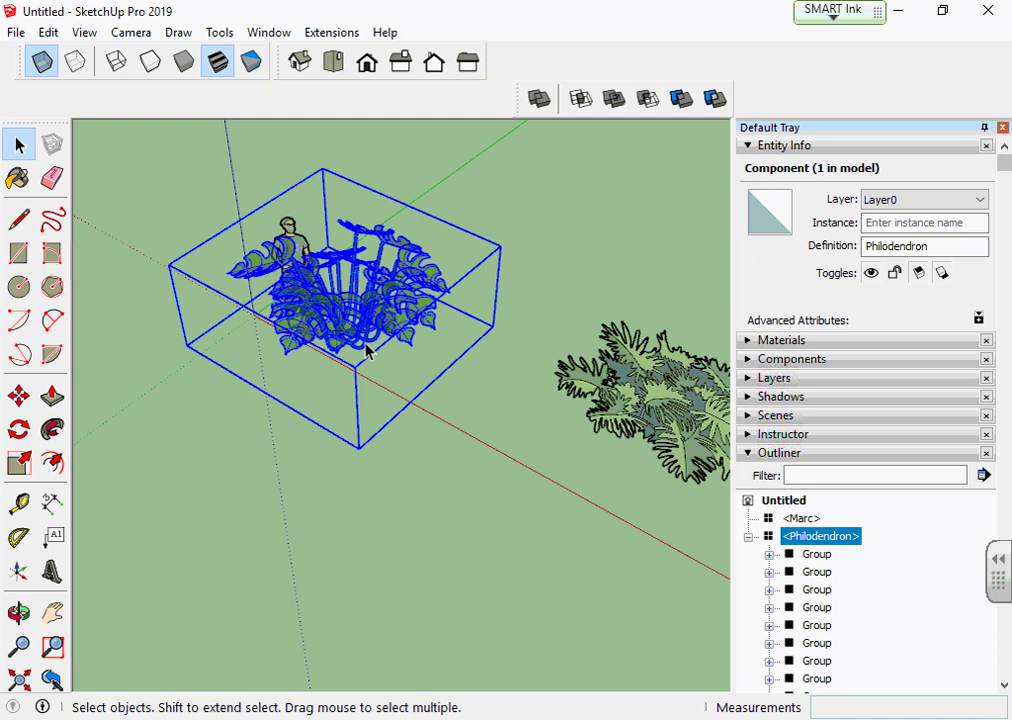
left_click(988, 10)
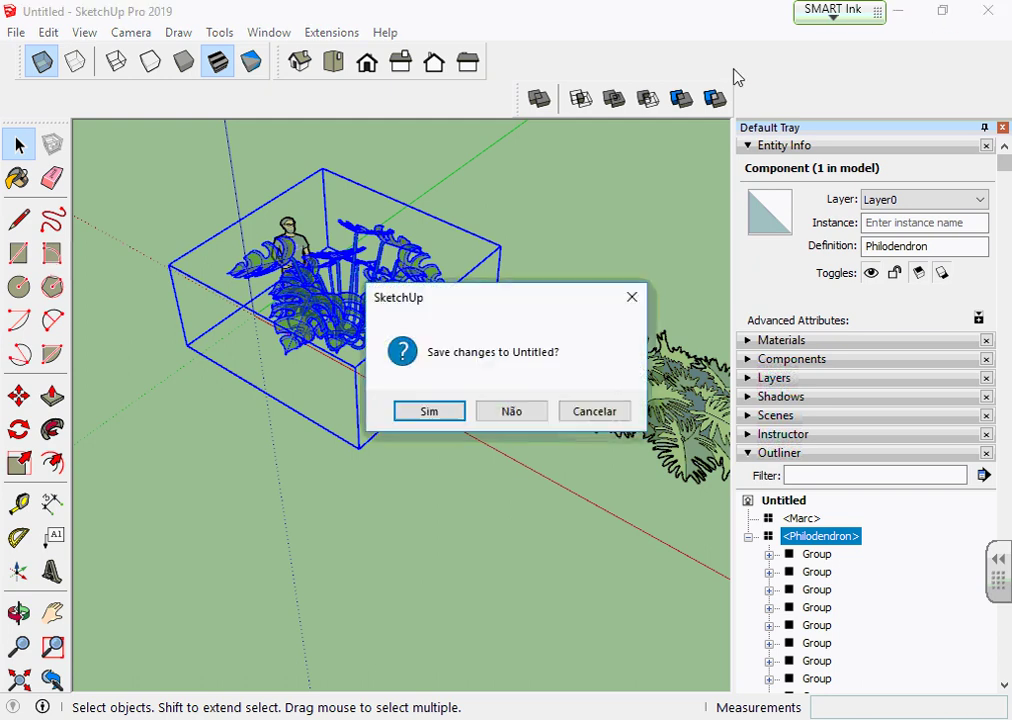
left_click(512, 418)
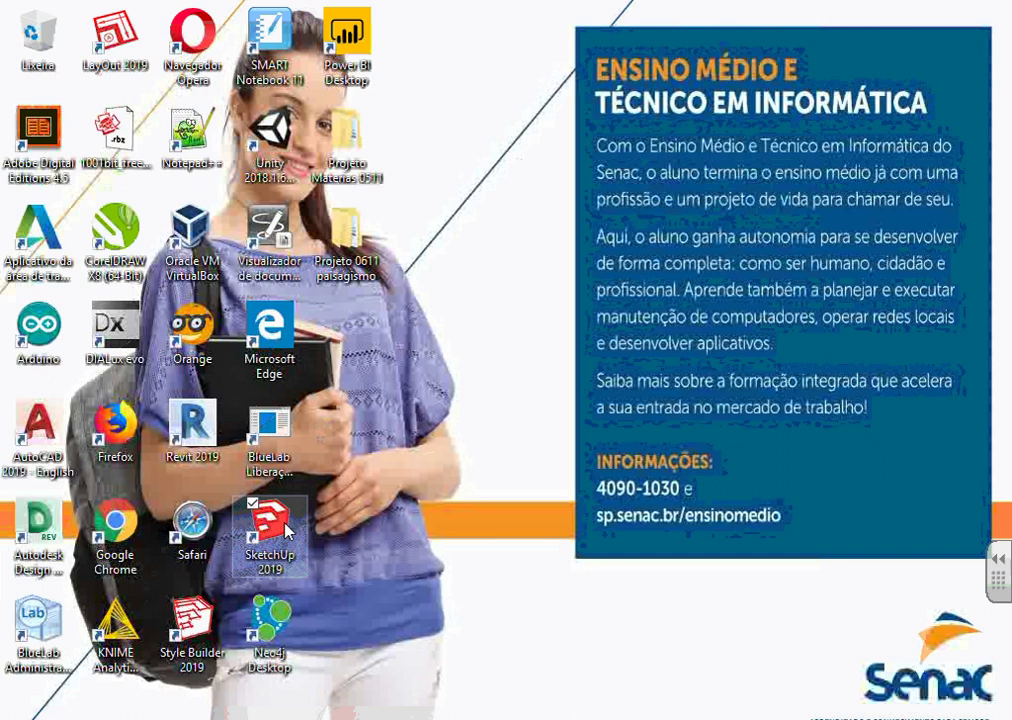
Open Projeto 0611 parte 2 from Projeto 0611 paisagismo > Arquivos do projeto 0611
double_click(362, 248)
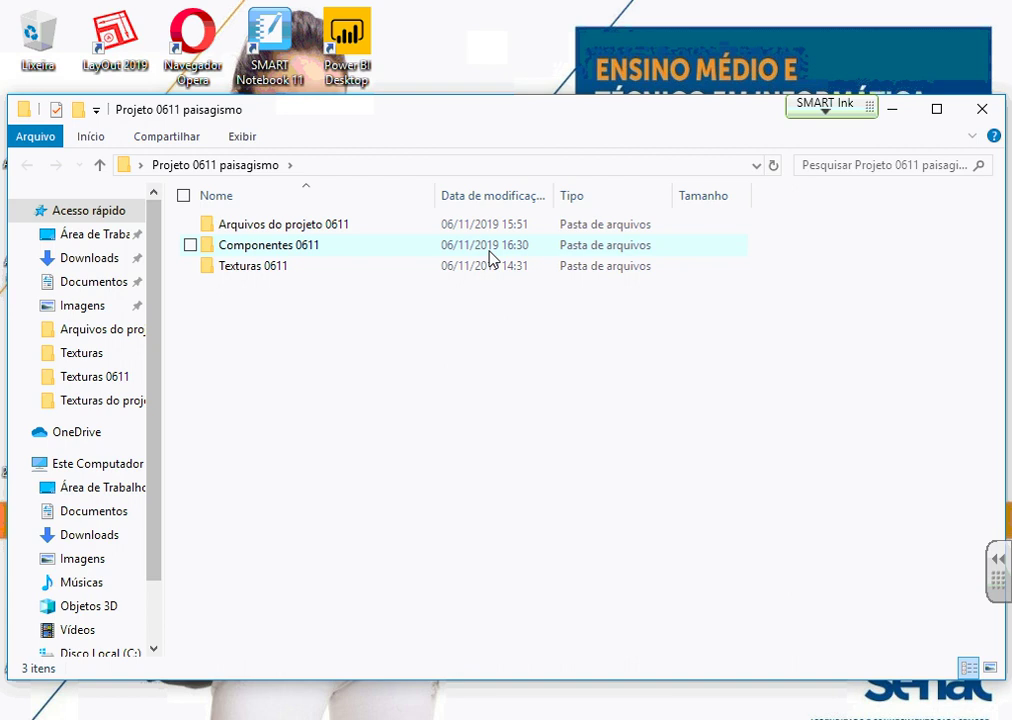
double_click(477, 226)
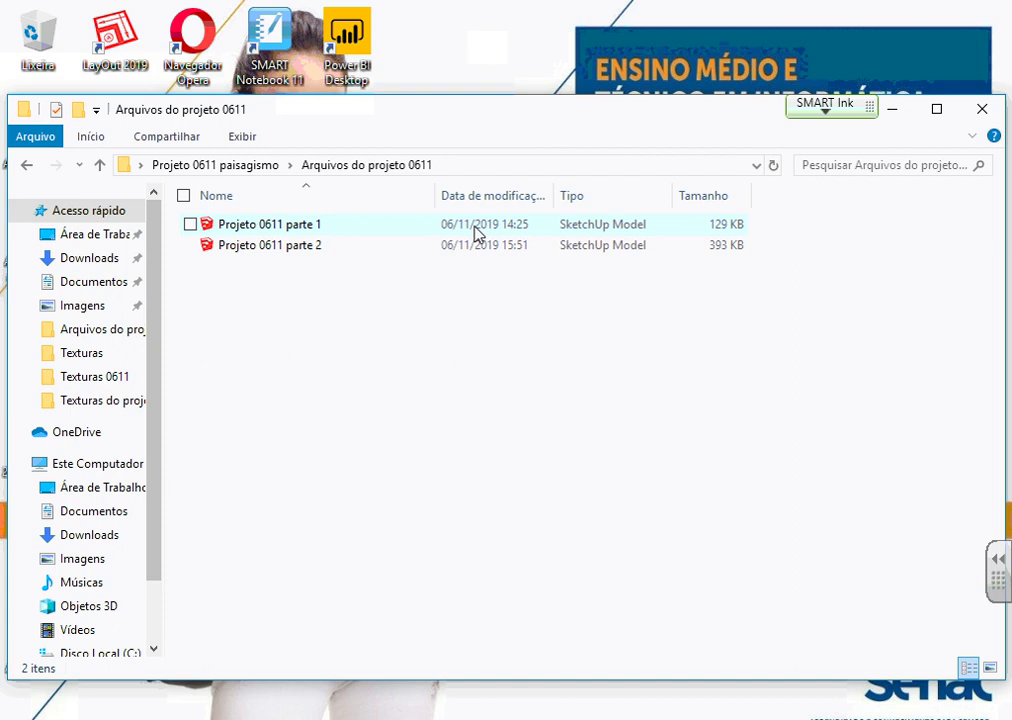
left_click(347, 250)
left_click(348, 254)
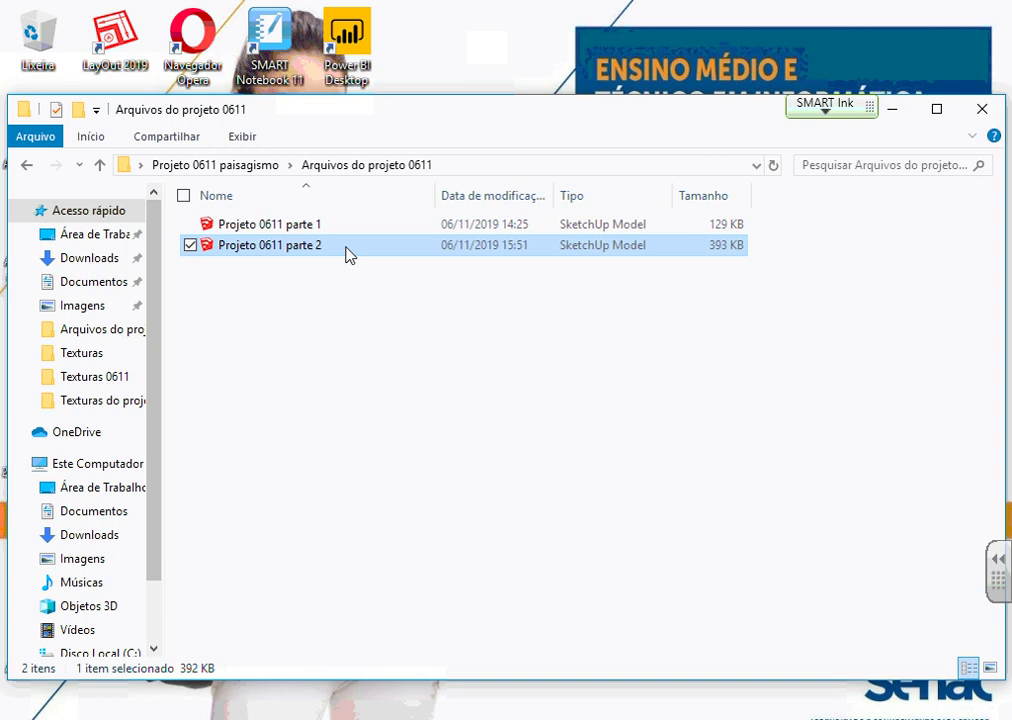
double_click(278, 251)
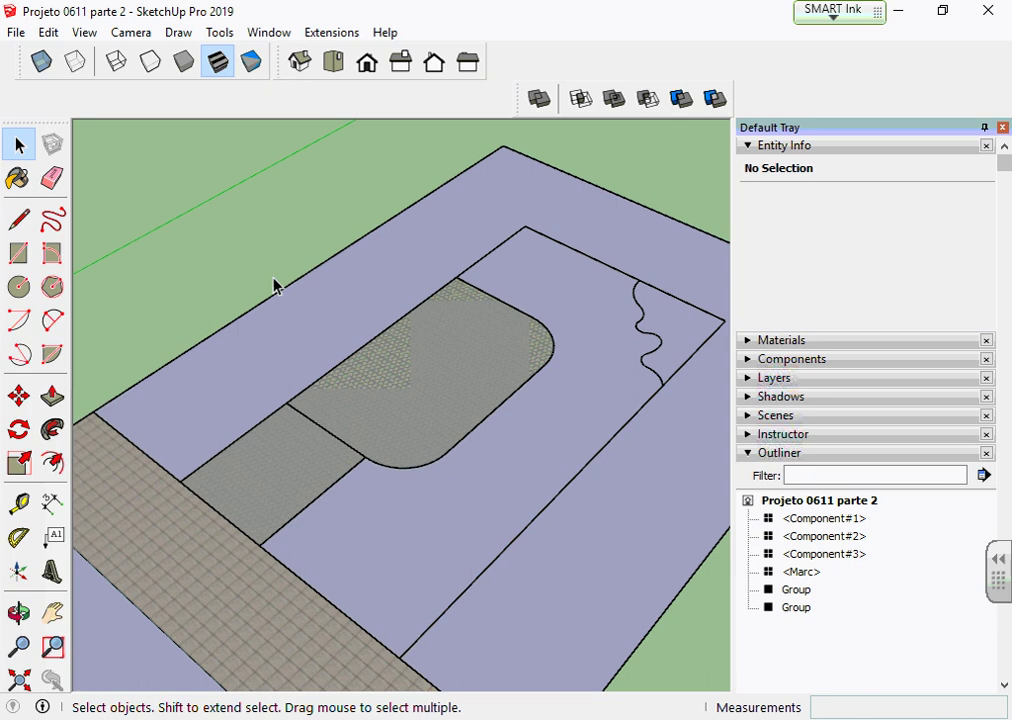
Draw a 1 m radius circle on the ground beside the garden plan
middle_click_drag(425, 409, 472, 445)
middle_click_drag(289, 452, 124, 285)
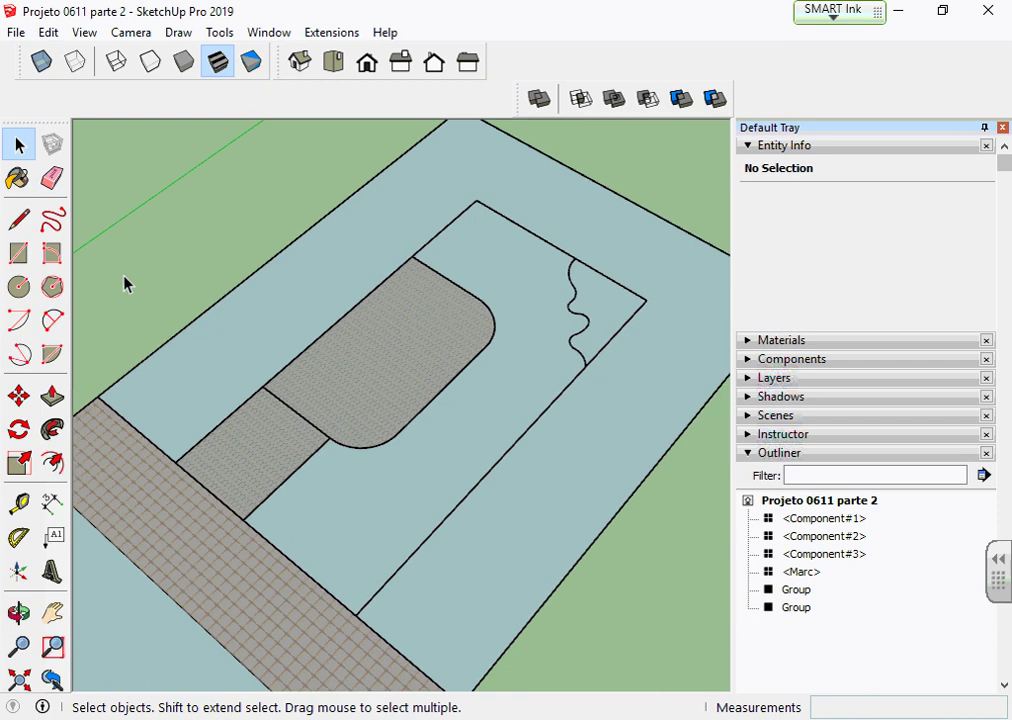
scroll(124, 285, "down", 1)
left_click(18, 287)
scroll(418, 315, "down", 3)
mouse_move(413, 254)
middle_mouse_down()
mouse_move(486, 303)
mouse_move(508, 445)
mouse_move(425, 526)
middle_mouse_up()
scroll(486, 436, "up", 3)
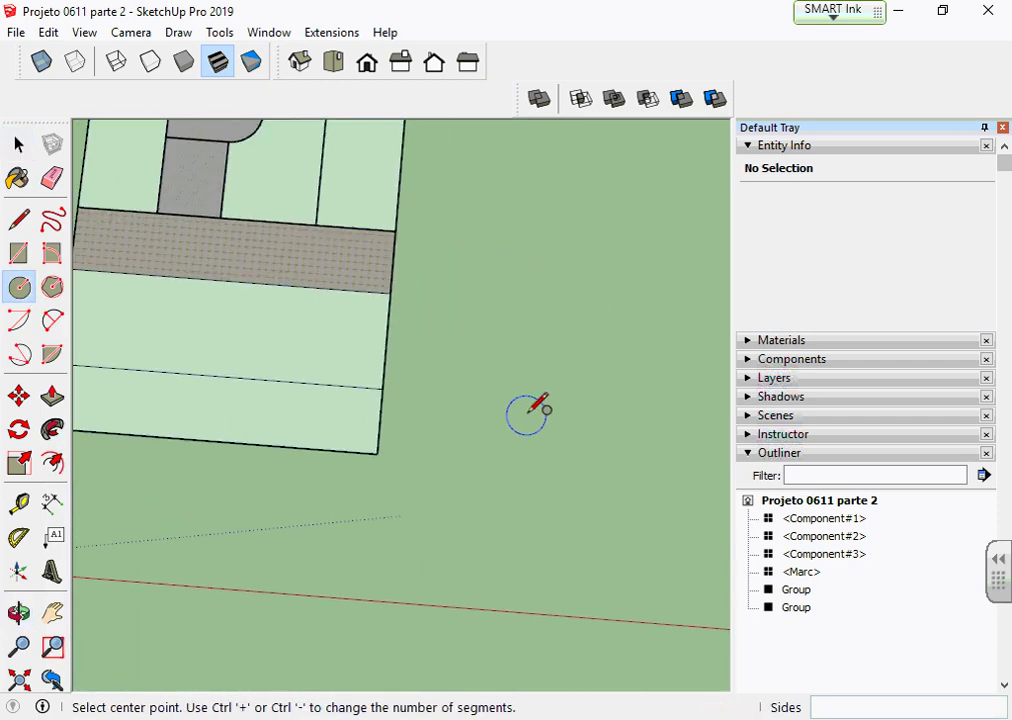
left_click(528, 413)
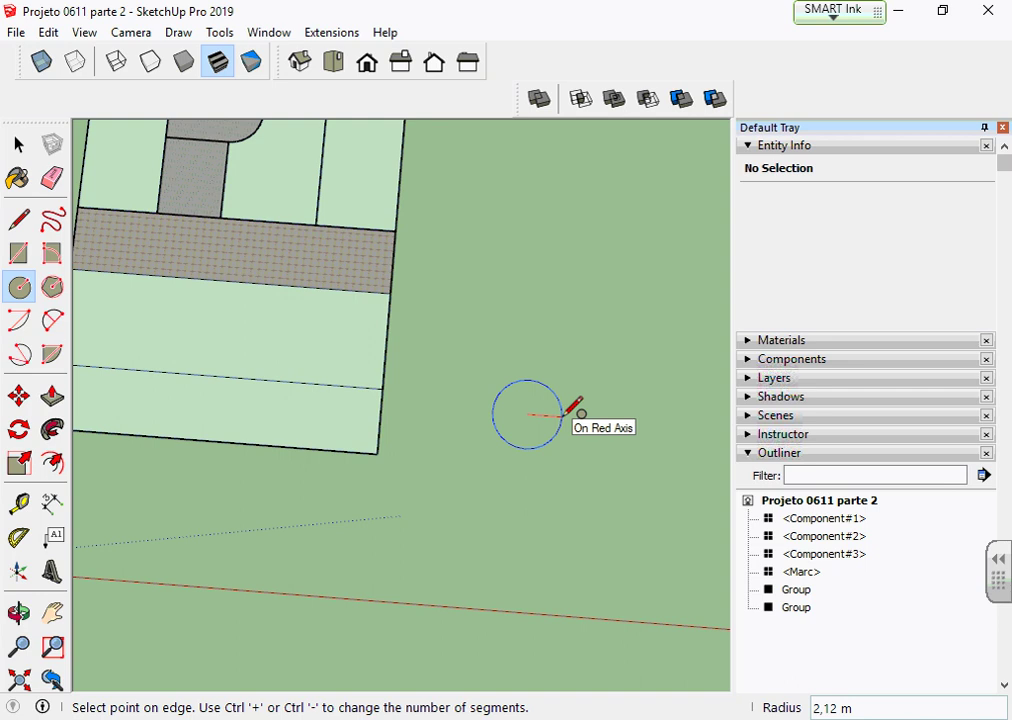
type("1")
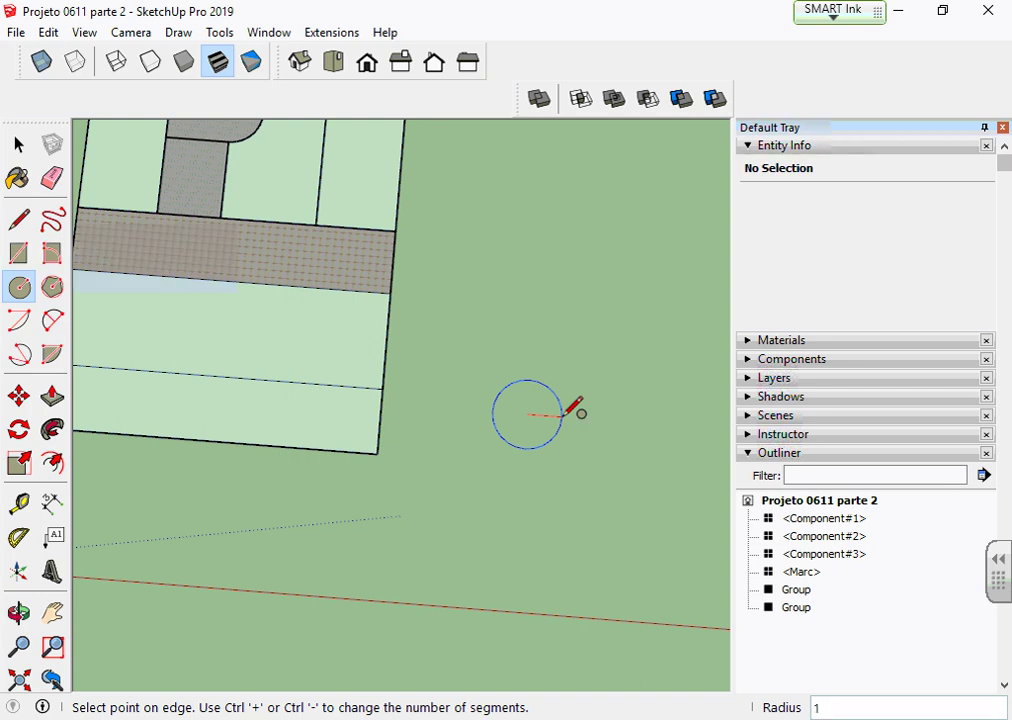
key("Return")
key("space")
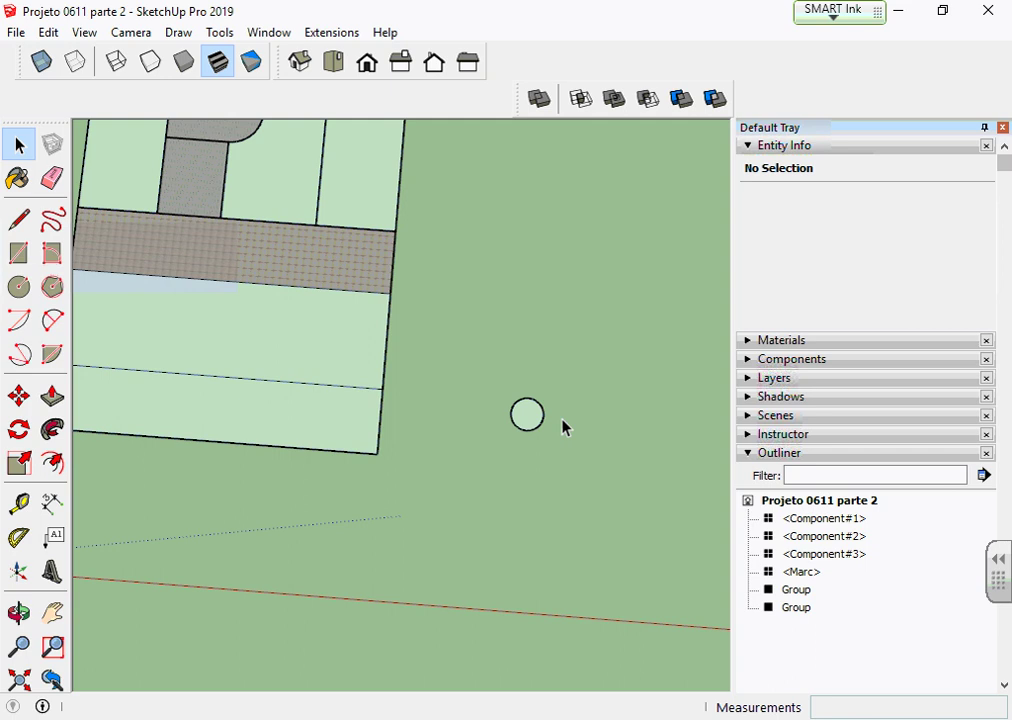
Draw a second 1 m radius circle above the first one
left_click(18, 287)
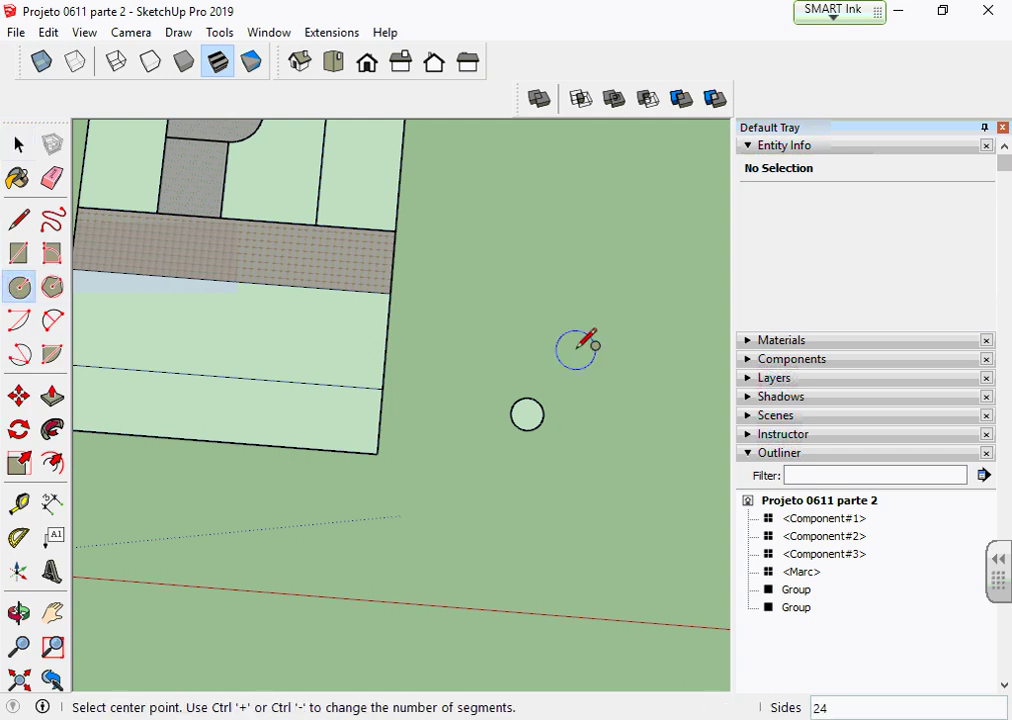
scroll(540, 335, "up", 3)
left_click(470, 316)
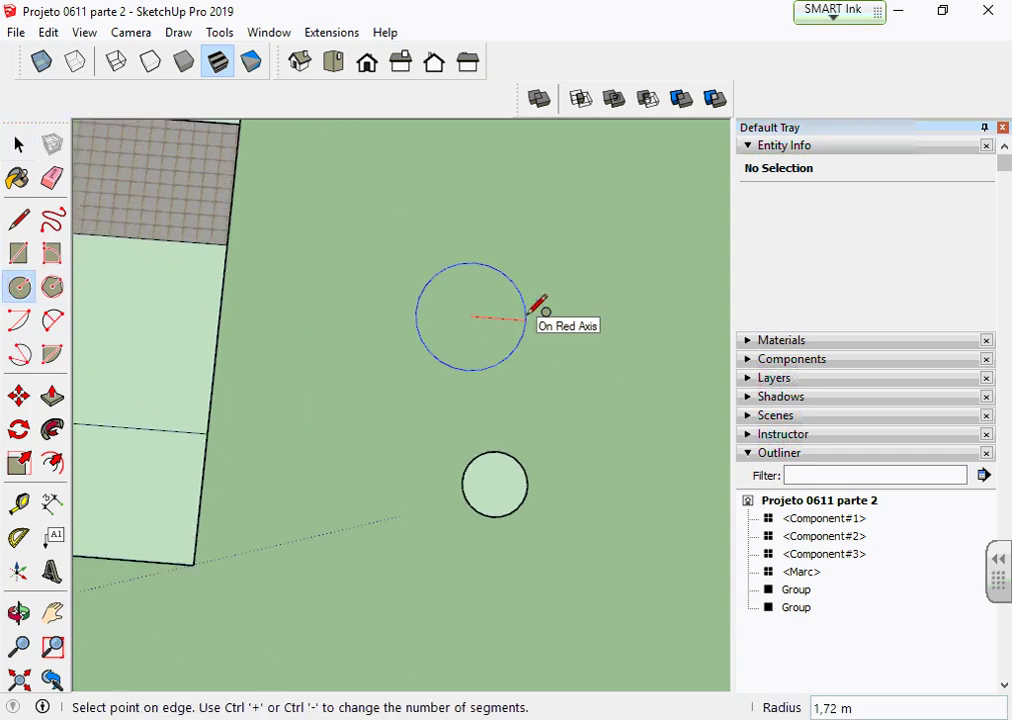
type("1")
key("Return")
Delete the lower circle and switch to the Top view
left_click(18, 145)
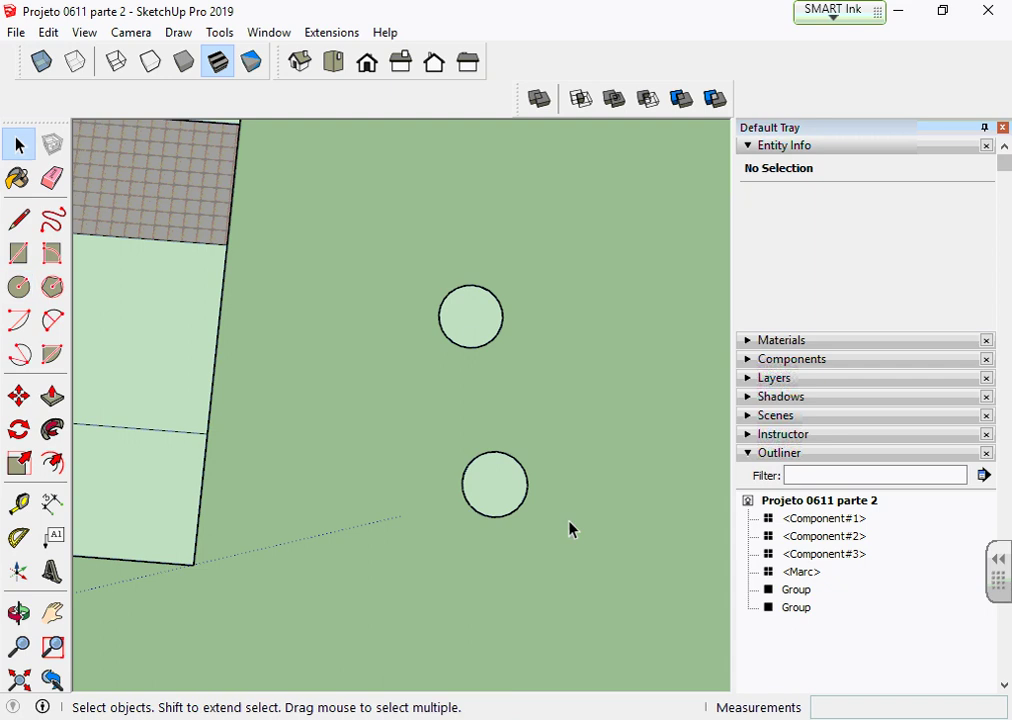
double_click(510, 514)
key("Delete")
scroll(478, 277, "up", 2)
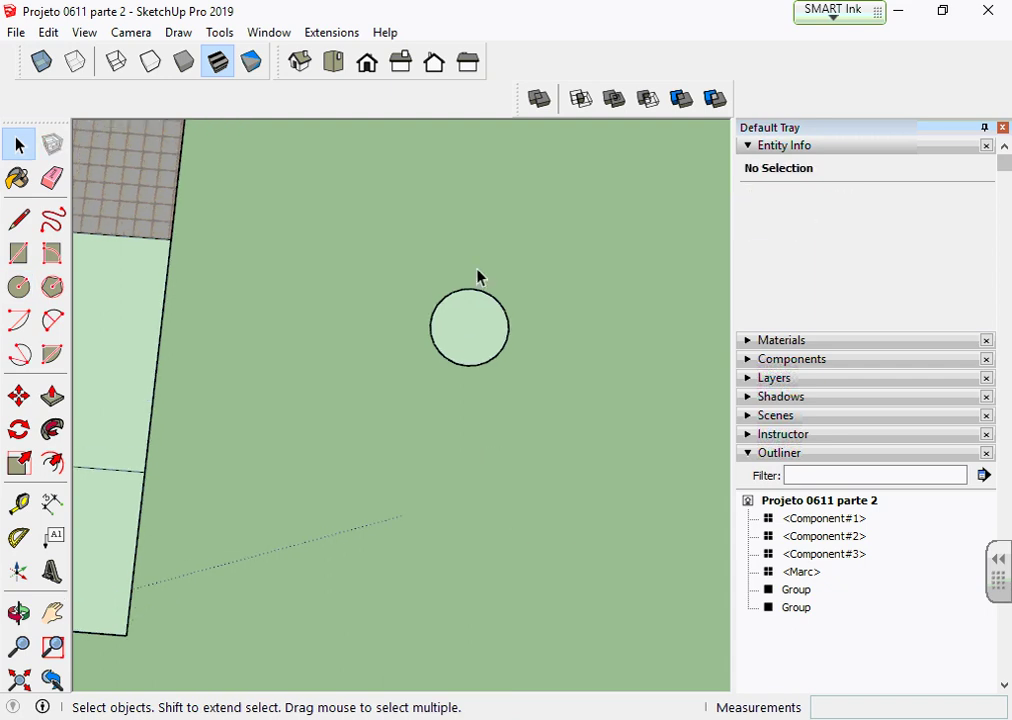
scroll(470, 300, "up", 2)
mouse_move(542, 436)
middle_mouse_down()
mouse_move(462, 320)
mouse_move(497, 398)
middle_mouse_up()
key("F2")
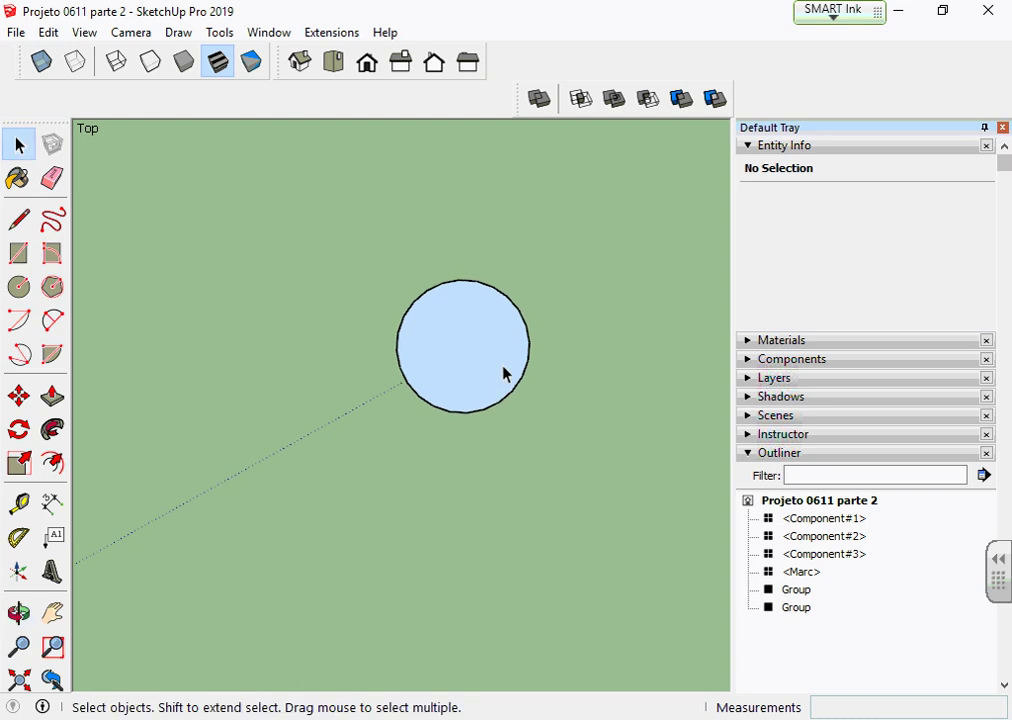
Select the circle face with its edge and choose Make Component, proposing Component#4
double_click(503, 373)
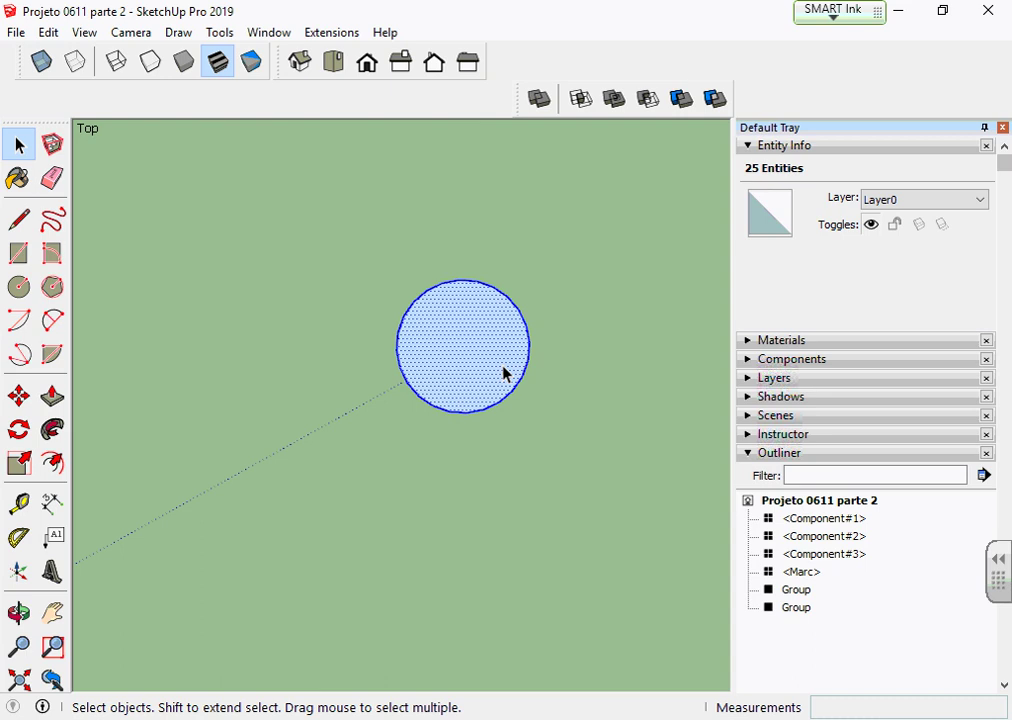
right_click(499, 347)
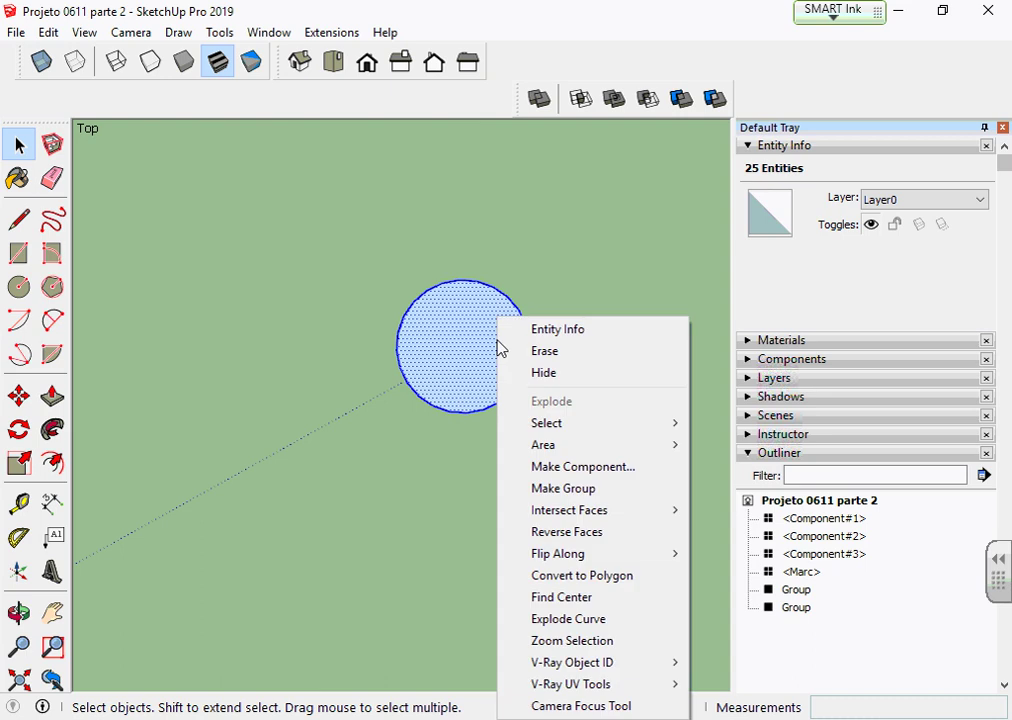
left_click(596, 473)
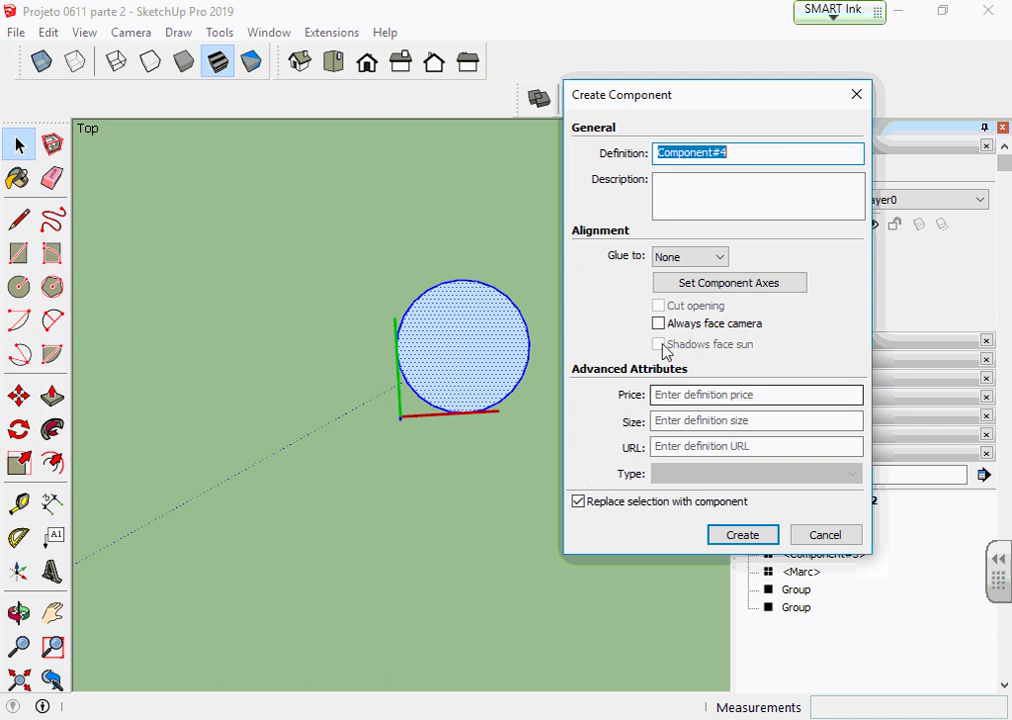
Set the component axes at the circle's centre and create Component#4
left_click(725, 285)
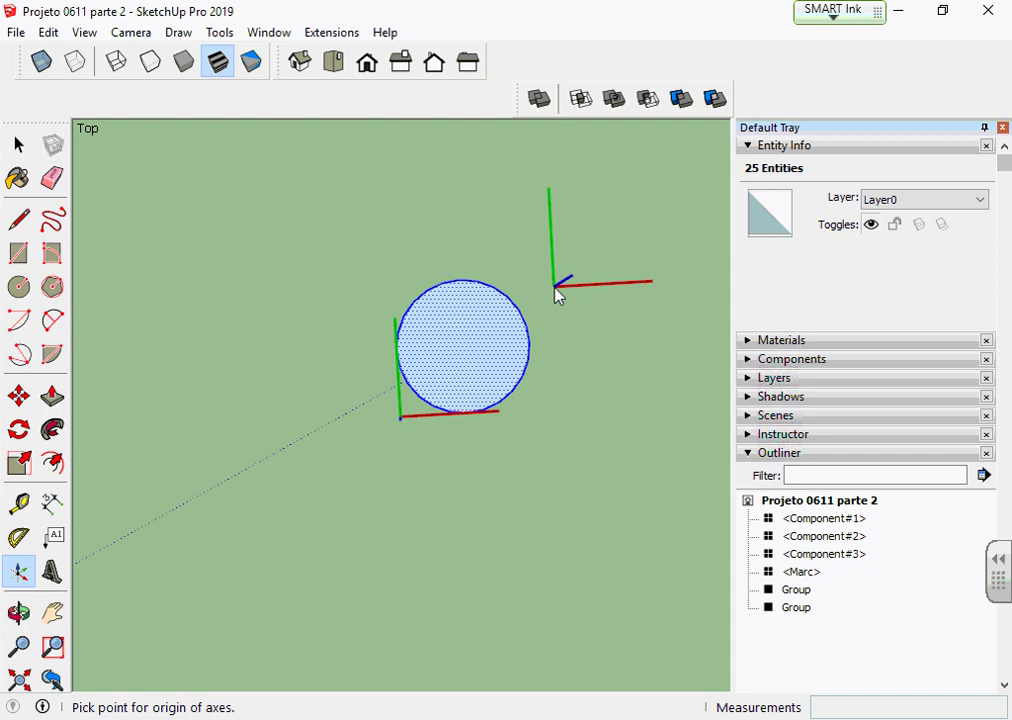
scroll(557, 293, "up", 1)
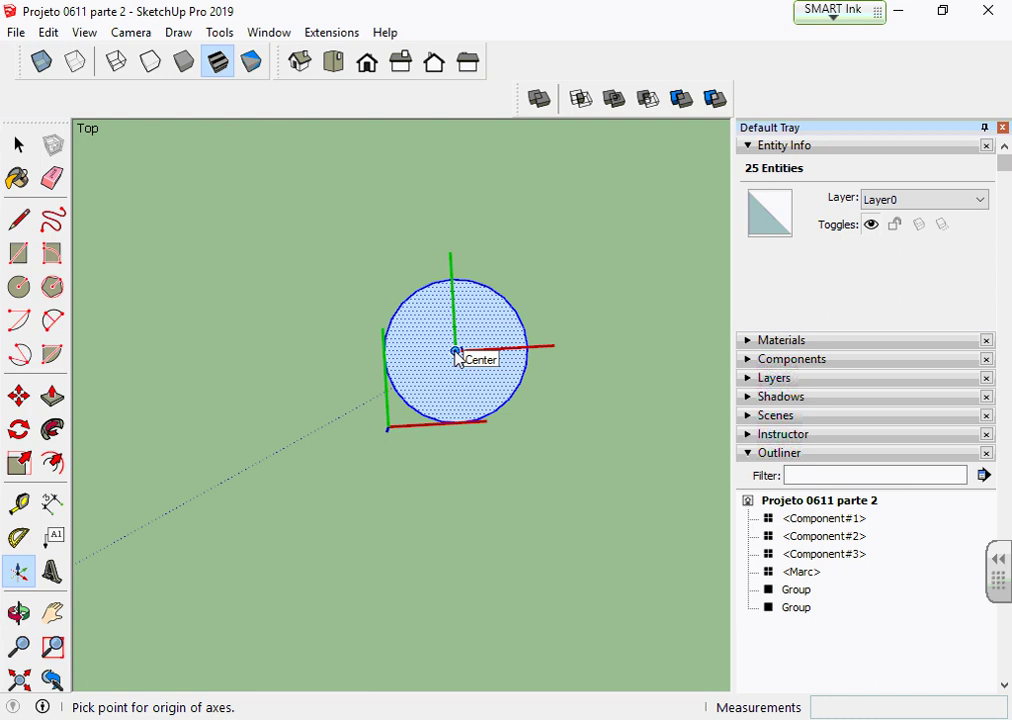
left_click(455, 352)
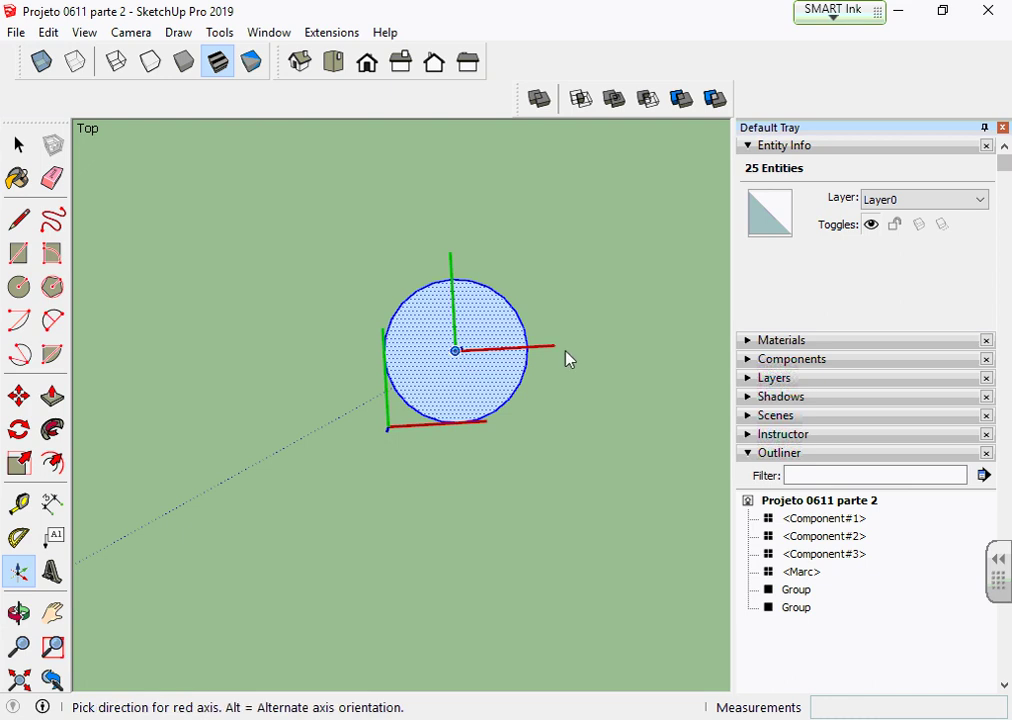
left_click(627, 357)
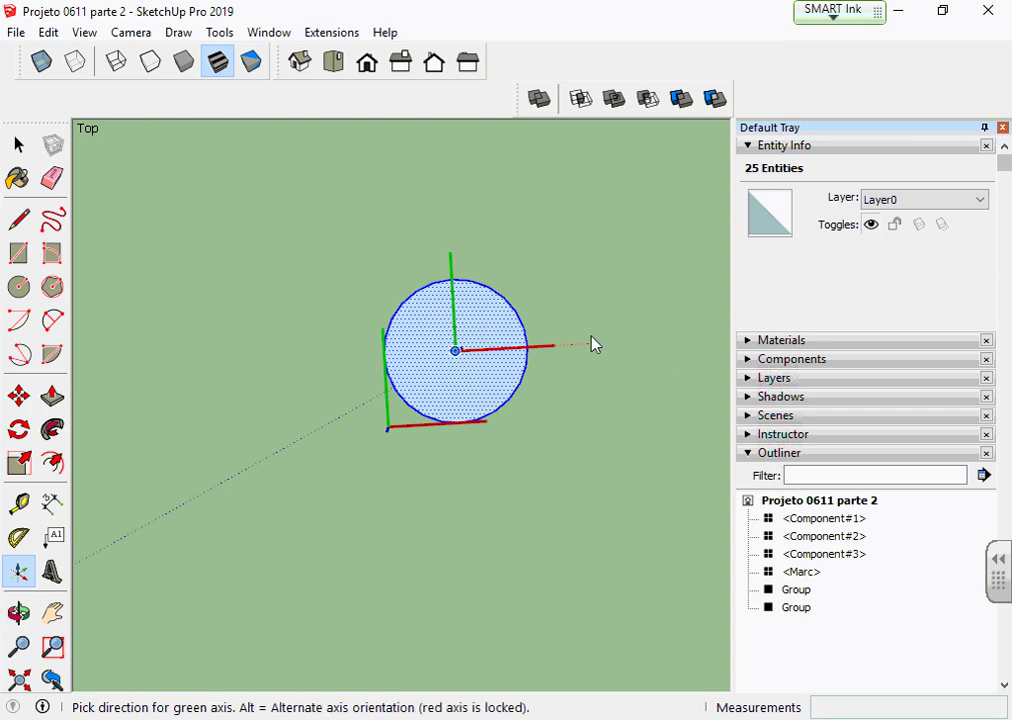
left_click(455, 196)
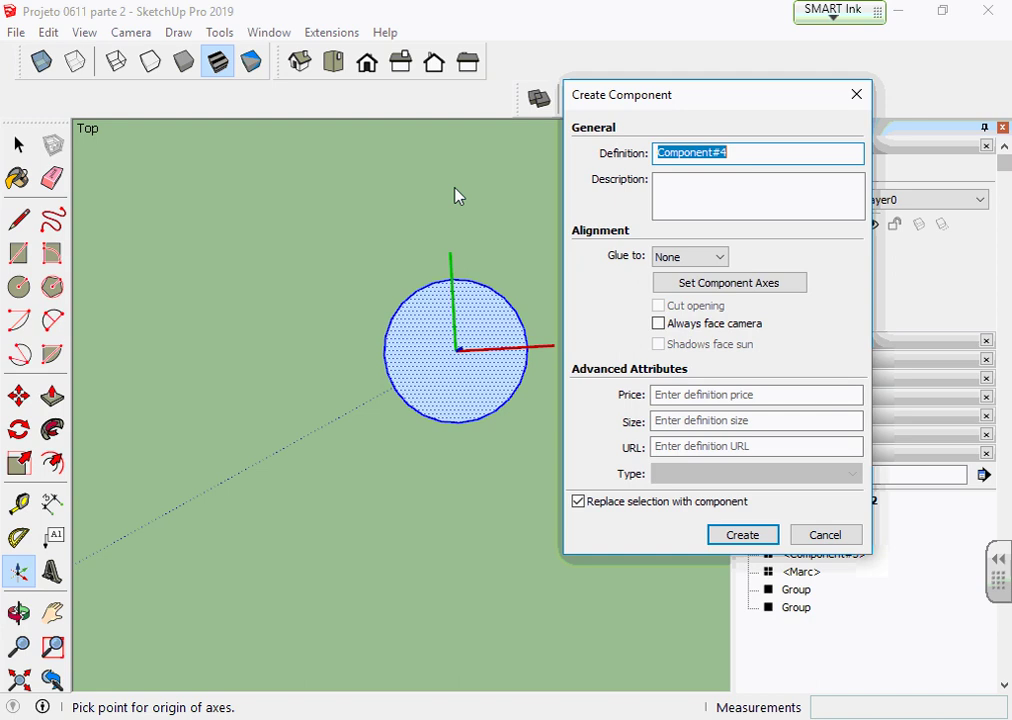
left_click(727, 537)
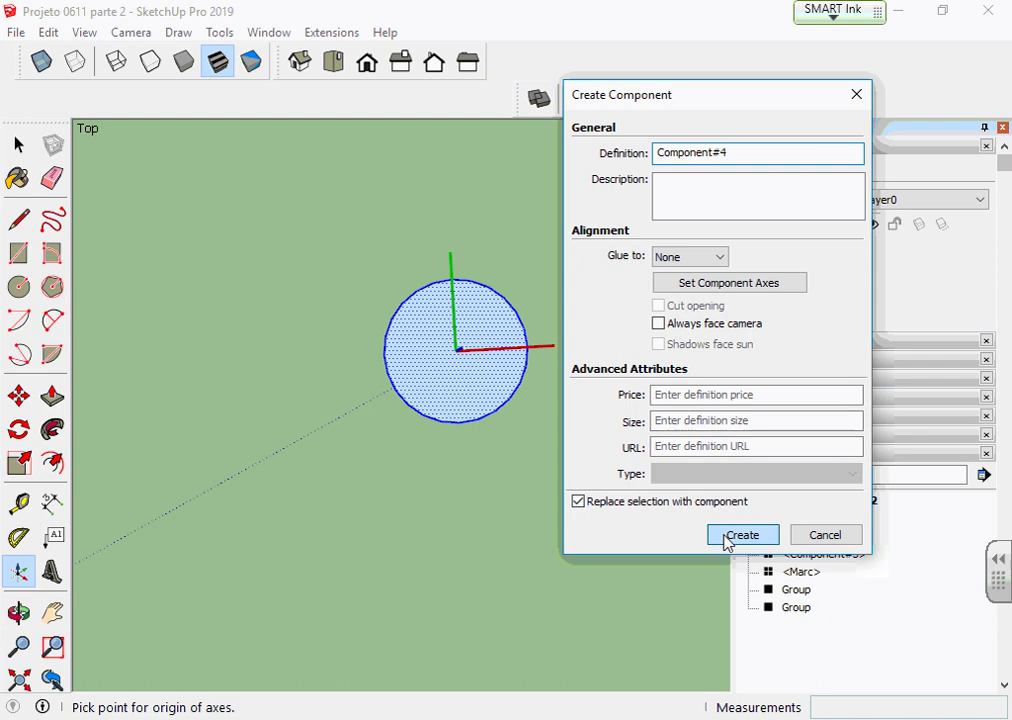
Check Component#4, then draw a second 1,00 m radius circle beside it
scroll(540, 450, "down", 2)
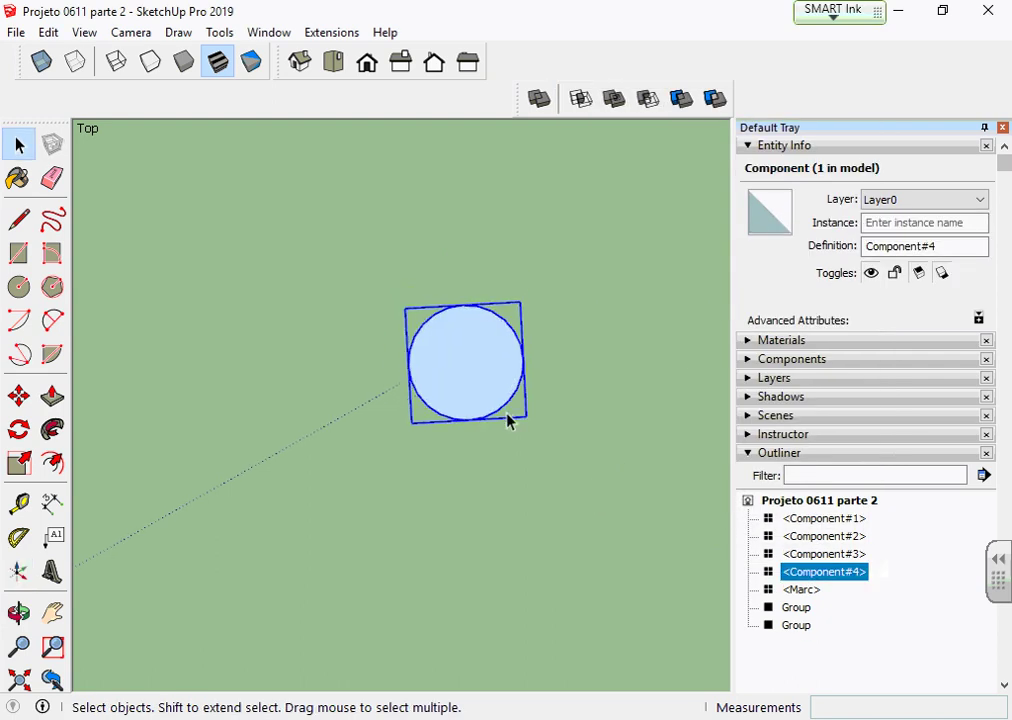
mouse_move(508, 418)
middle_mouse_down()
mouse_move(505, 473)
mouse_move(477, 431)
mouse_move(504, 424)
middle_mouse_up()
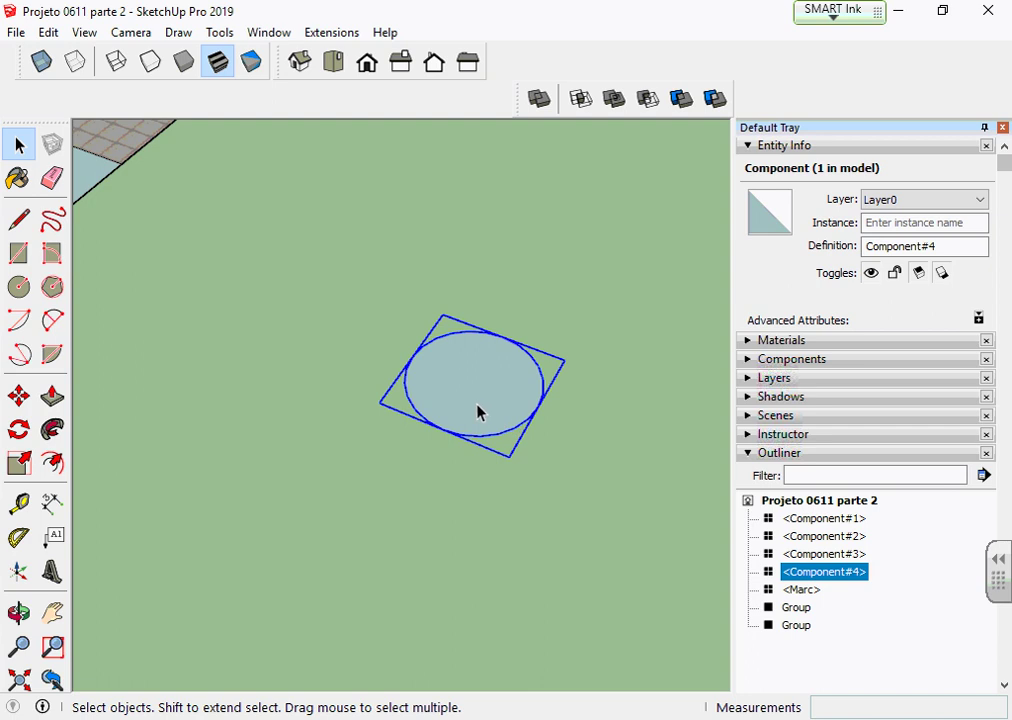
double_click(487, 418)
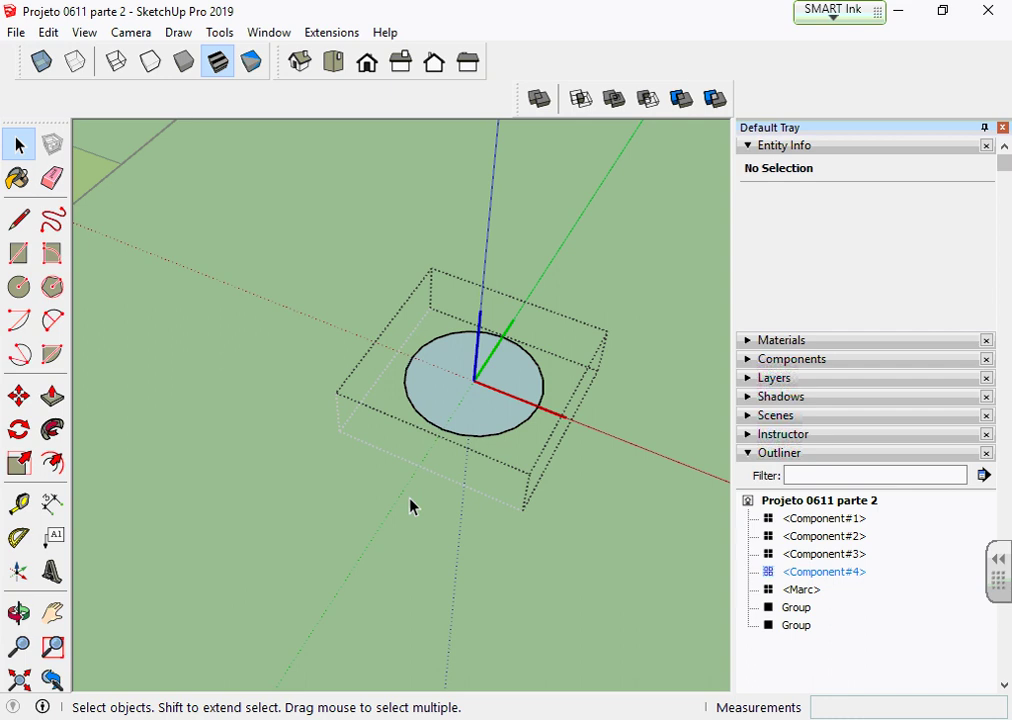
left_click(477, 509)
scroll(307, 306, "down", 2)
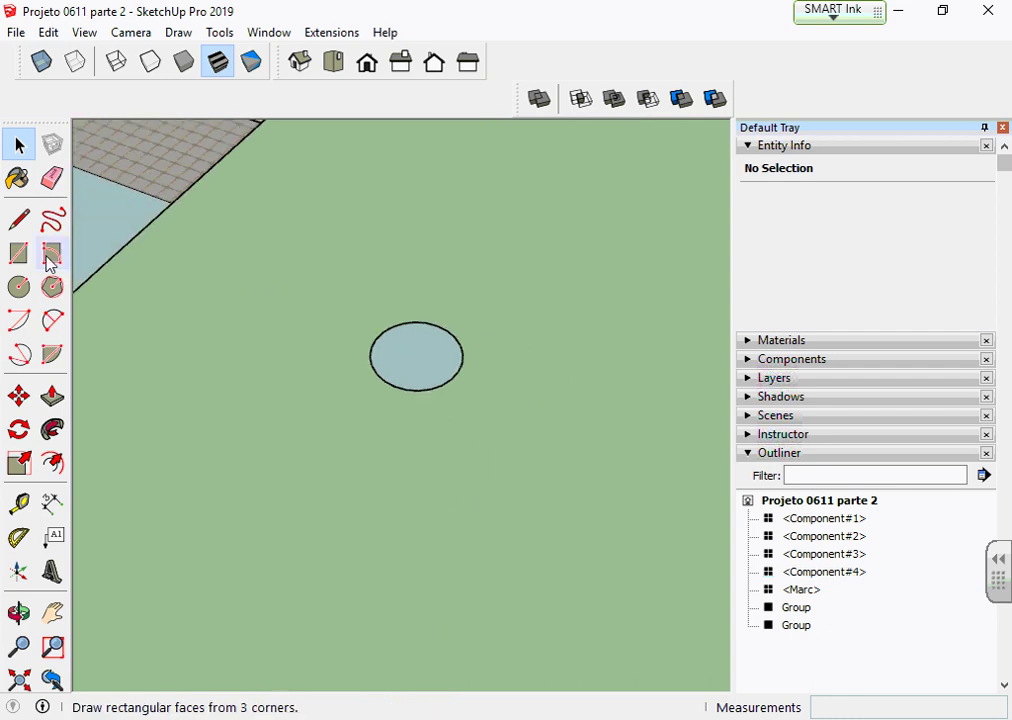
left_click(18, 287)
middle_click_drag(460, 410, 466, 444)
left_click(519, 458)
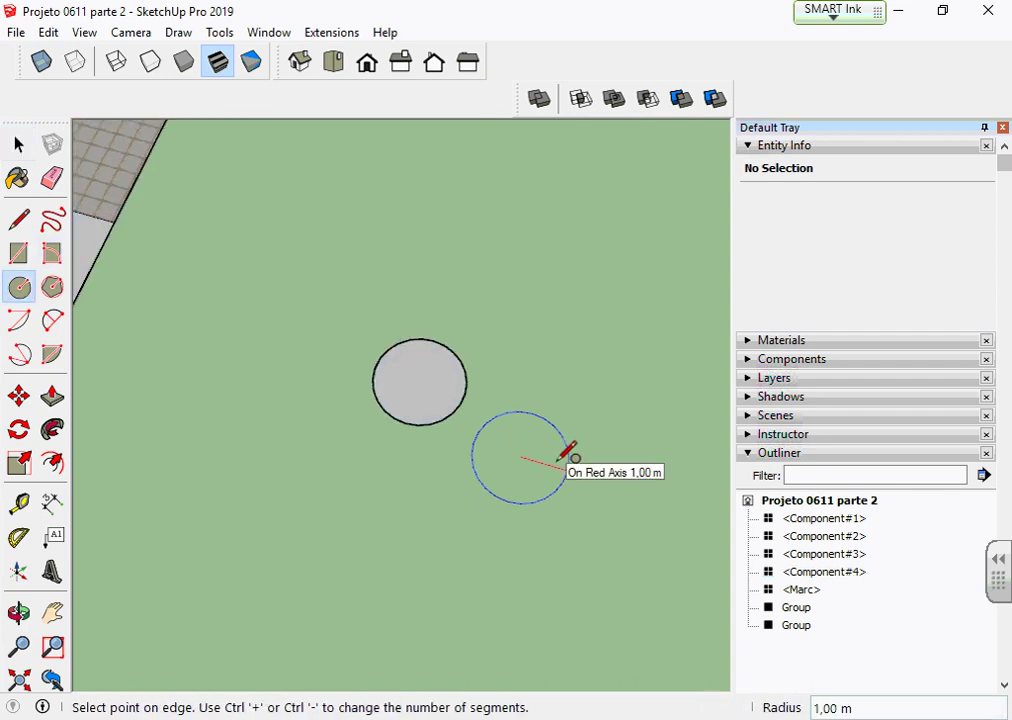
left_click(567, 452)
scroll(569, 452, "up", 2)
Select the second circle's face and edges and start Make Component
key("space")
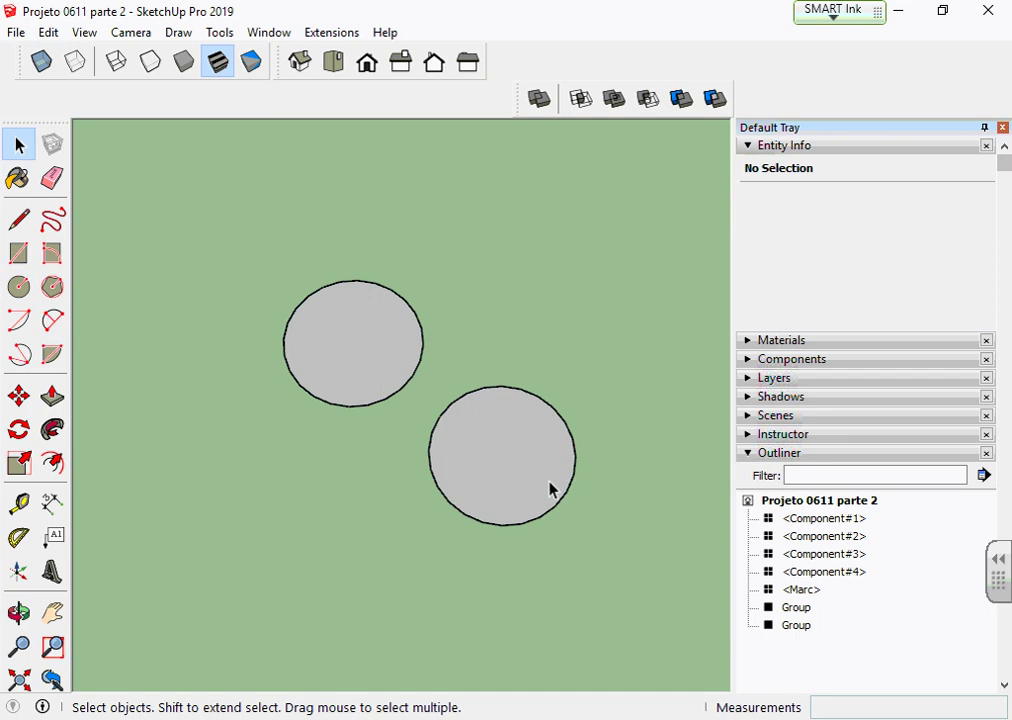
scroll(549, 488, "up", 2)
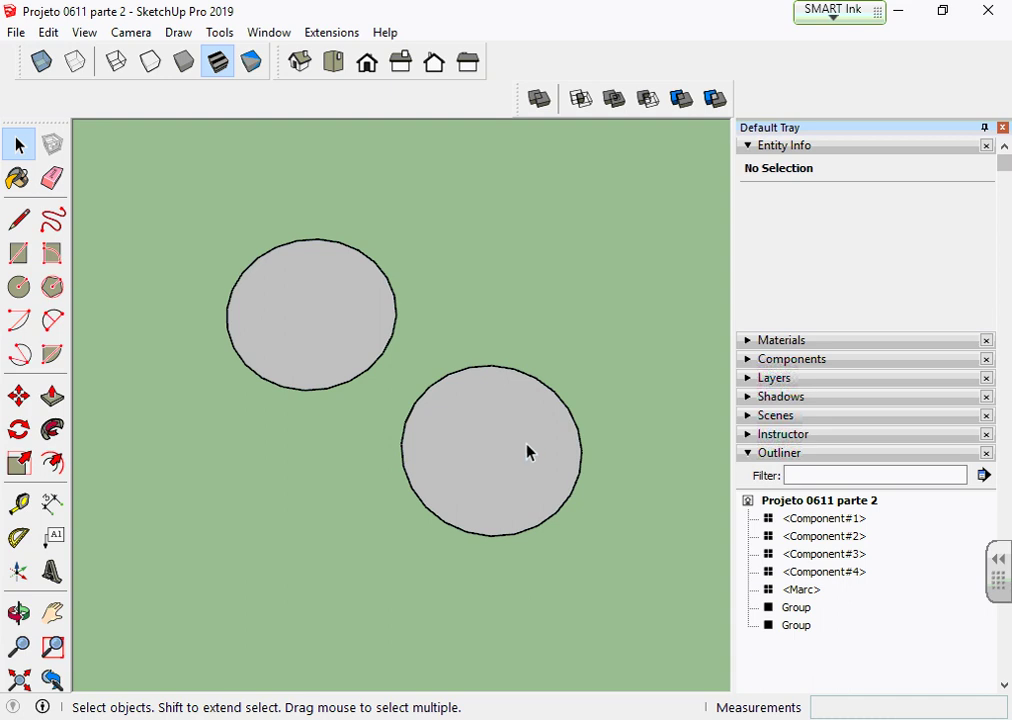
double_click(527, 452)
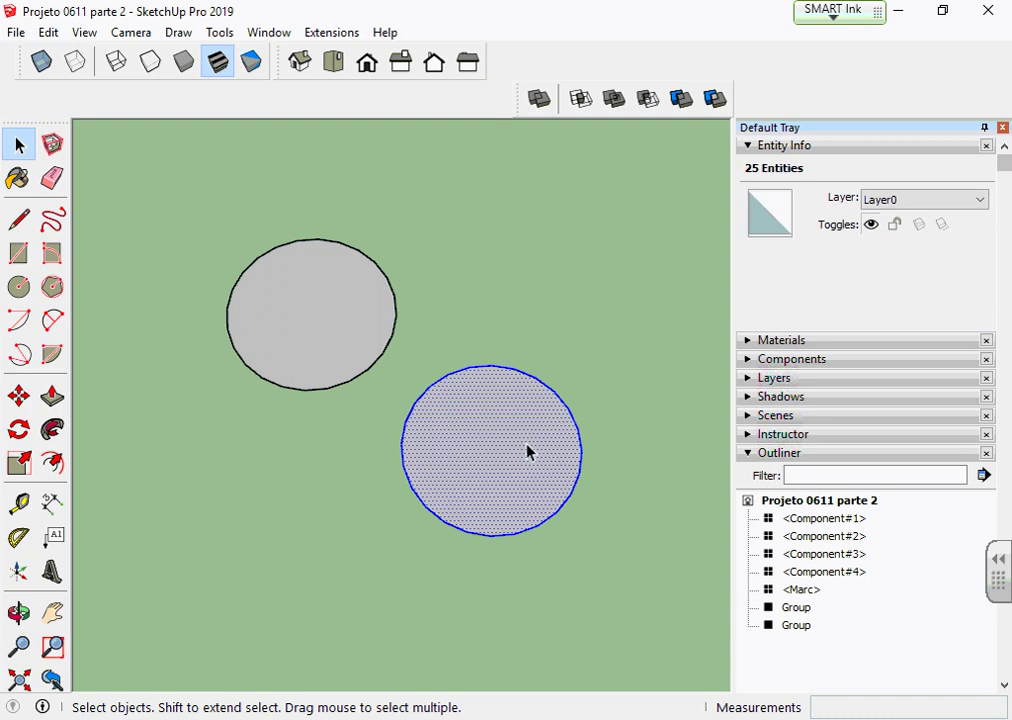
right_click(528, 426)
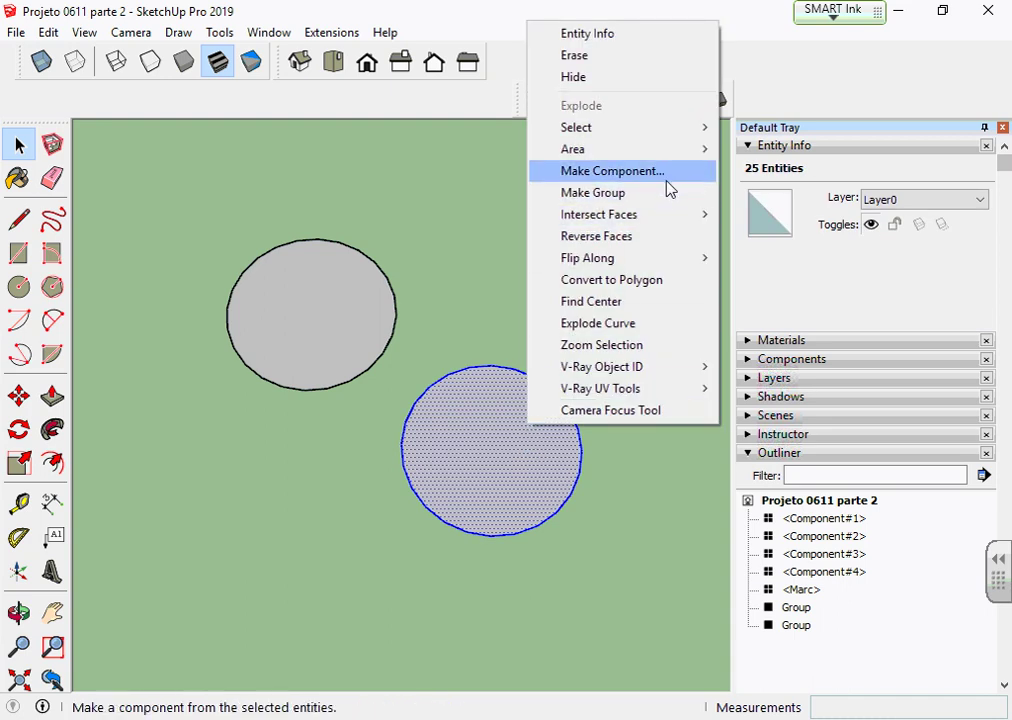
left_click(669, 188)
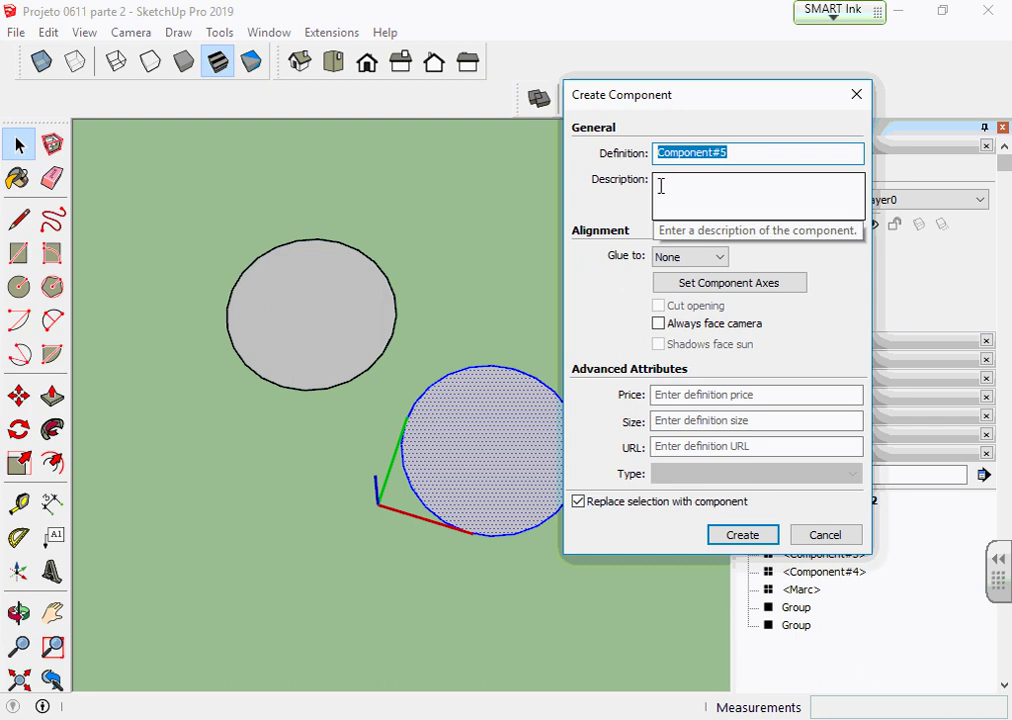
Place the component axes at the circle's centre and create Component#5
left_click(724, 291)
scroll(560, 530, "up", 3)
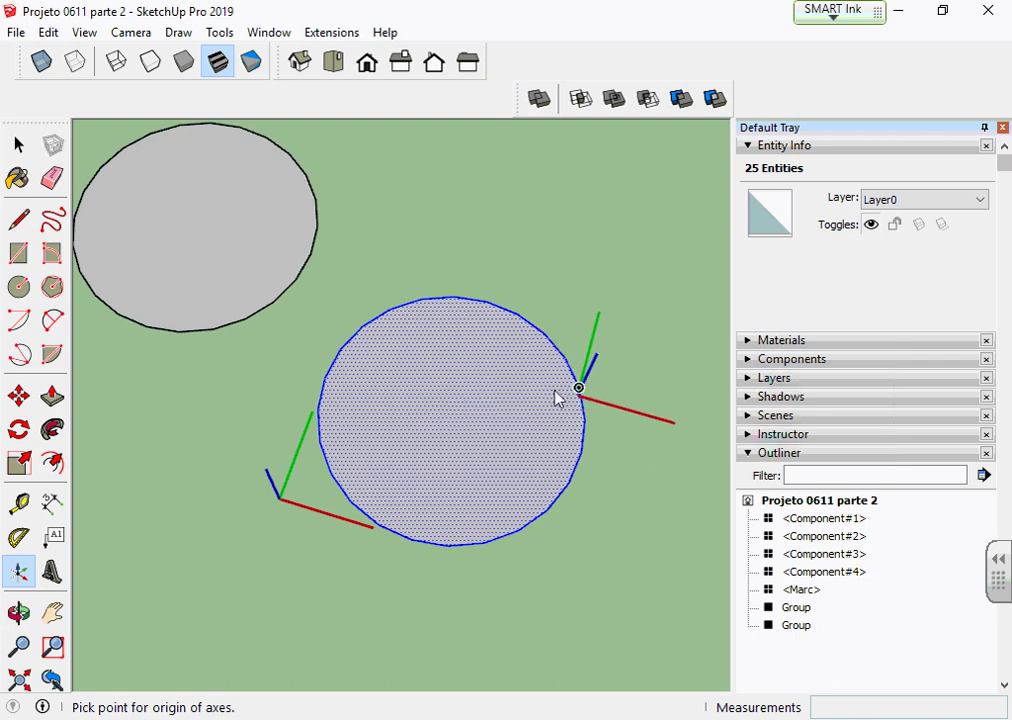
left_click(451, 416)
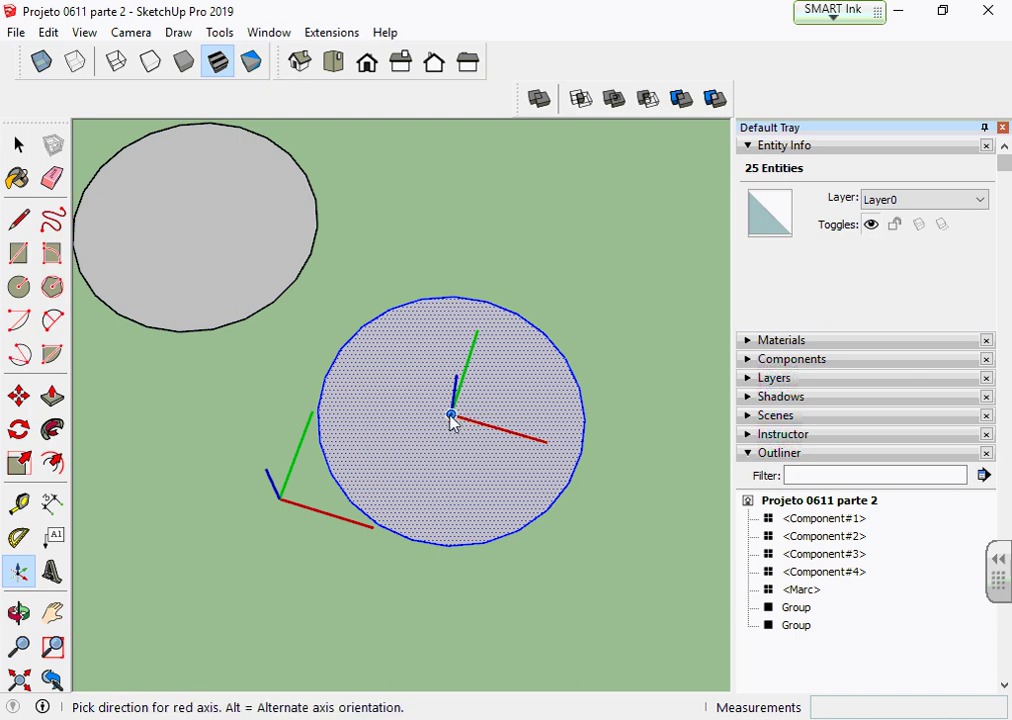
left_click(688, 488)
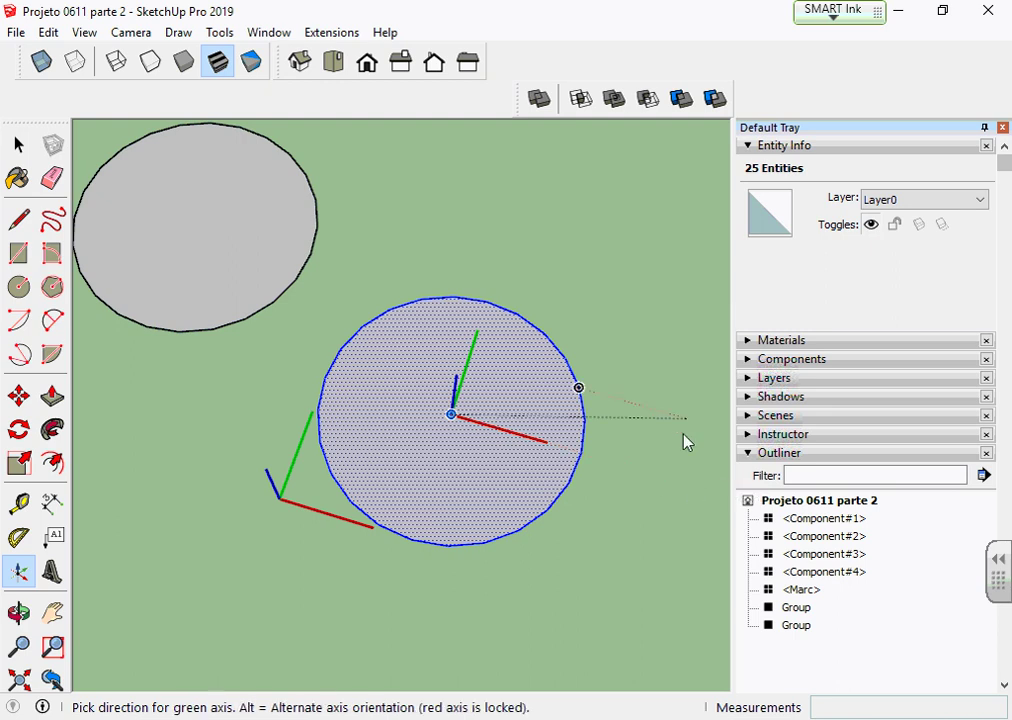
left_click(521, 221)
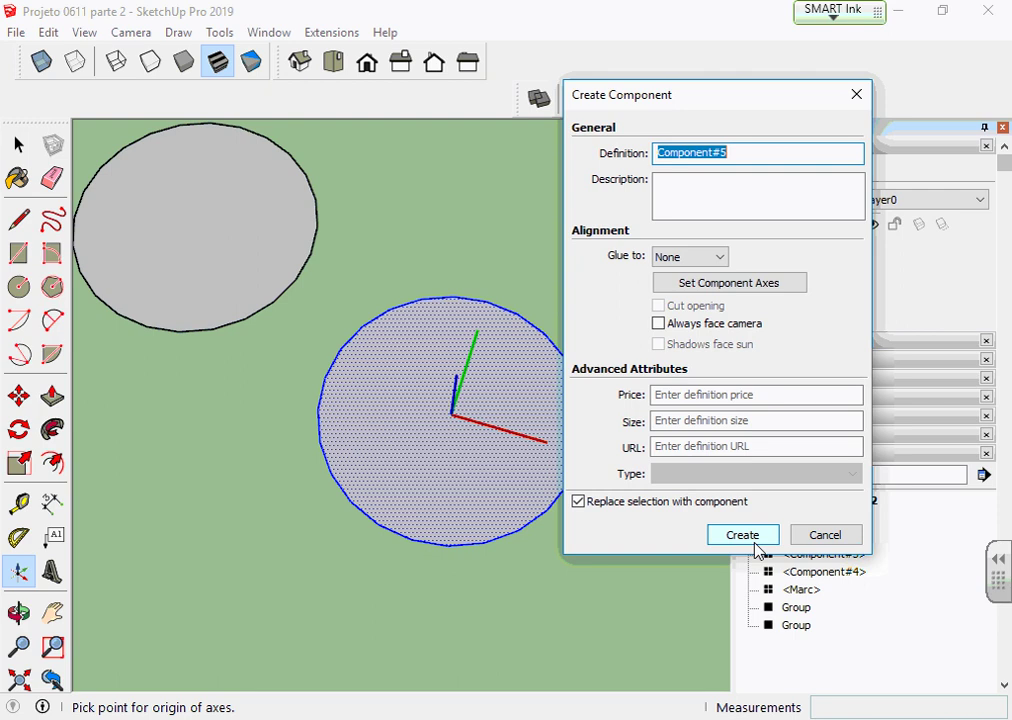
left_click(757, 549)
scroll(639, 471, "down", 2)
scroll(630, 463, "down", 1)
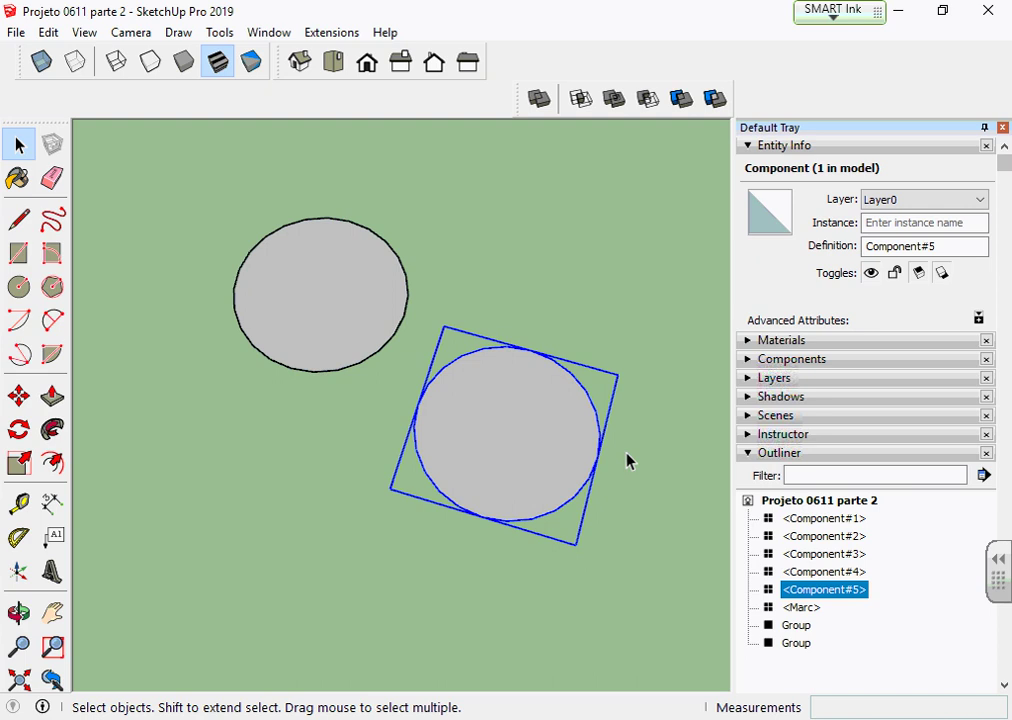
Draw a third circle on the lawn to the right of the others
scroll(340, 480, "down", 1)
left_click(18, 287)
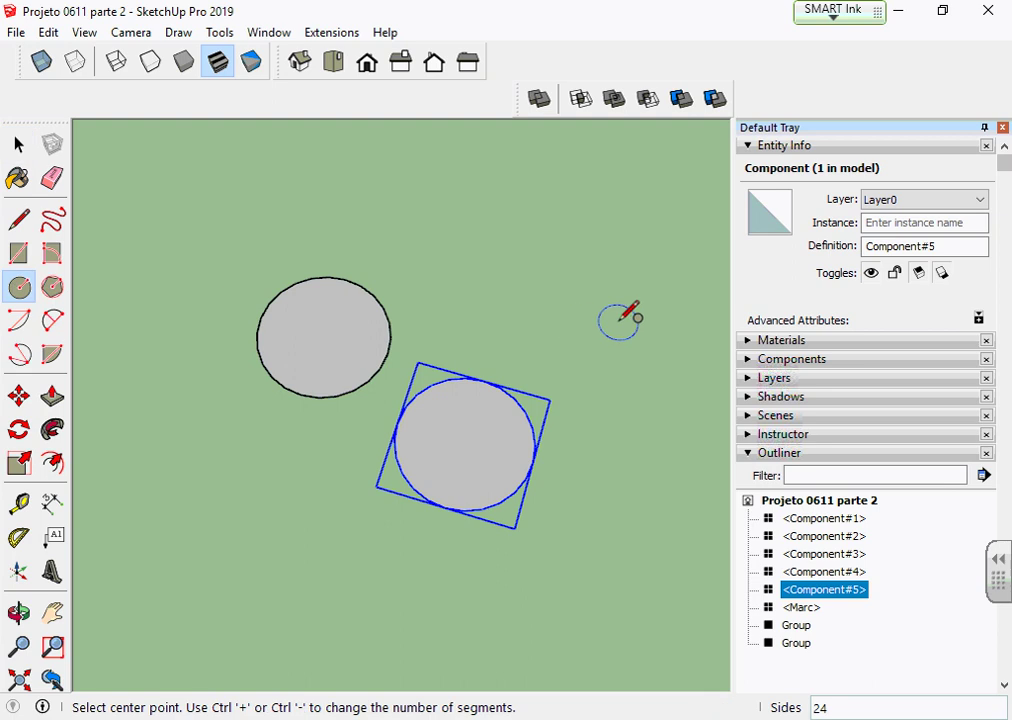
left_click(562, 320)
left_click(621, 316)
scroll(615, 320, "up", 1)
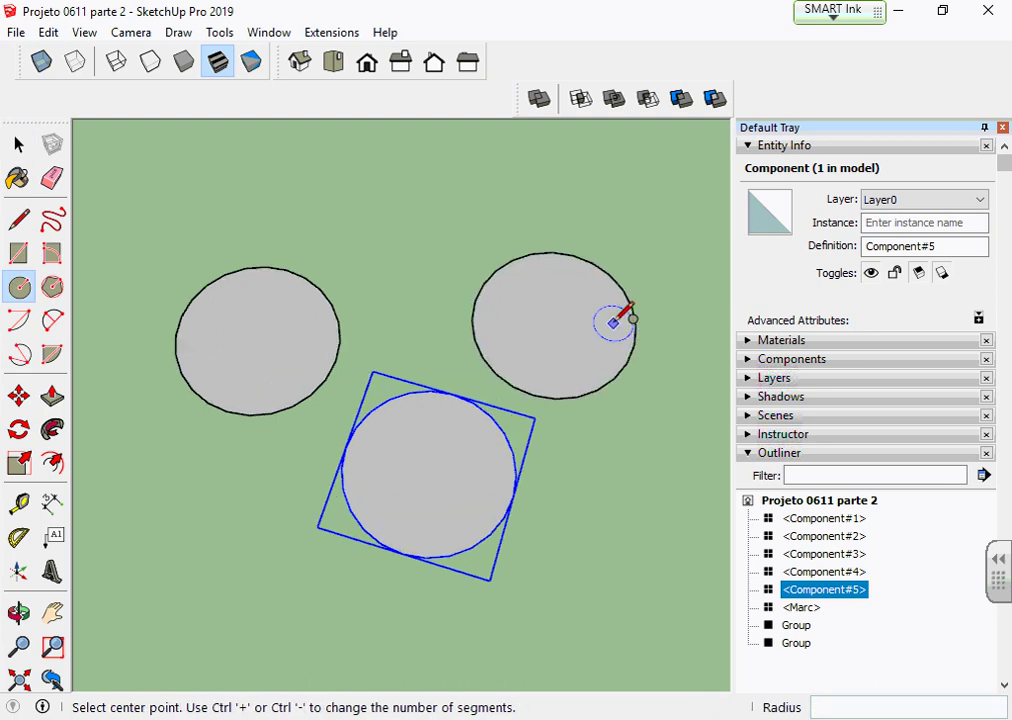
key("space")
Select the third circle and start Make Component with custom axes
double_click(605, 327)
right_click(605, 327)
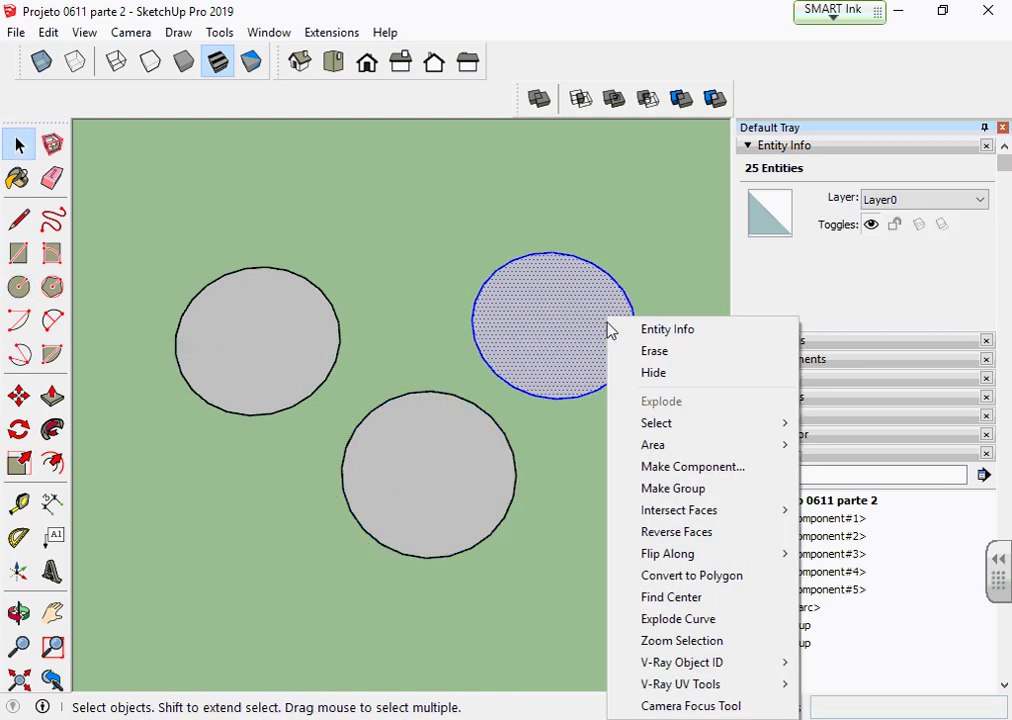
left_click(735, 478)
left_click(720, 289)
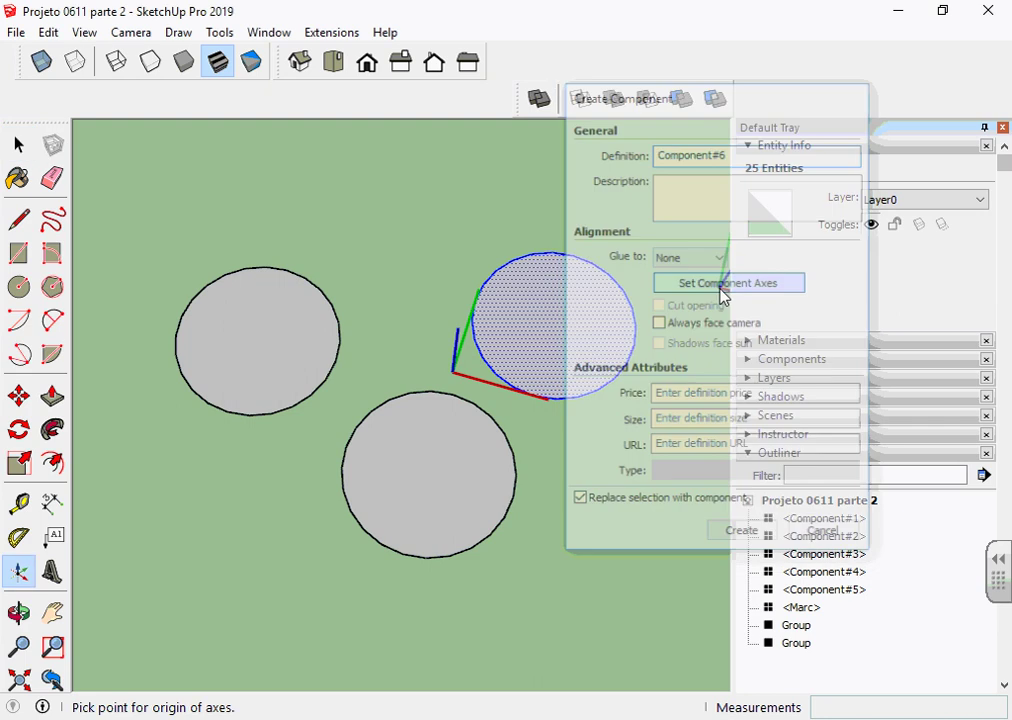
scroll(690, 291, "up", 2)
scroll(640, 288, "up", 1)
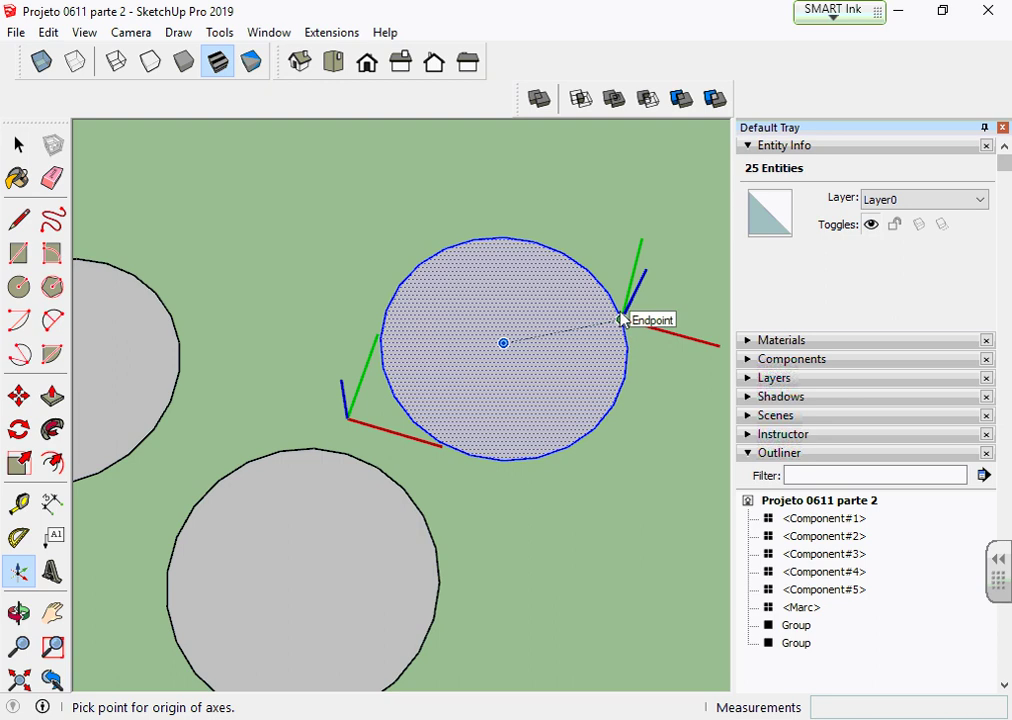
Place the axes at the circle's centre and create Component#6
left_click(504, 344)
left_click(653, 398)
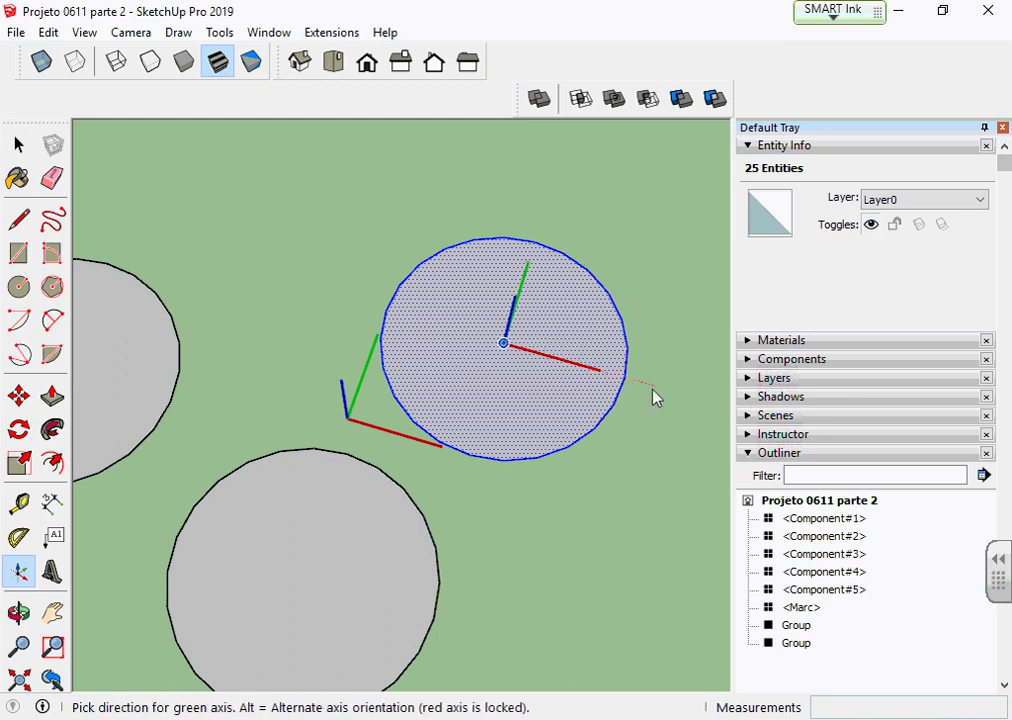
left_click(548, 199)
left_click(720, 535)
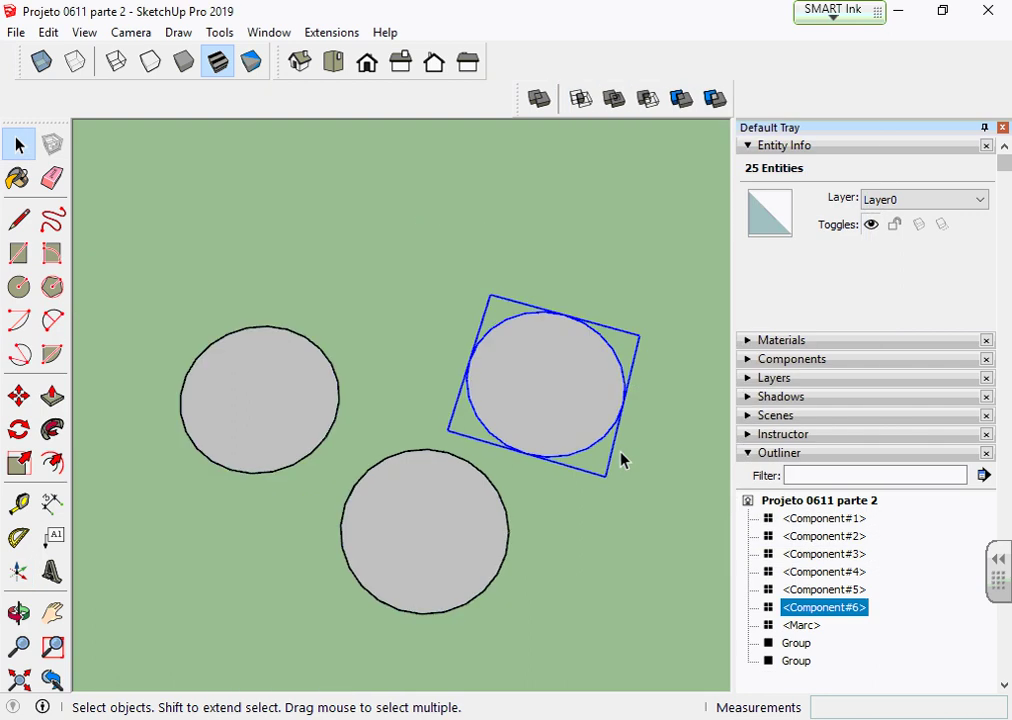
scroll(621, 459, "down", 3)
scroll(610, 395, "down", 3)
Delete the two extra circle components, keeping one
scroll(617, 445, "up", 2)
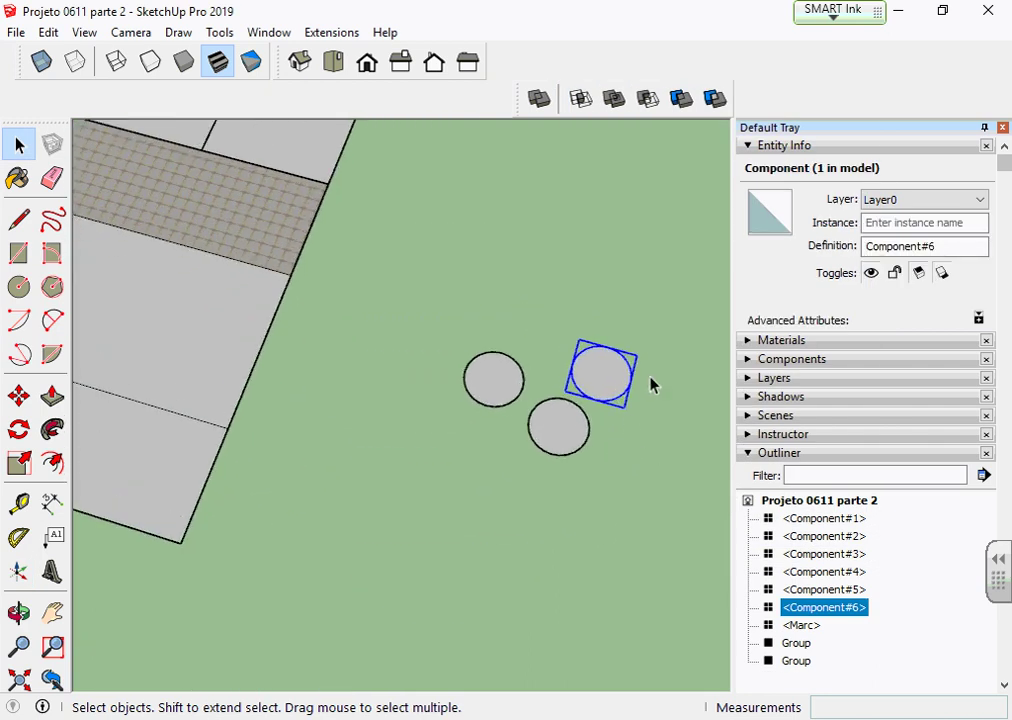
left_click(521, 391)
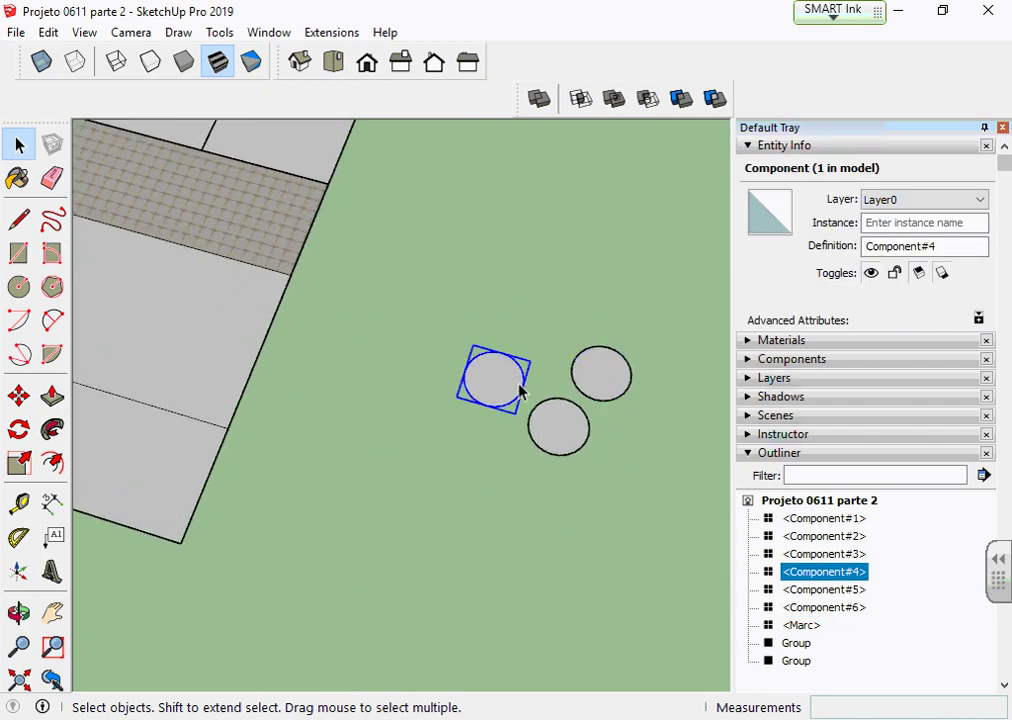
left_click_drag(666, 352, 576, 456)
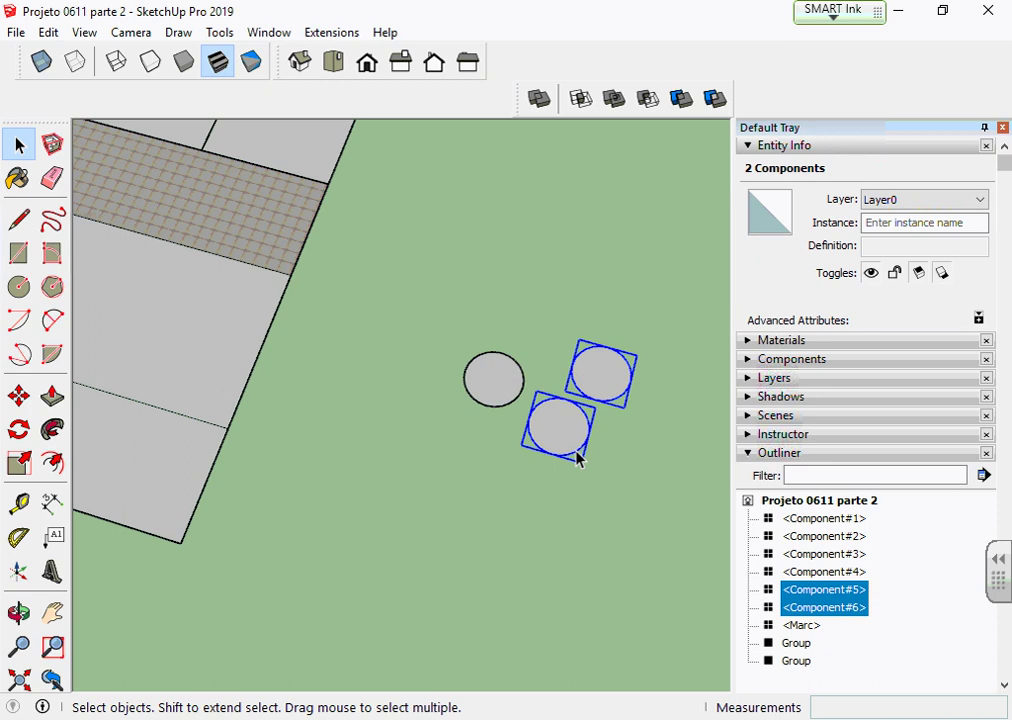
key("Delete")
Move the remaining circle component onto the right border strip
left_click(497, 380)
key("m")
left_click(497, 380)
scroll(476, 330, "down", 2)
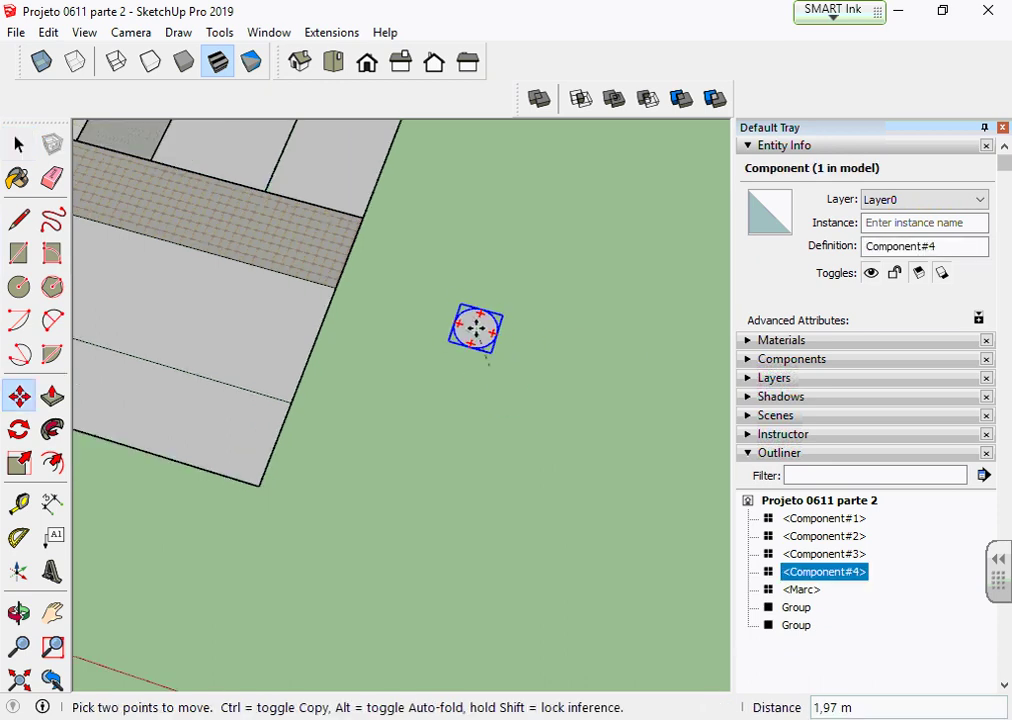
mouse_move(476, 330)
middle_mouse_down()
mouse_move(441, 350)
mouse_move(515, 386)
middle_mouse_up()
scroll(377, 402, "up", 3)
scroll(368, 362, "up", 2)
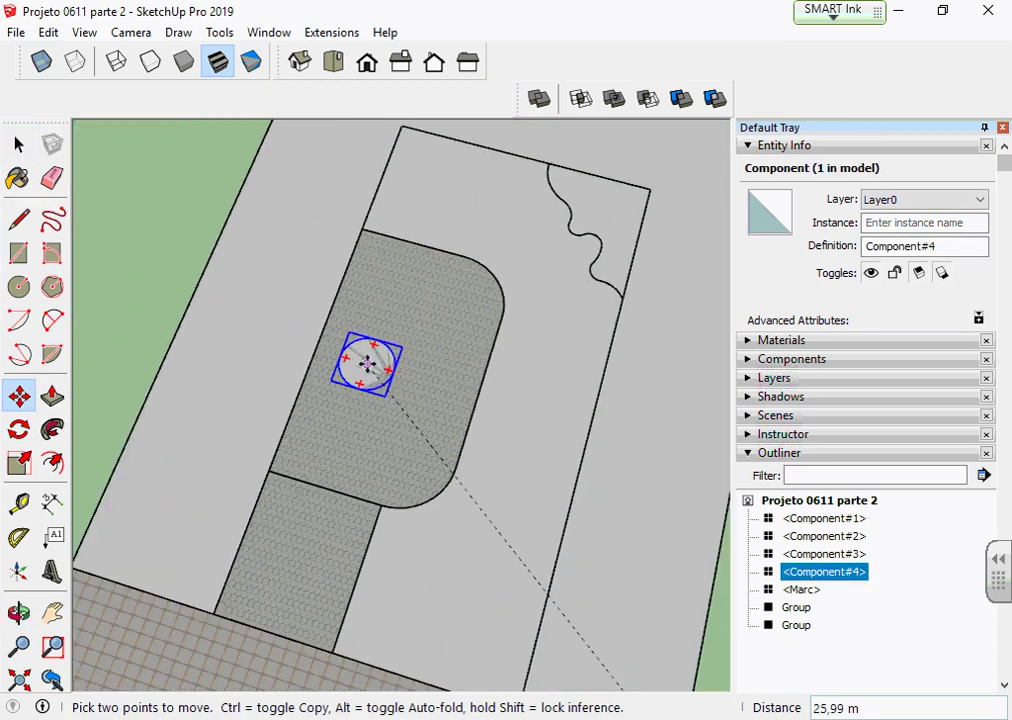
scroll(368, 363, "down", 3)
left_click(547, 515)
Copy the circle twice further up the right border strip
left_click(549, 515)
key("ctrl")
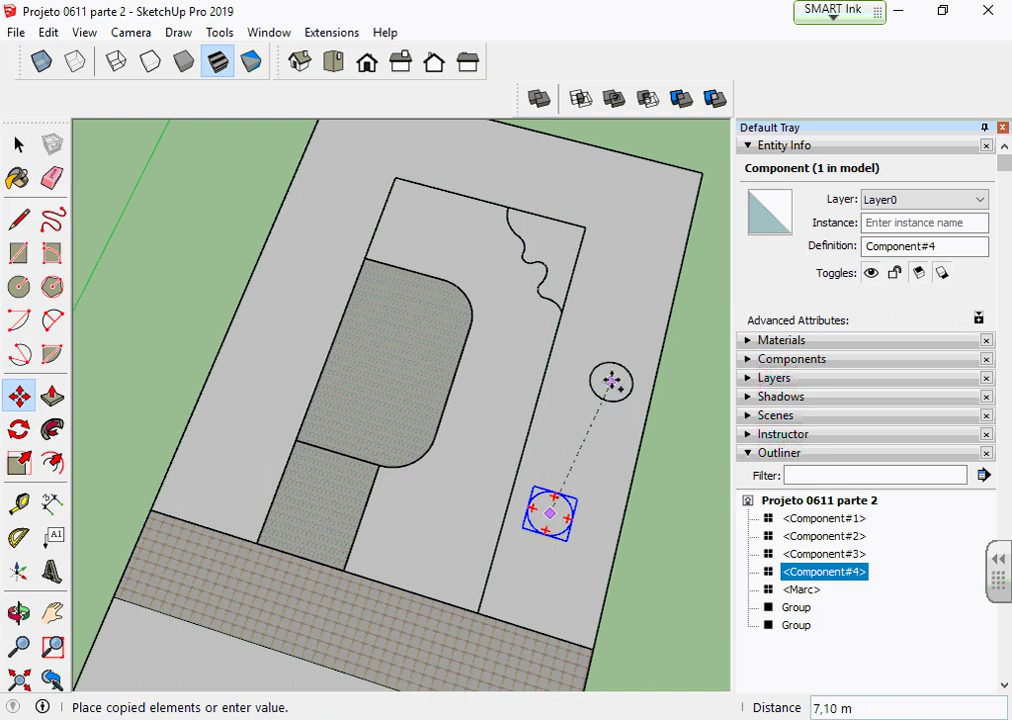
left_click(606, 362)
scroll(605, 368, "up", 2)
left_click(605, 370)
left_click(633, 228)
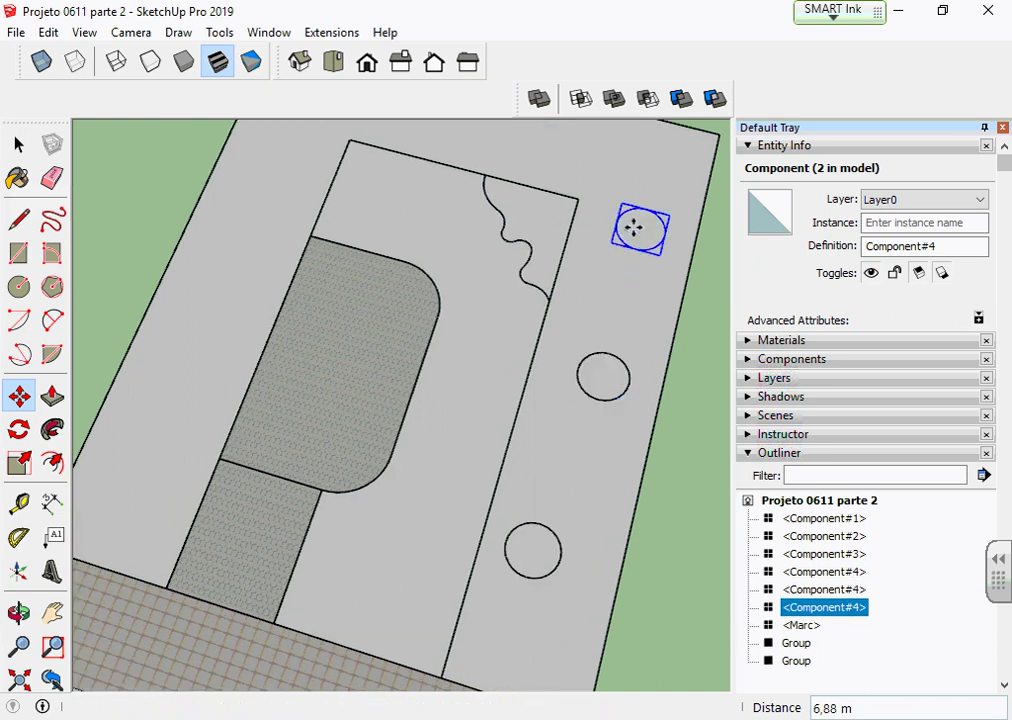
scroll(638, 222, "up", 2)
scroll(560, 240, "down", 1)
scroll(600, 236, "down", 1)
scroll(612, 233, "up", 3)
Add two more circle copies, near the top of the border and on the left strip
key("space")
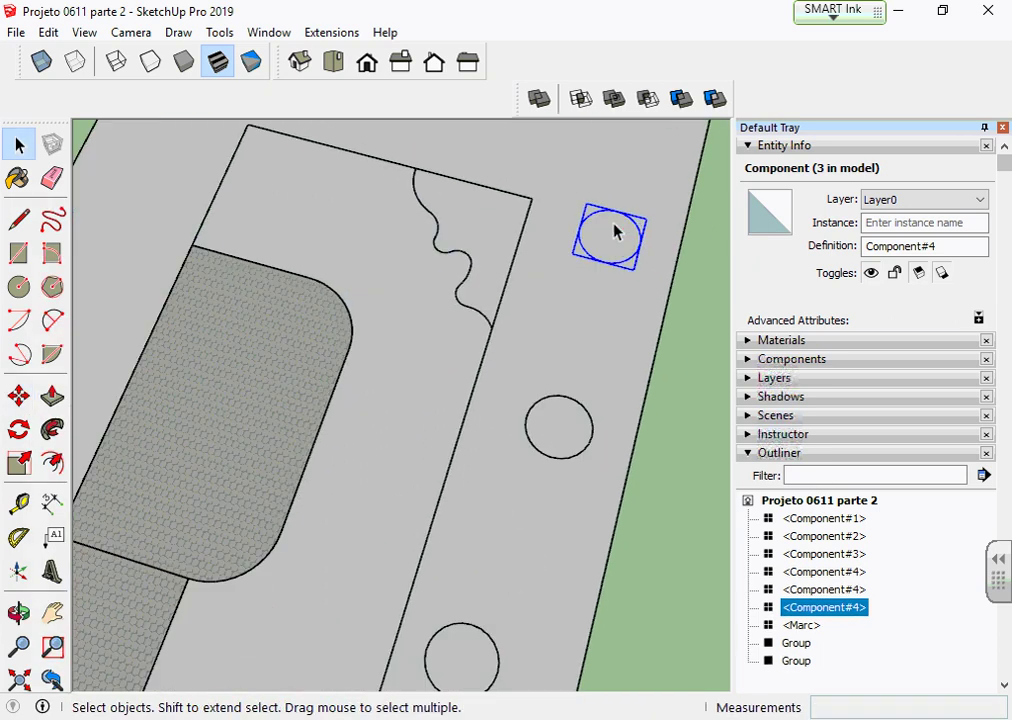
key("m")
left_click(612, 232)
key("ctrl")
scroll(610, 232, "down", 2)
scroll(540, 215, "down", 1)
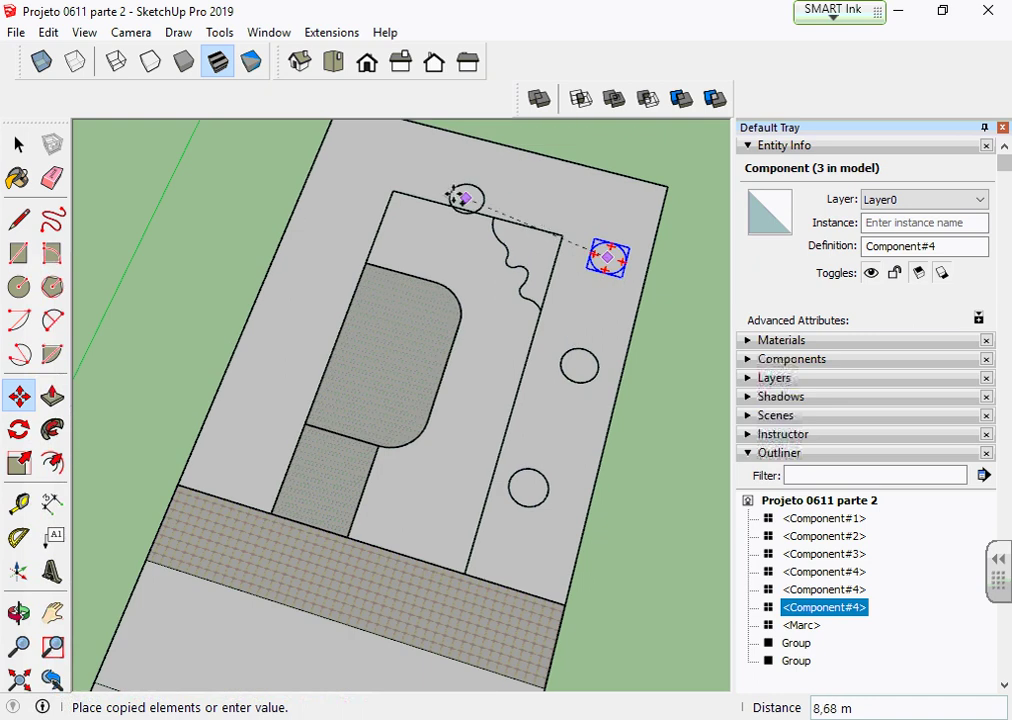
left_click(445, 165)
scroll(455, 168, "up", 1)
left_click(466, 170)
key("ctrl")
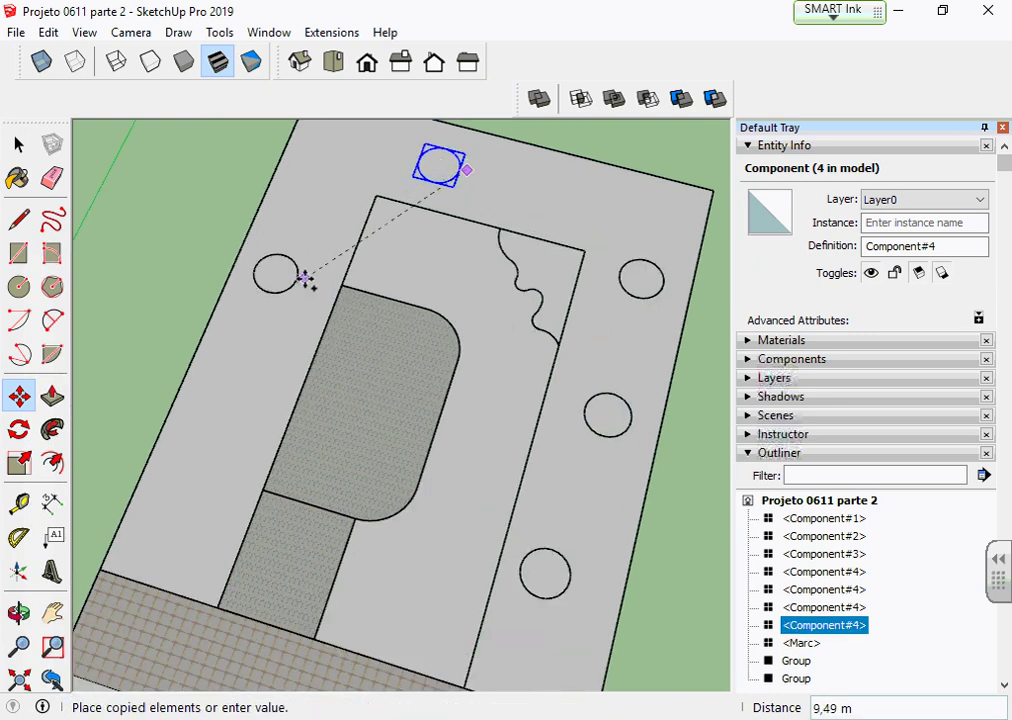
left_click(305, 280)
key("space")
scroll(599, 156, "down", 1)
left_click(700, 215)
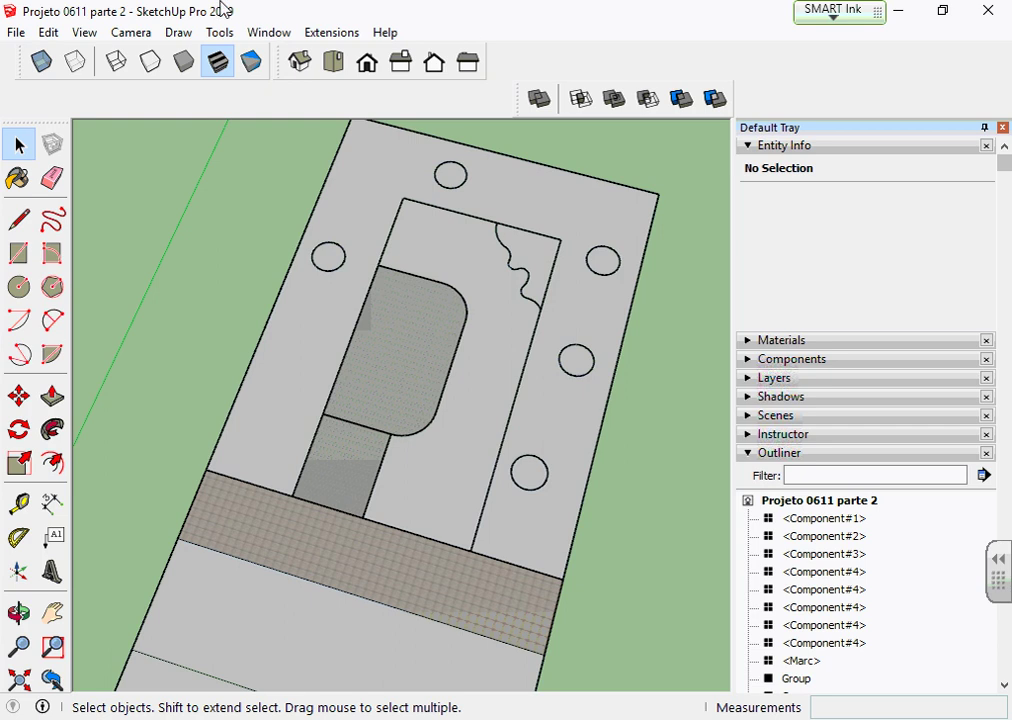
Turn on X-ray faces and shift a right-strip circle off the slab onto the lawn
left_click(41, 62)
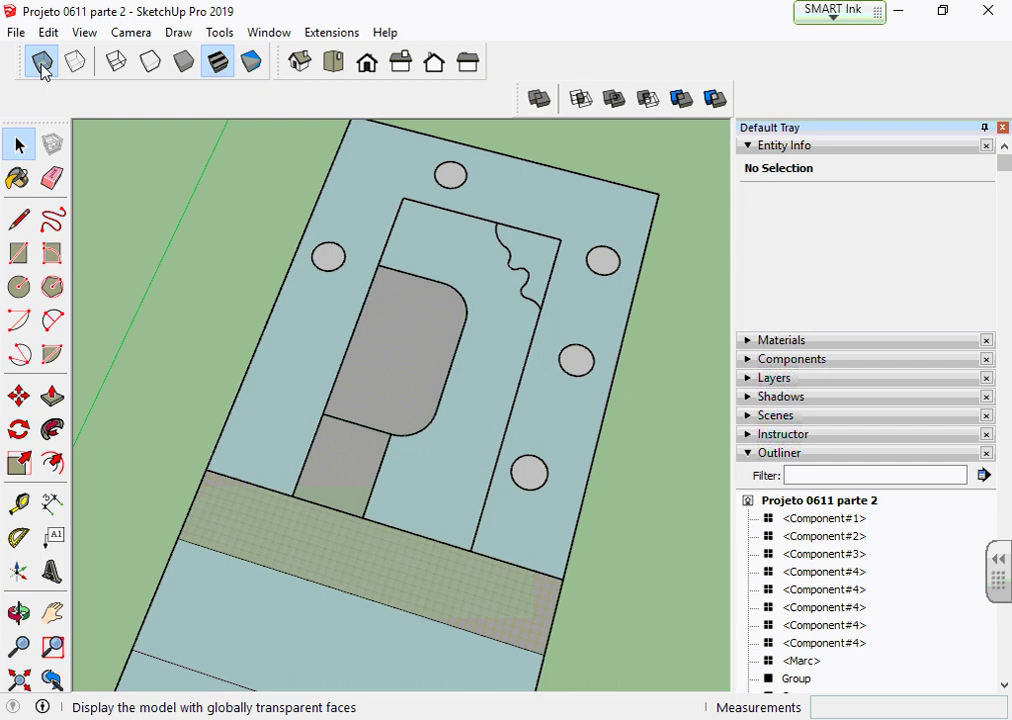
left_click(42, 64)
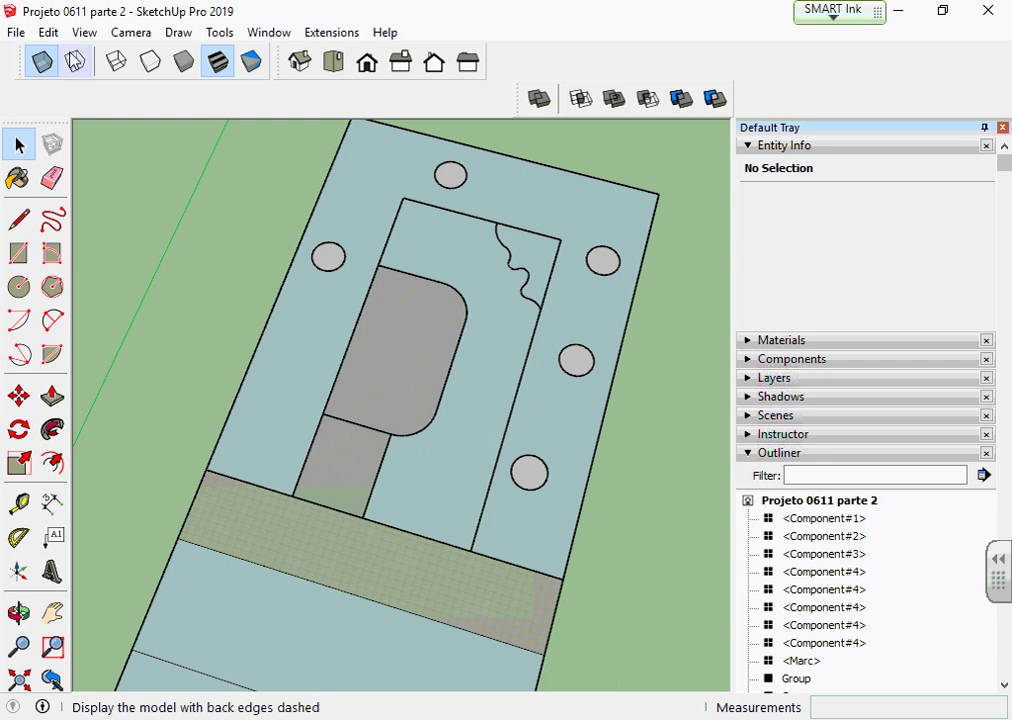
scroll(330, 190, "down", 2)
left_click(535, 336)
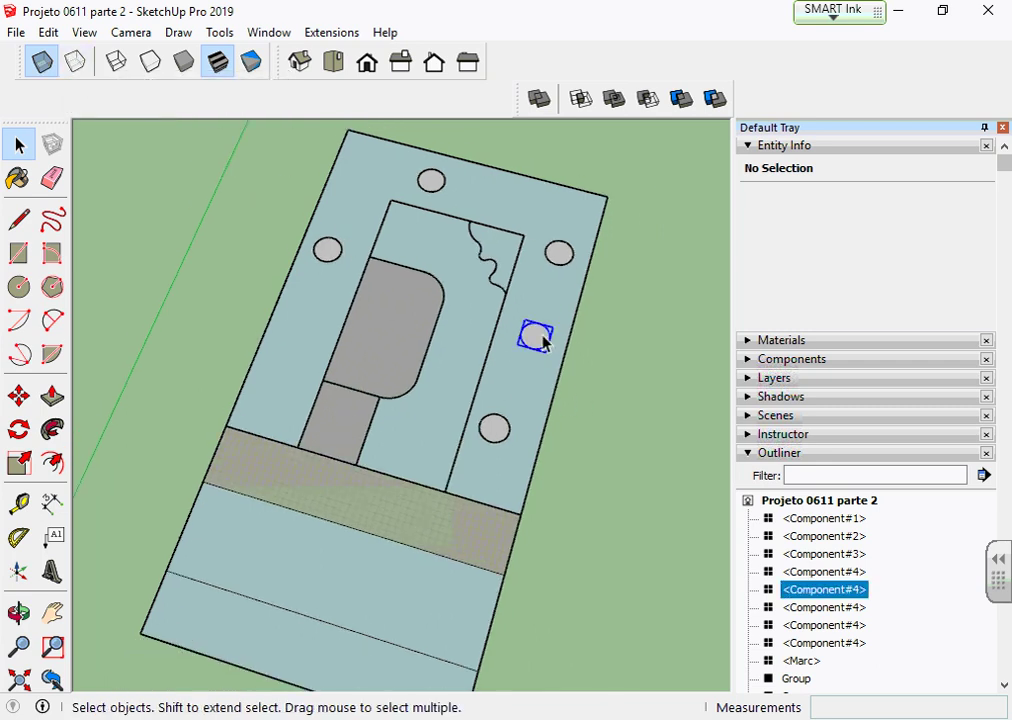
key("m")
left_click_drag(542, 343, 639, 353)
key("space")
Move that circle back onto the border strip, 6,62 m along it
scroll(687, 316, "up", 2)
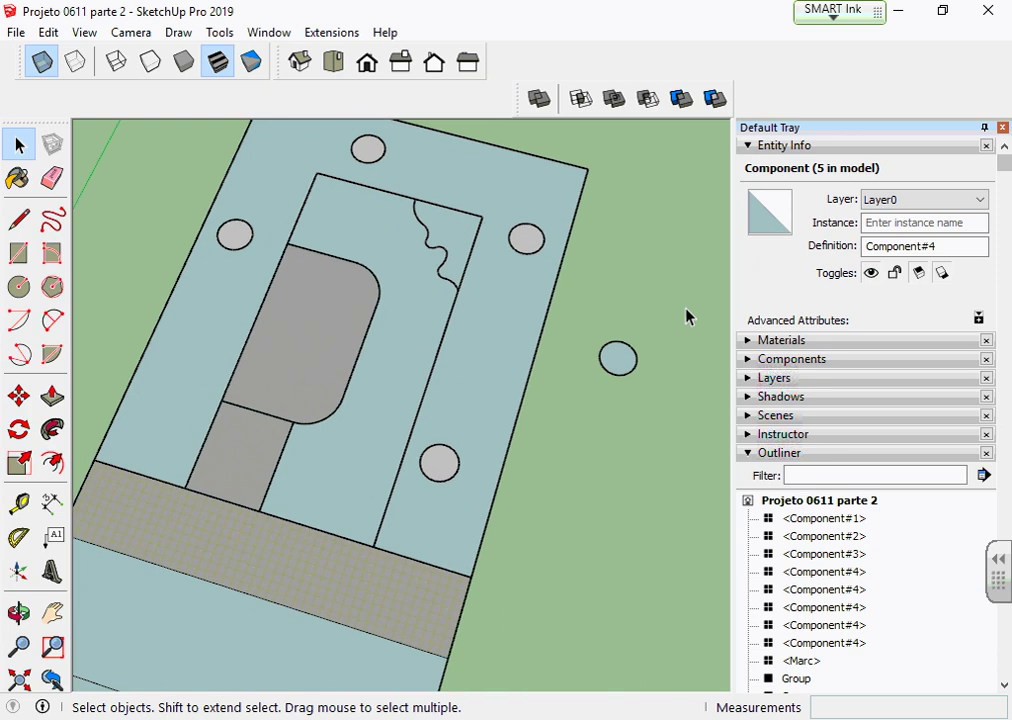
scroll(660, 360, "up", 1)
left_click(646, 389)
left_click(617, 373)
scroll(620, 373, "up", 3)
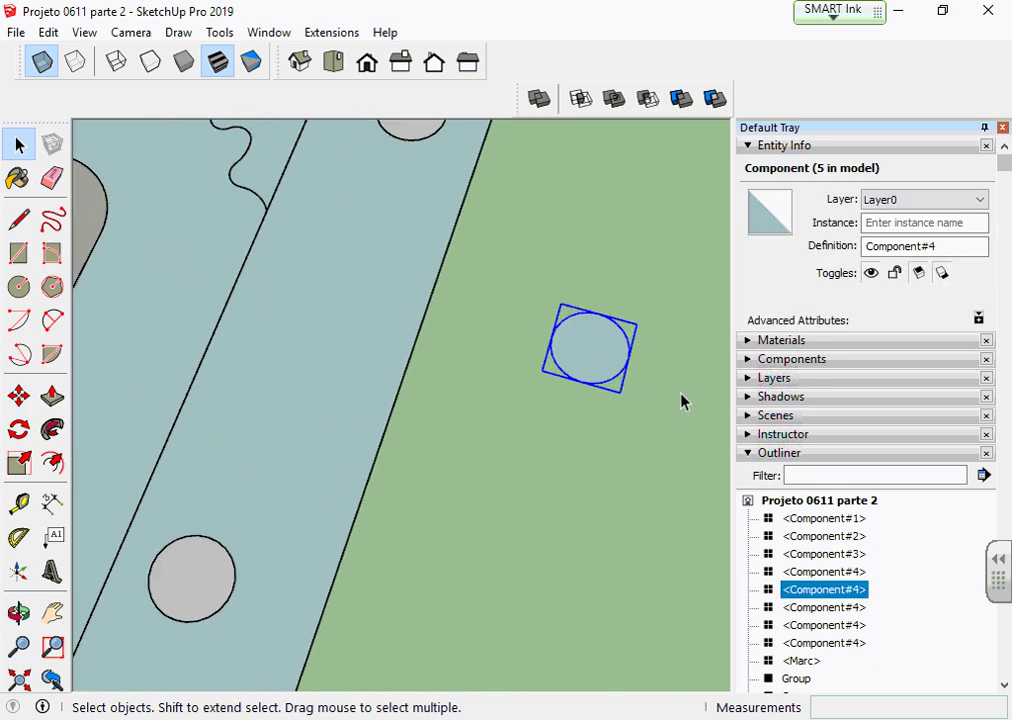
left_click(19, 396)
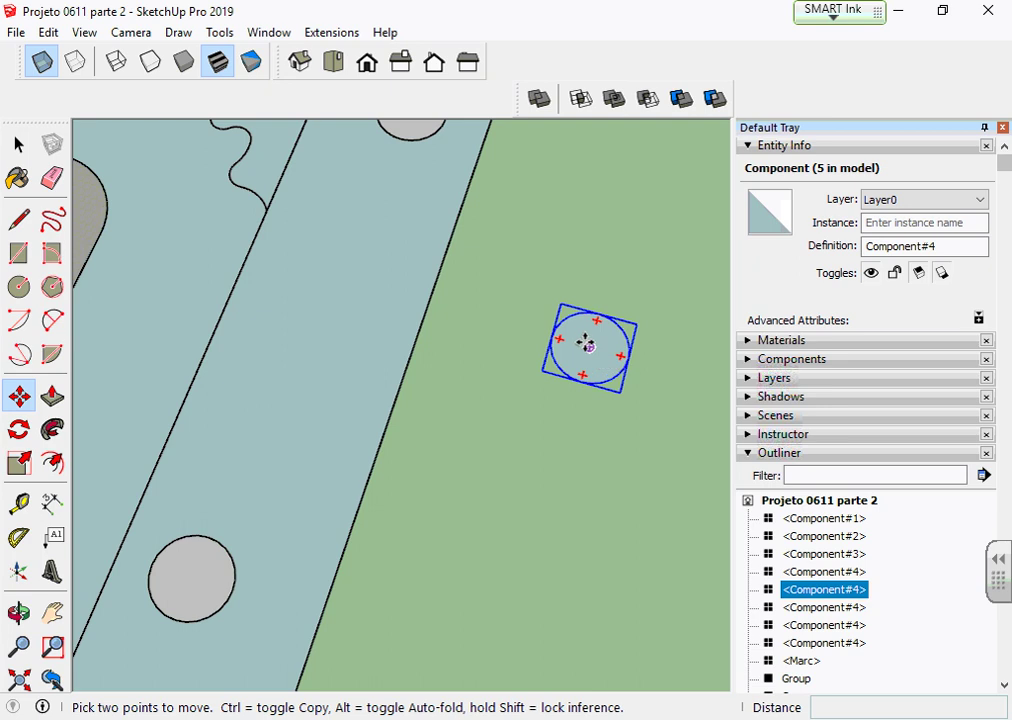
mouse_move(589, 348)
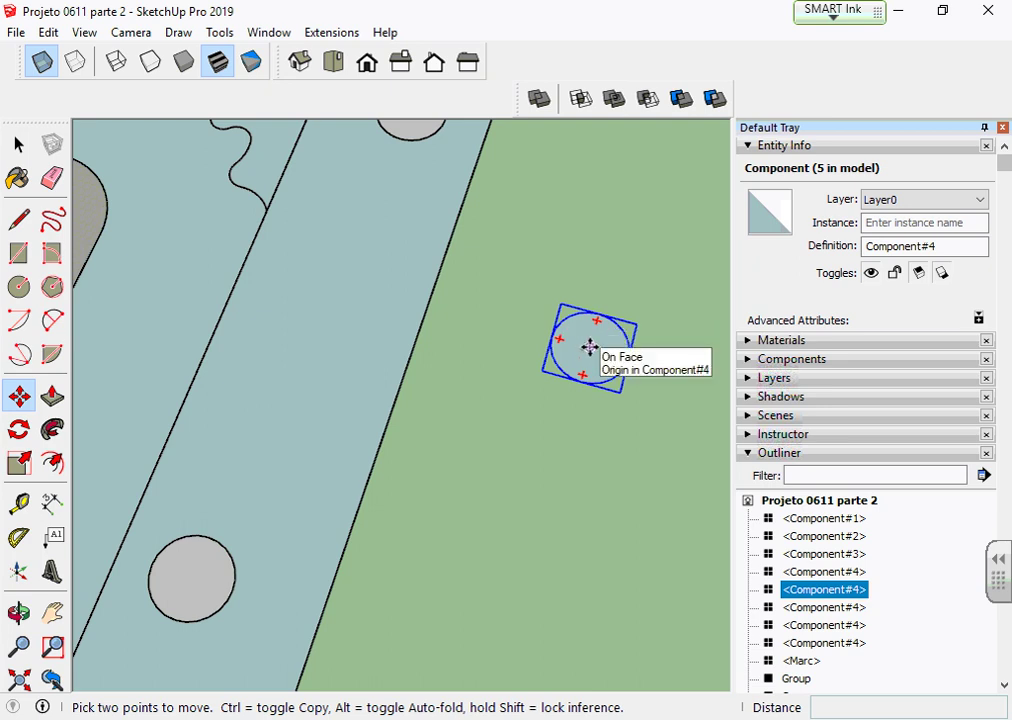
left_click(590, 347)
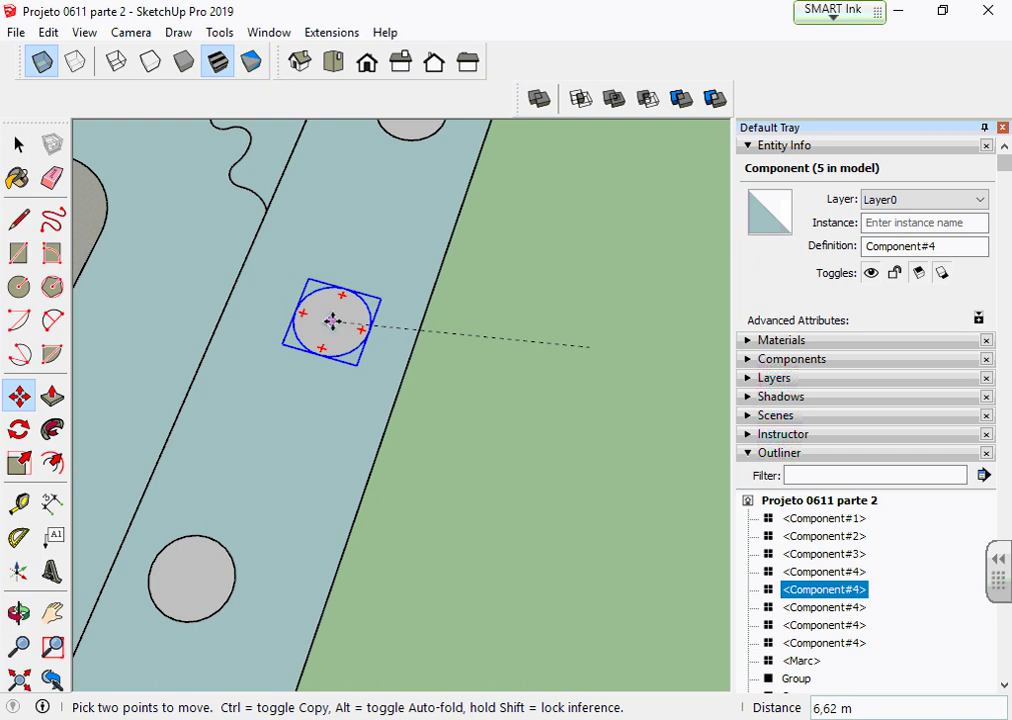
left_click(332, 320)
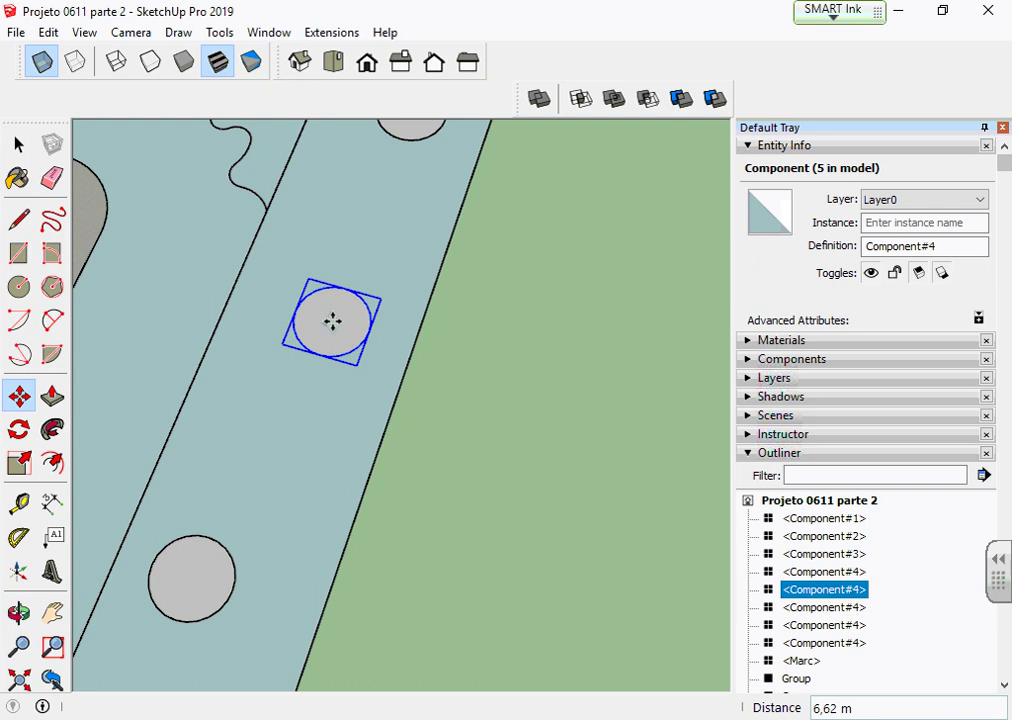
scroll(332, 321, "down", 1)
scroll(438, 425, "down", 1)
key("space")
scroll(520, 434, "down", 3)
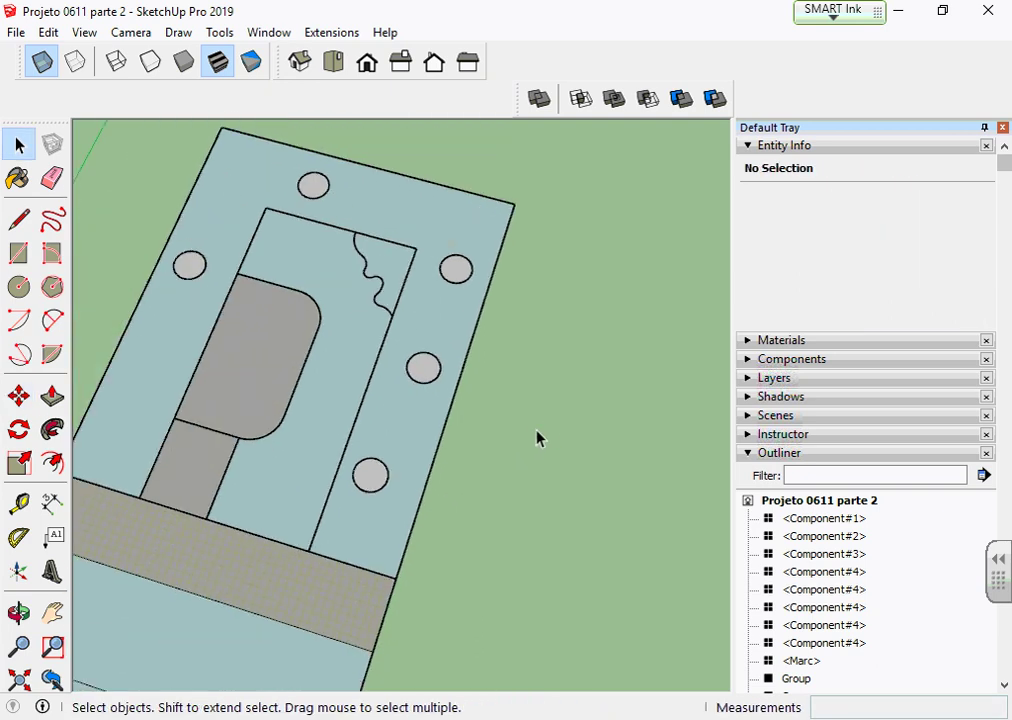
middle_click_drag(537, 437, 429, 384)
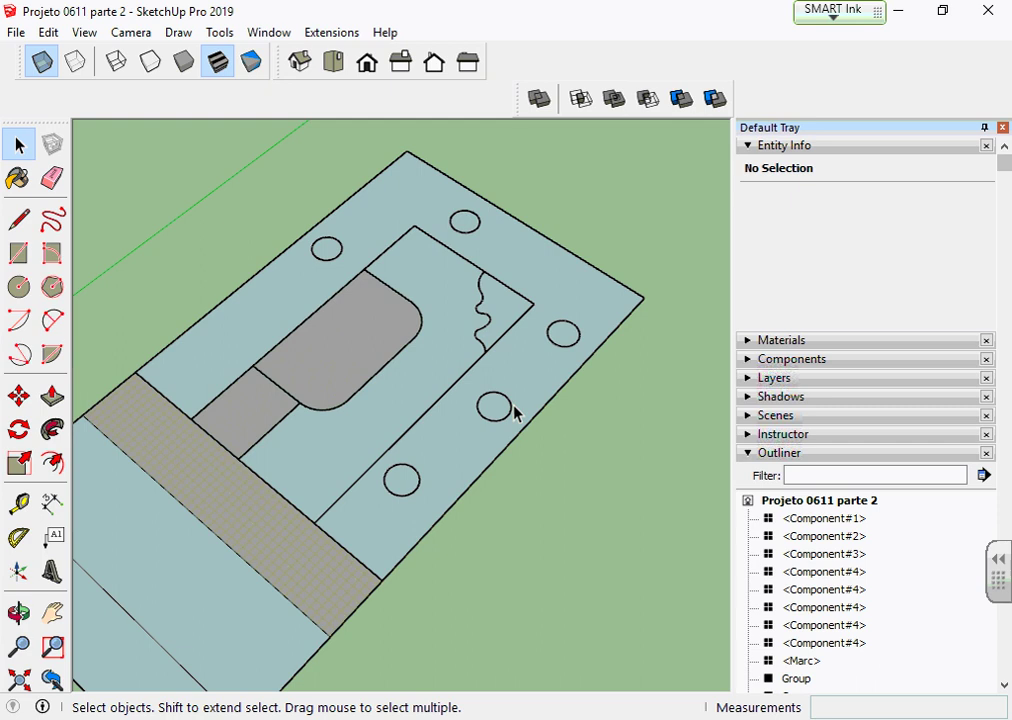
middle_click_drag(513, 413, 533, 400)
scroll(450, 486, "up", 2)
scroll(450, 486, "up", 3)
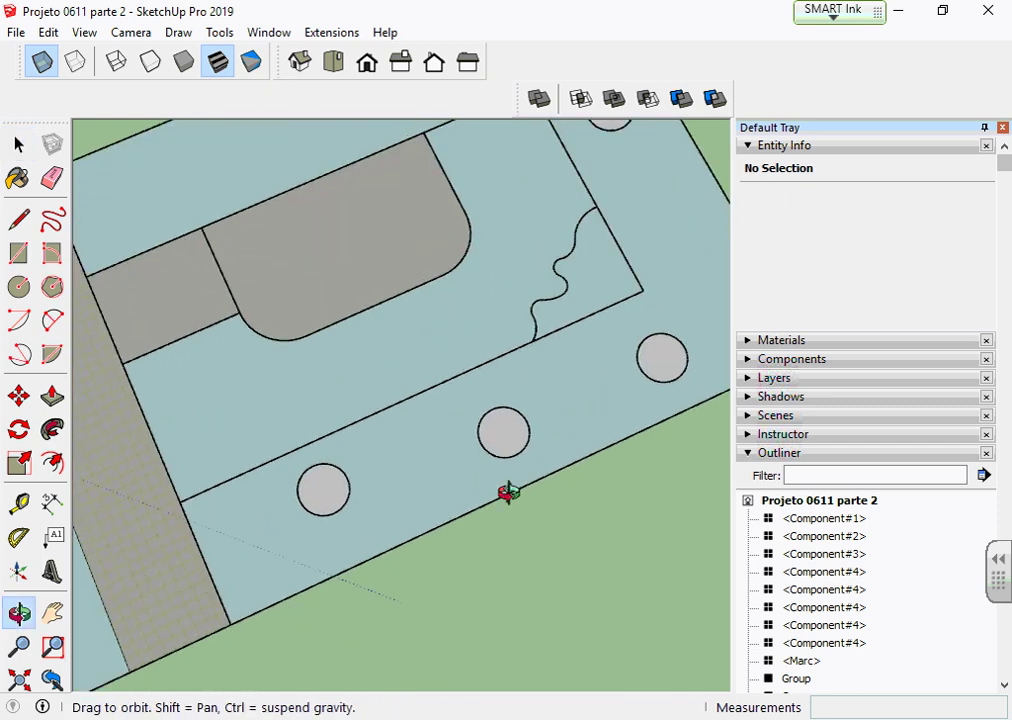
middle_click_drag(506, 492, 424, 519)
scroll(492, 540, "up", 2)
scroll(491, 520, "up", 2)
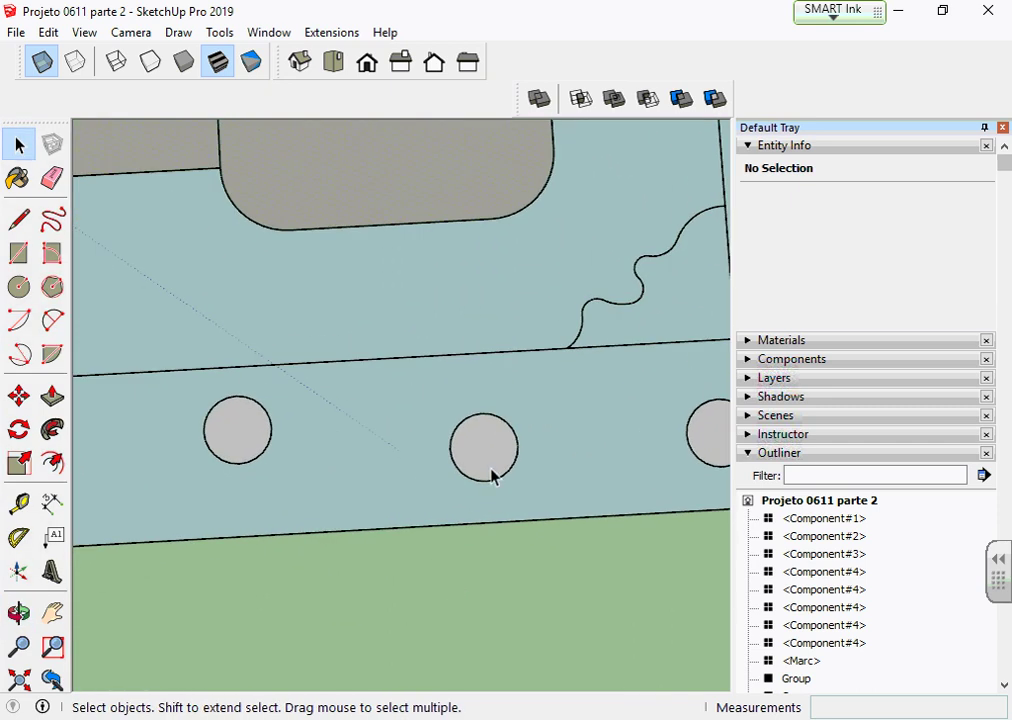
left_click(492, 477)
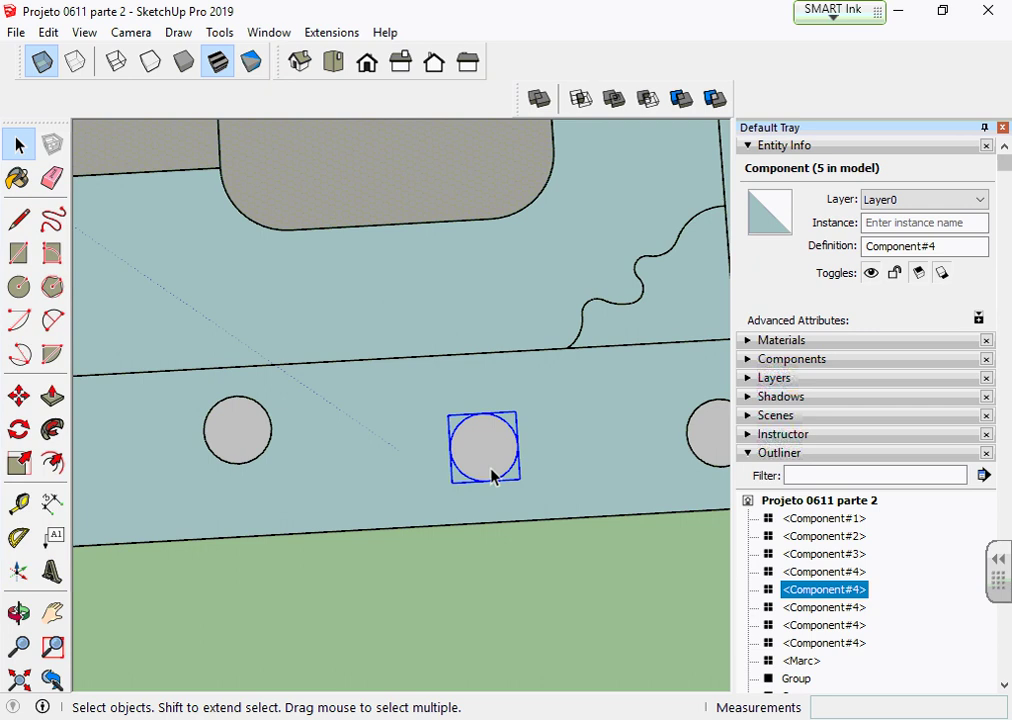
left_click(463, 580)
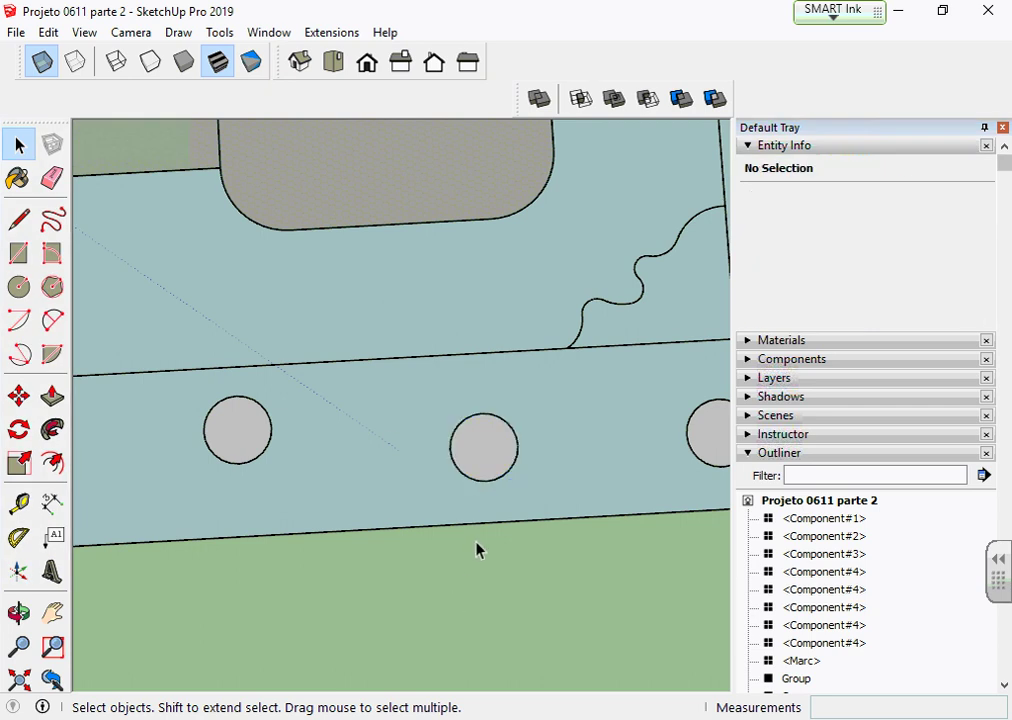
left_click(490, 462)
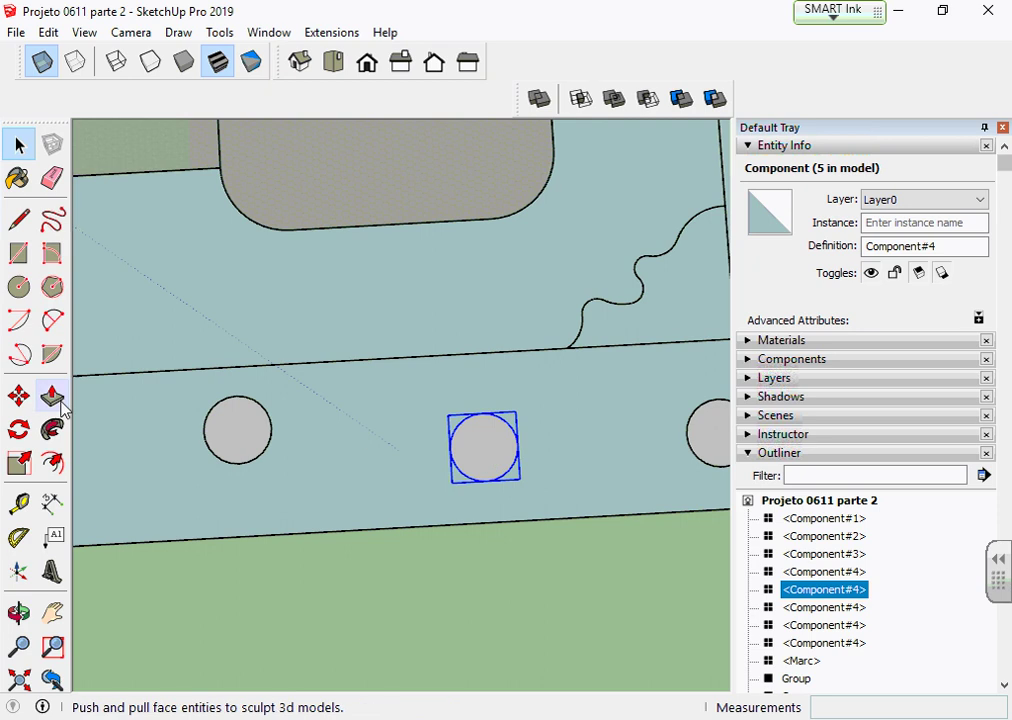
Copy a circle so the copy sits beside the middle circle
left_click(18, 396)
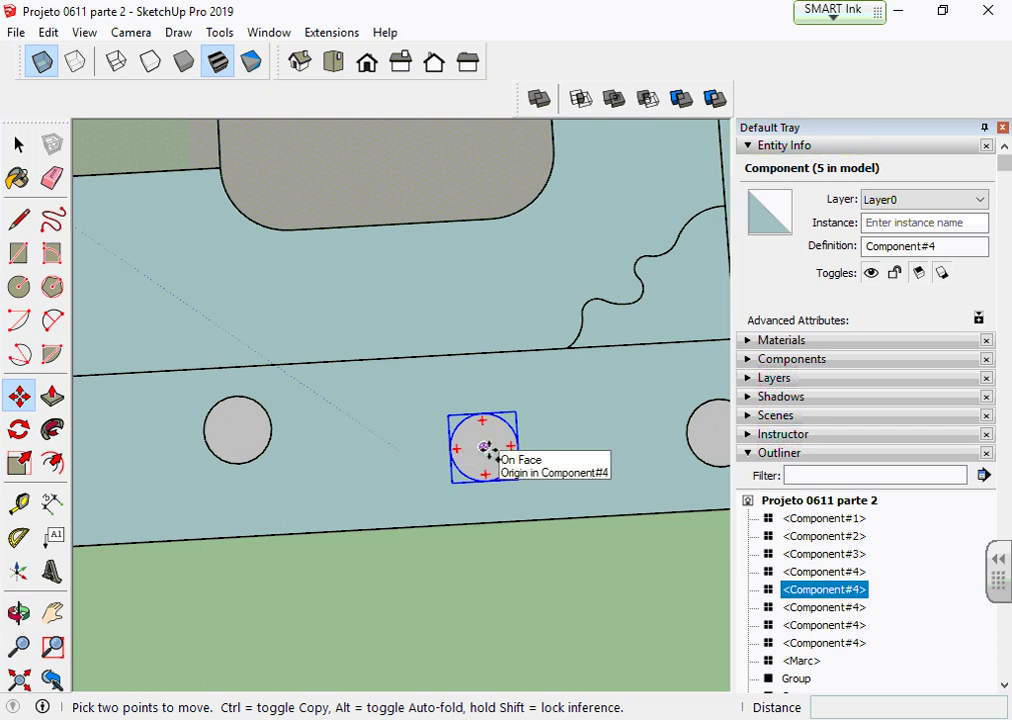
key("ctrl")
left_click(484, 447)
left_click(589, 404)
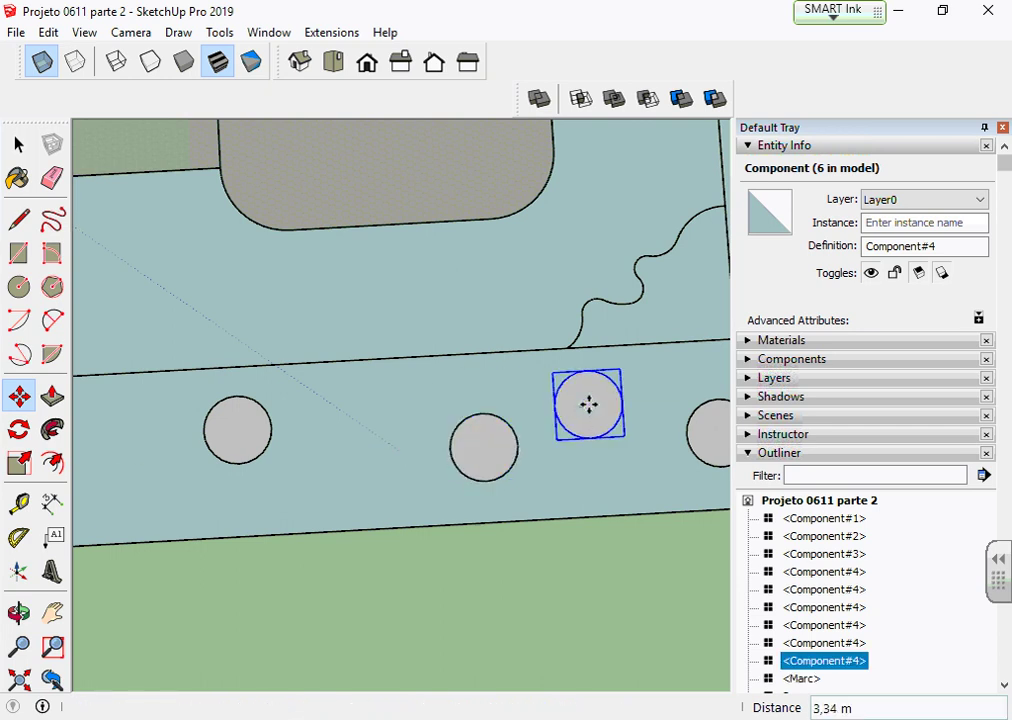
key("space")
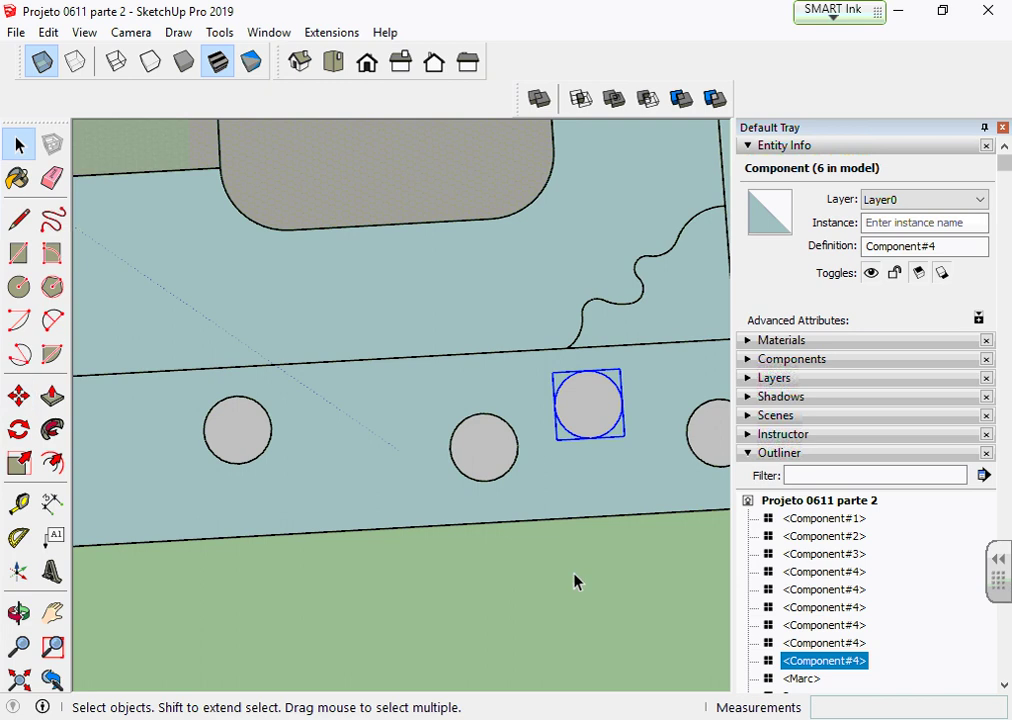
left_click(574, 583)
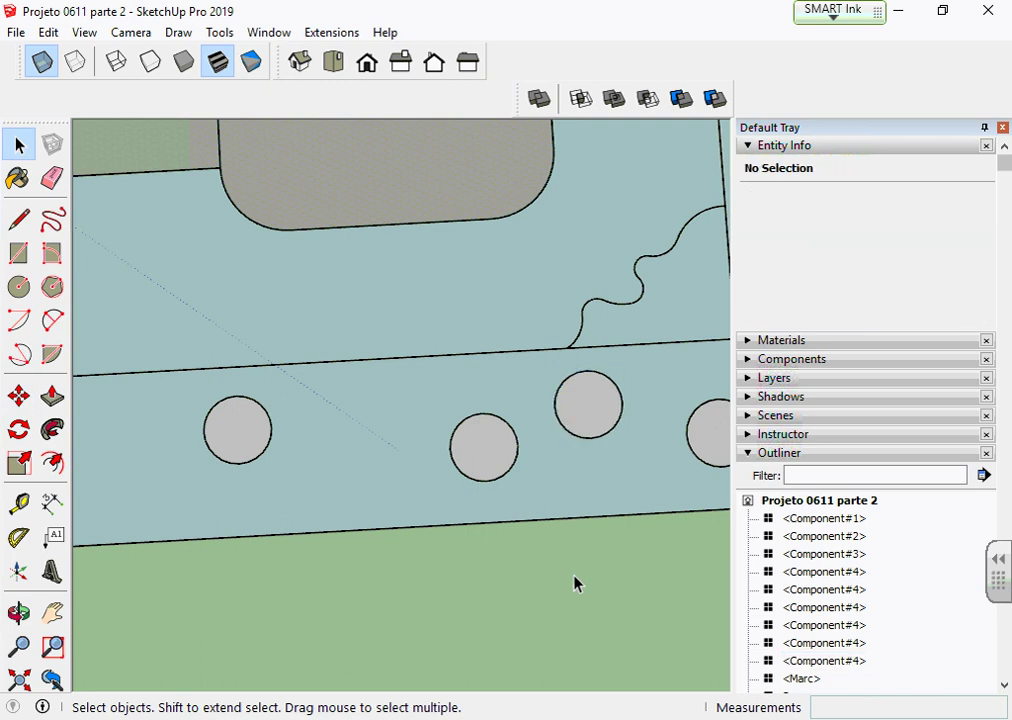
Delete three extra tree circles from the lower bed, keeping and selecting the leftmost one
scroll(574, 583, "down", 2)
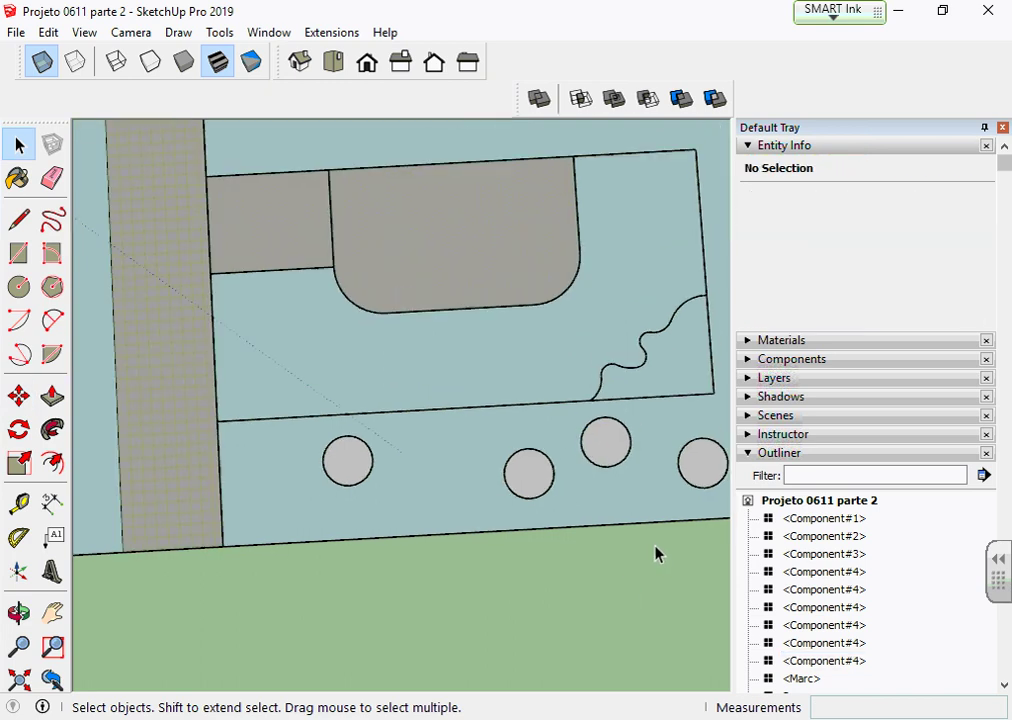
scroll(655, 553, "down", 1)
middle_click_drag(479, 545, 357, 506, "shift")
left_click(438, 461)
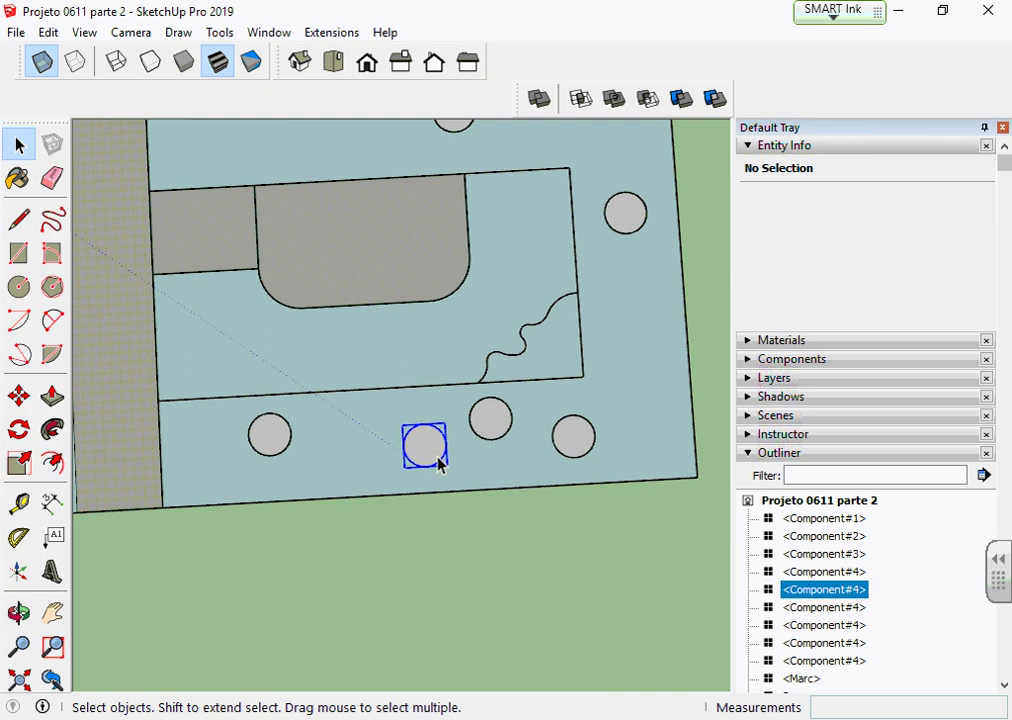
key("Delete")
left_click(504, 420)
key("Delete")
left_click(585, 440)
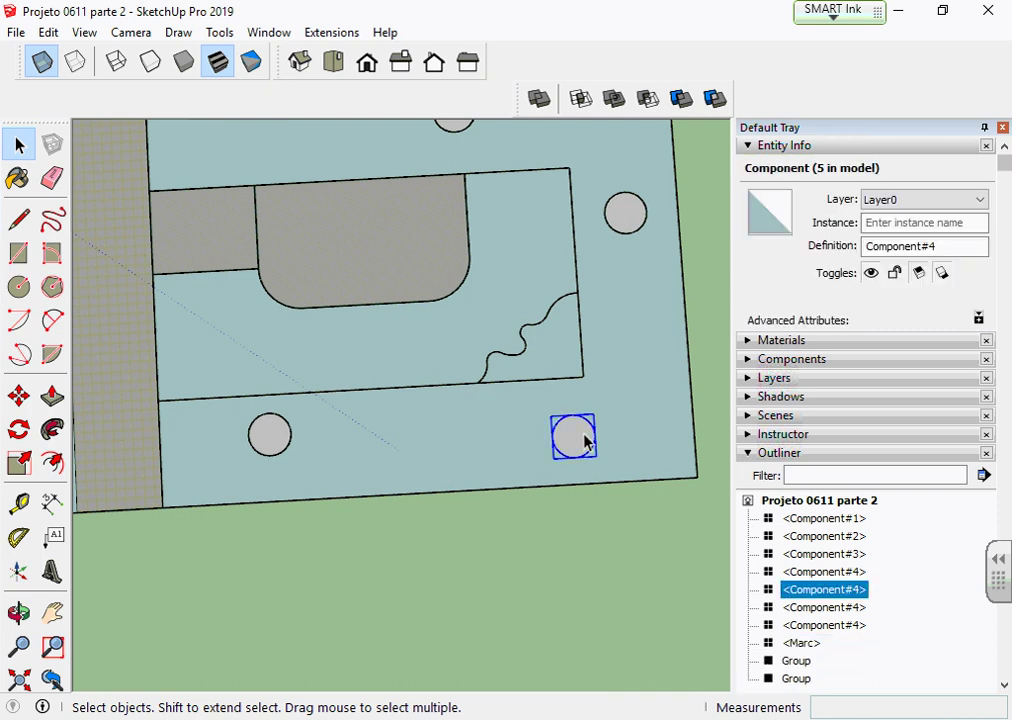
key("Delete")
left_click(258, 446)
scroll(265, 447, "up", 2)
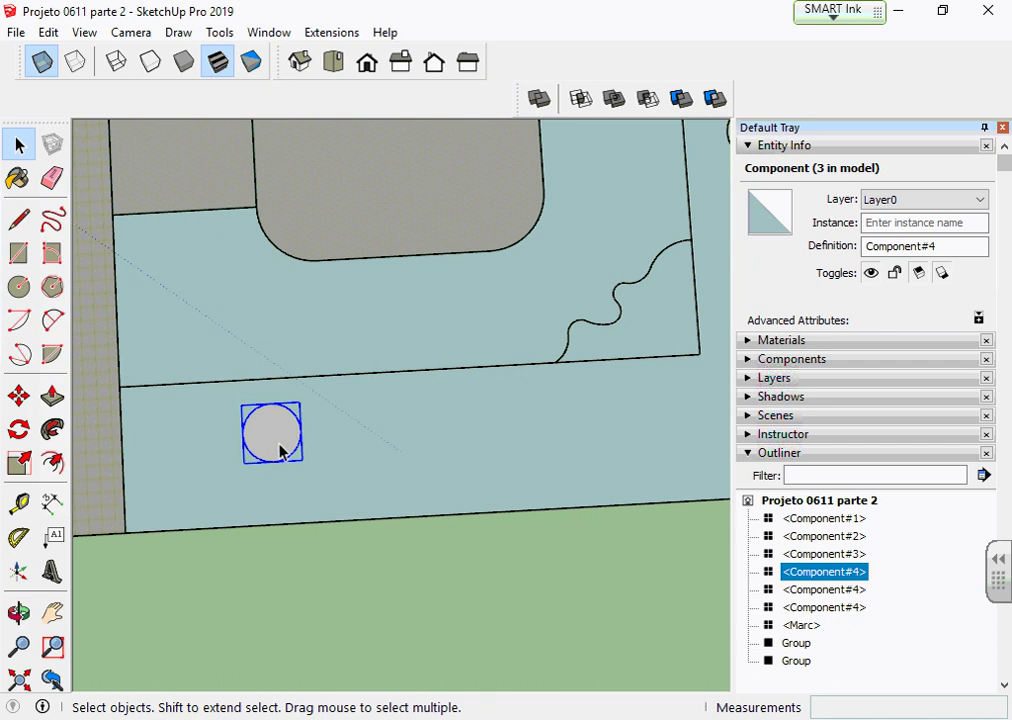
Copy the leftmost circle just to its right and array it x5 into six circles
left_click(334, 560)
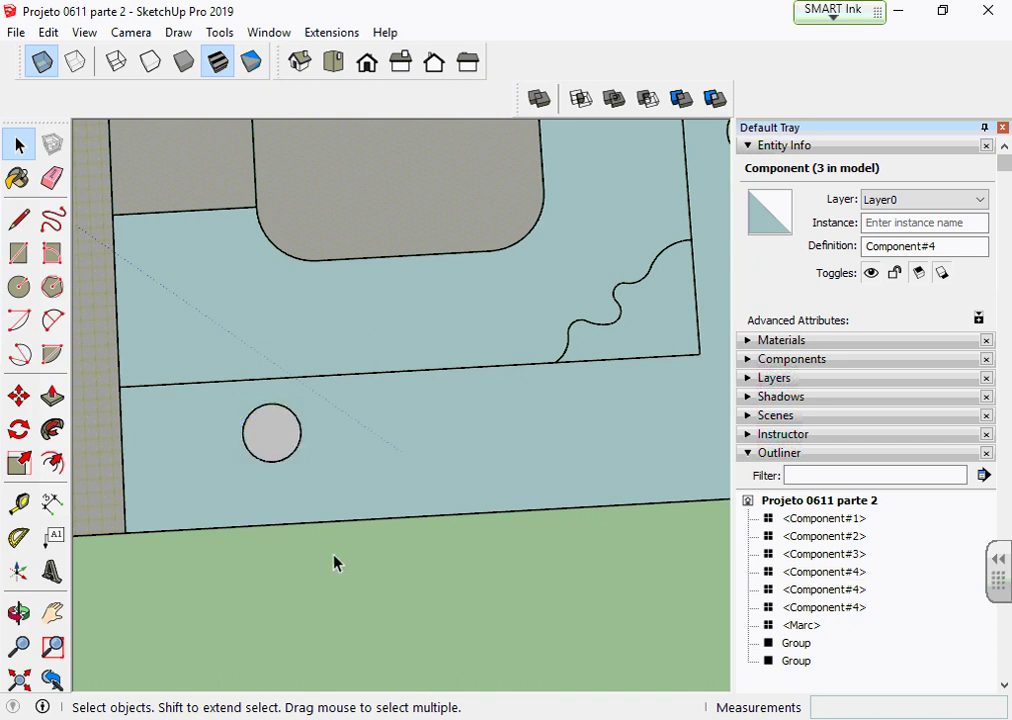
left_click(289, 440)
left_click(20, 398)
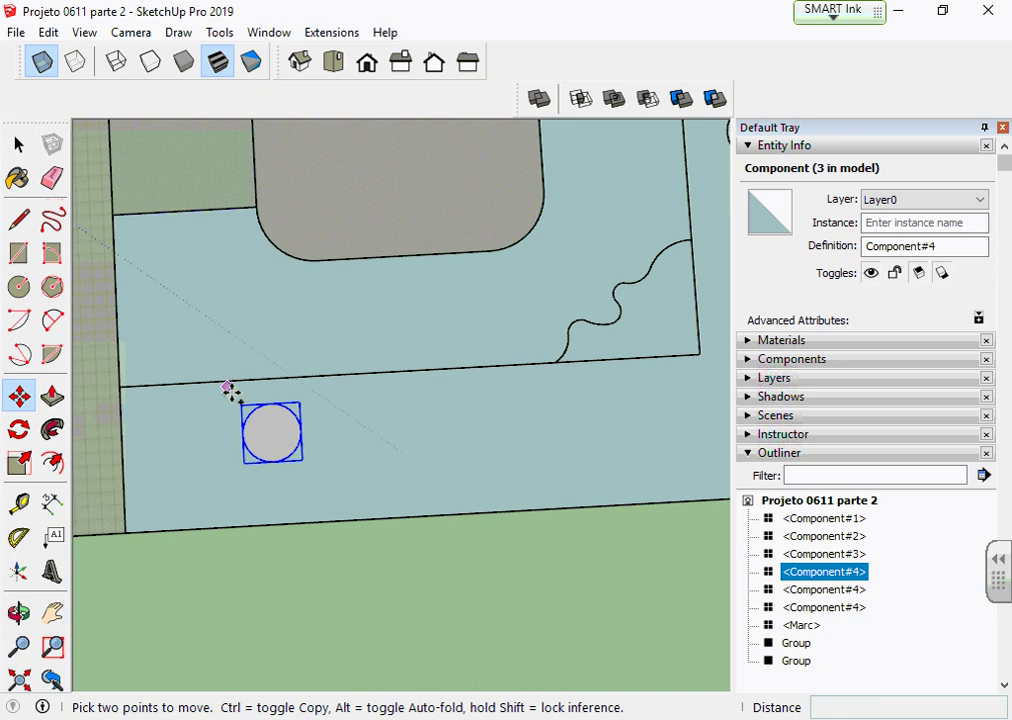
left_click(271, 432)
key("ctrl")
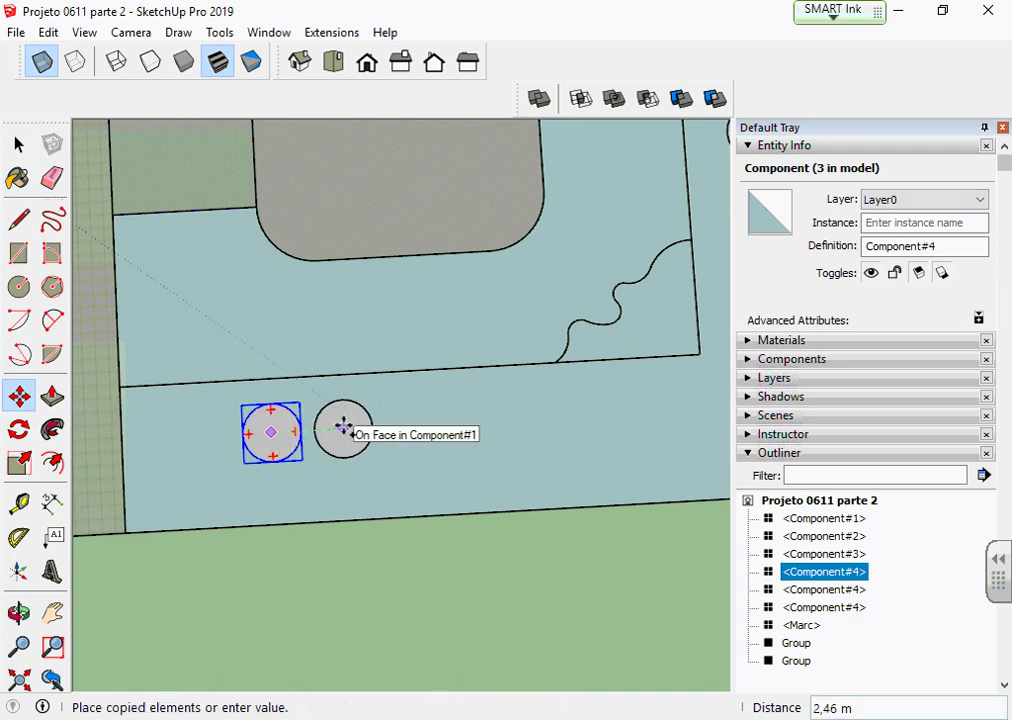
left_click(343, 428)
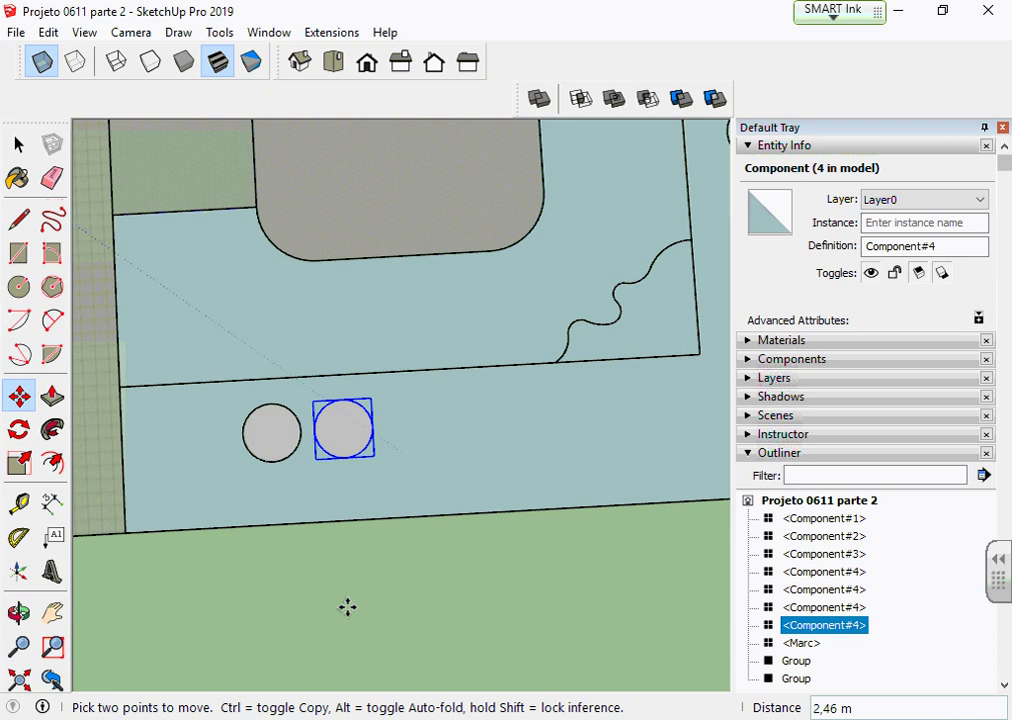
type("x5")
key("Return")
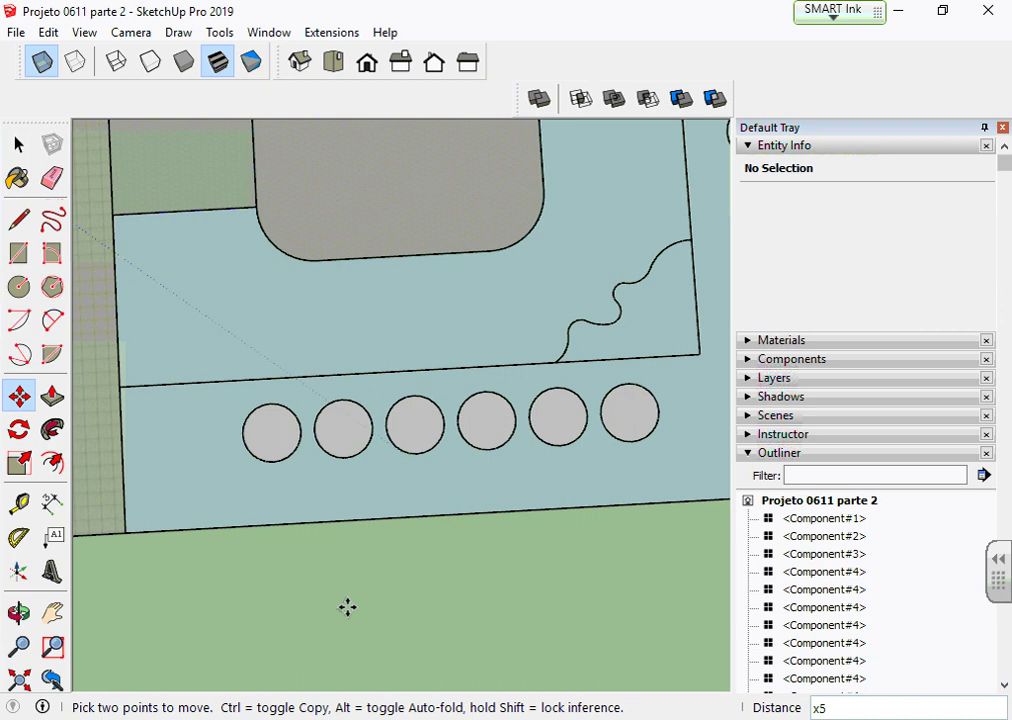
scroll(347, 607, "down", 3)
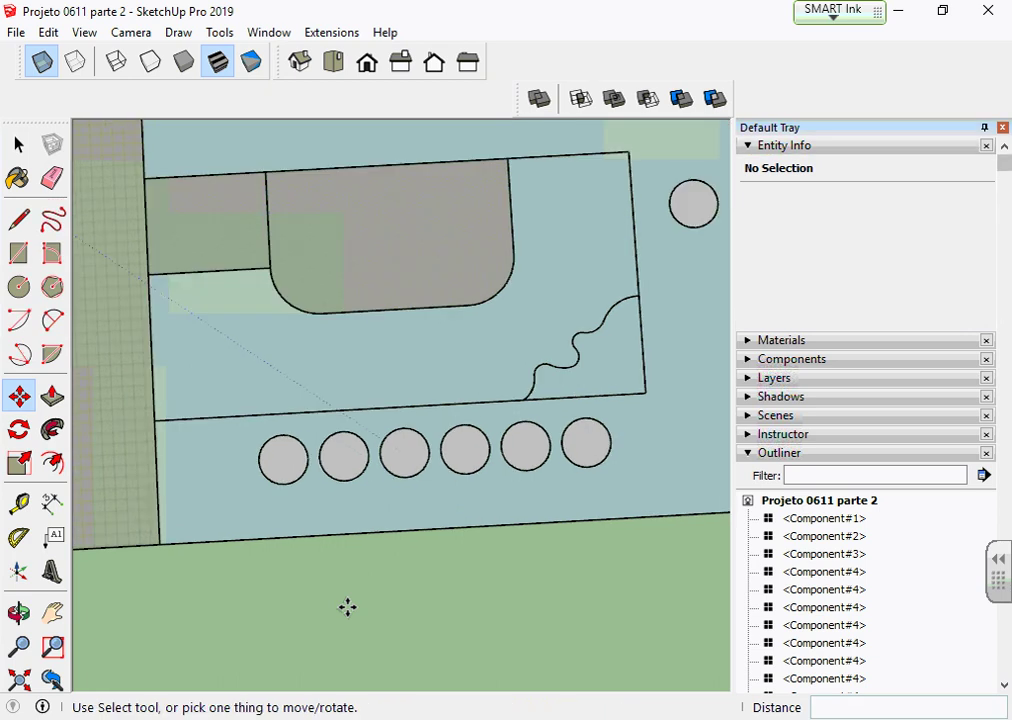
key("space")
mouse_move(361, 562)
middle_mouse_down()
mouse_move(501, 452)
mouse_move(364, 517)
middle_mouse_up()
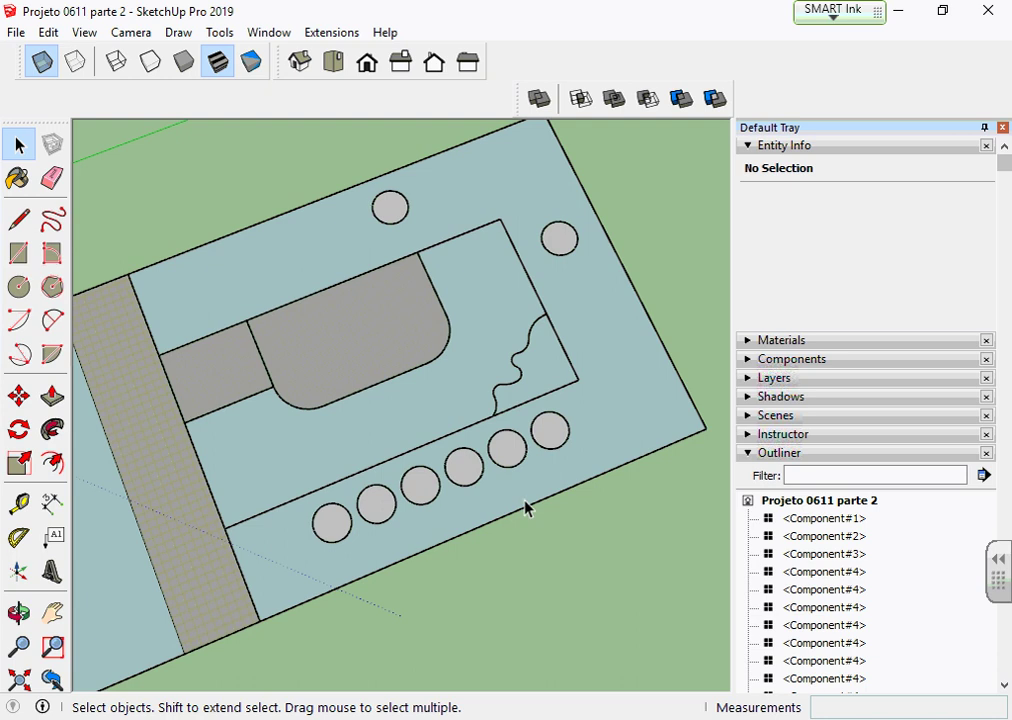
Switch to Top view (F2) and undo the copies, leaving one circle selected
key("F2")
middle_click(343, 556)
middle_click(339, 545)
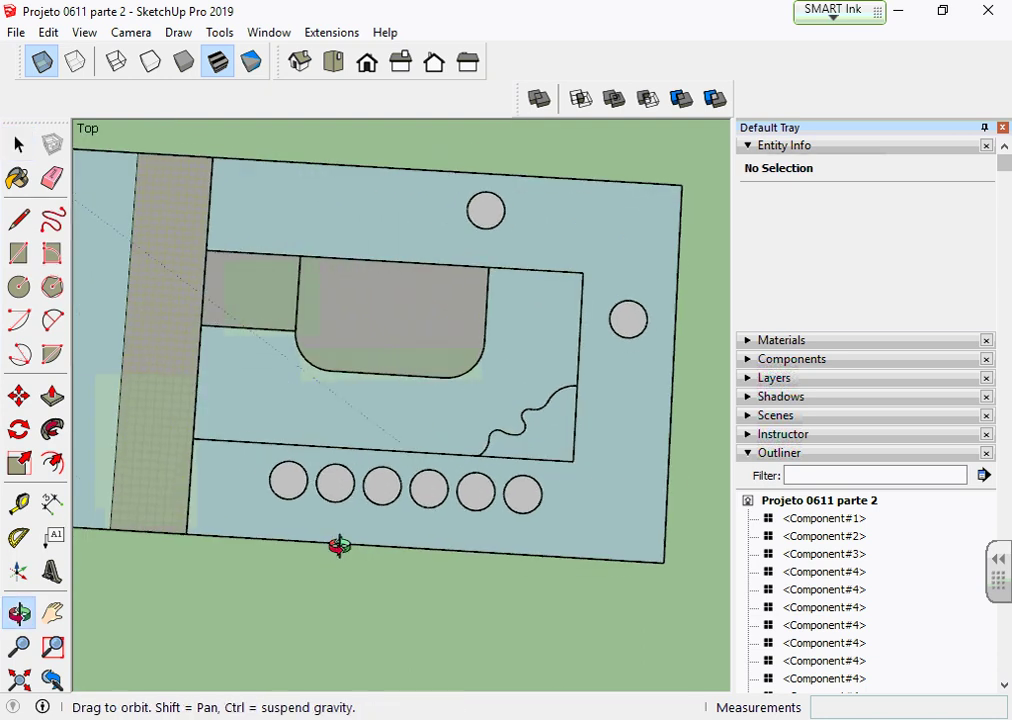
key("space")
key("ctrl+z")
scroll(310, 505, "up", 3)
left_click(305, 490)
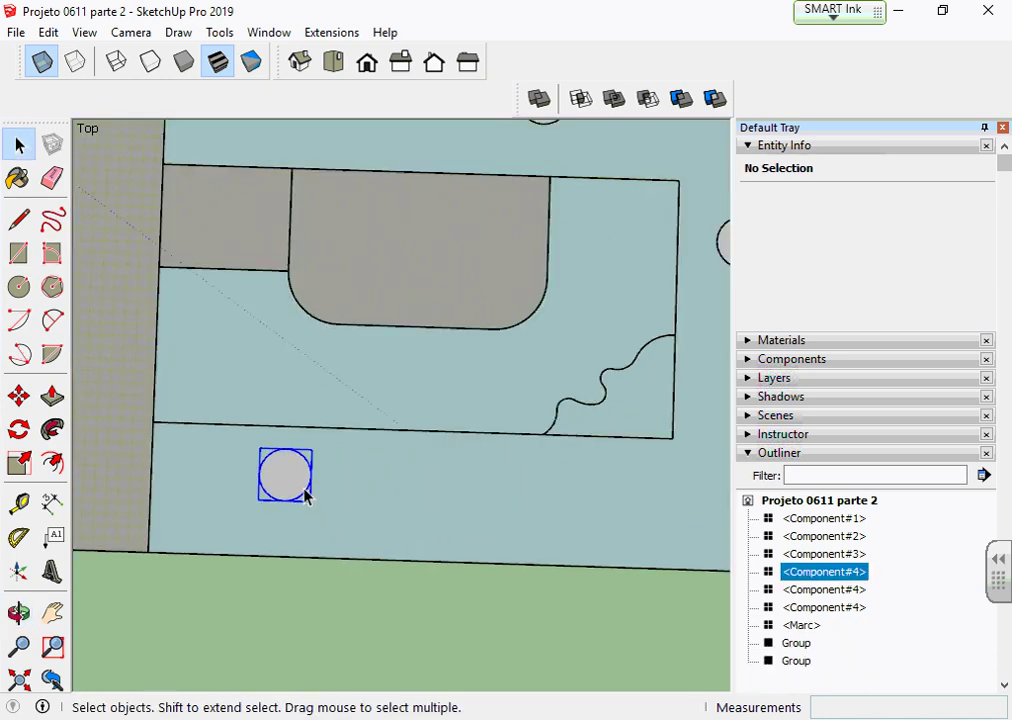
scroll(305, 490, "up", 2)
Copy the circle 2,89 m to the right and array it x5 into six circles
left_click(18, 396)
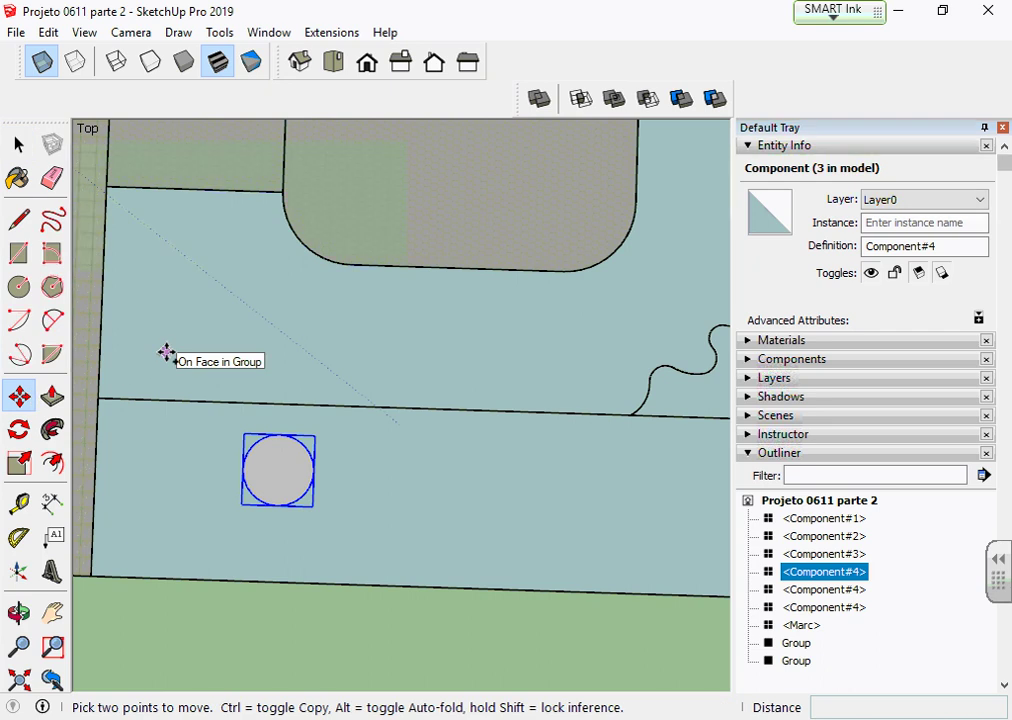
scroll(278, 470, "up", 1)
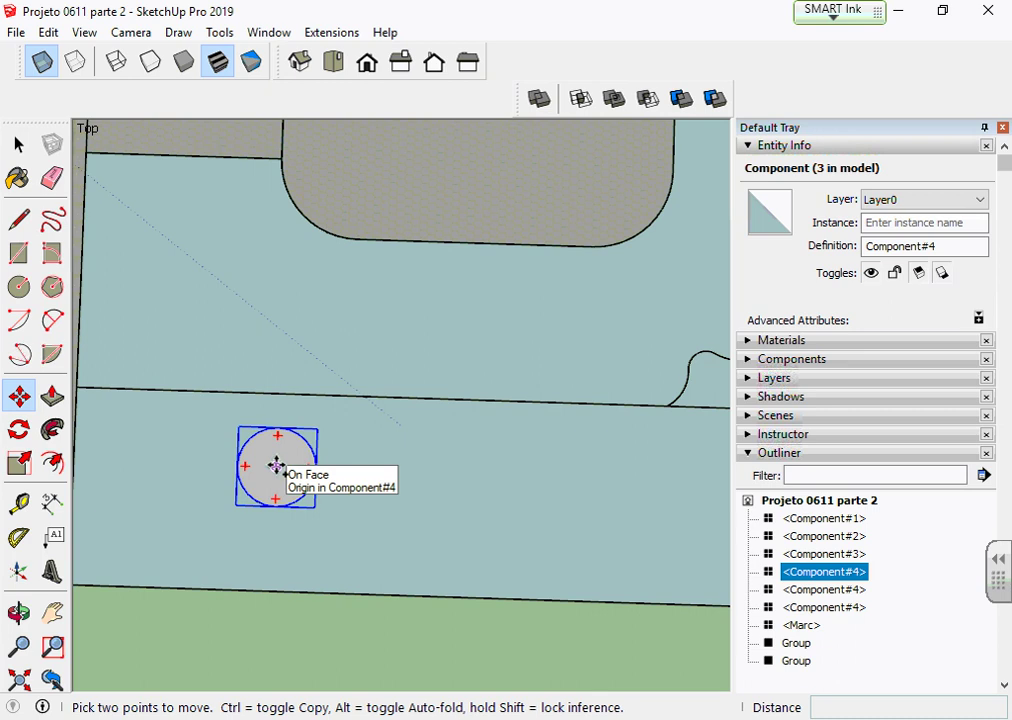
key("ctrl")
left_click(276, 466)
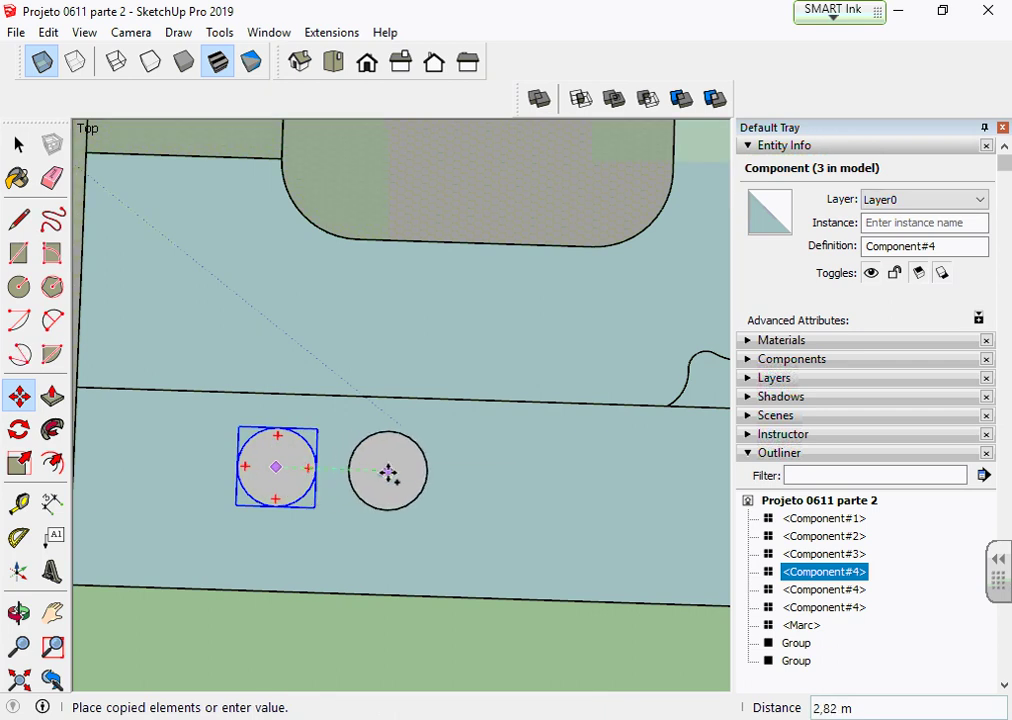
left_click(390, 470)
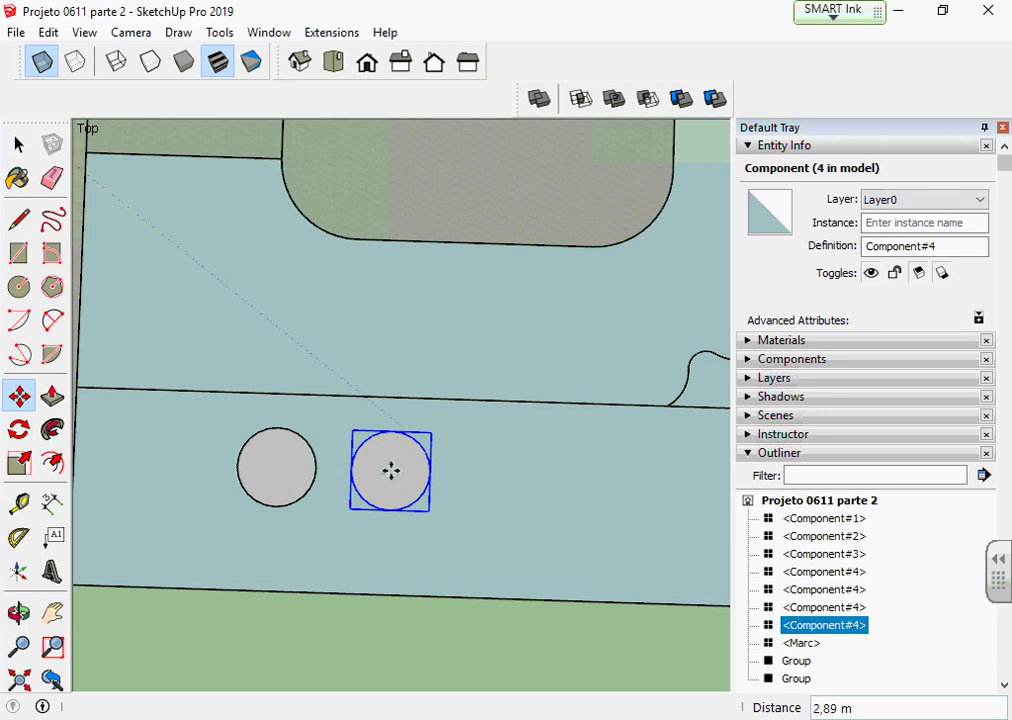
type("x5")
key("Return")
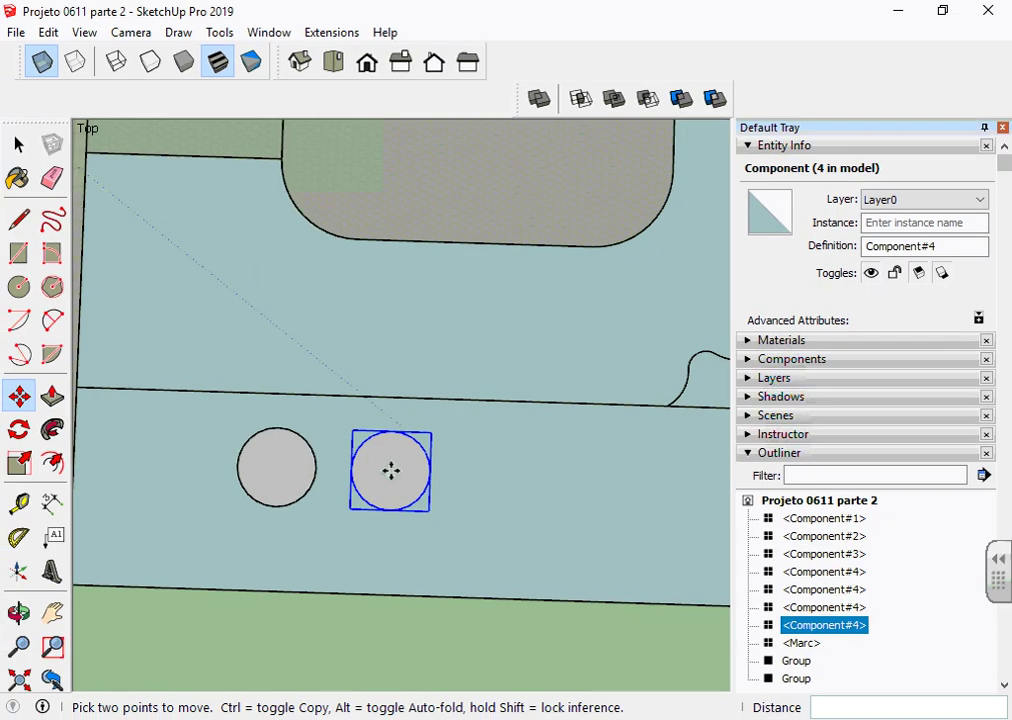
type("x")
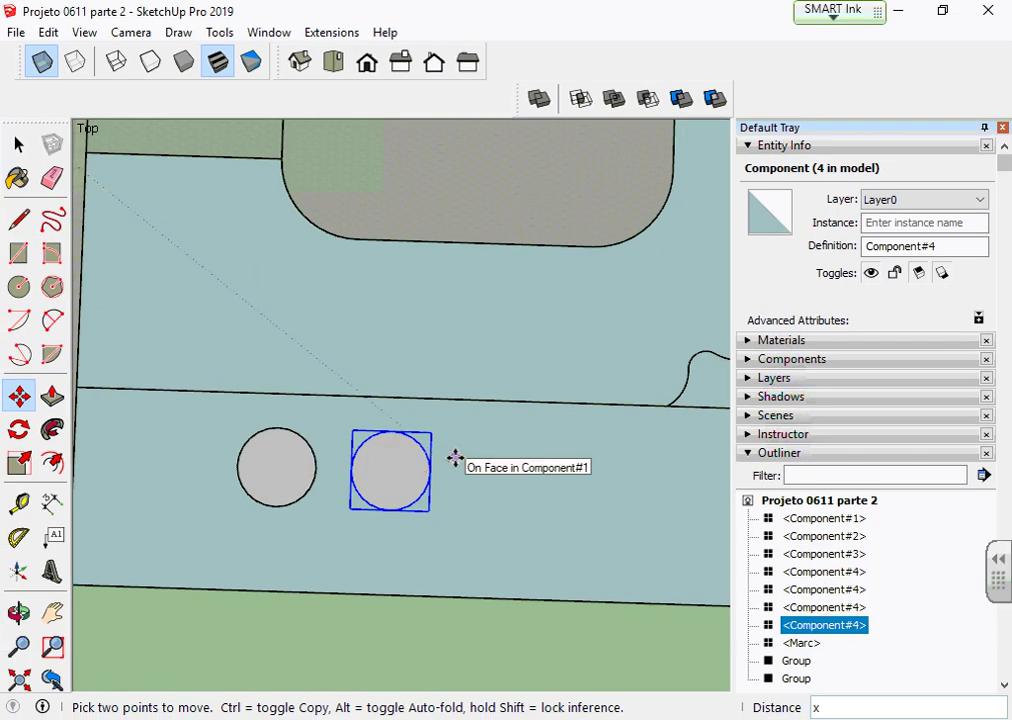
type("5")
key("Return")
scroll(373, 478, "down", 2)
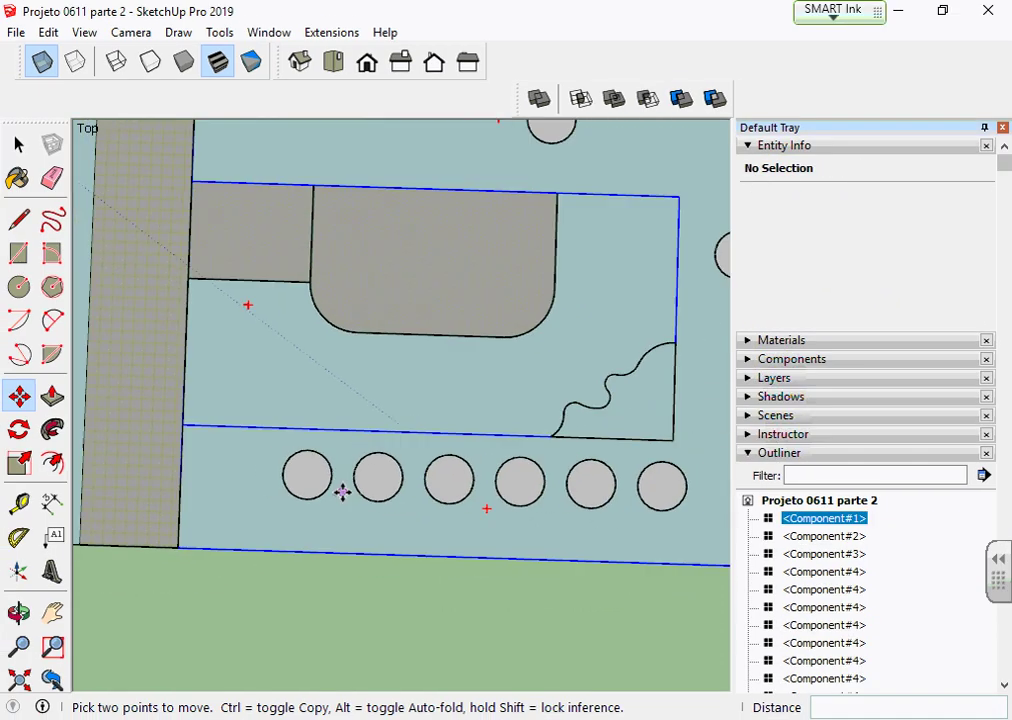
scroll(341, 492, "down", 1)
key("space")
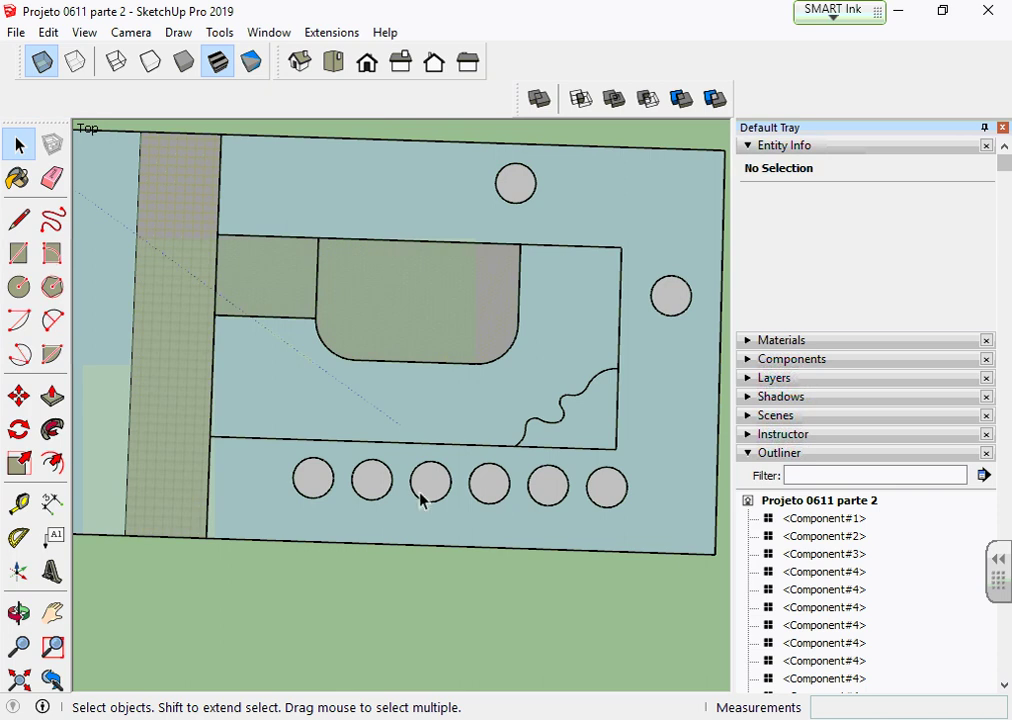
Orbit to a perspective view along the lower bed and select its first tree circle
middle_click_drag(420, 497, 565, 400)
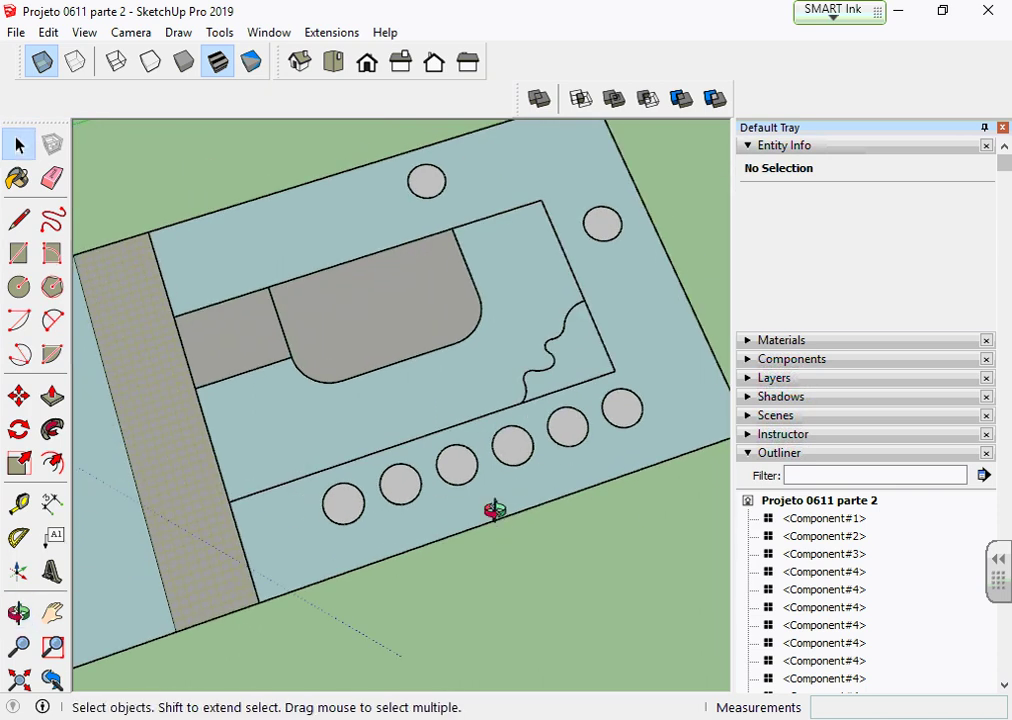
middle_click_drag(492, 510, 500, 525)
left_click(660, 715)
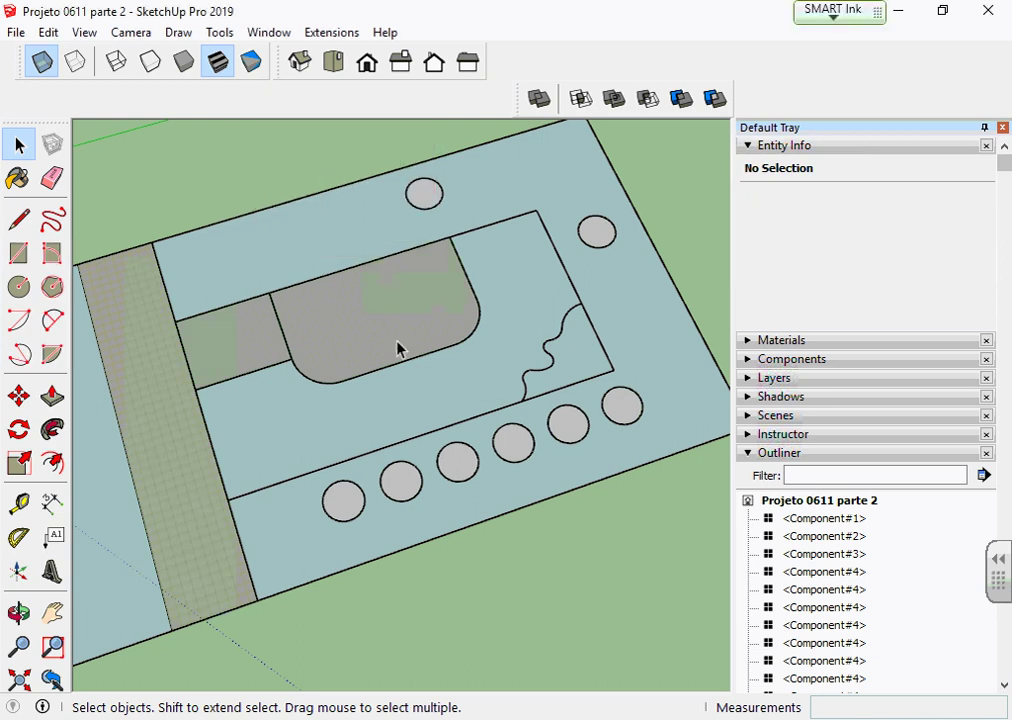
mouse_move(397, 345)
middle_mouse_down()
mouse_move(445, 507)
mouse_move(490, 429)
mouse_move(538, 398)
middle_mouse_up()
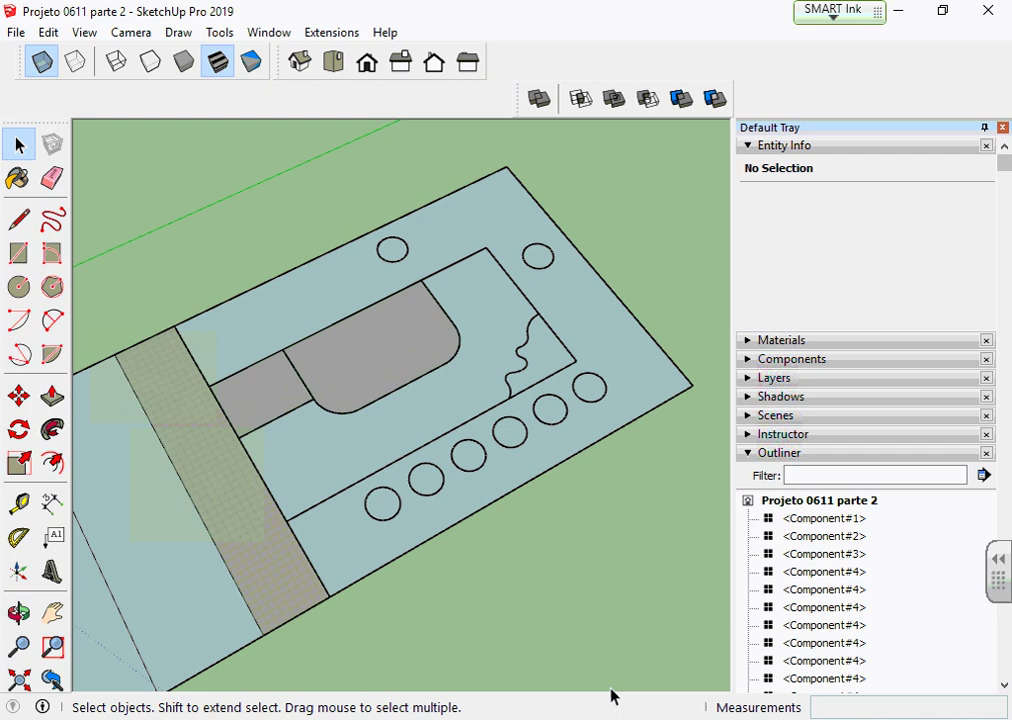
mouse_move(438, 700)
middle_mouse_down()
mouse_move(549, 603)
mouse_move(427, 553)
mouse_move(432, 488)
middle_mouse_up()
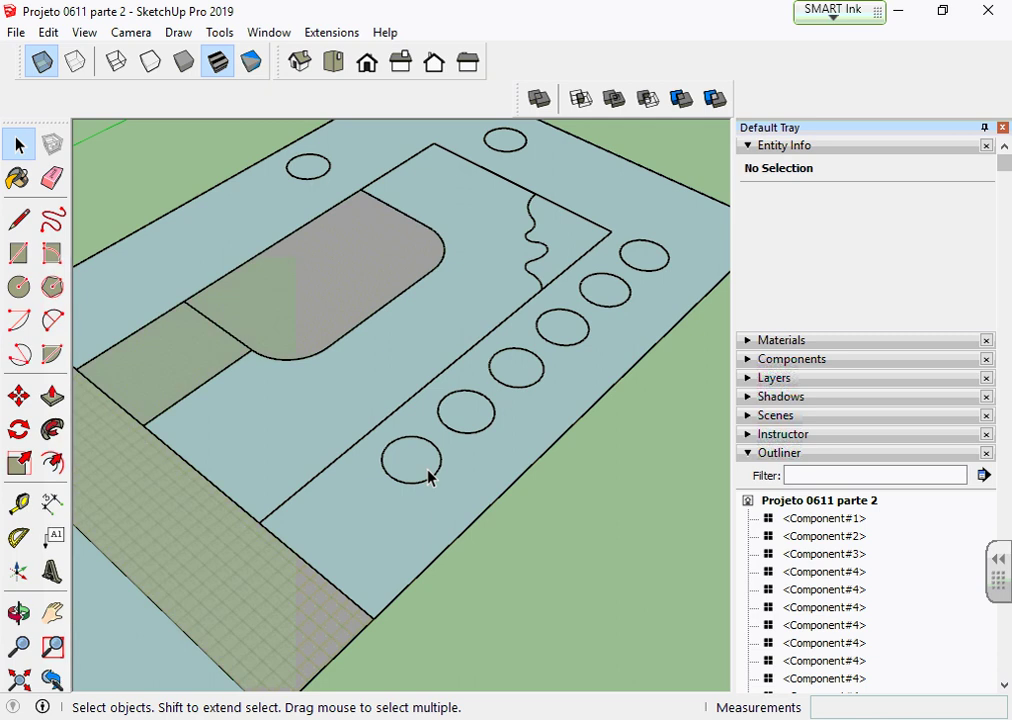
left_click(428, 477)
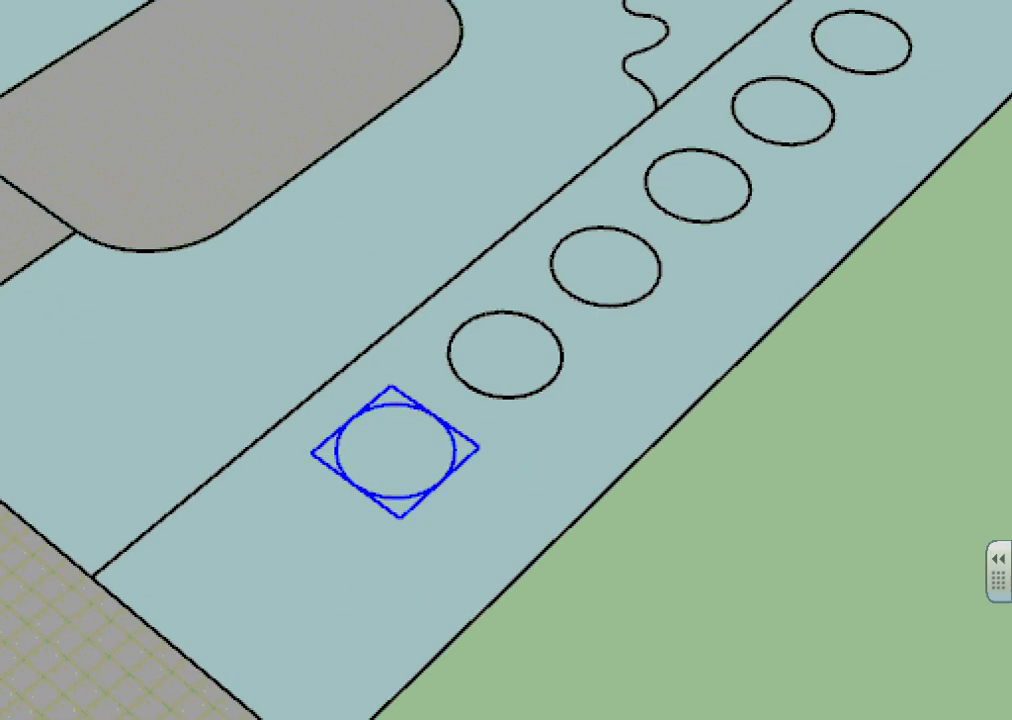
left_click_drag(455, 458, 323, 416)
mouse_move(221, 366)
left_mouse_down()
mouse_move(366, 558)
mouse_move(486, 432)
mouse_move(492, 440)
left_mouse_up()
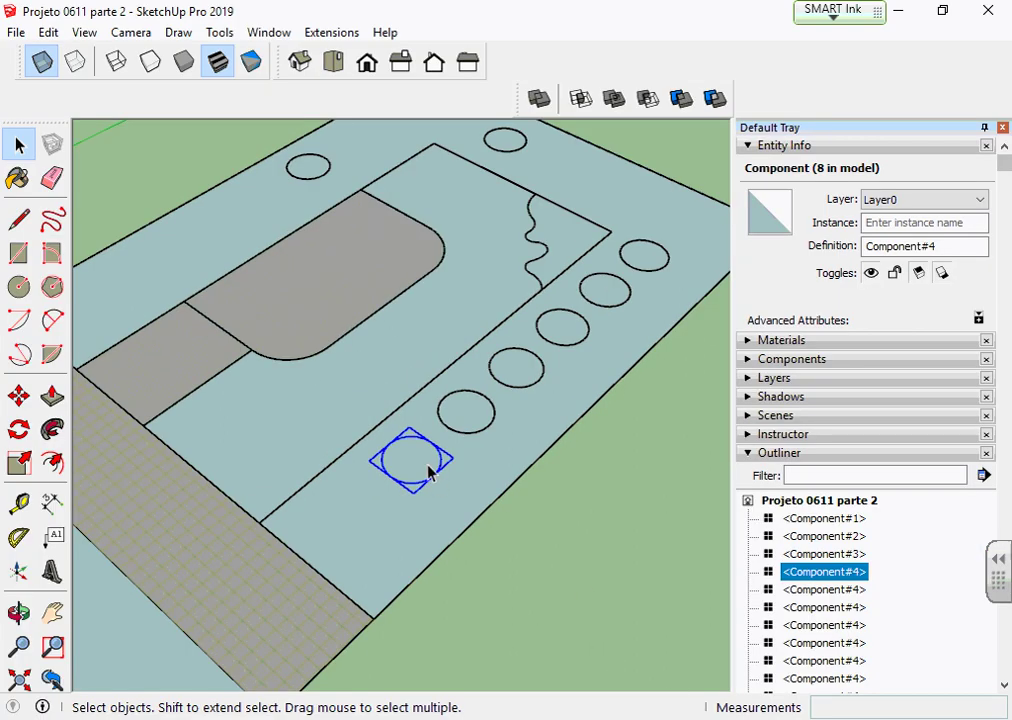
left_click(508, 547)
Reload the circle component as Philodendron from Componentes 0611, then undo back to circles
left_click(416, 470)
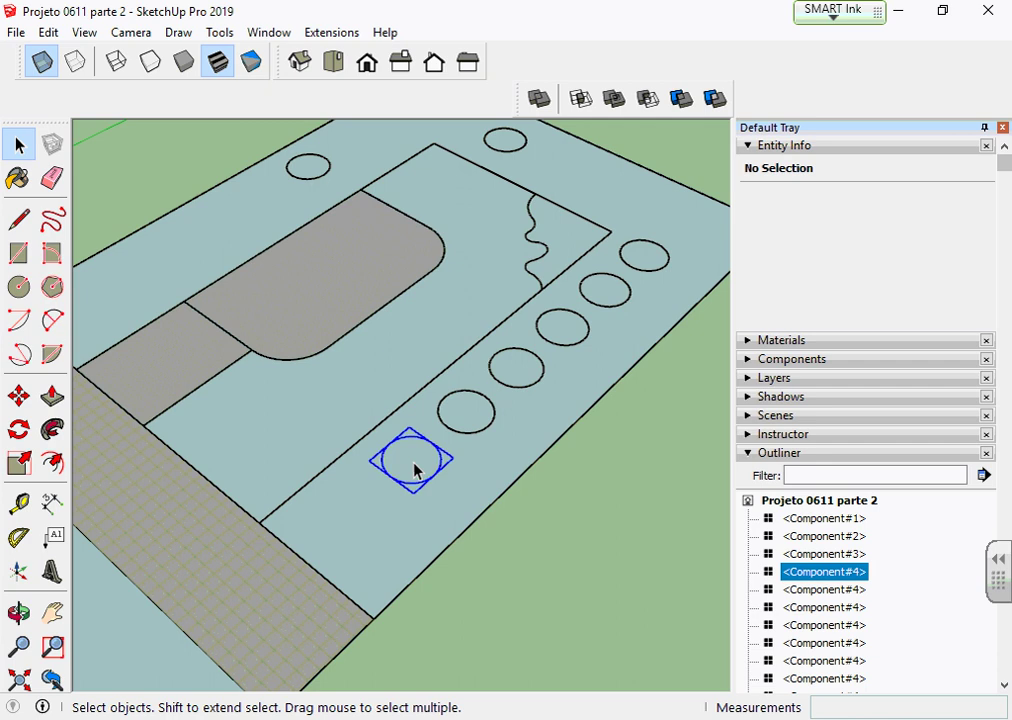
right_click(416, 470)
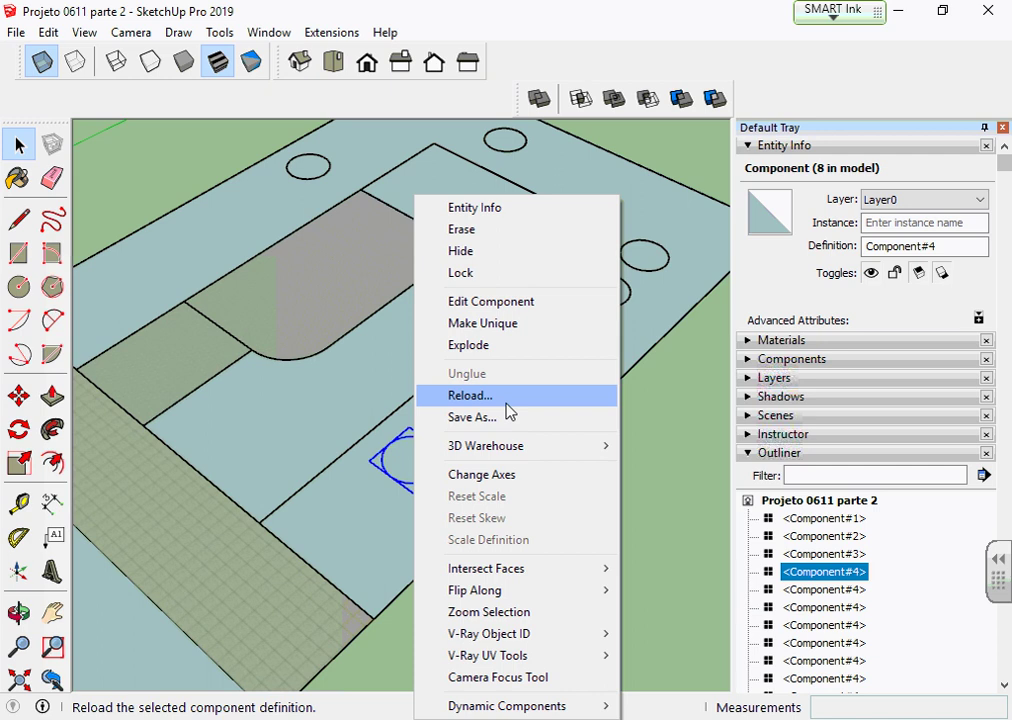
left_click(509, 412)
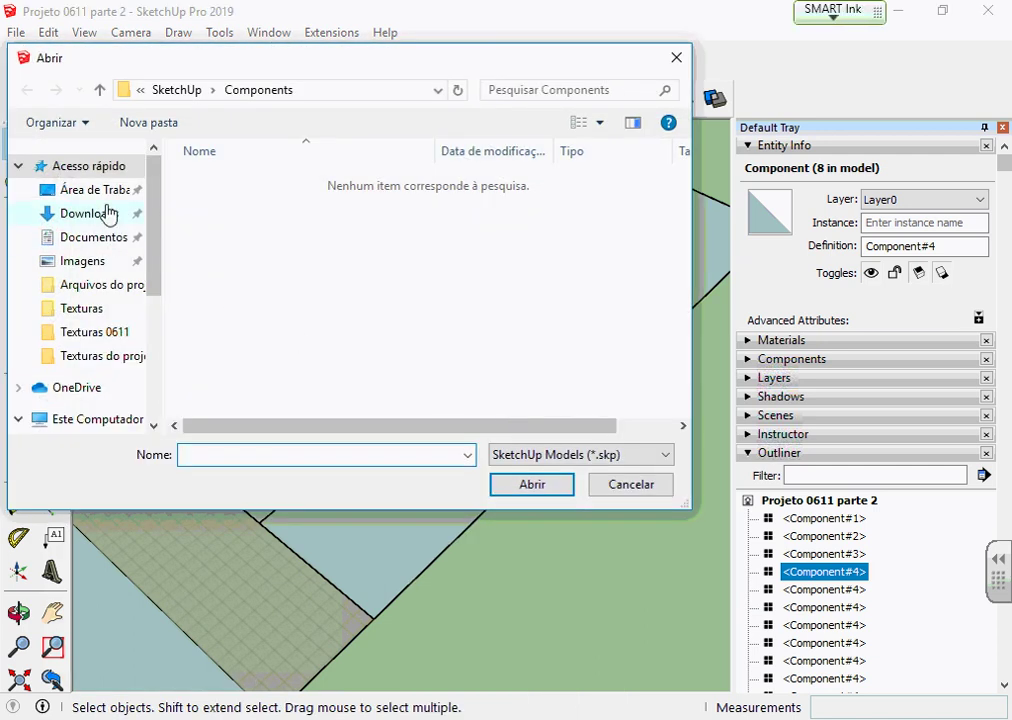
left_click(98, 190)
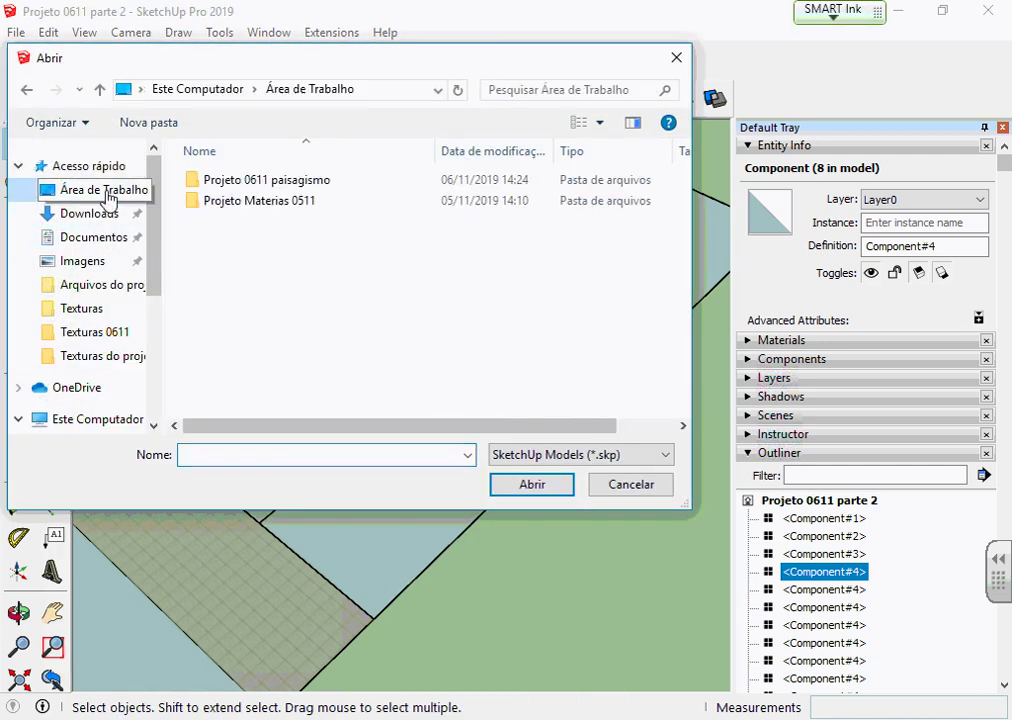
double_click(276, 190)
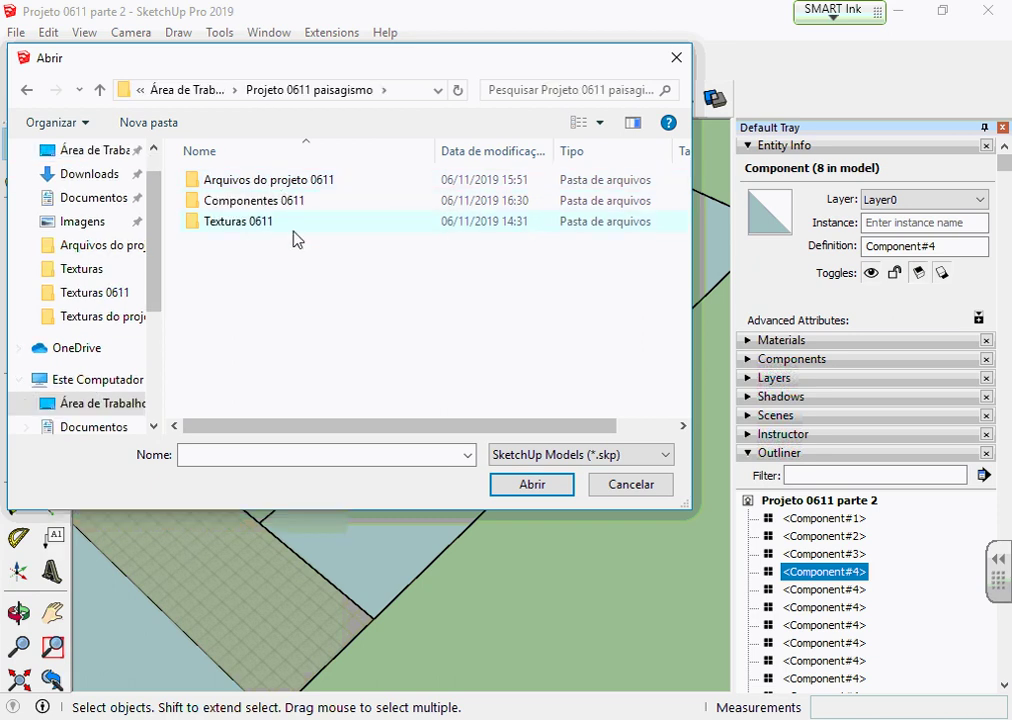
double_click(283, 204)
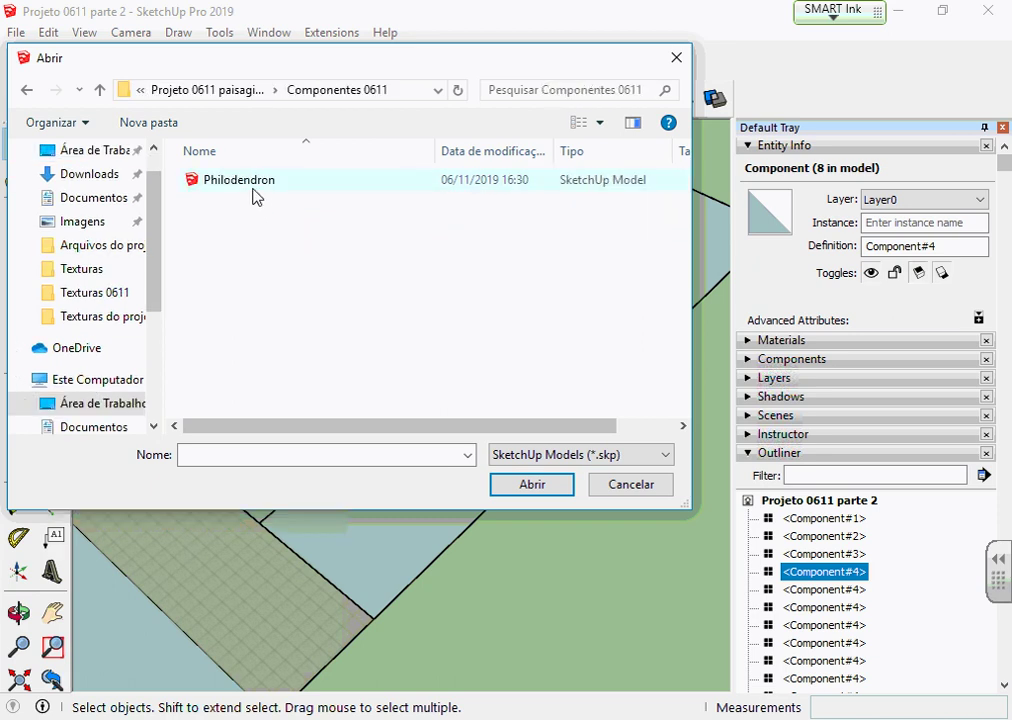
left_click(252, 193)
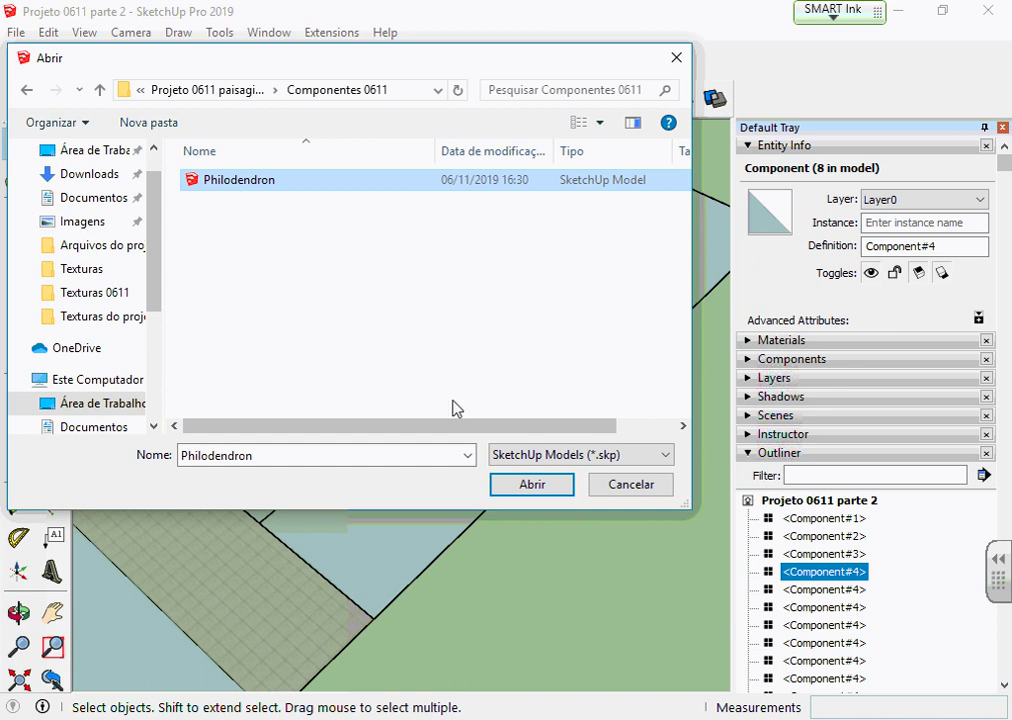
left_click(519, 487)
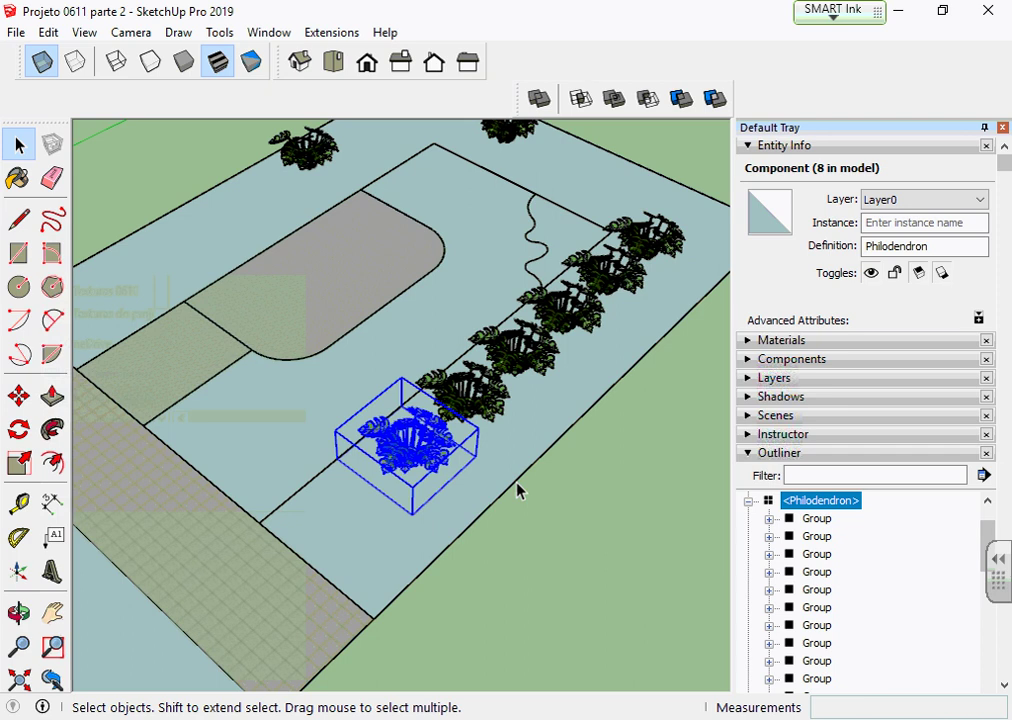
scroll(519, 490, "down", 2)
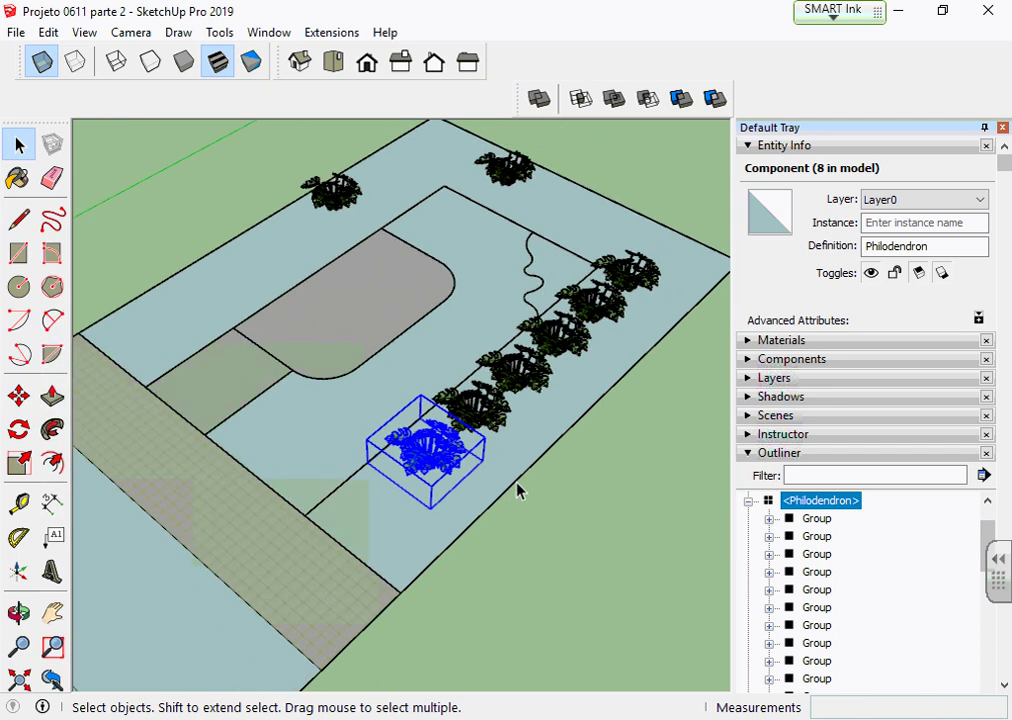
key("ctrl+z")
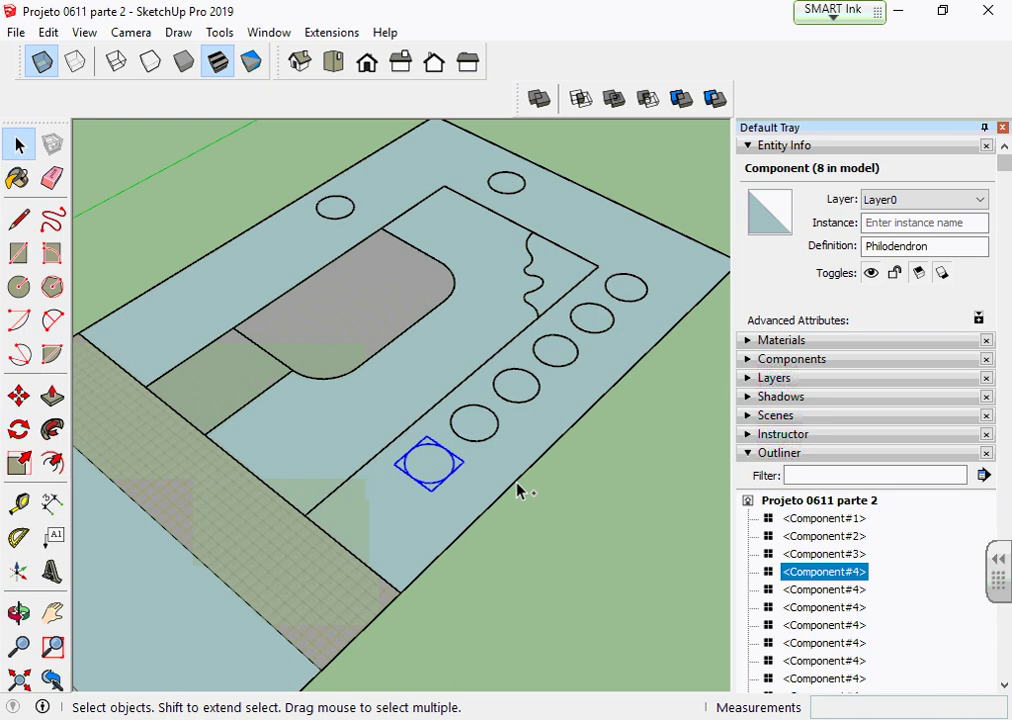
Reload the circle component with Philodendron from Componentes 0611, swapping all eight circles
scroll(492, 526, "up", 2)
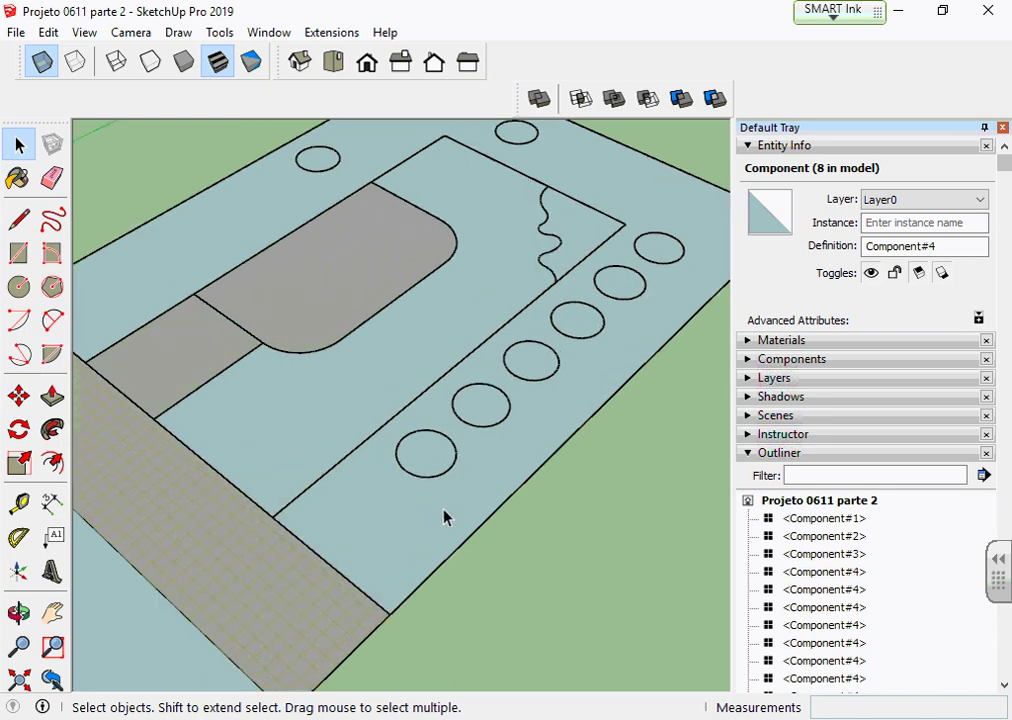
scroll(443, 517, "up", 2)
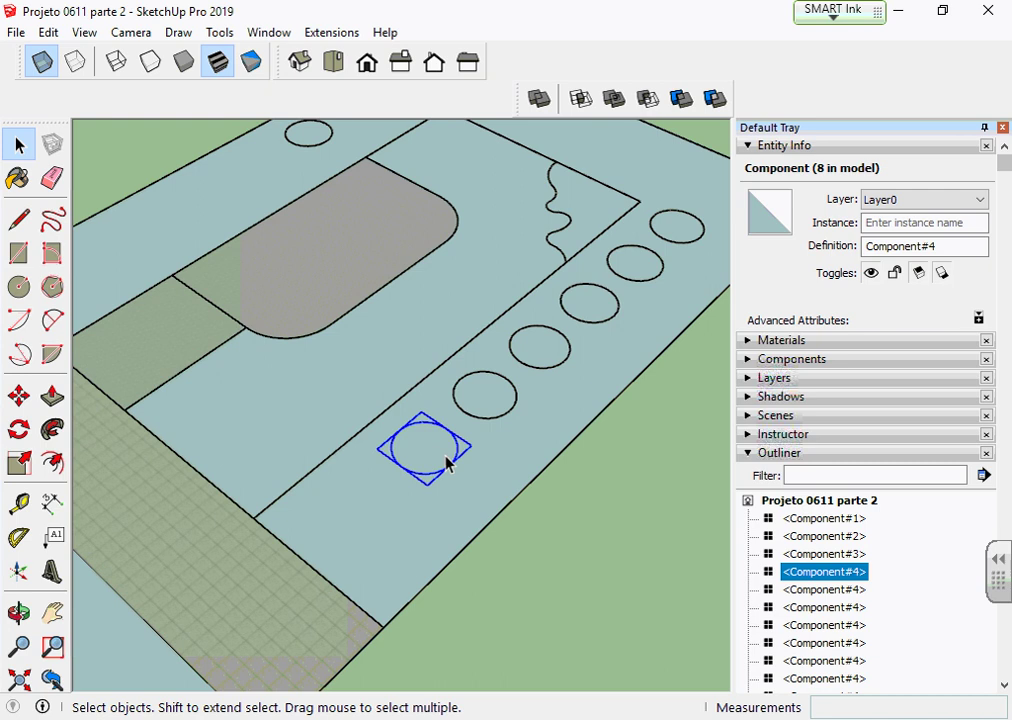
right_click(446, 463)
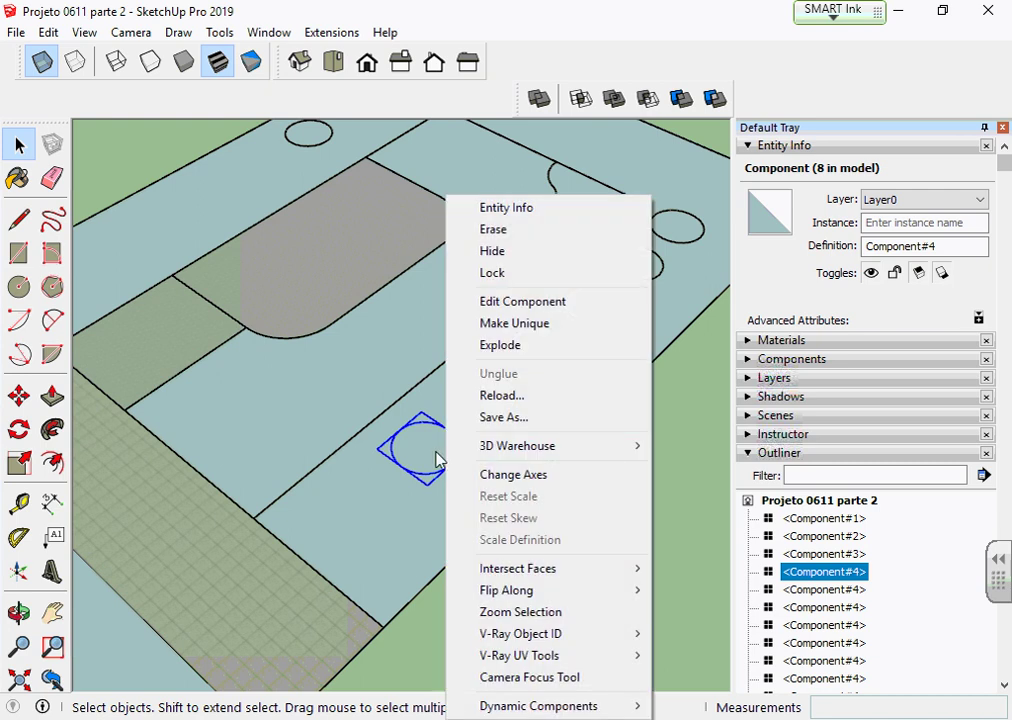
left_click(532, 404)
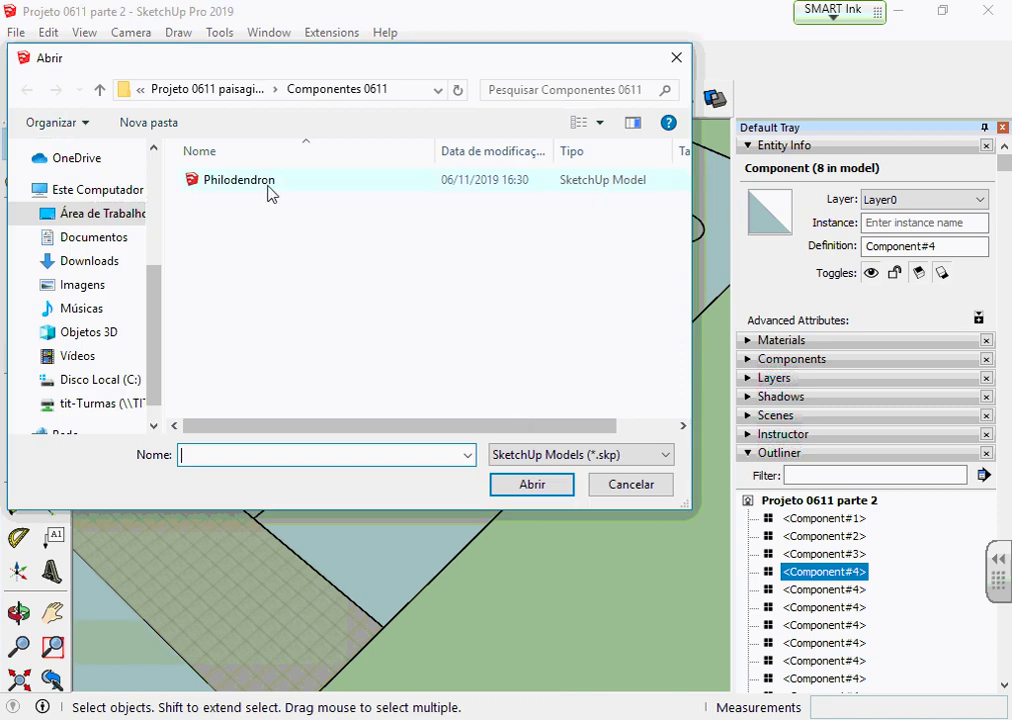
left_click(266, 195)
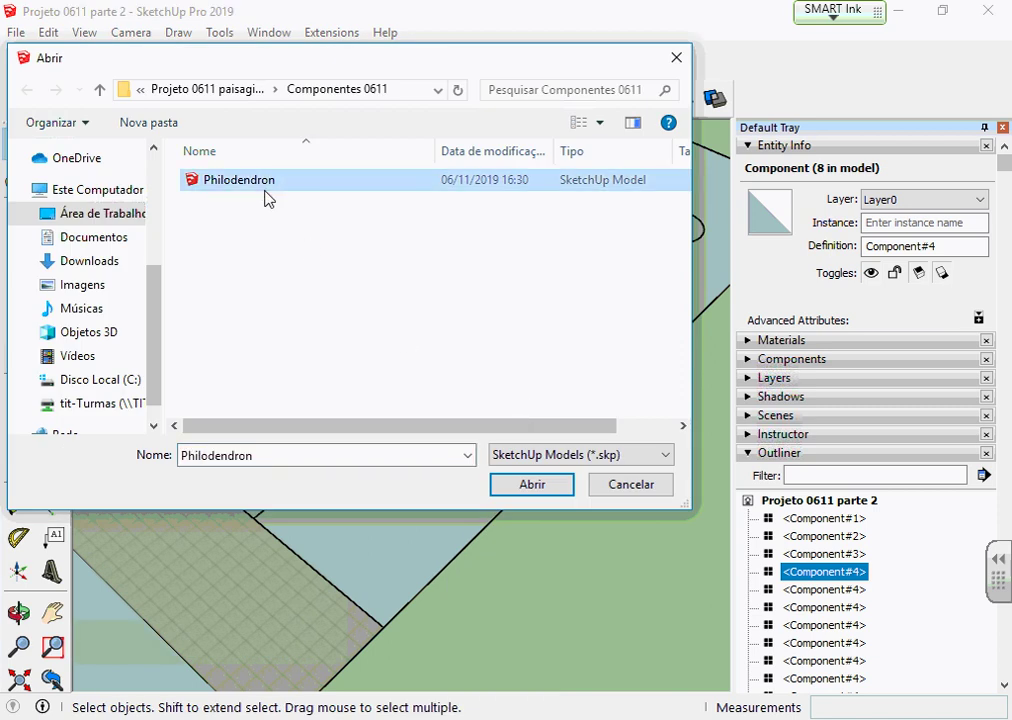
left_click(516, 490)
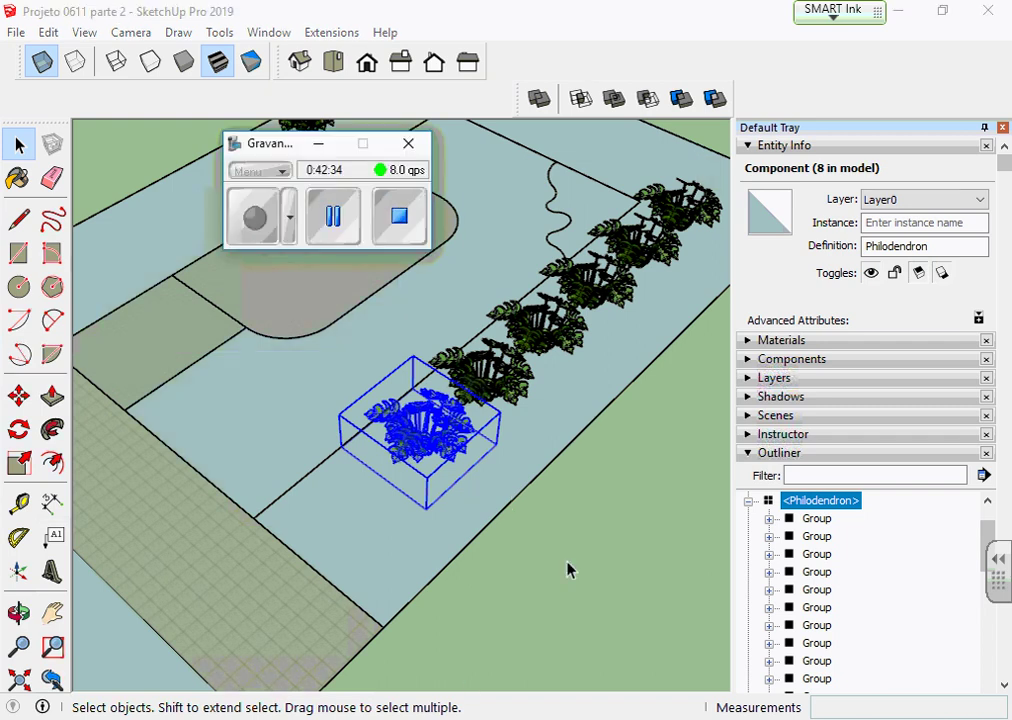
left_click(320, 150)
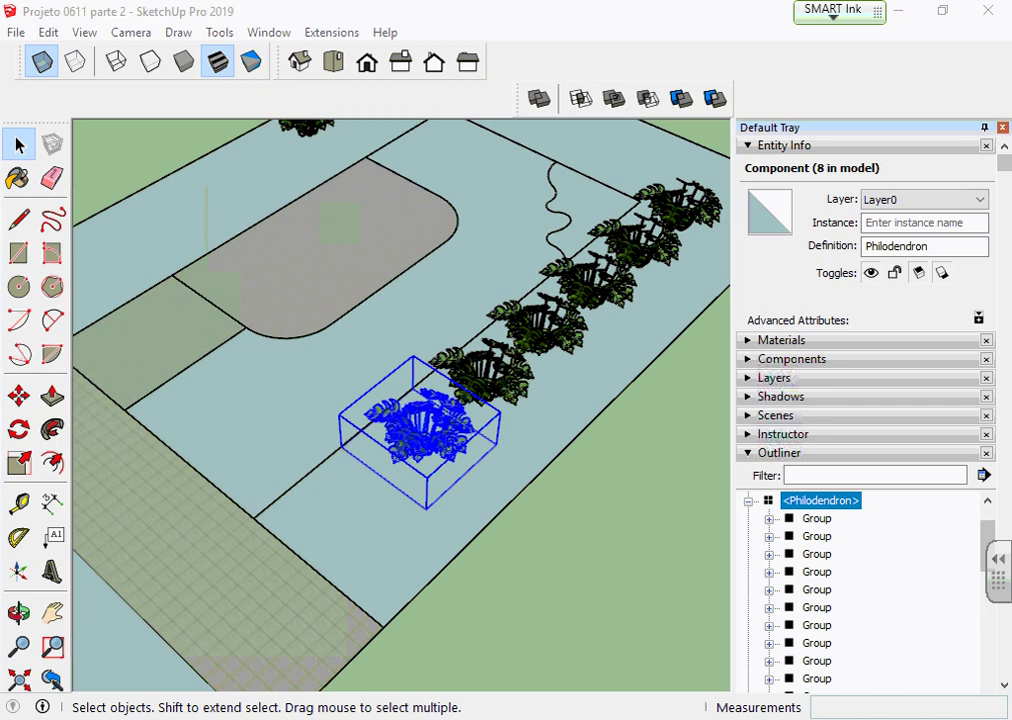
Save As, changing the file name from parte 2 to Projeto 0611 parte 3
left_click(13, 33)
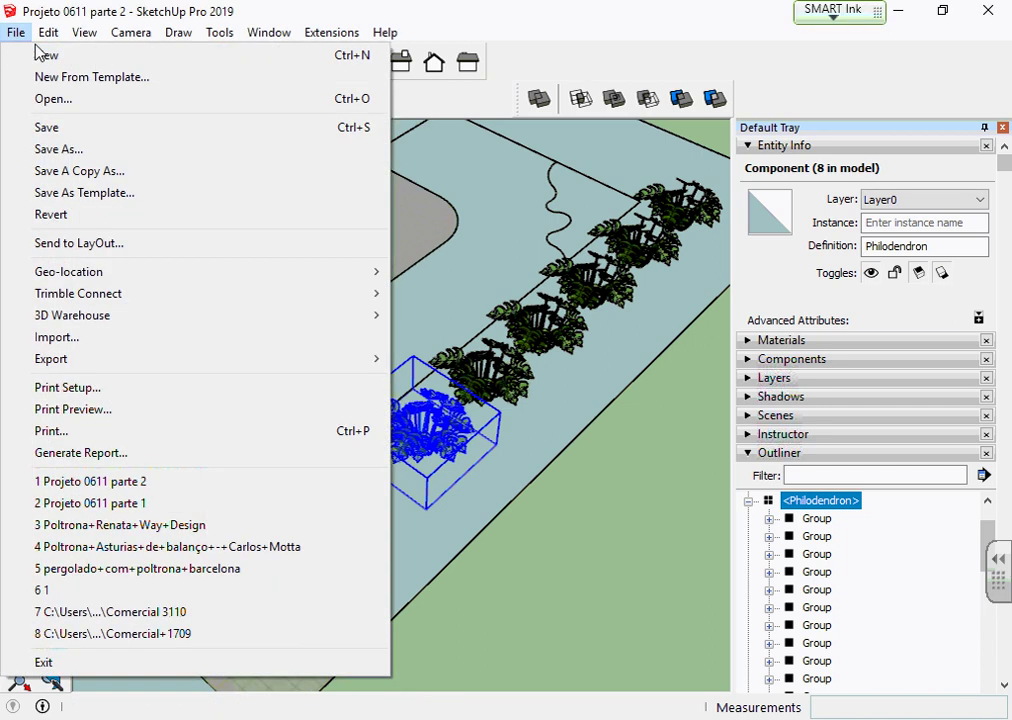
left_click(15, 32)
left_click(15, 32)
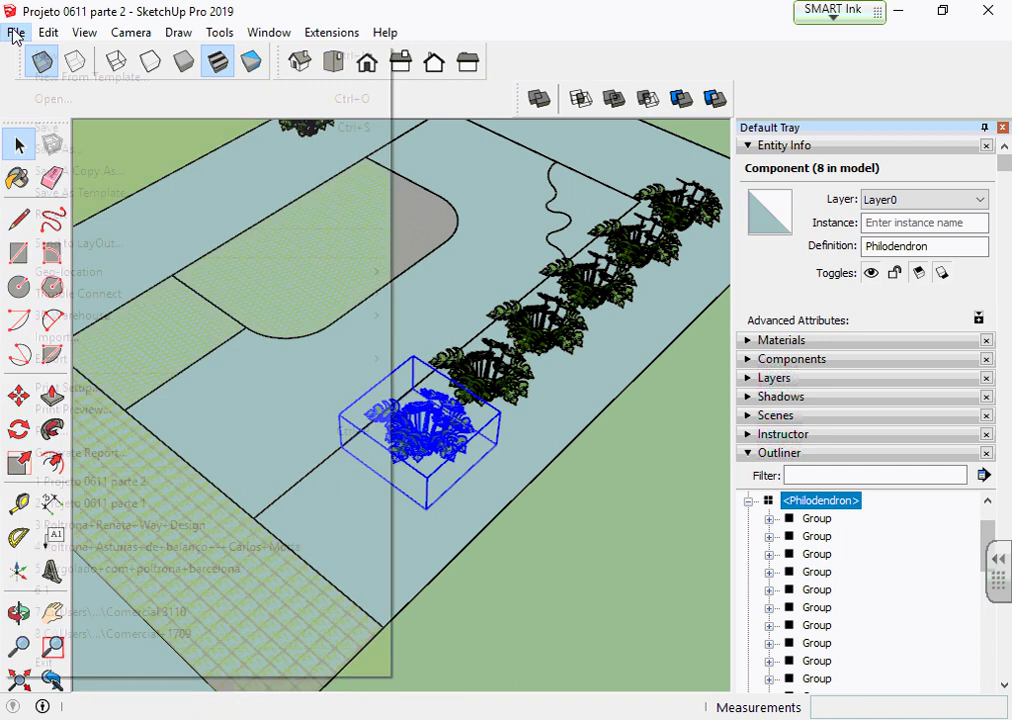
left_click(68, 149)
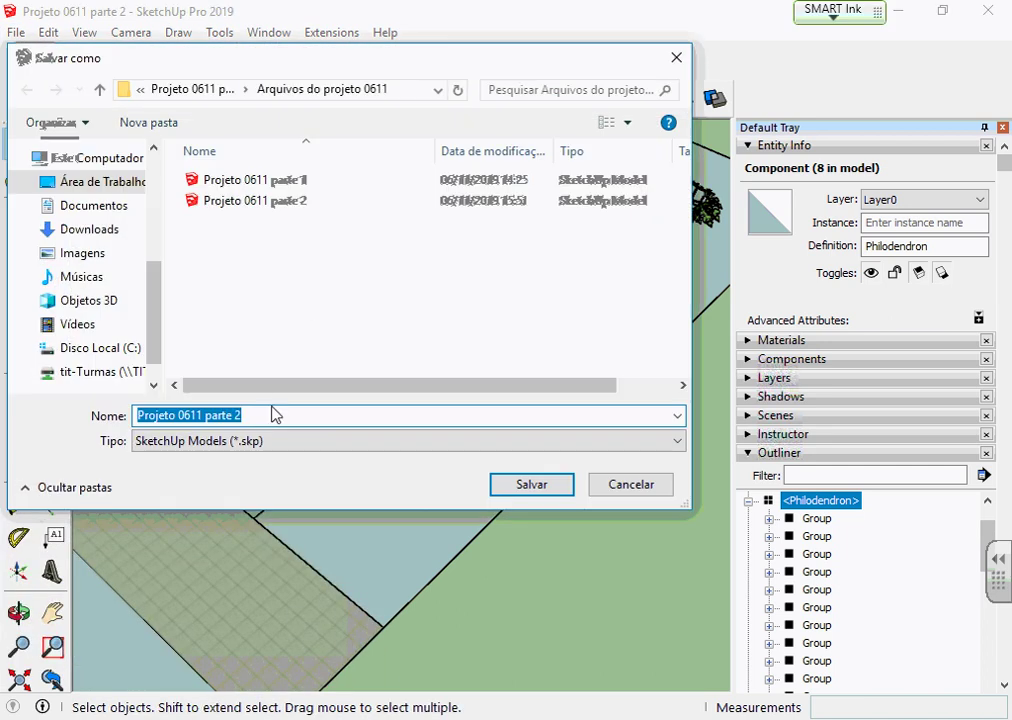
left_click(272, 415)
key("BackSpace")
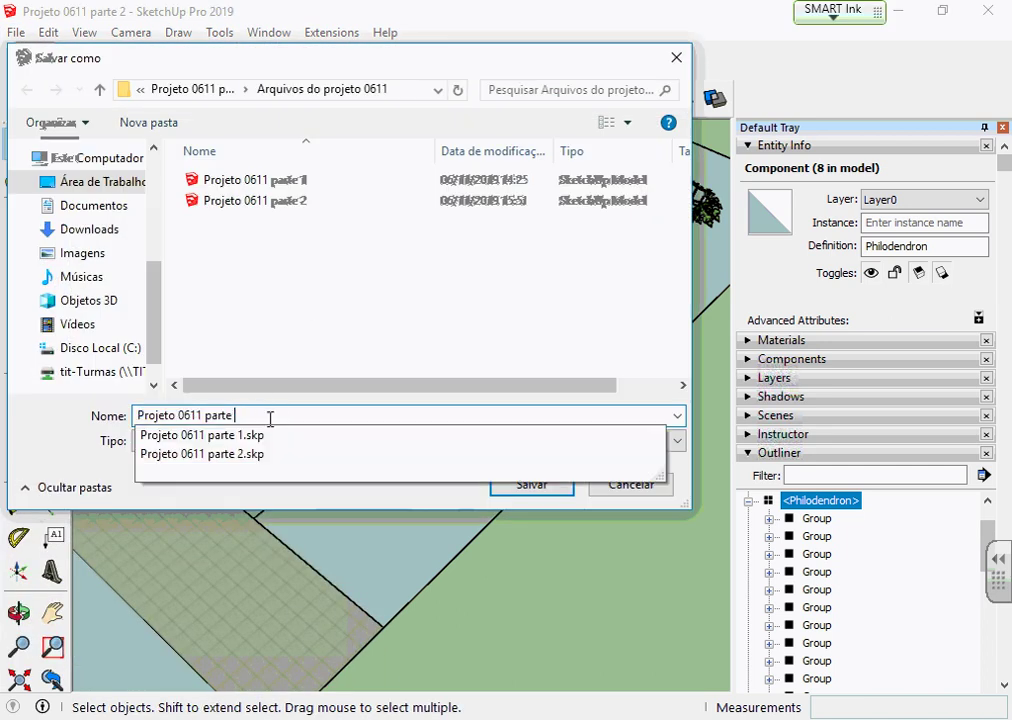
type("3")
left_click(527, 483)
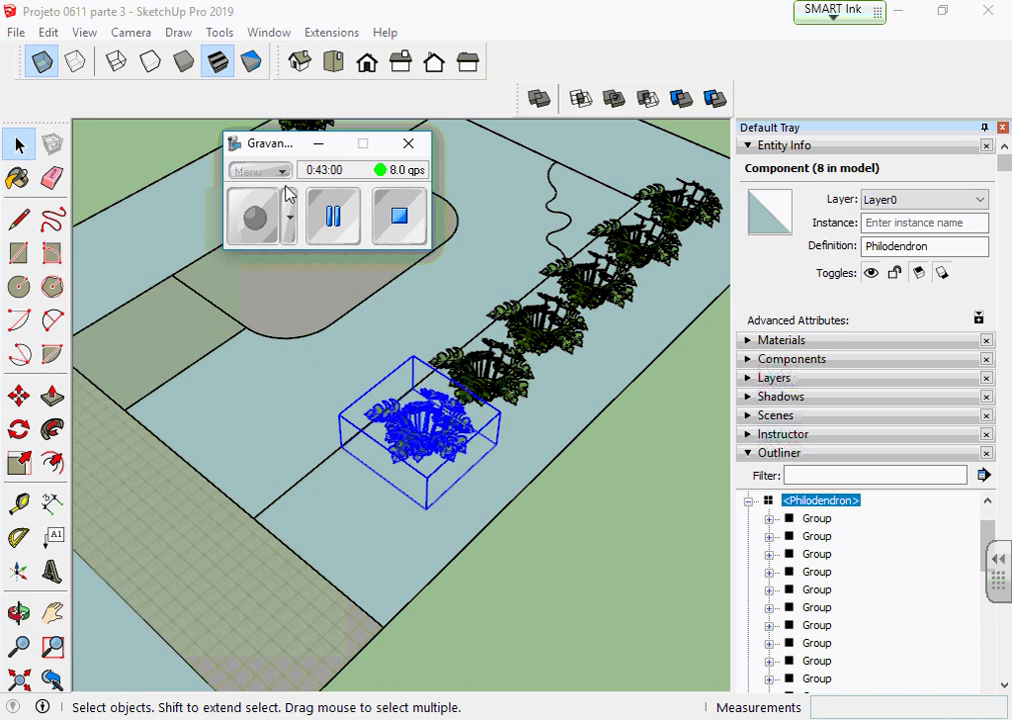
left_click(16, 33)
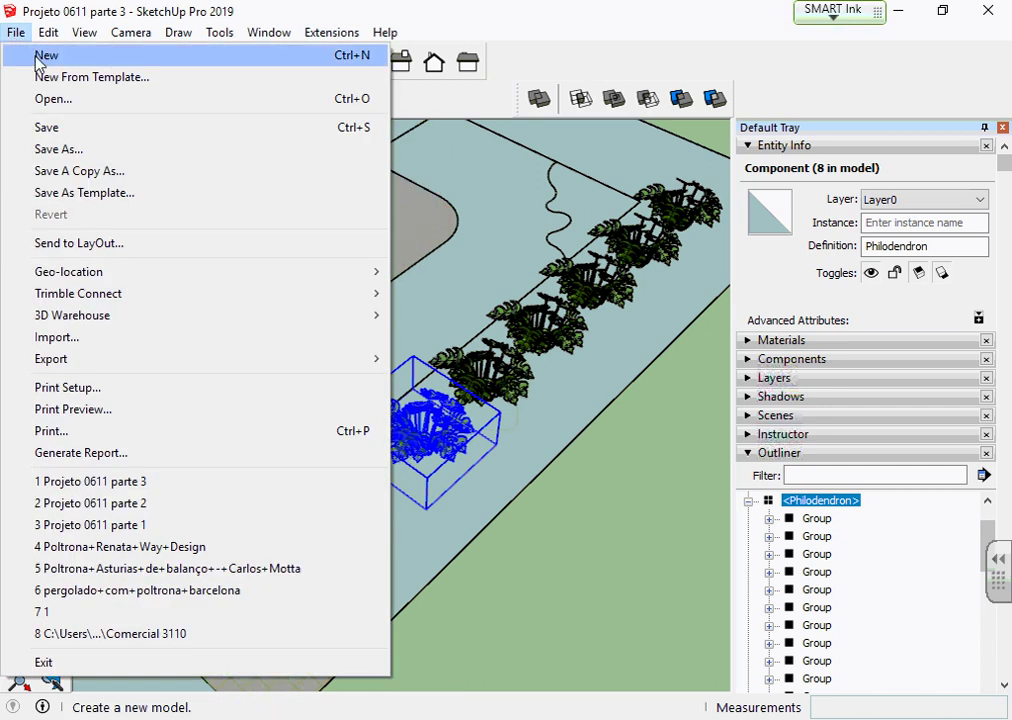
Create a new model and verify in Model Info that units are decimal metres
left_click(40, 58)
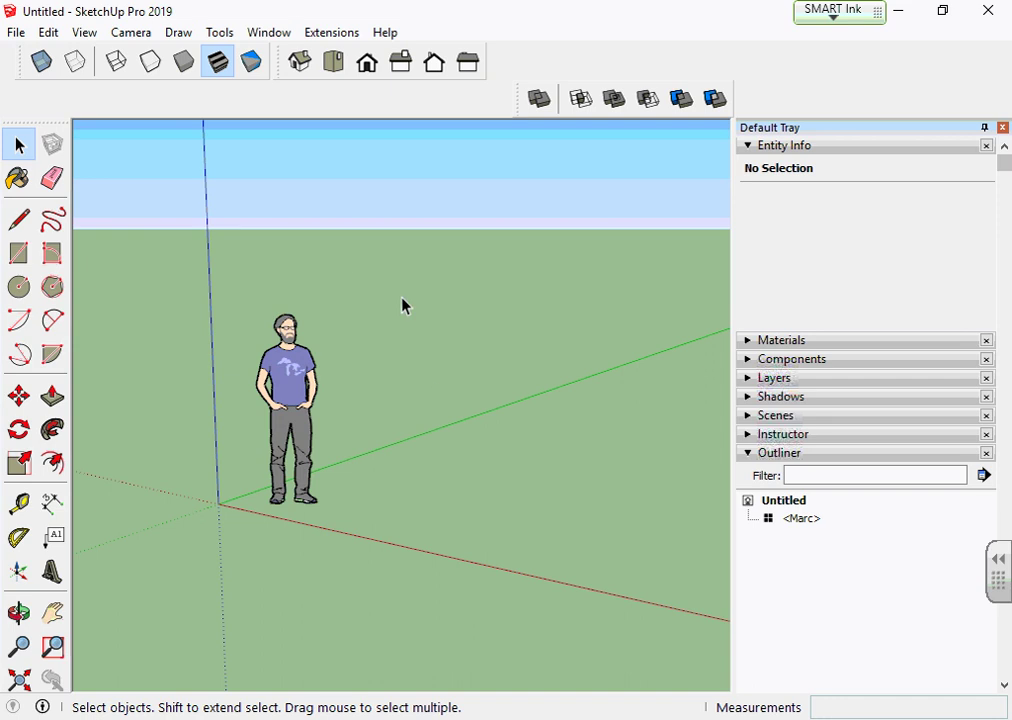
left_click(266, 32)
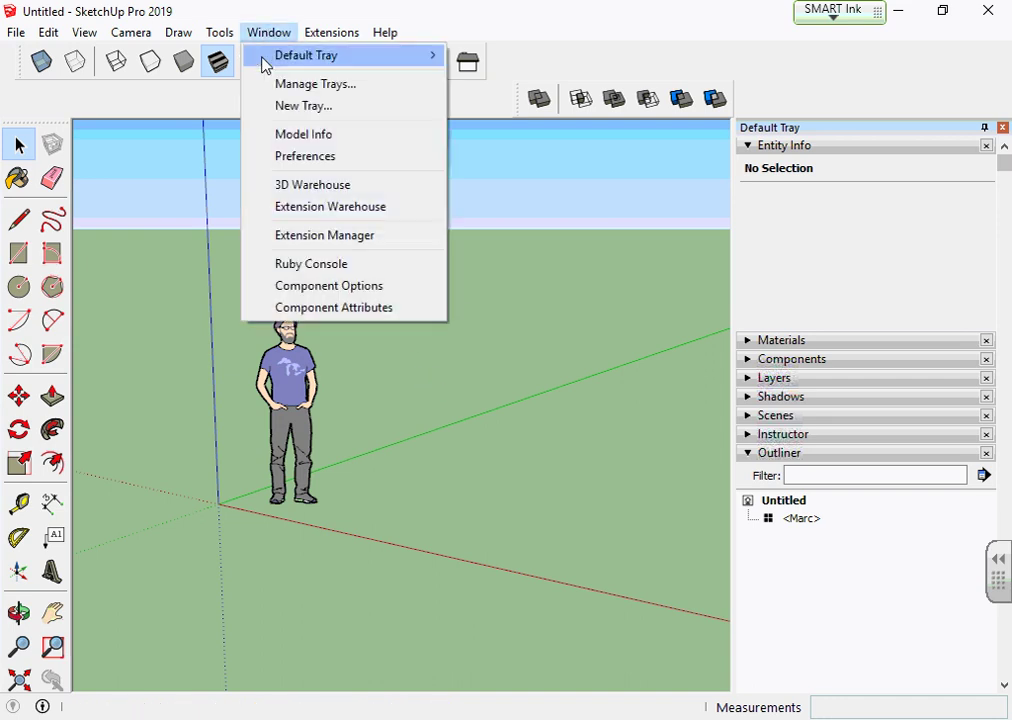
left_click(312, 143)
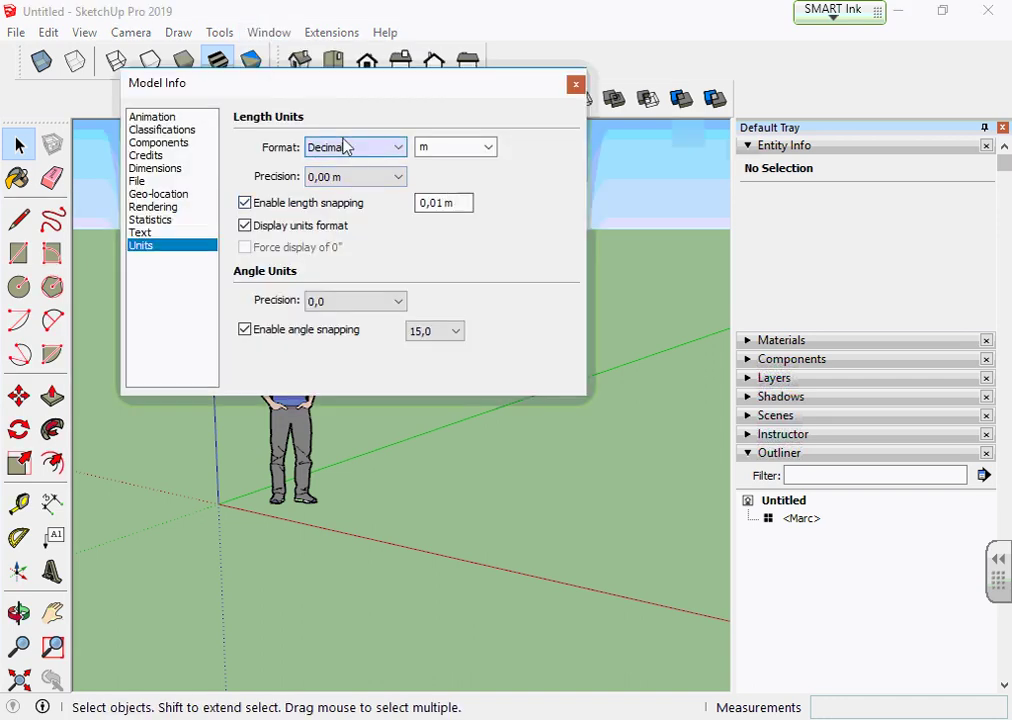
left_click(576, 84)
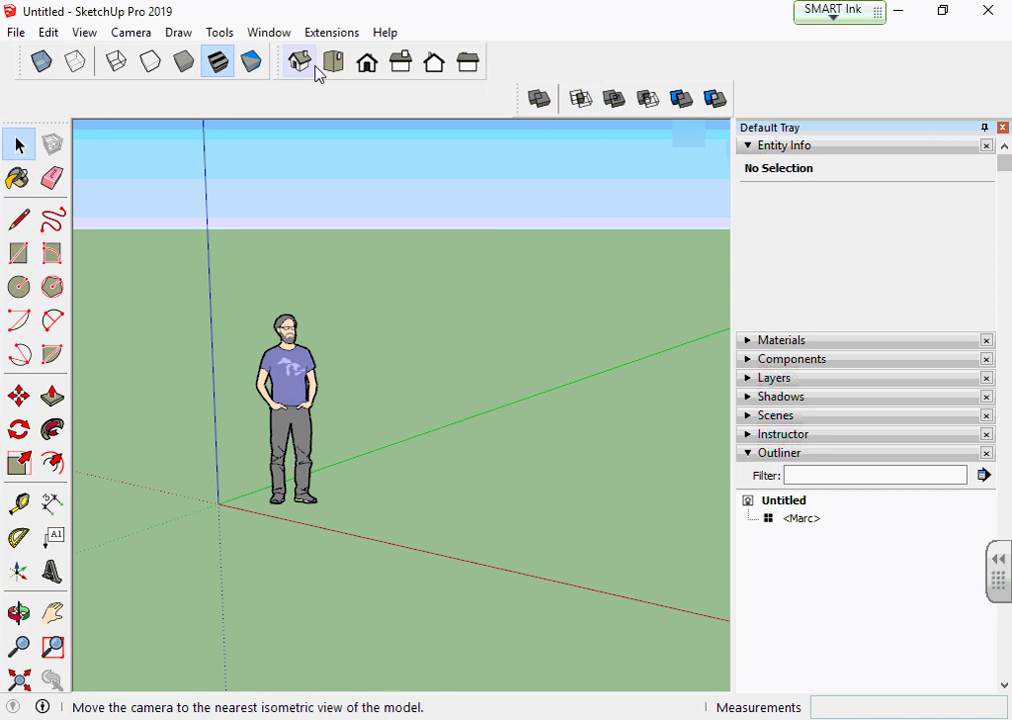
left_click(266, 33)
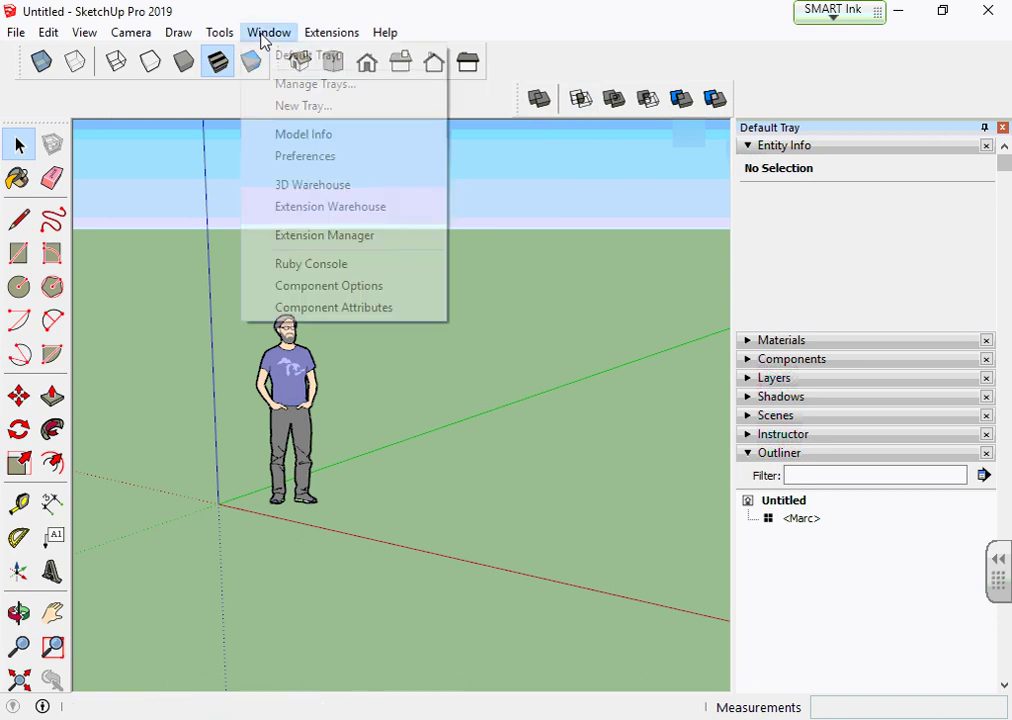
left_click(303, 138)
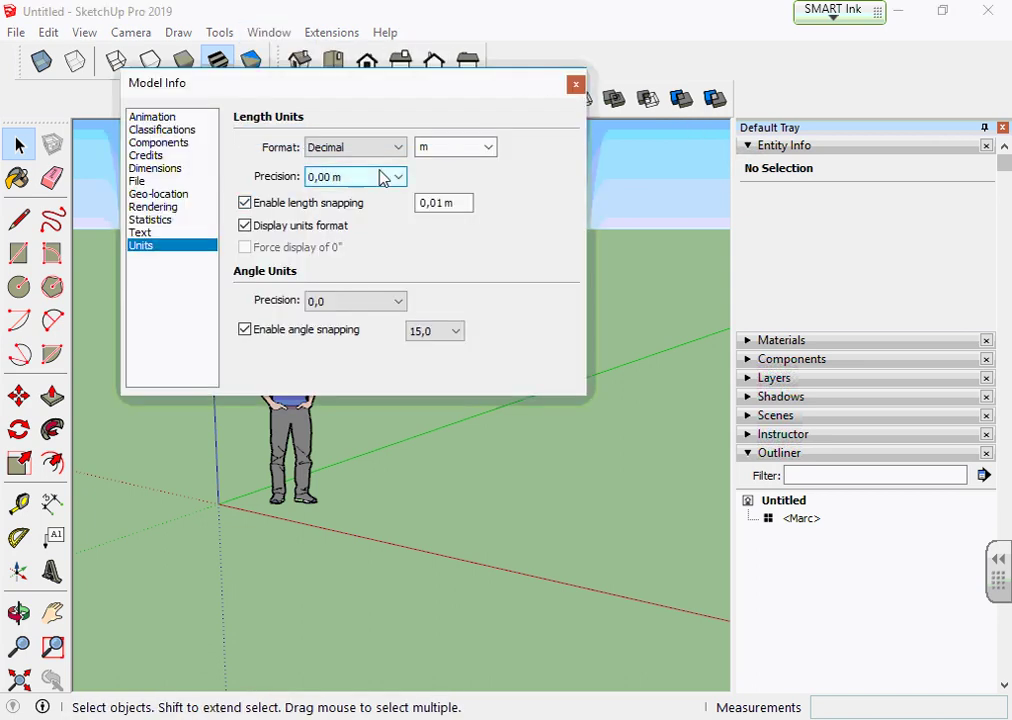
left_click(576, 84)
left_click(270, 33)
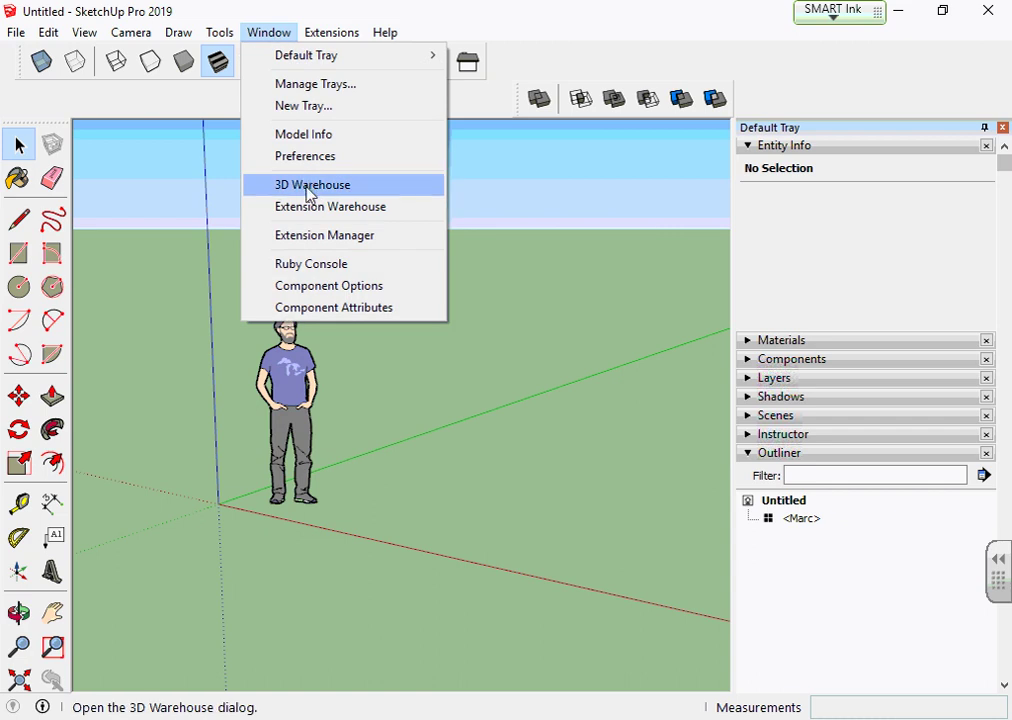
left_click(309, 185)
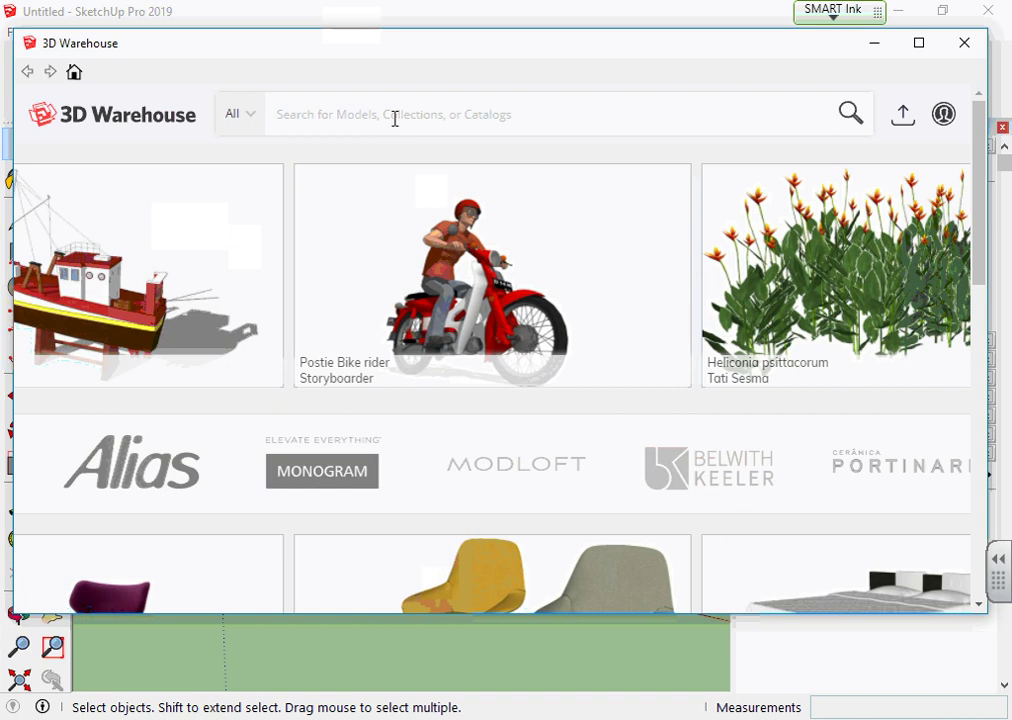
left_click(395, 118)
type("jabu")
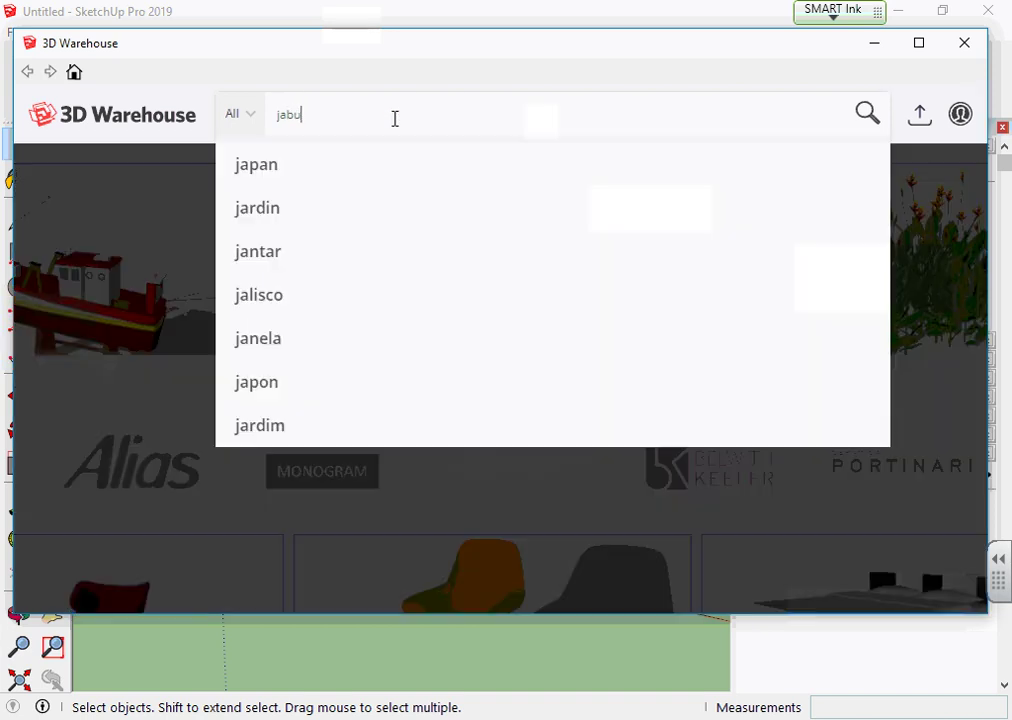
type("ticababeira")
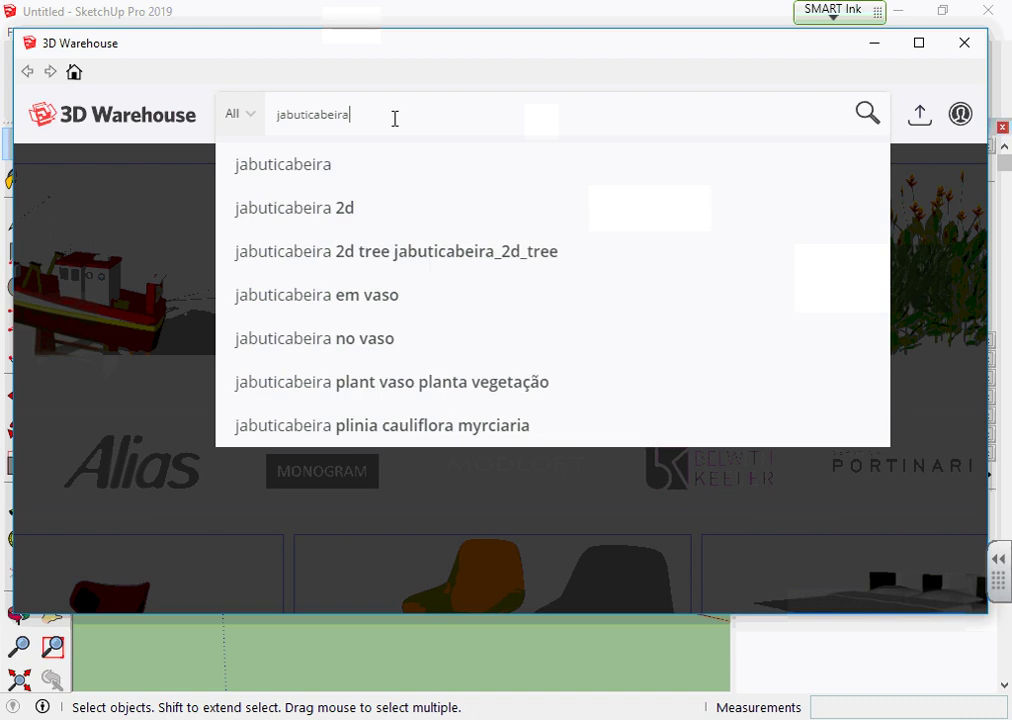
key("Return")
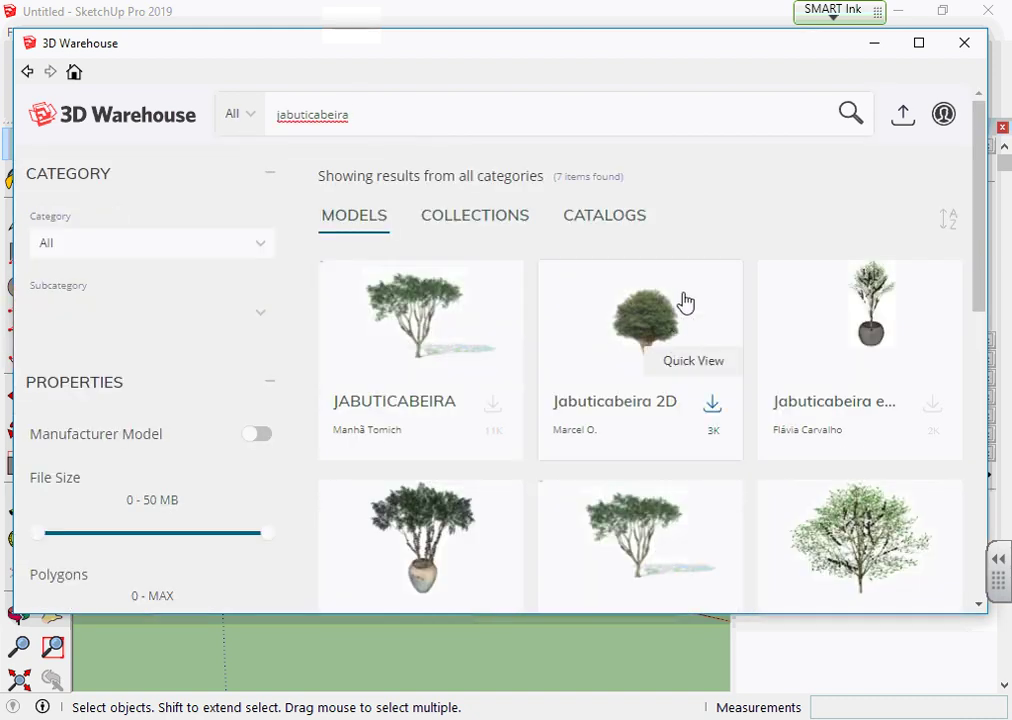
scroll(648, 285, "down", 1)
scroll(650, 290, "down", 1)
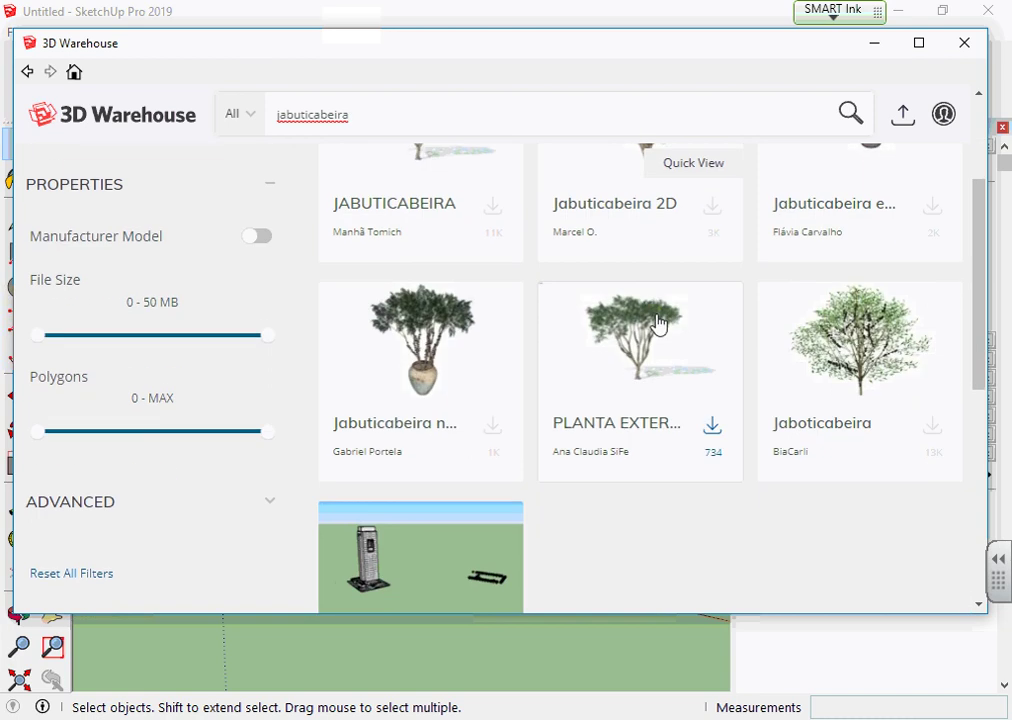
scroll(669, 350, "down", 1)
scroll(671, 373, "up", 2)
scroll(690, 362, "up", 1)
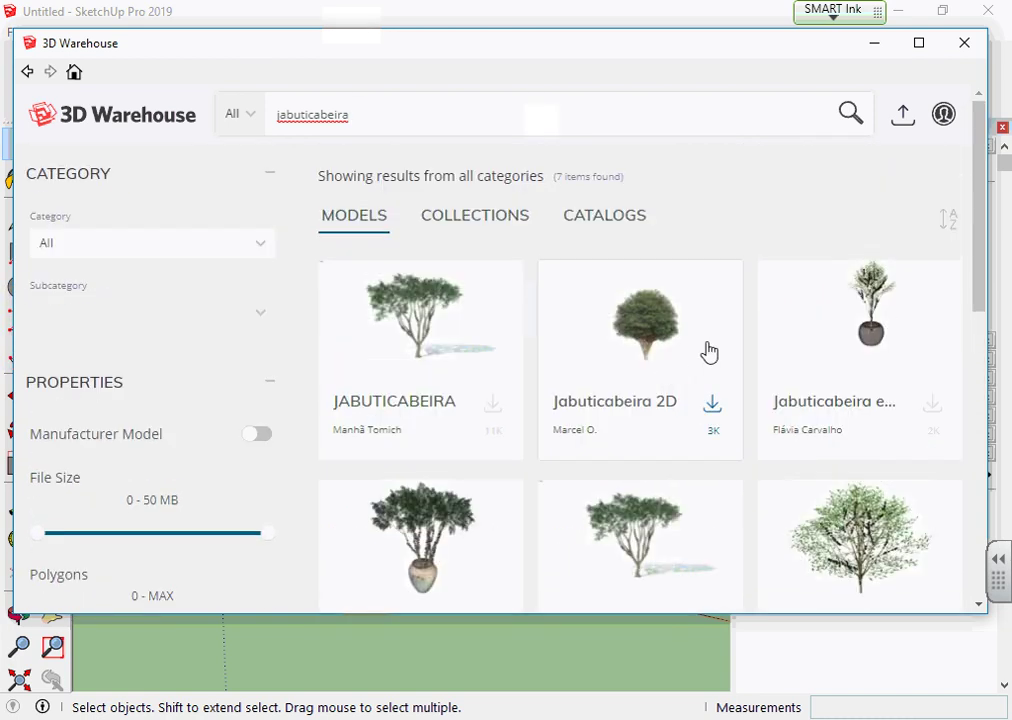
scroll(709, 352, "down", 1)
scroll(570, 352, "down", 1)
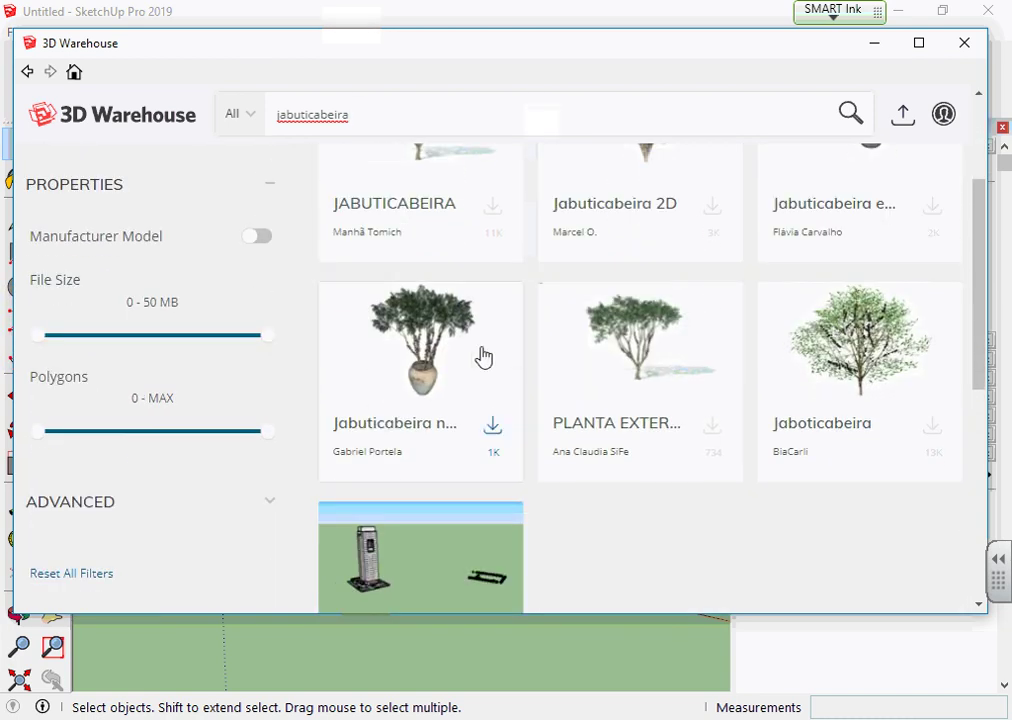
left_click(425, 340)
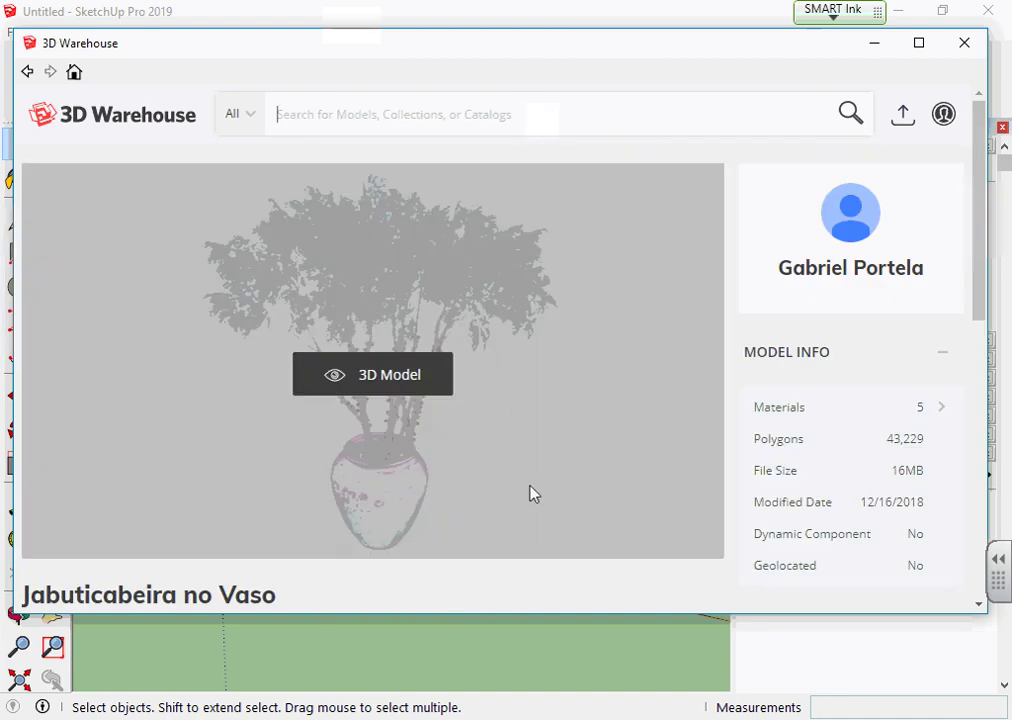
scroll(411, 427, "down", 1)
scroll(422, 422, "up", 1)
scroll(849, 428, "down", 1)
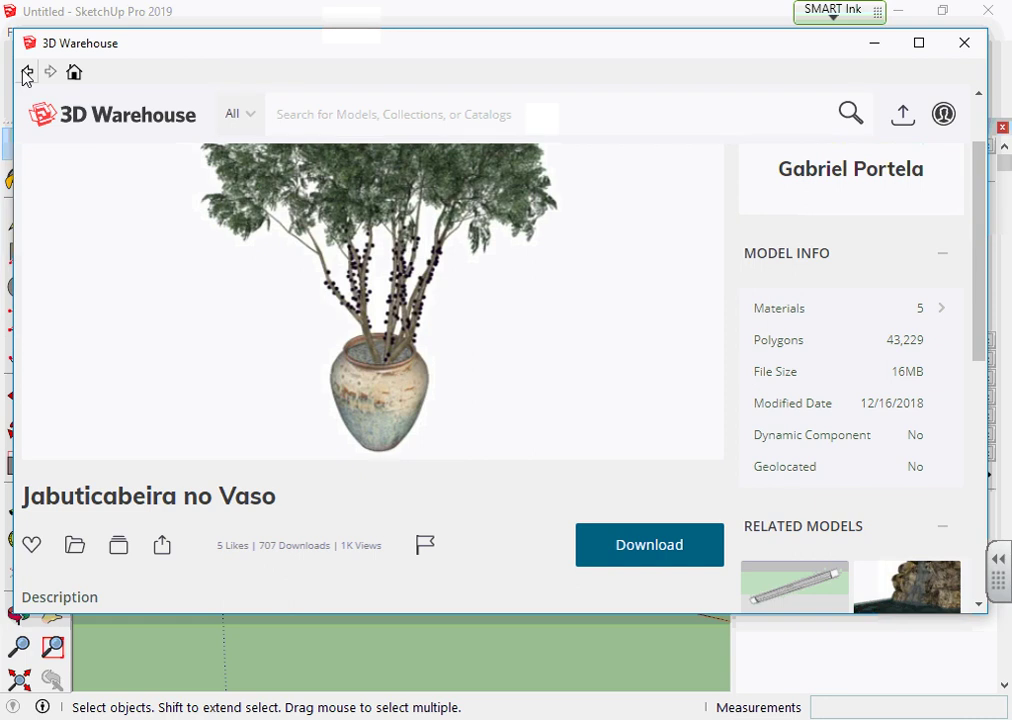
left_click(27, 73)
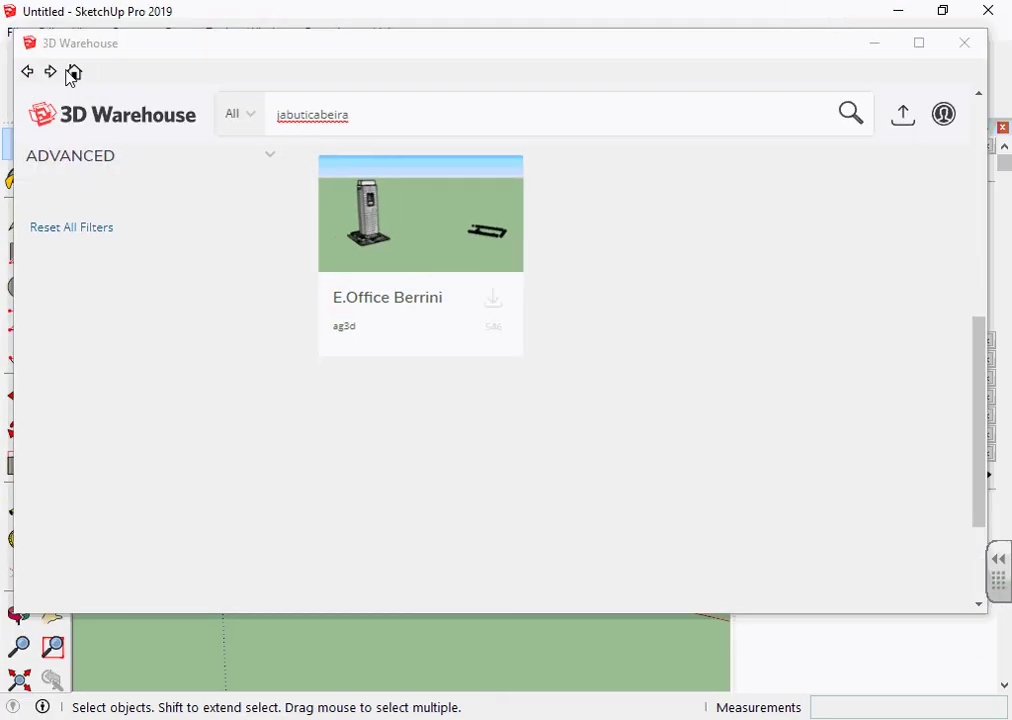
left_click(27, 71)
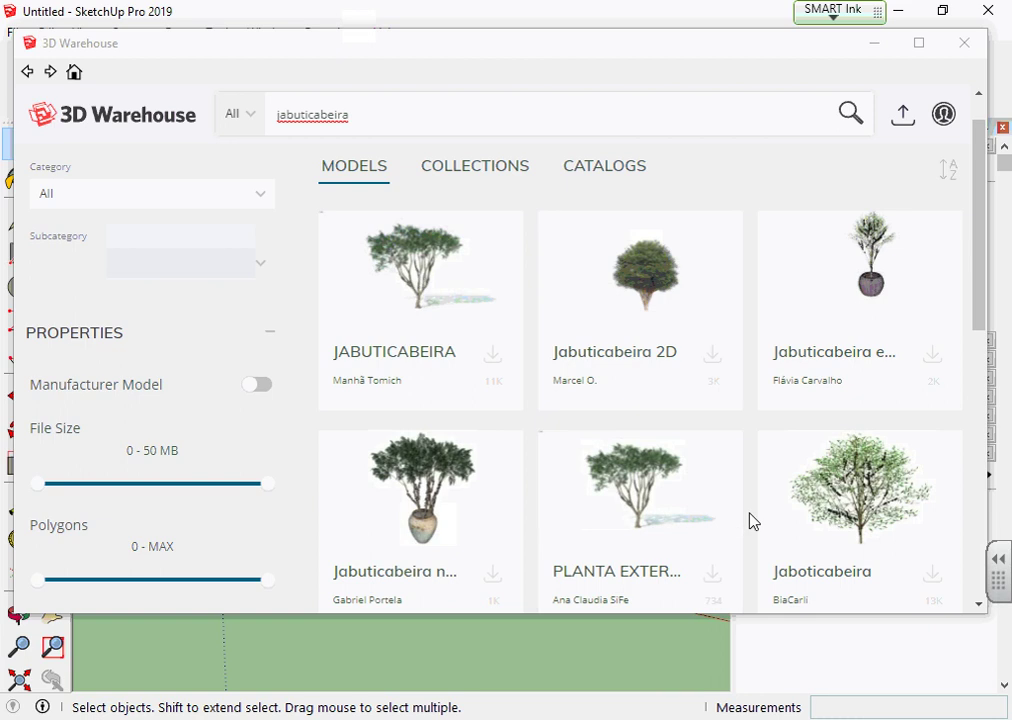
View the Jaboticabeira model page, then return to the jabuticabeira search results
left_click(836, 510)
left_click(836, 508)
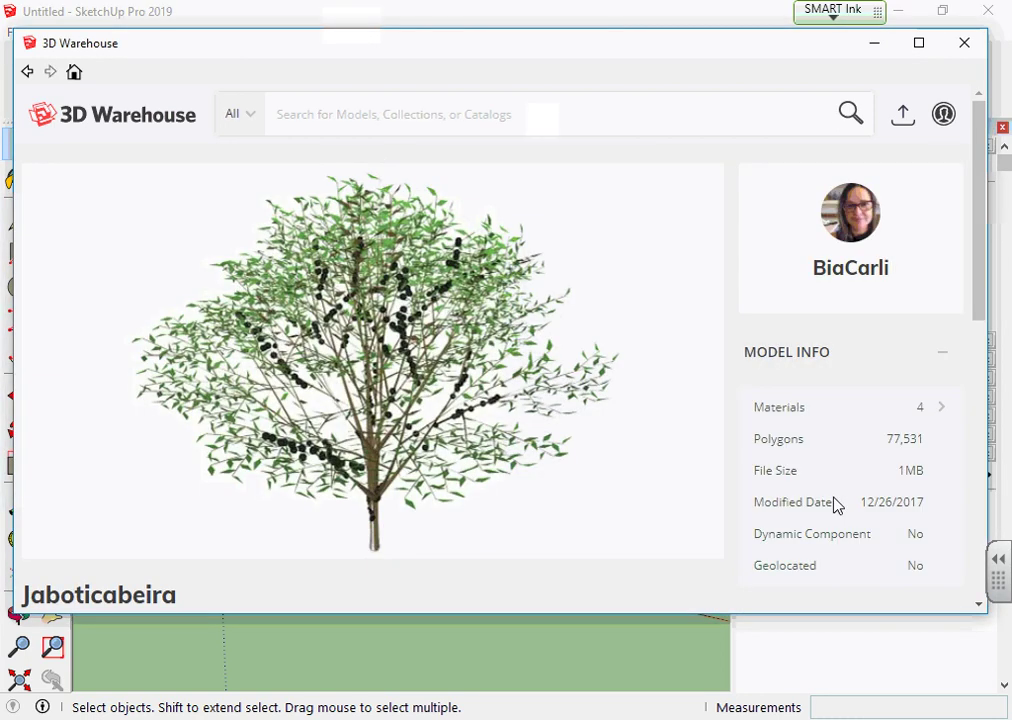
scroll(836, 506, "down", 1)
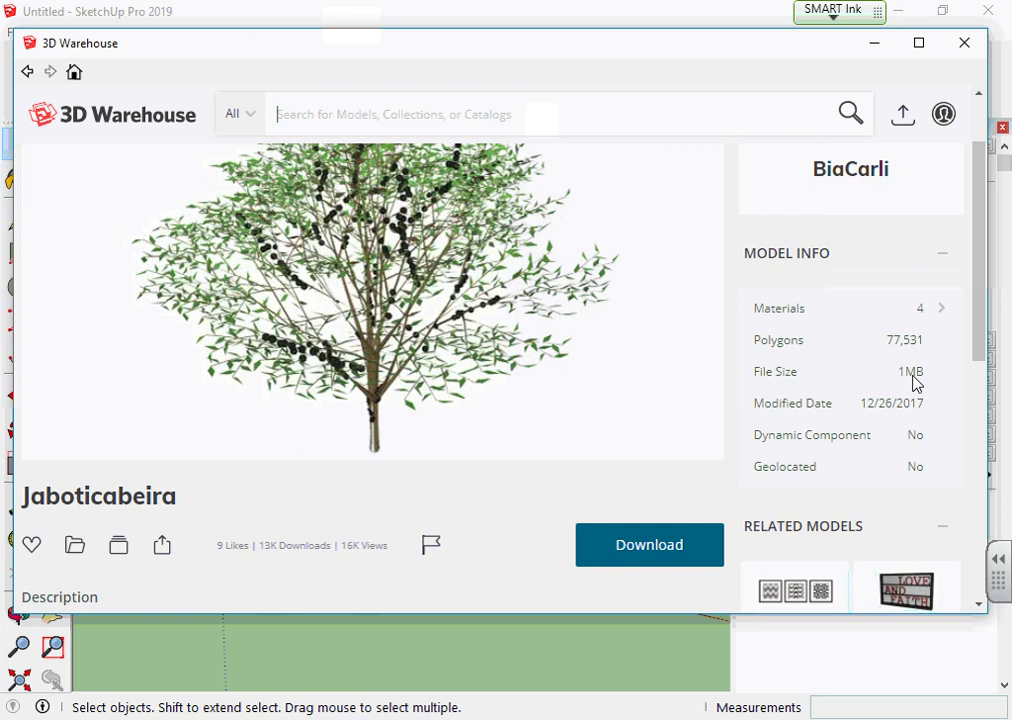
left_click(27, 71)
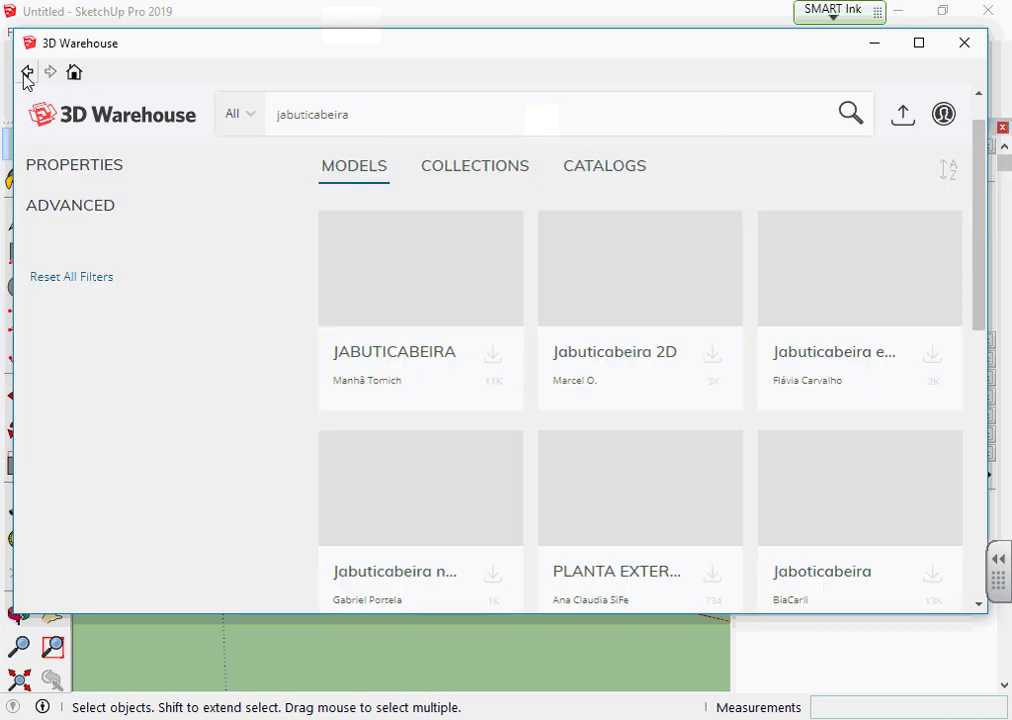
scroll(450, 360, "down", 2)
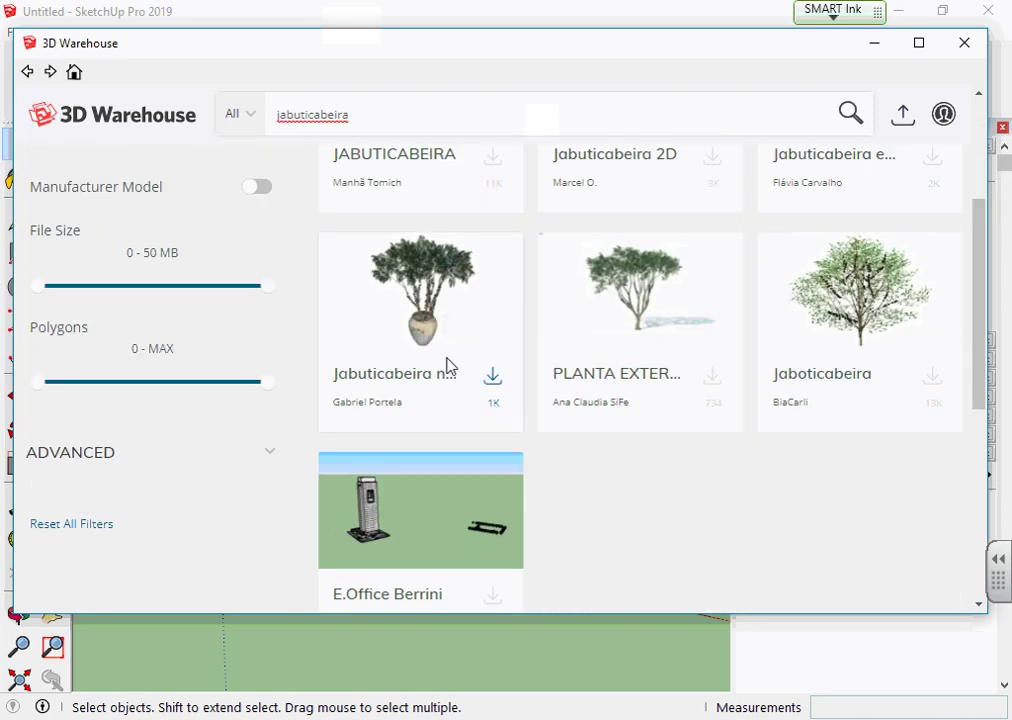
Download the 16MB Jabuticabeira no Vaso model and confirm loading it into the model
left_click(445, 307)
scroll(793, 447, "down", 2)
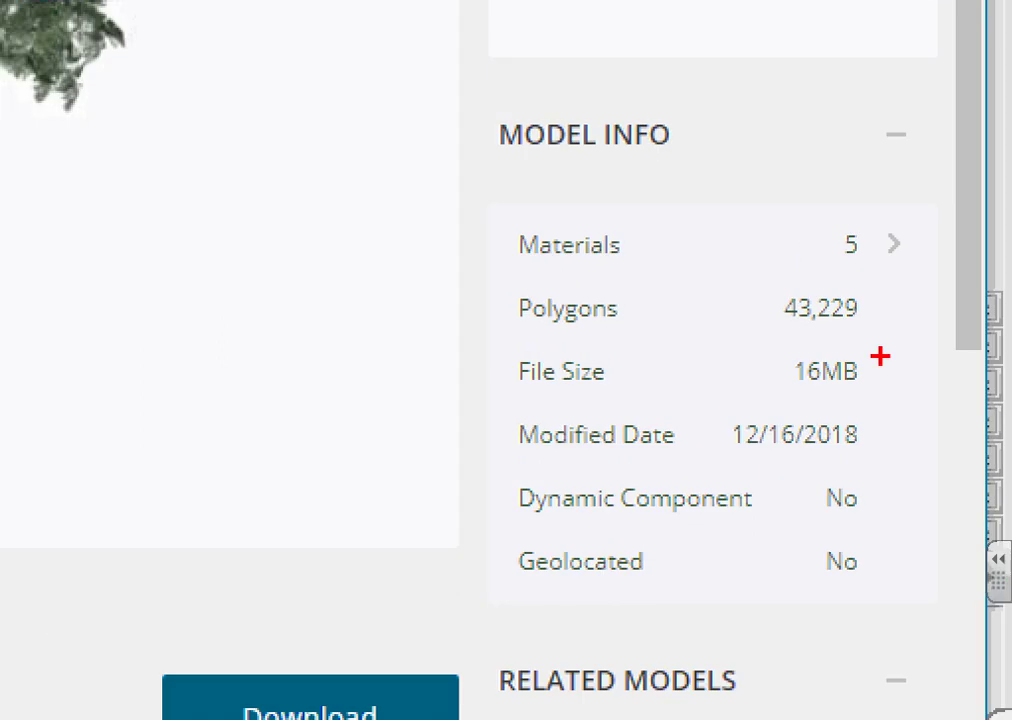
left_click_drag(967, 354, 864, 352)
mouse_move(758, 348)
left_mouse_down()
mouse_move(763, 413)
mouse_move(882, 345)
left_mouse_up()
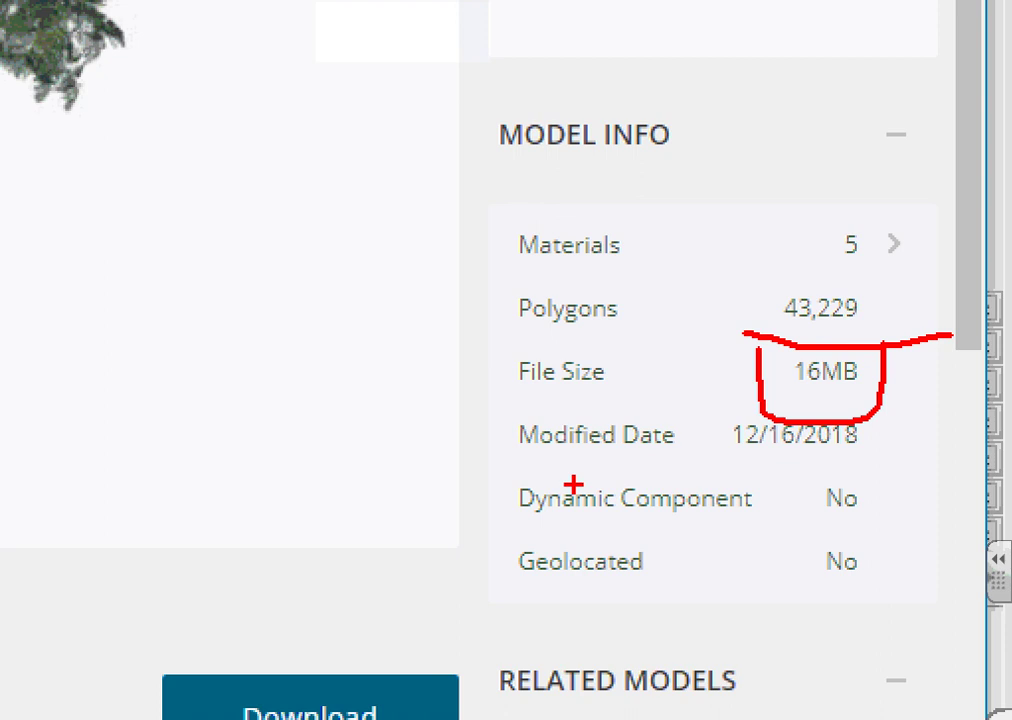
scroll(700, 408, "up", 1)
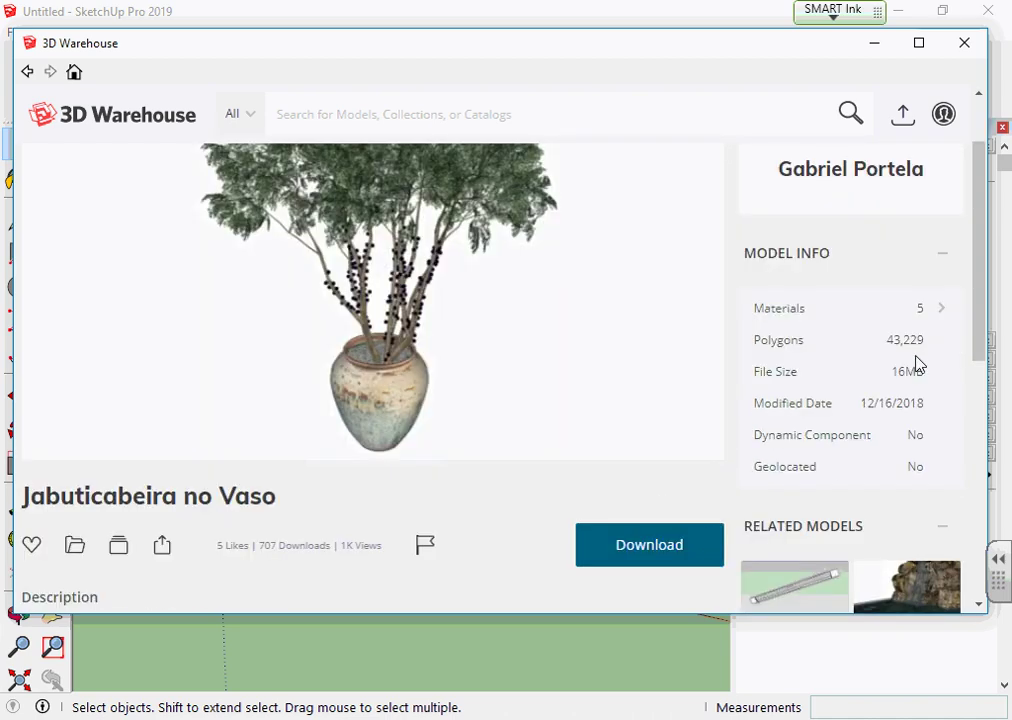
left_click(695, 556)
left_click(441, 370)
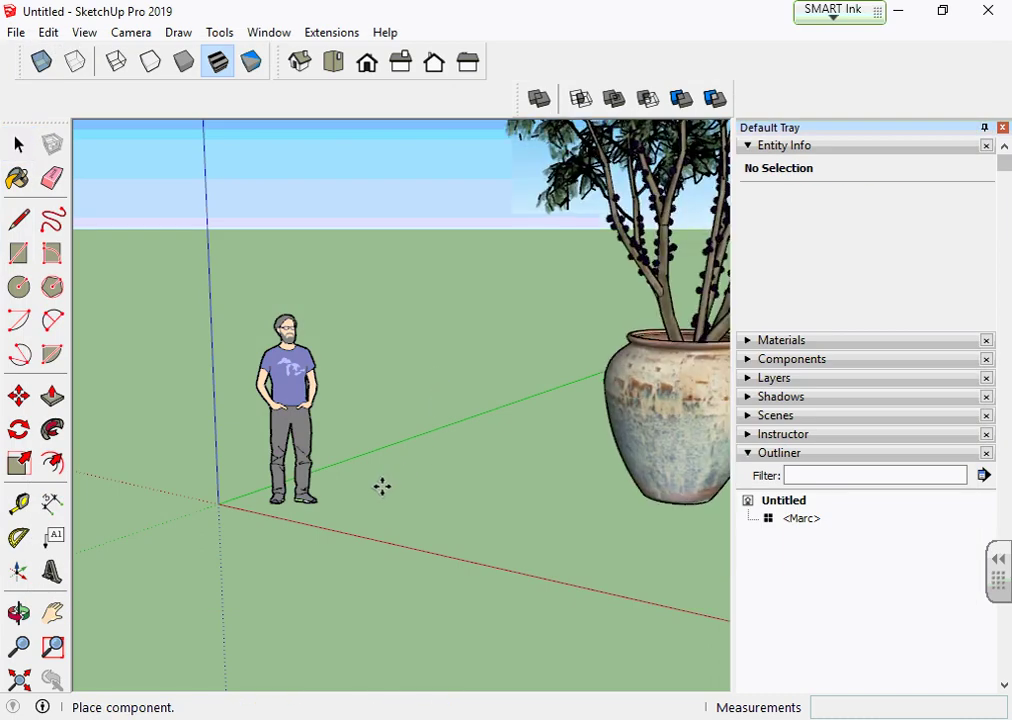
Place the downloaded Jabuticabeira no Vaso plant in the scene beside the human figure
left_click(345, 540)
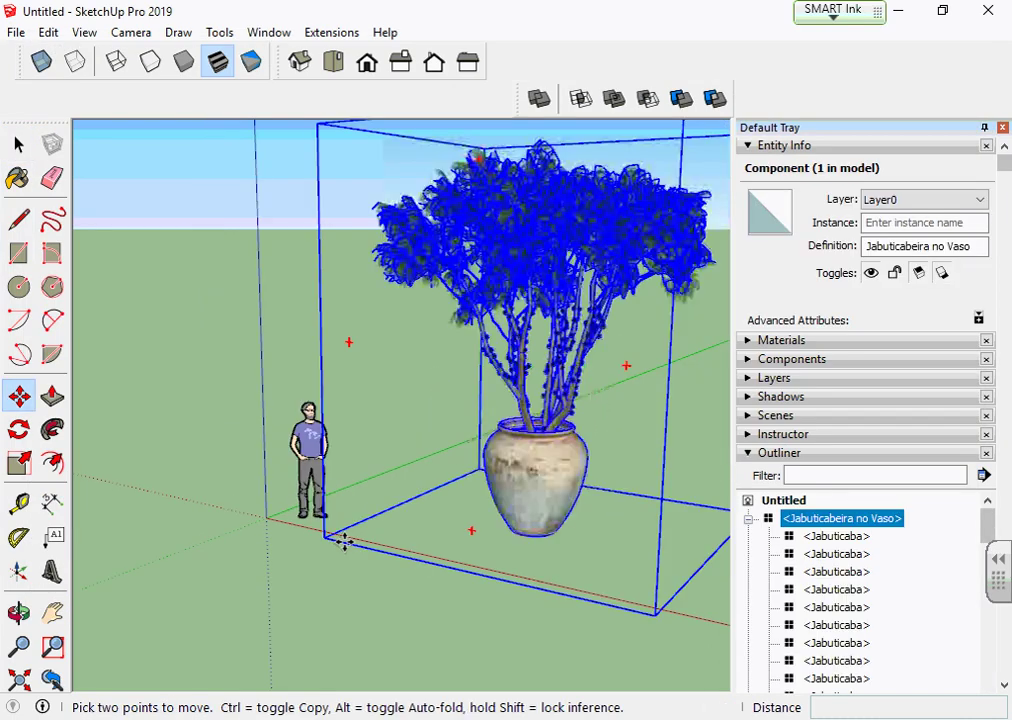
scroll(345, 540, "down", 3)
left_click(19, 145)
scroll(400, 441, "down", 1)
scroll(373, 445, "down", 1)
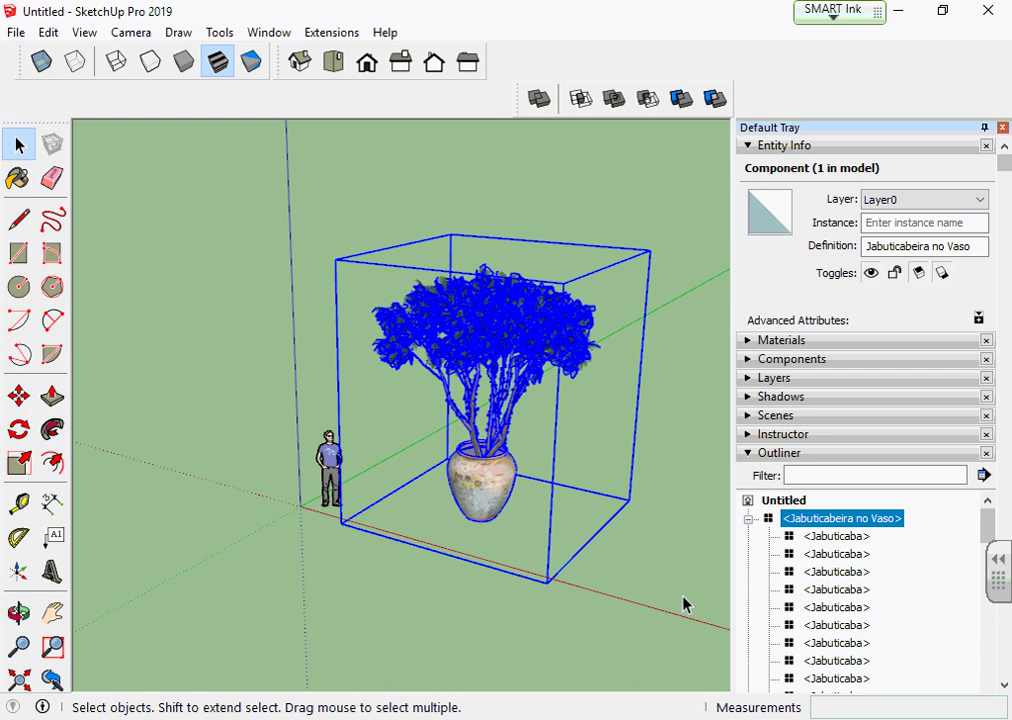
left_click(684, 603)
Delete the ceramic vase inside the plant component, then select the remaining tree
double_click(511, 508)
left_click(510, 506)
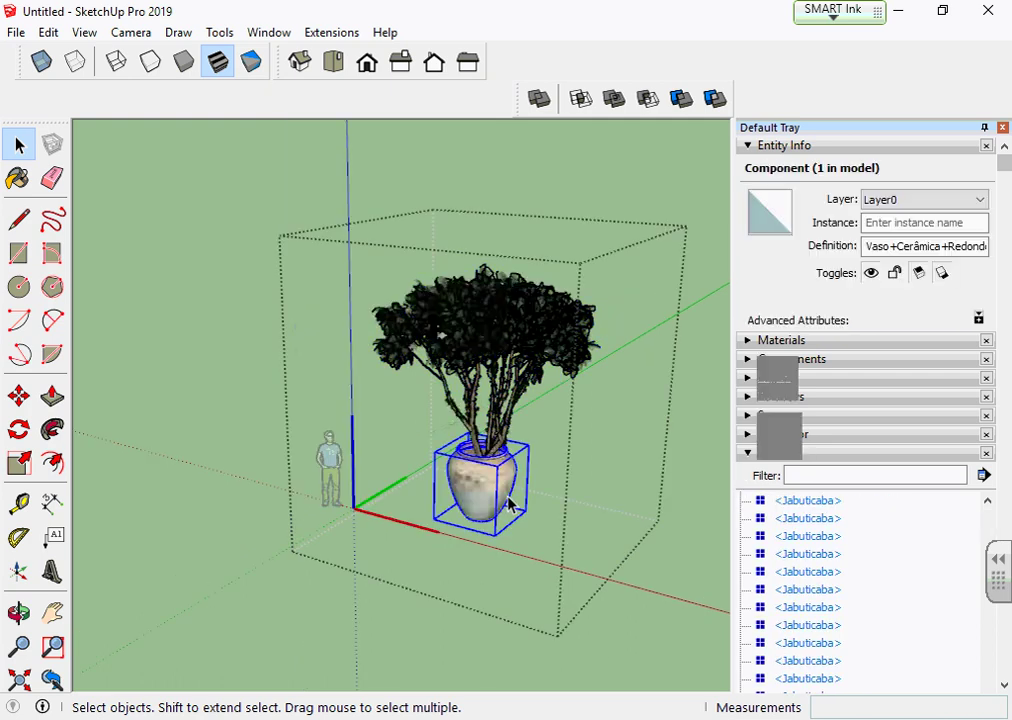
key("Delete")
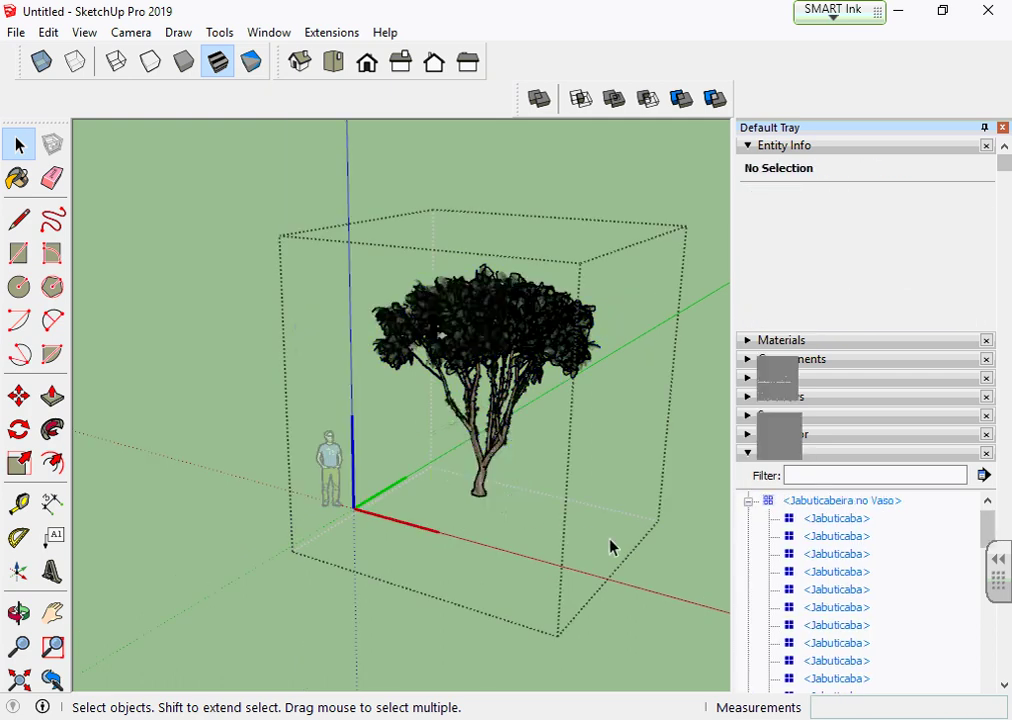
left_click(663, 557)
scroll(492, 488, "up", 1)
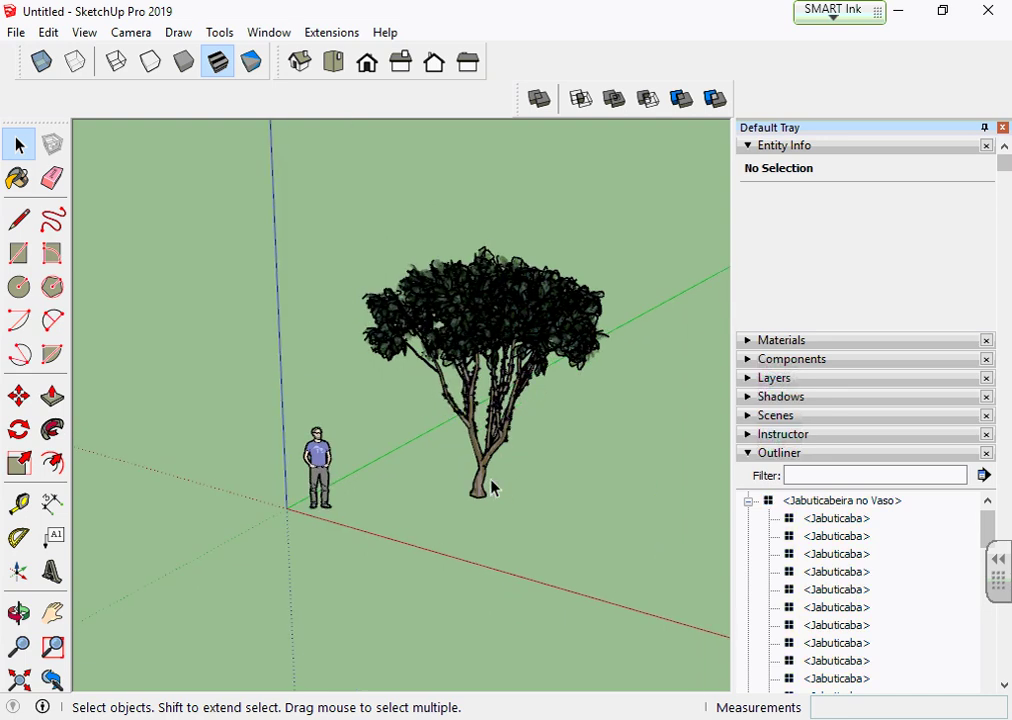
scroll(556, 425, "up", 1)
scroll(563, 428, "up", 1)
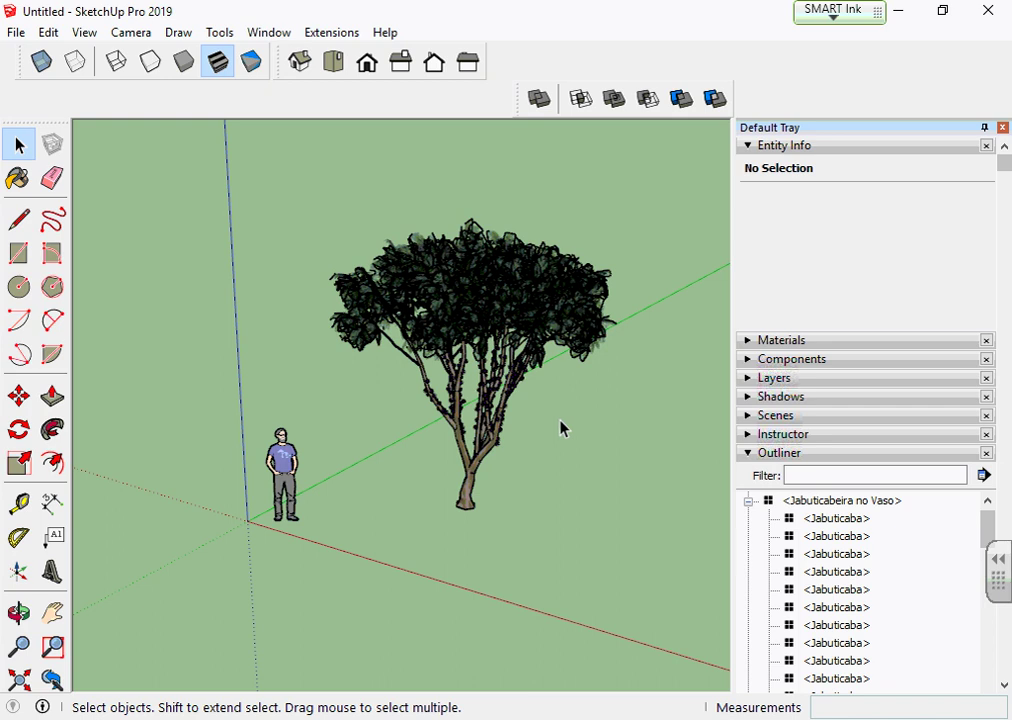
left_click(466, 380)
Shrink the tree uniformly to 0.86 with Scale and re-angle the view
mouse_move(466, 380)
middle_mouse_down()
mouse_move(481, 330)
mouse_move(452, 429)
mouse_move(535, 350)
middle_mouse_up()
key("s")
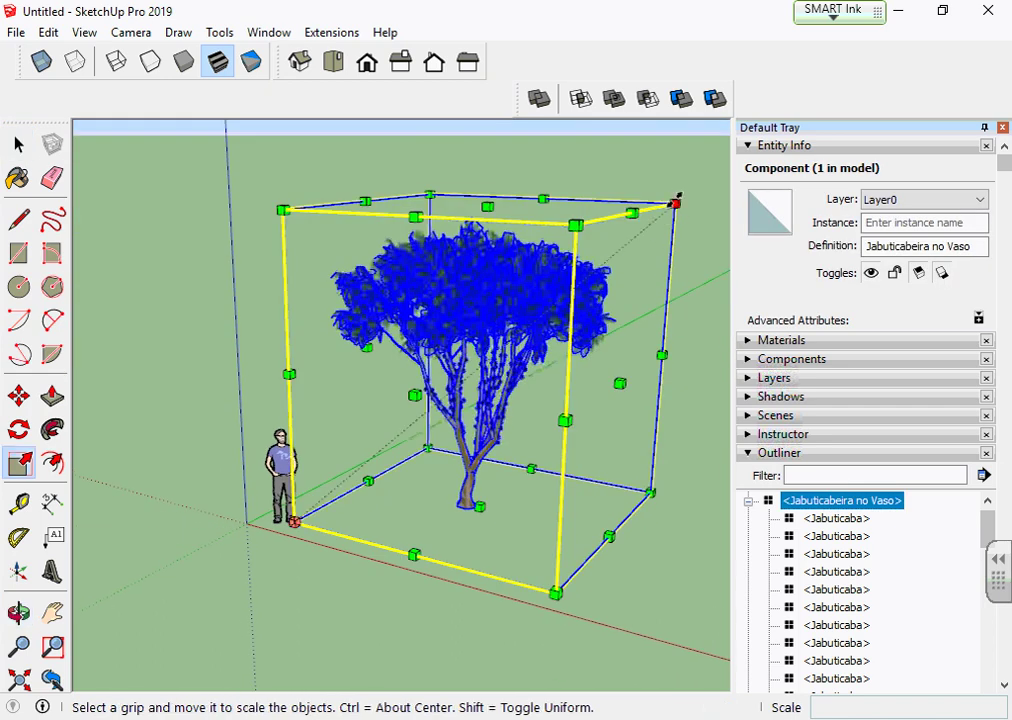
left_click_drag(671, 203, 623, 248)
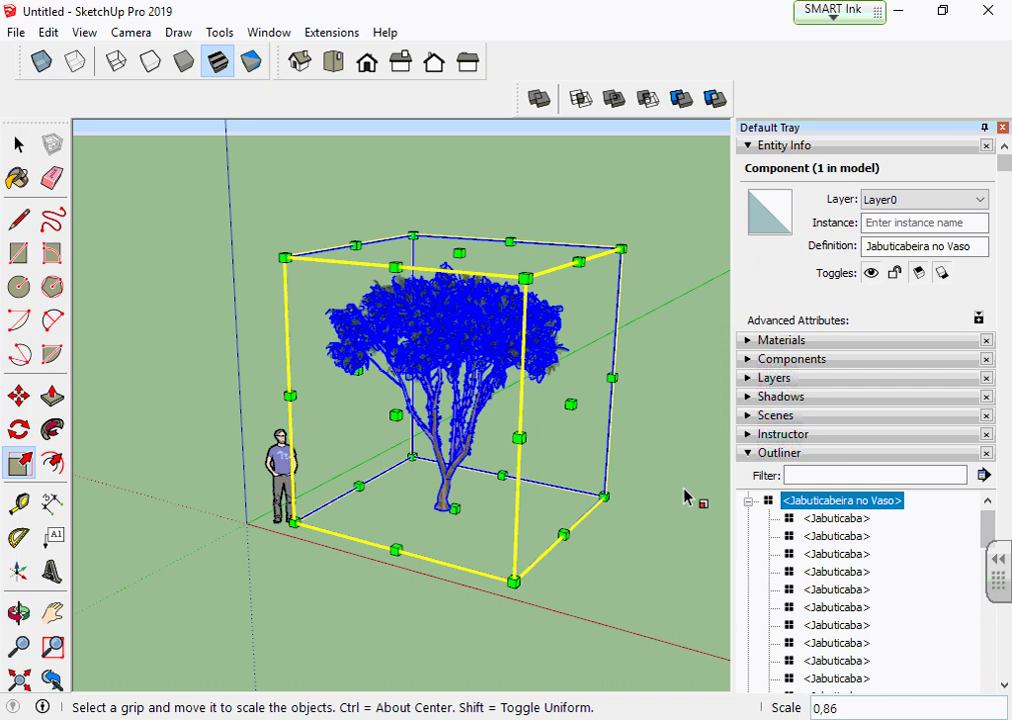
key("space")
left_click(660, 535)
mouse_move(660, 535)
middle_mouse_down()
mouse_move(429, 524)
mouse_move(463, 463)
middle_mouse_up()
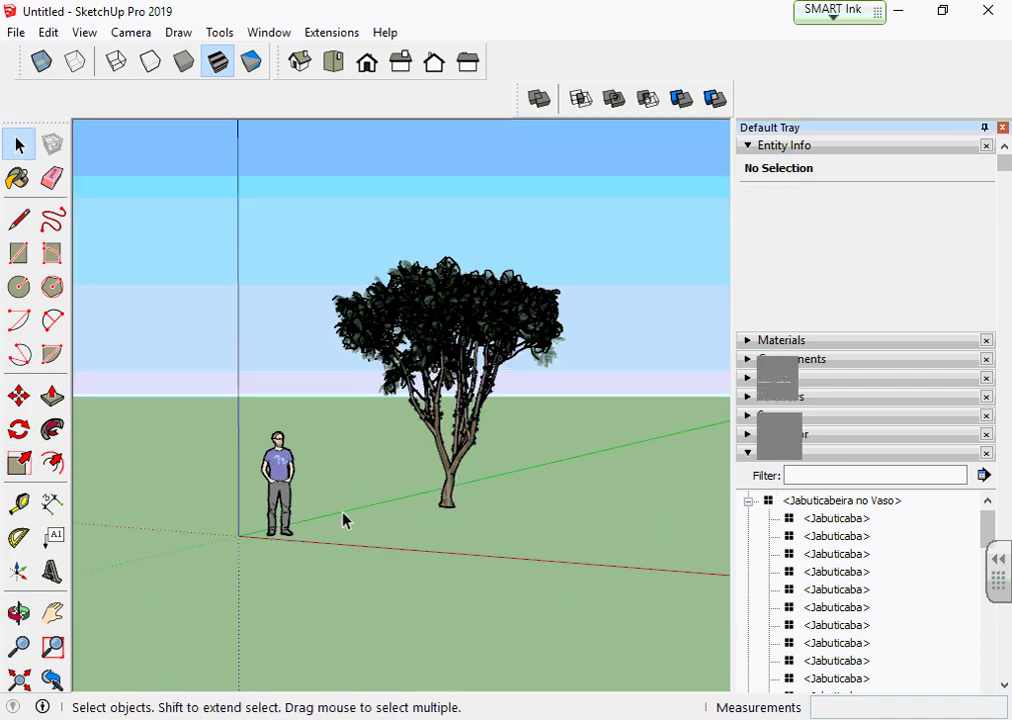
mouse_move(343, 522)
middle_mouse_down()
mouse_move(479, 472)
mouse_move(330, 582)
middle_mouse_up()
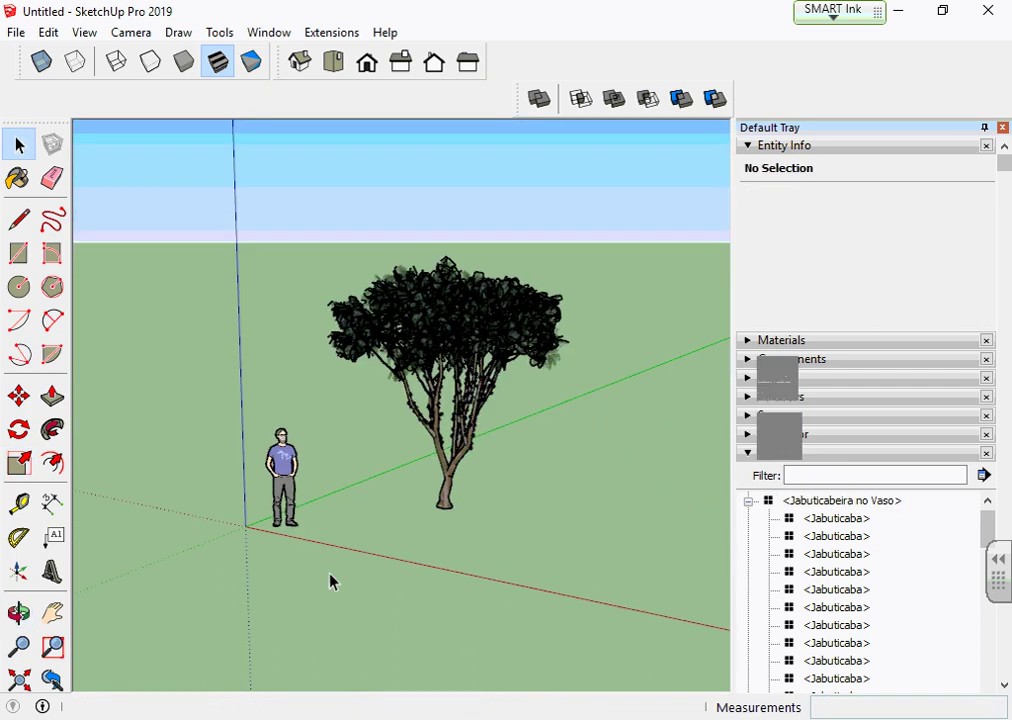
Rescale the selected tree and set its height to exactly 3 m
left_click(501, 408)
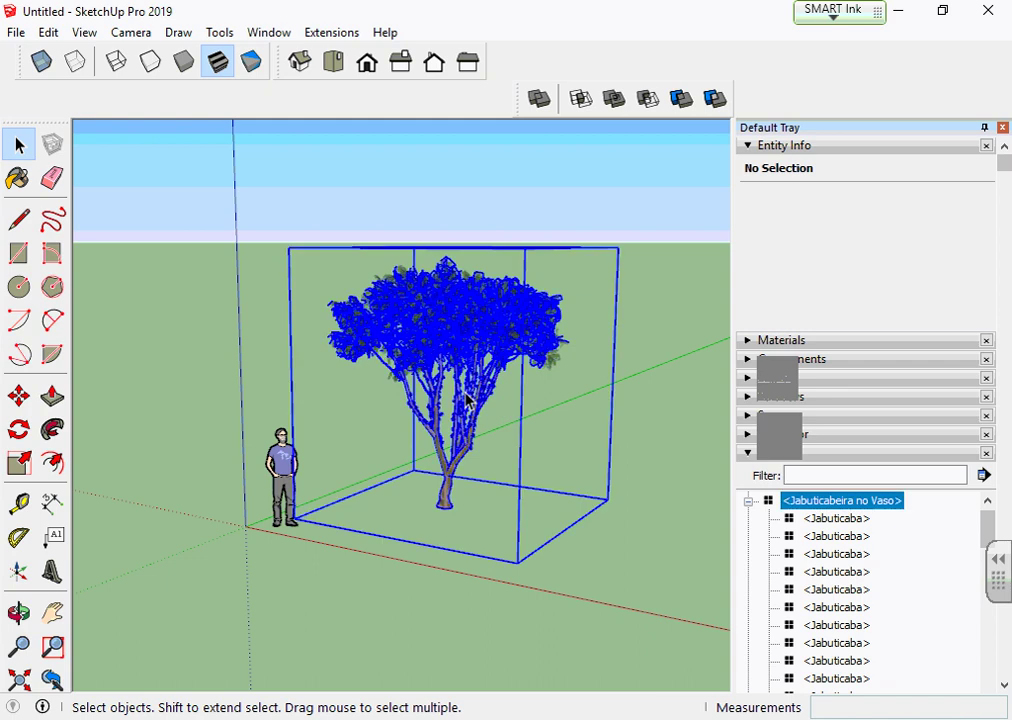
key("s")
middle_click_drag(501, 408, 478, 495)
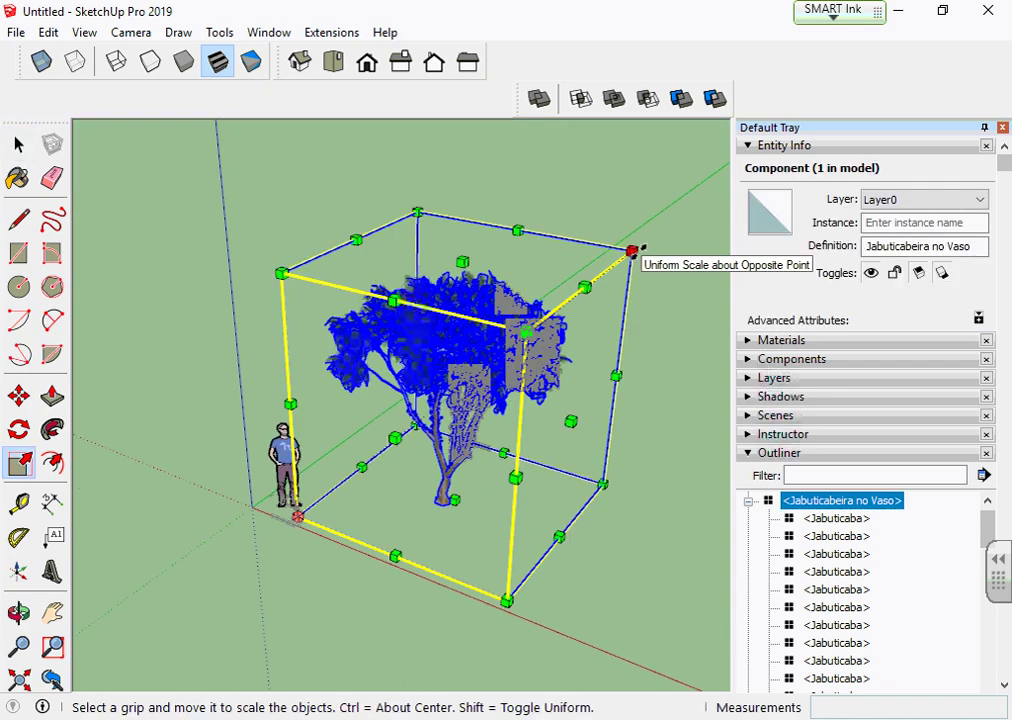
middle_click_drag(650, 325, 655, 330)
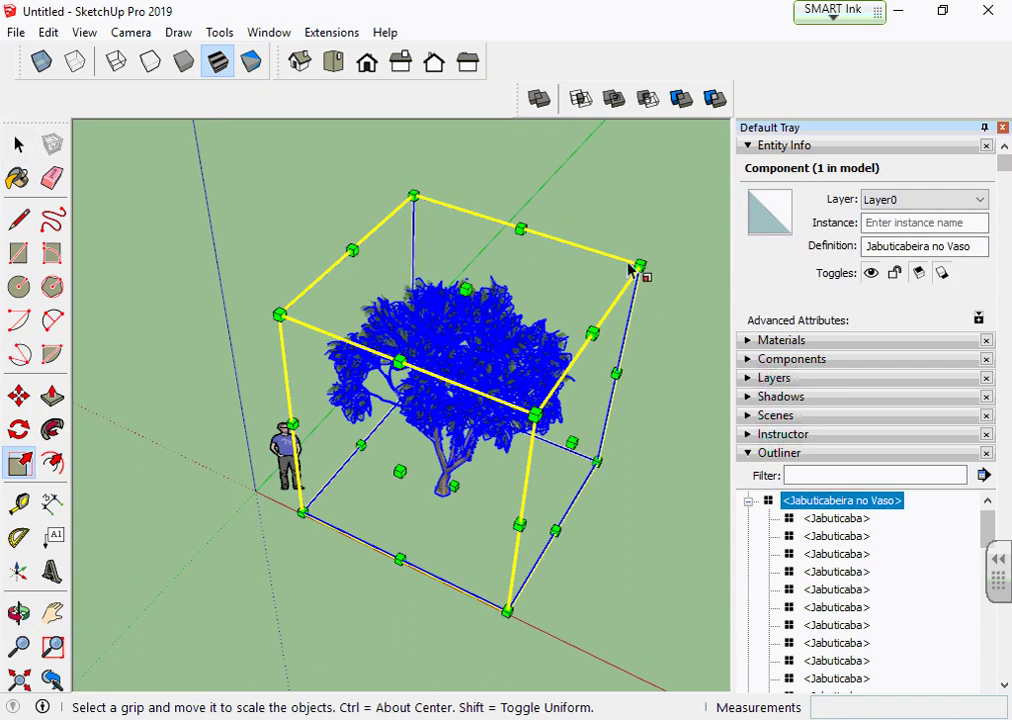
left_click_drag(640, 262, 549, 338)
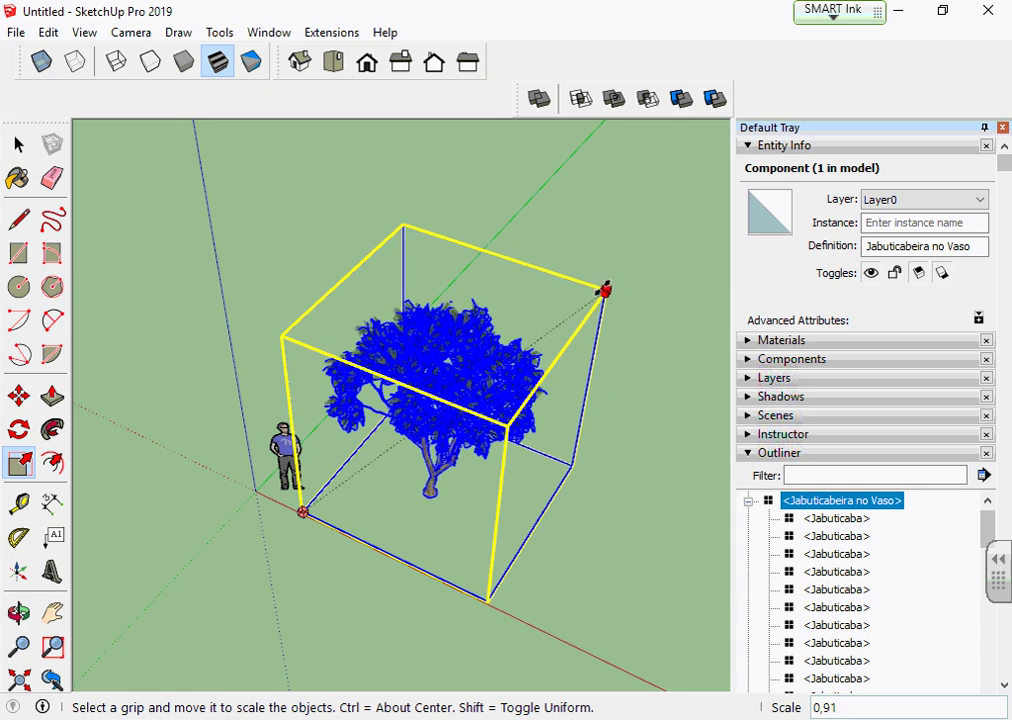
middle_click_drag(549, 338, 429, 296)
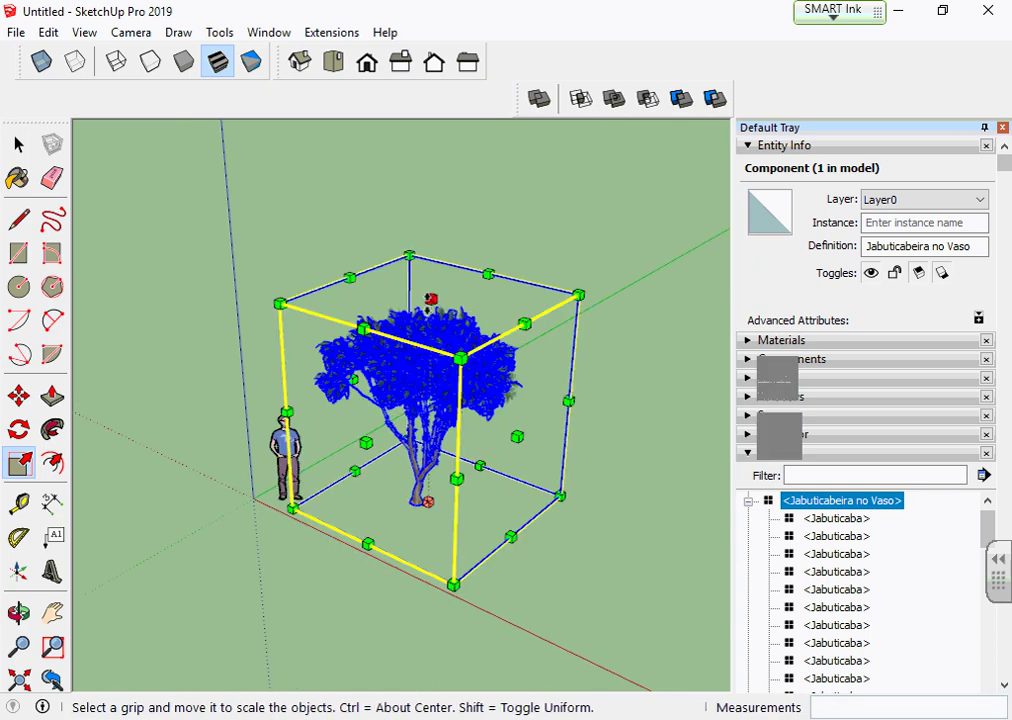
left_click_drag(429, 296, 451, 211)
type("3m")
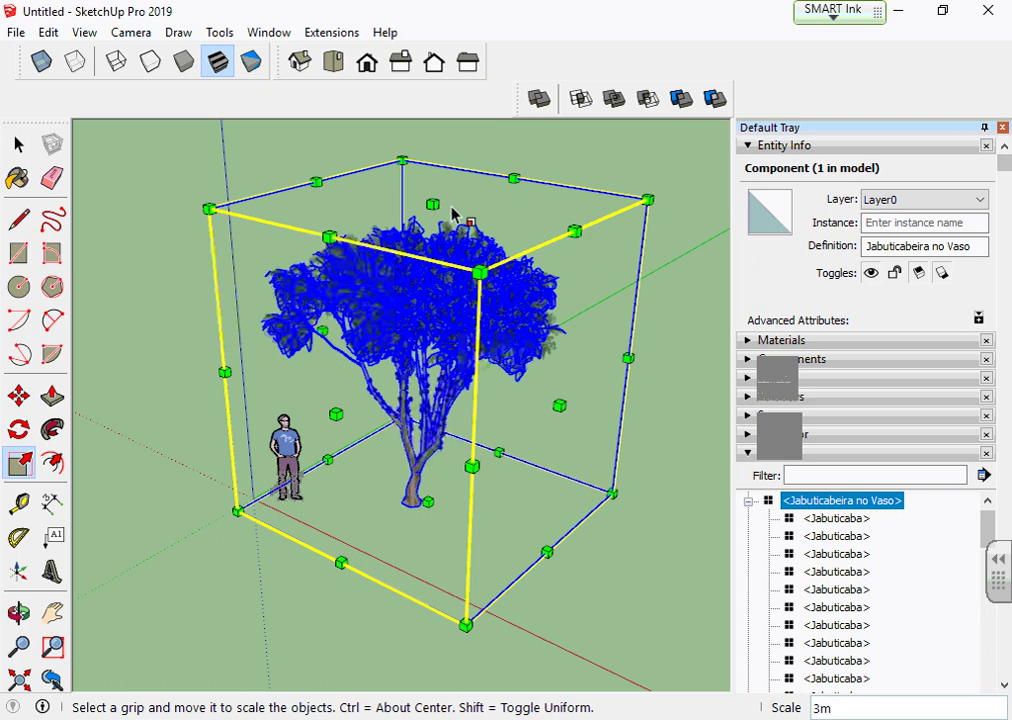
key("Return")
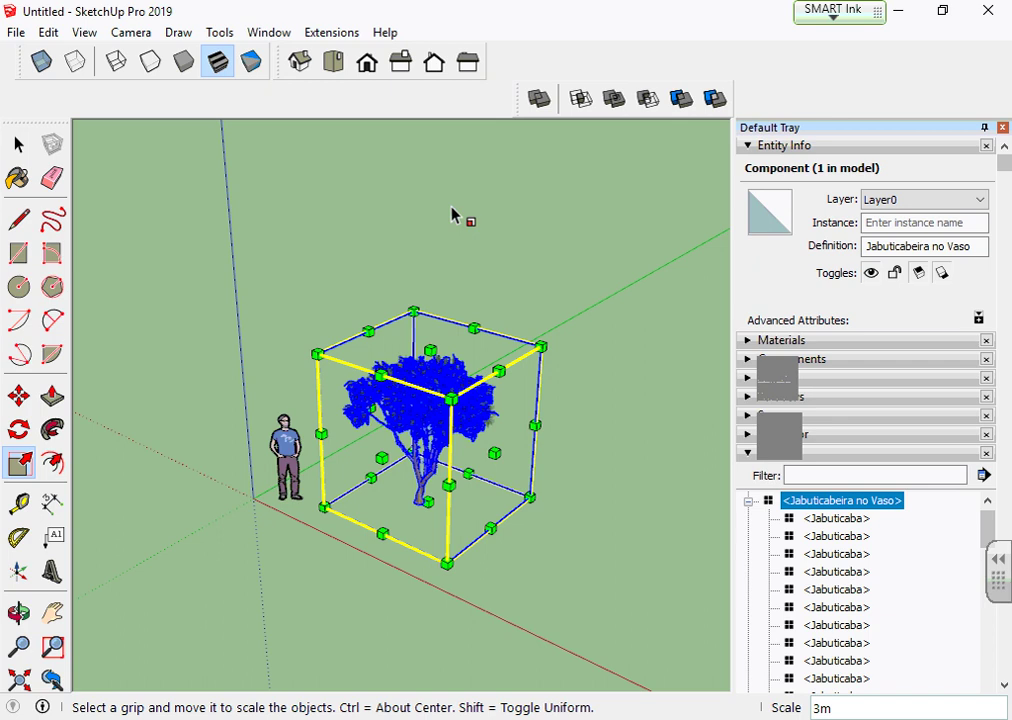
Orbit around the resized 3 m tree to inspect it
scroll(377, 659, "up", 2)
scroll(388, 575, "up", 2)
middle_click_drag(388, 575, 422, 420)
left_click(18, 145)
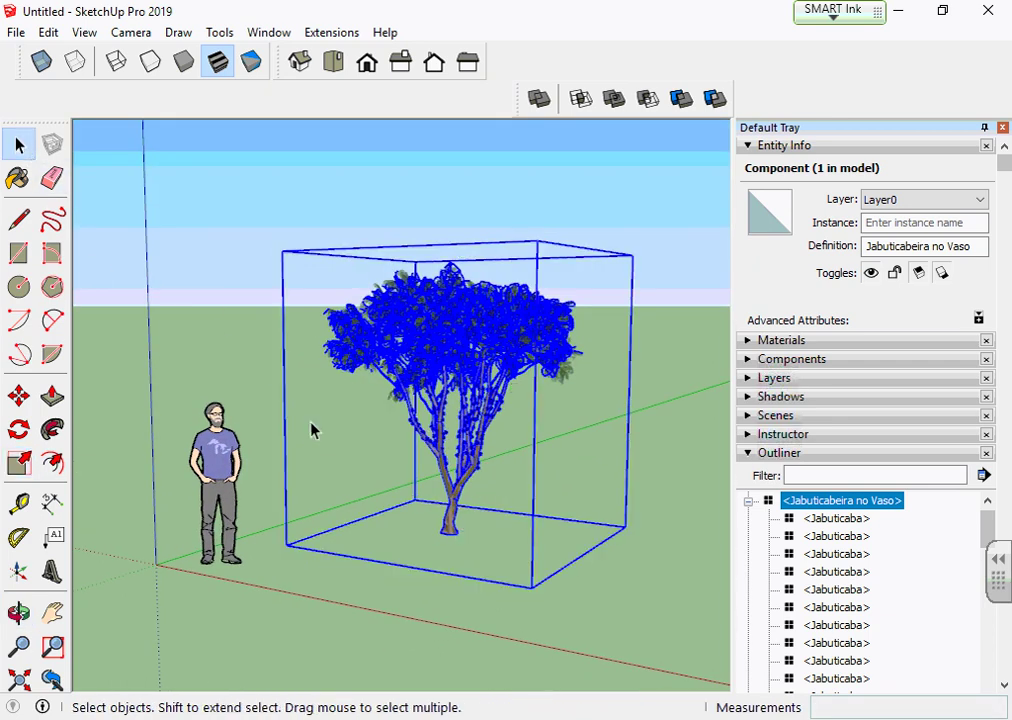
mouse_move(313, 430)
middle_mouse_down()
mouse_move(307, 481)
mouse_move(416, 521)
mouse_move(418, 538)
mouse_move(445, 510)
middle_mouse_up()
Inside the tree component, move all parts so the trunk base lands on the origin
double_click(452, 495)
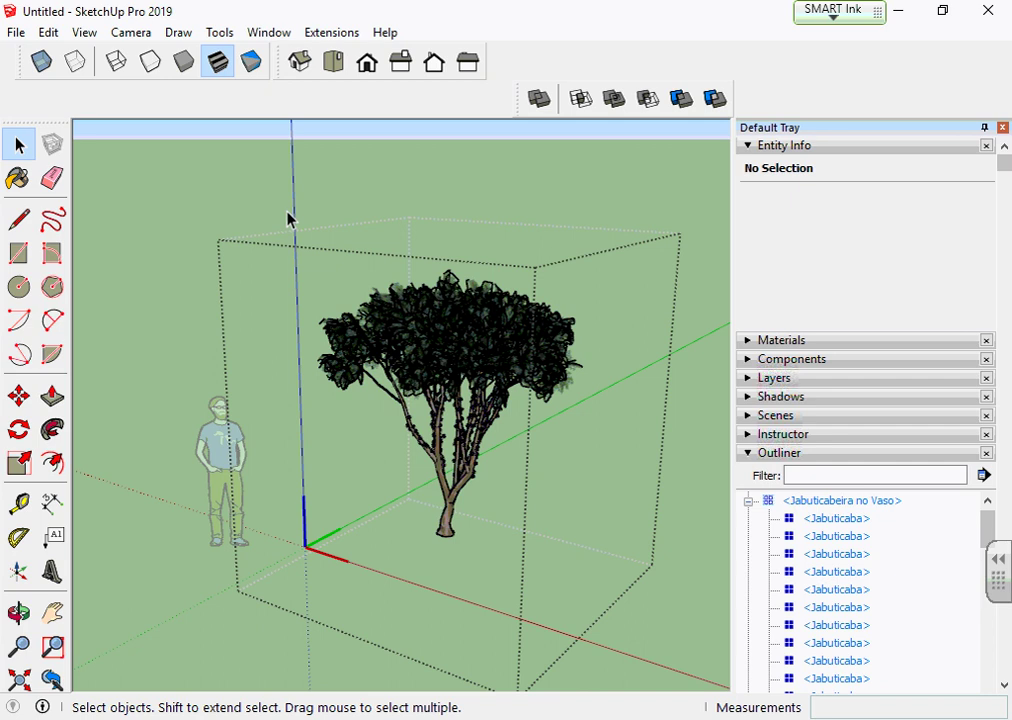
mouse_move(246, 174)
left_mouse_down()
mouse_move(486, 355)
mouse_move(653, 596)
left_mouse_up()
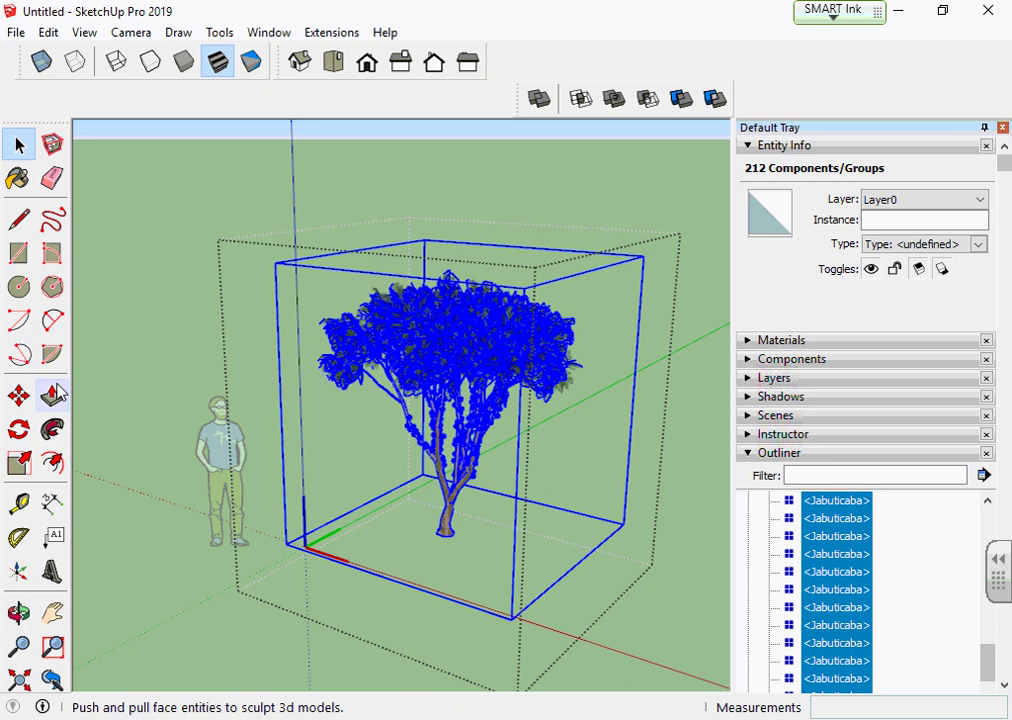
left_click(25, 398)
scroll(298, 551, "up", 2)
scroll(407, 560, "up", 2)
scroll(427, 560, "up", 2)
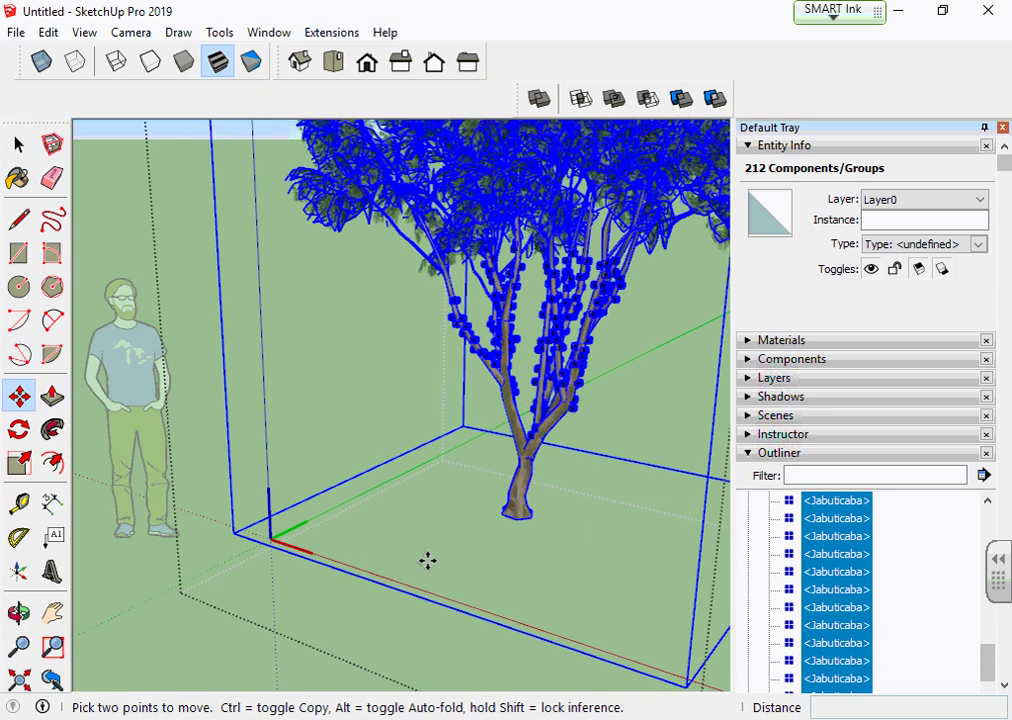
scroll(510, 511, "up", 2)
scroll(512, 509, "up", 1)
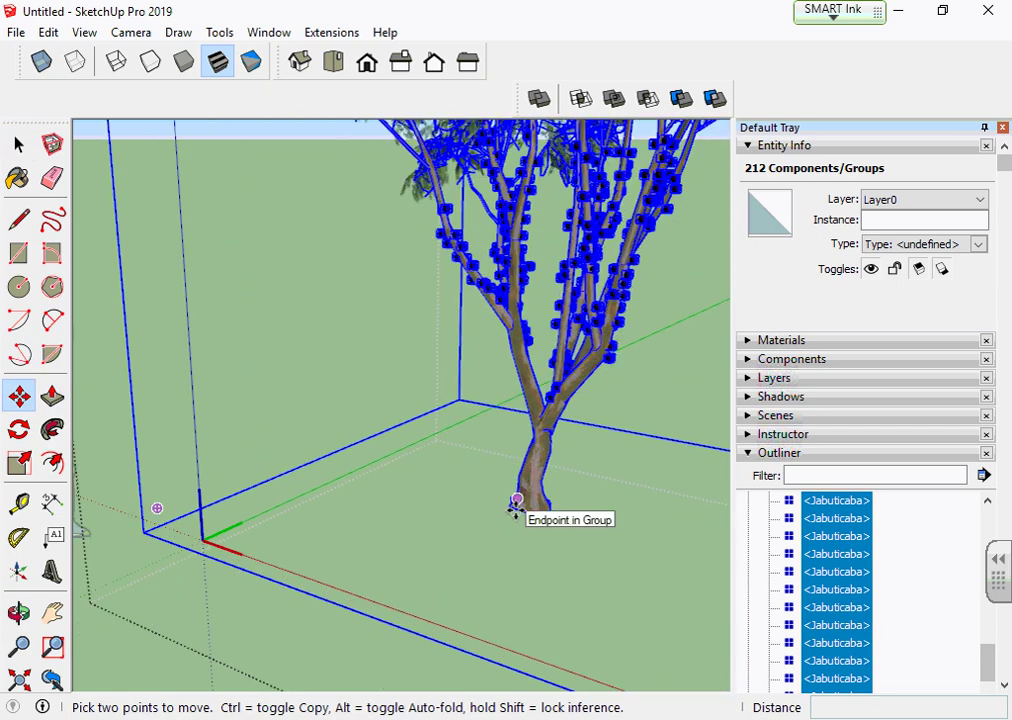
left_click(525, 513)
scroll(515, 510, "down", 1)
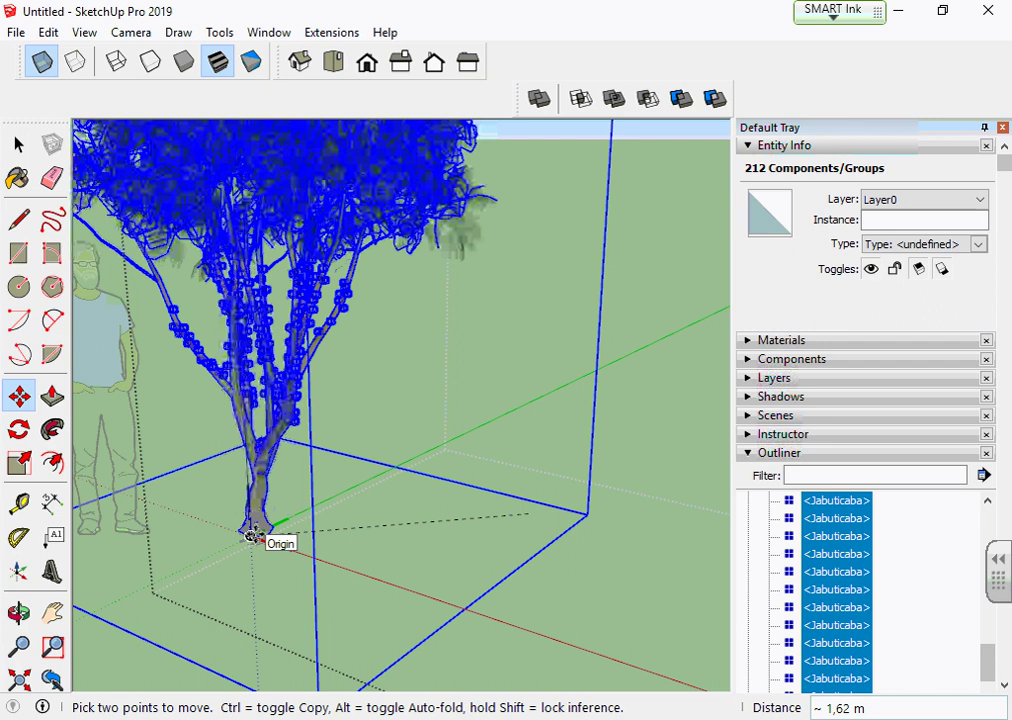
left_click(253, 533)
scroll(397, 517, "down", 2)
scroll(397, 517, "down", 2)
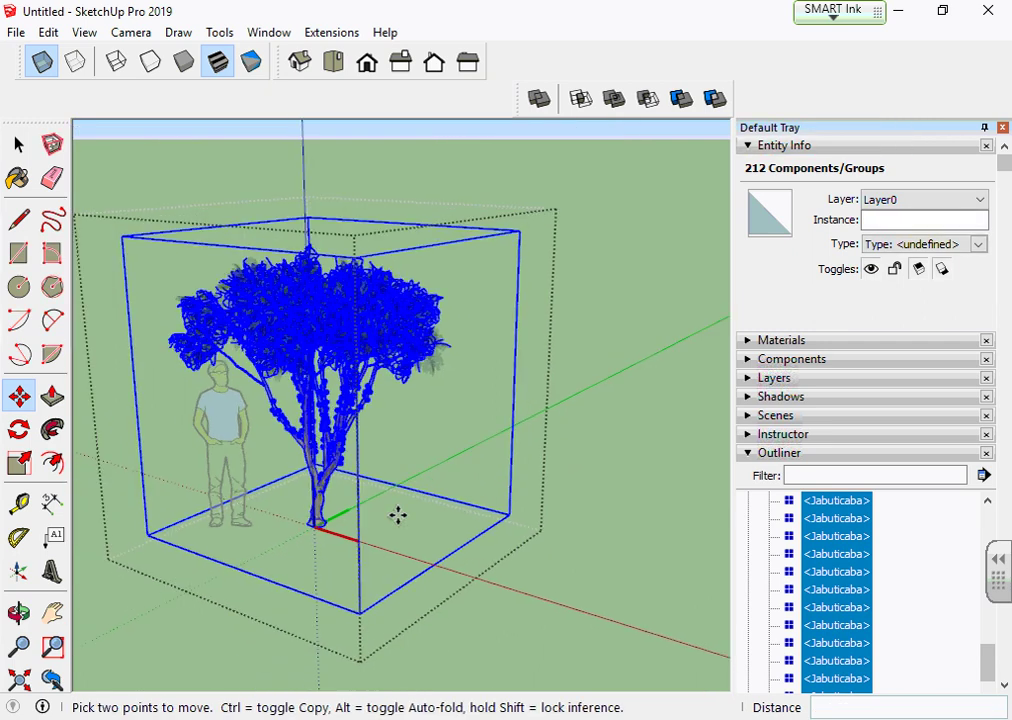
Close component editing, reselect the Jabuticabeira tree and reopen it for editing
key("space")
left_click(637, 267)
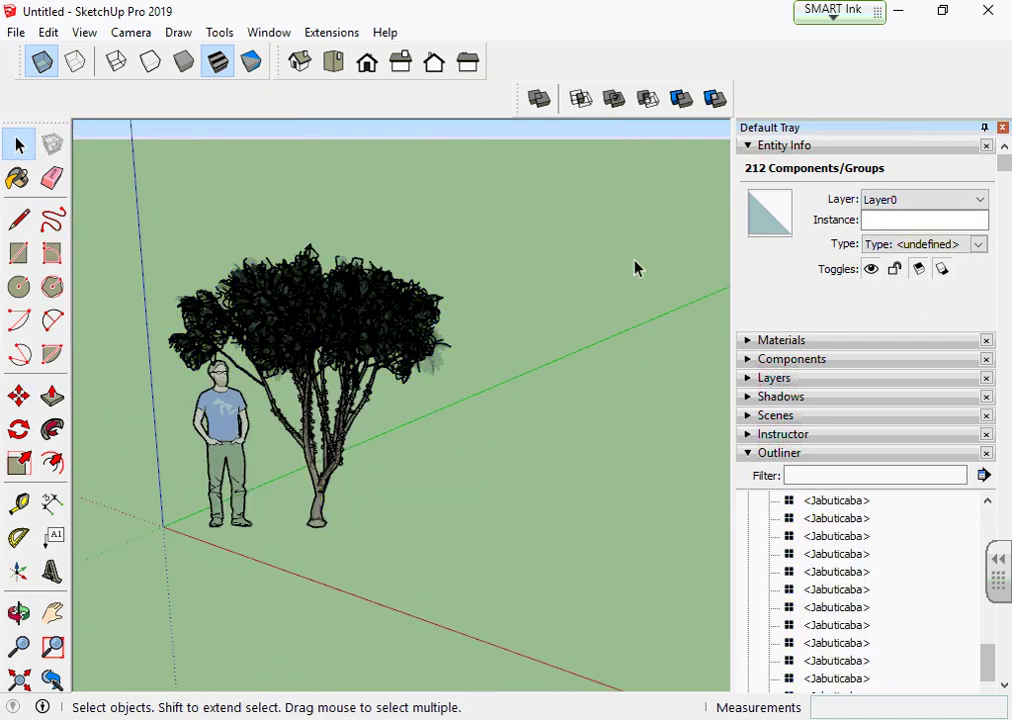
scroll(630, 310, "down", 2)
left_click(413, 332)
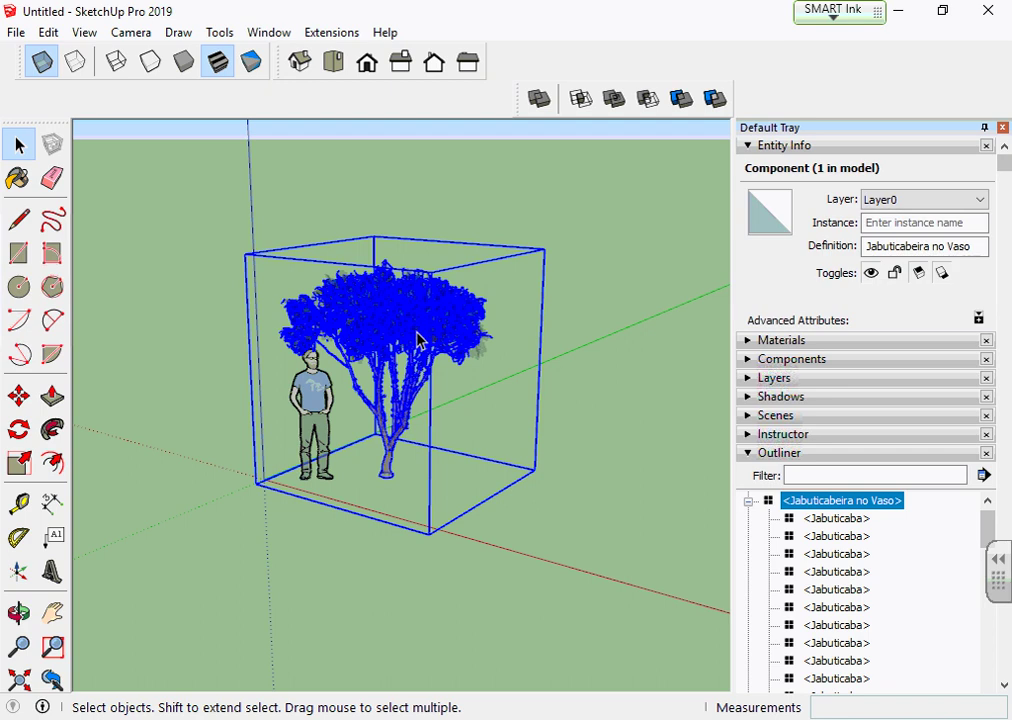
double_click(418, 340)
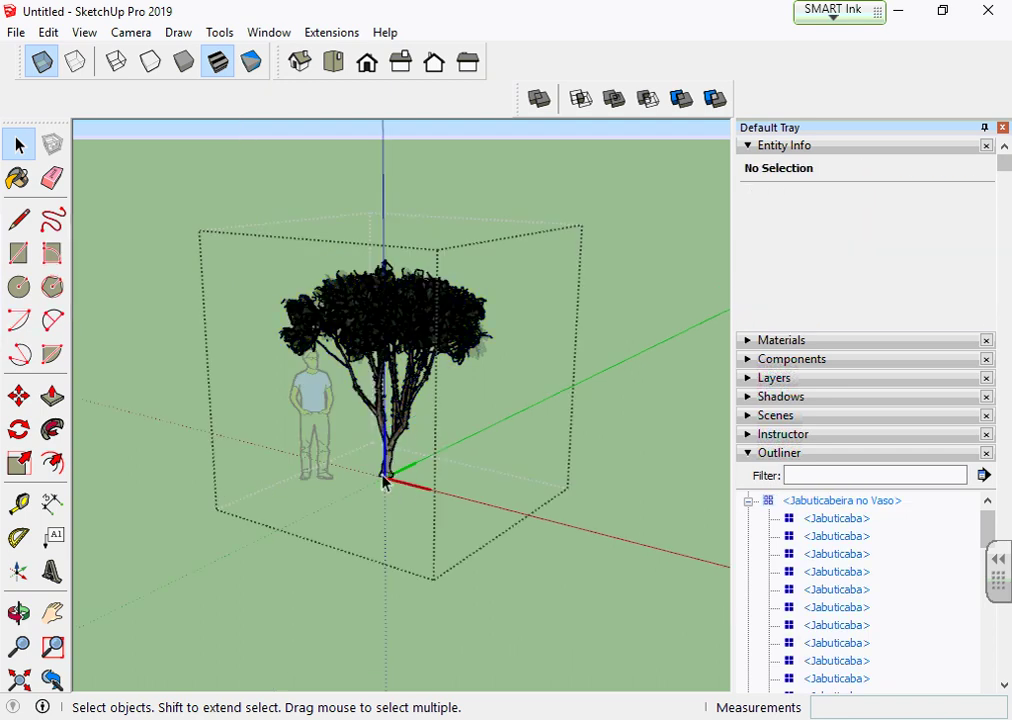
left_click(630, 459)
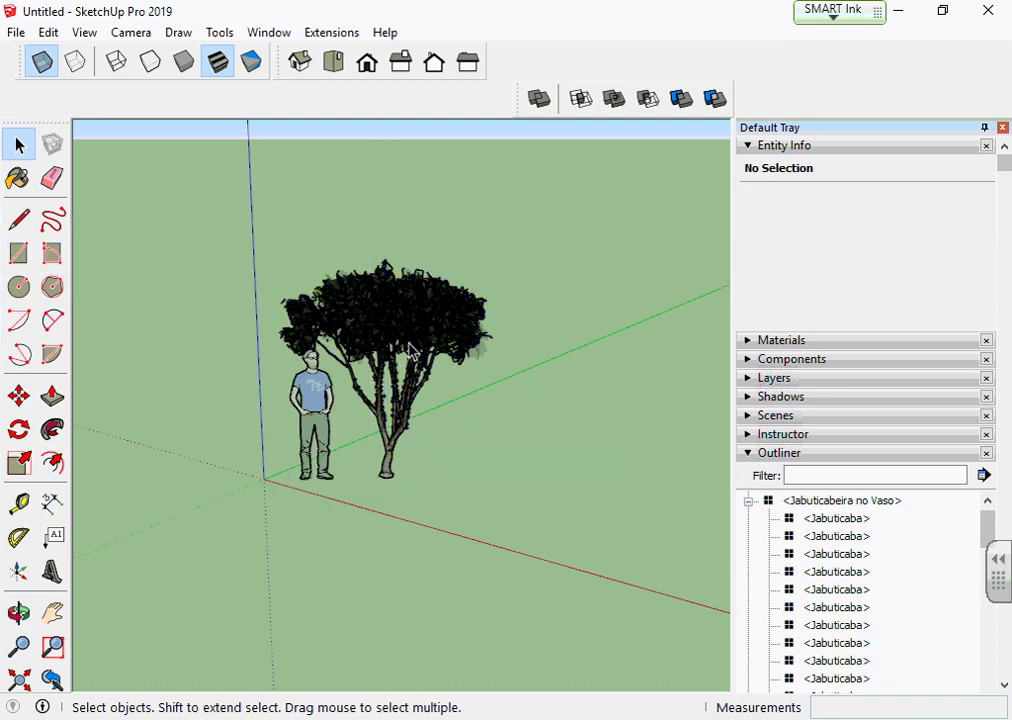
double_click(412, 375)
Save the tree at current scale into Componentes 0611, trimming 'Vaso com' to name it Jabuticabeira
left_click(632, 463)
right_click(366, 319)
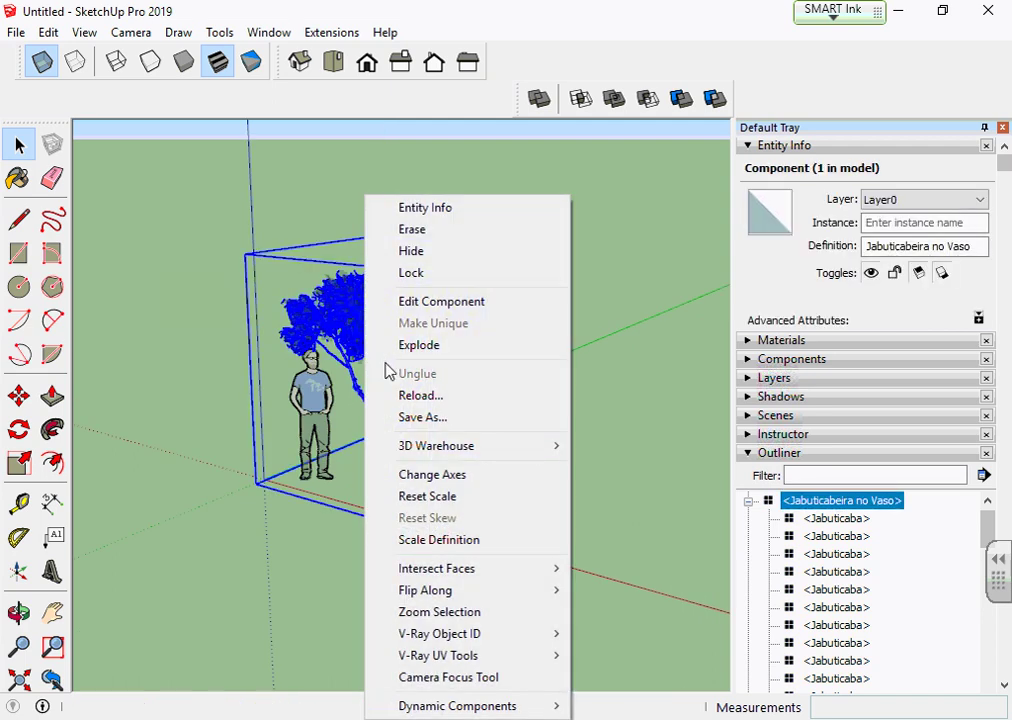
left_click(440, 417)
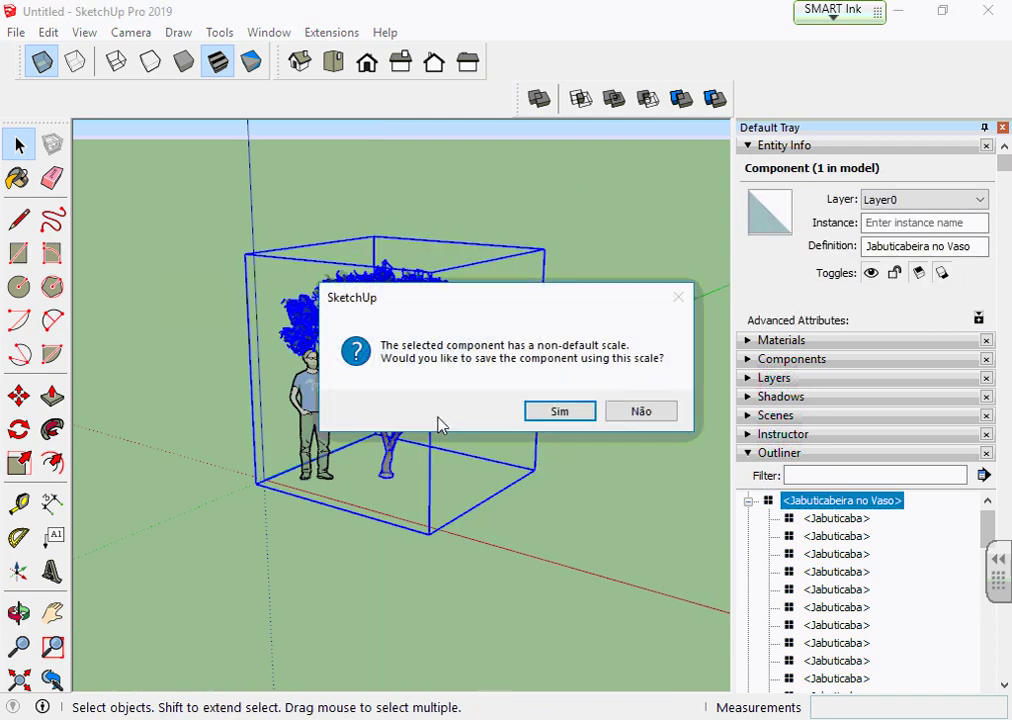
left_click(559, 414)
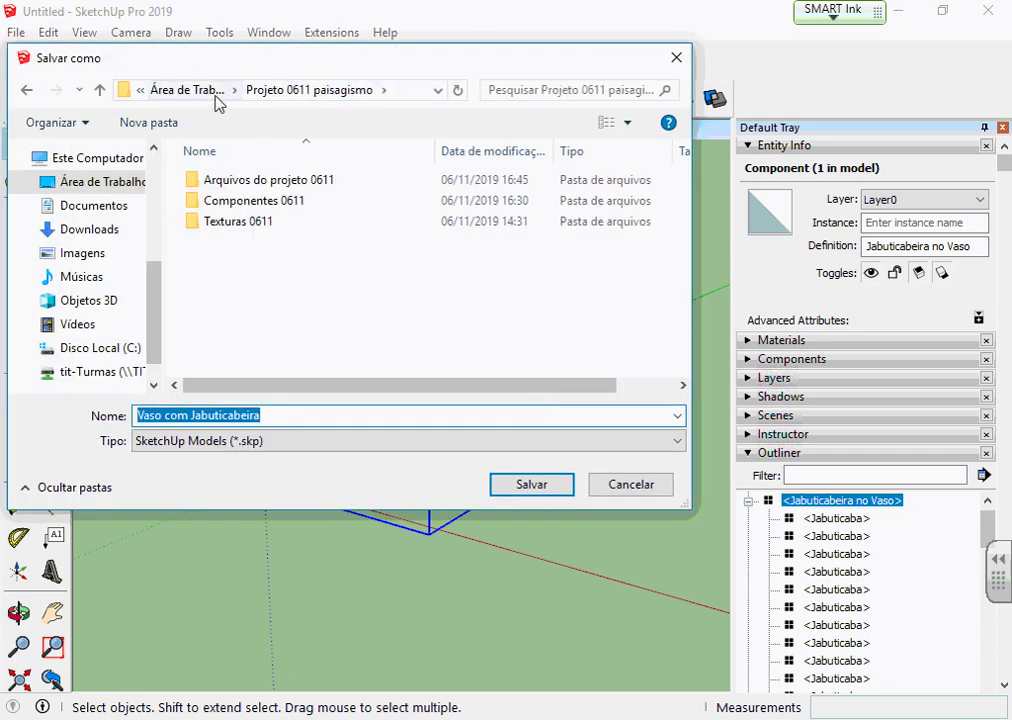
double_click(272, 201)
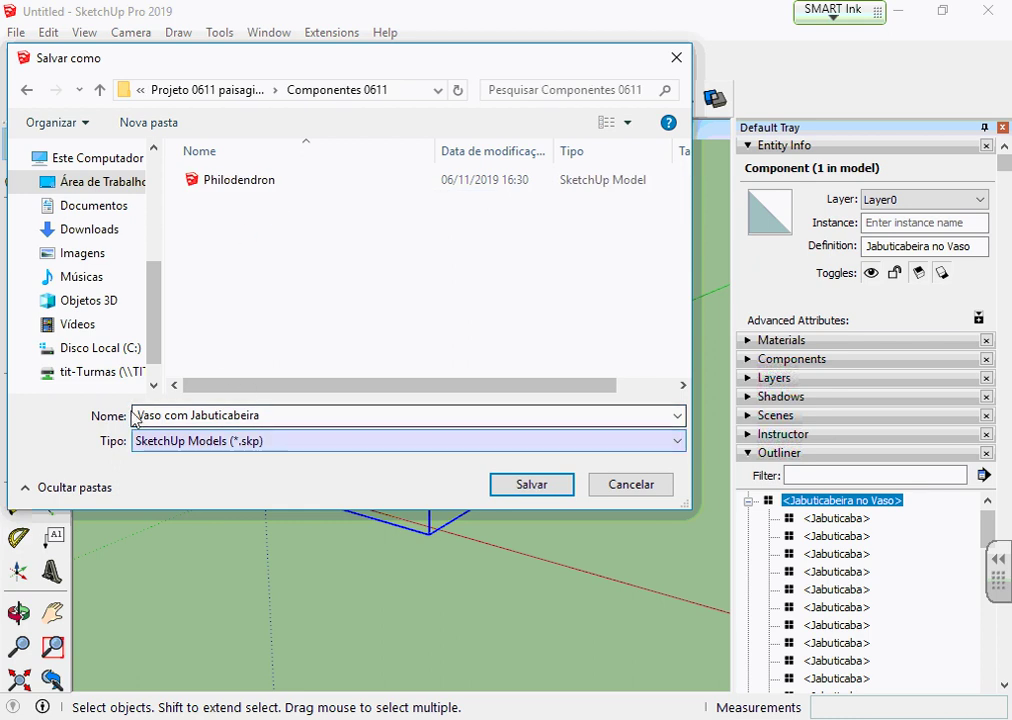
left_click(190, 413)
left_click(175, 418)
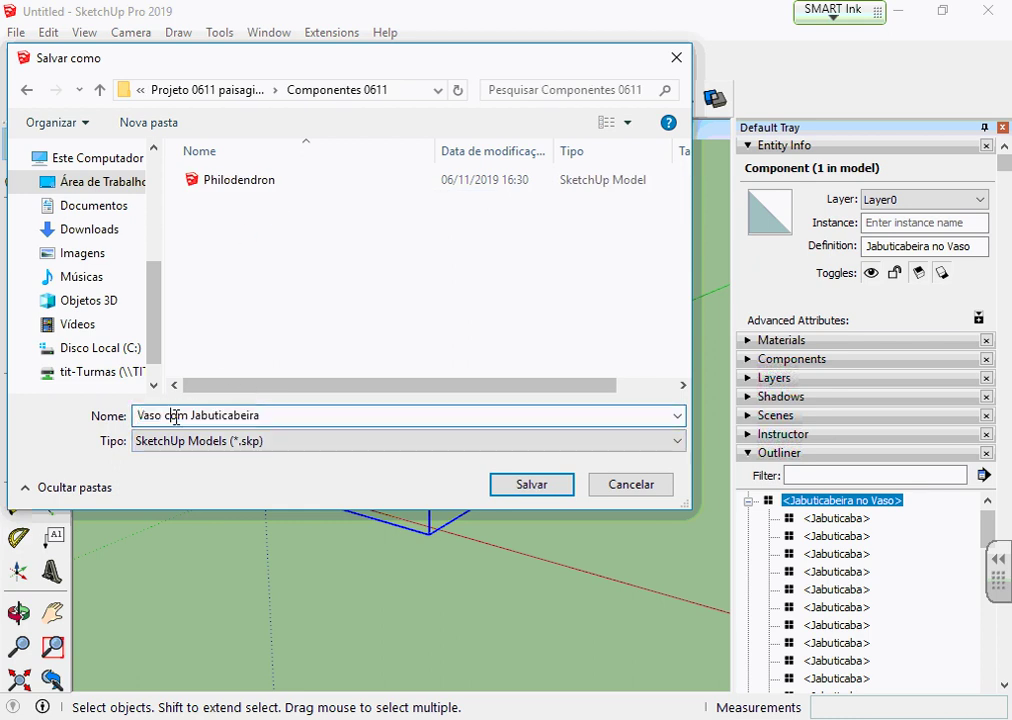
left_click_drag(188, 416, 107, 413)
key("Delete")
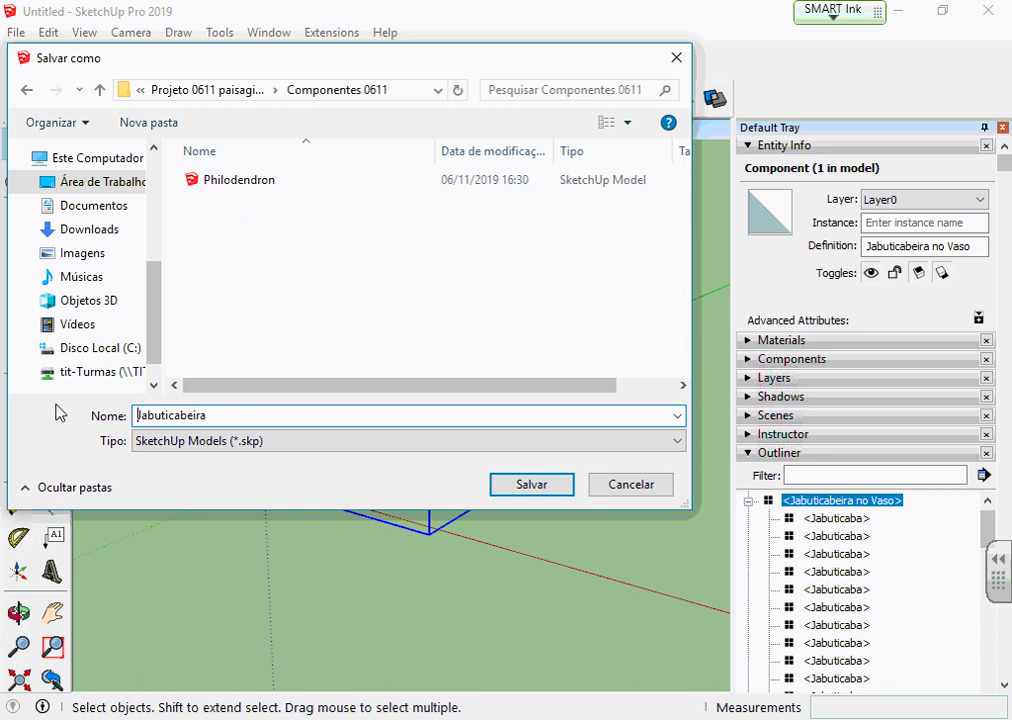
left_click(503, 488)
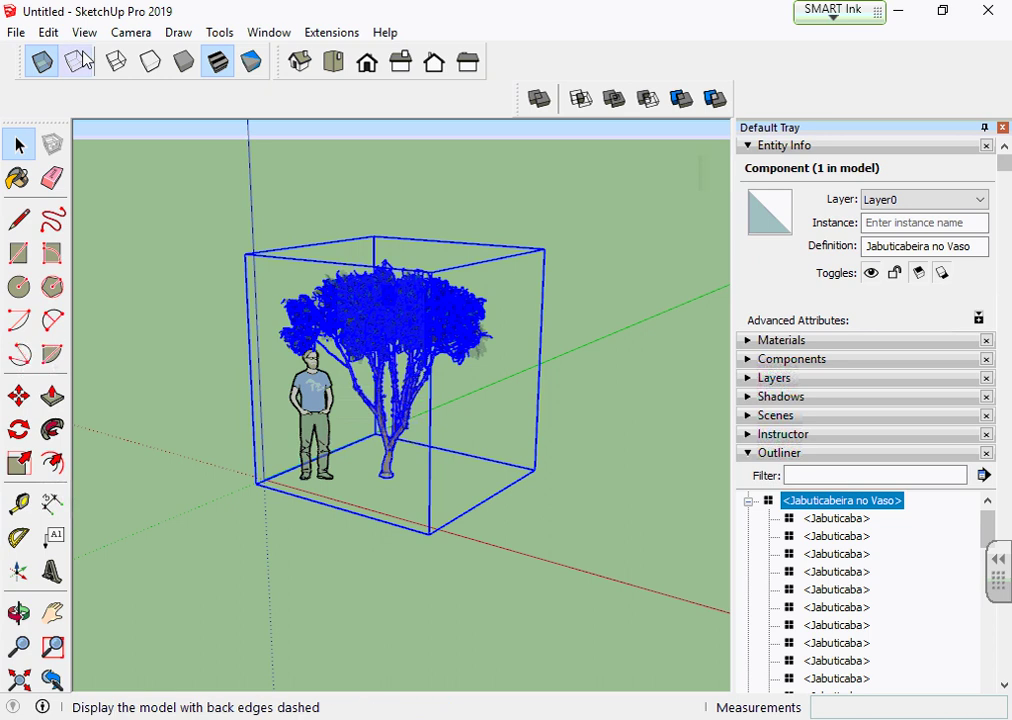
Reopen recent model Projeto 0611 parte 3, discarding the untitled model, and view the plot
left_click(16, 33)
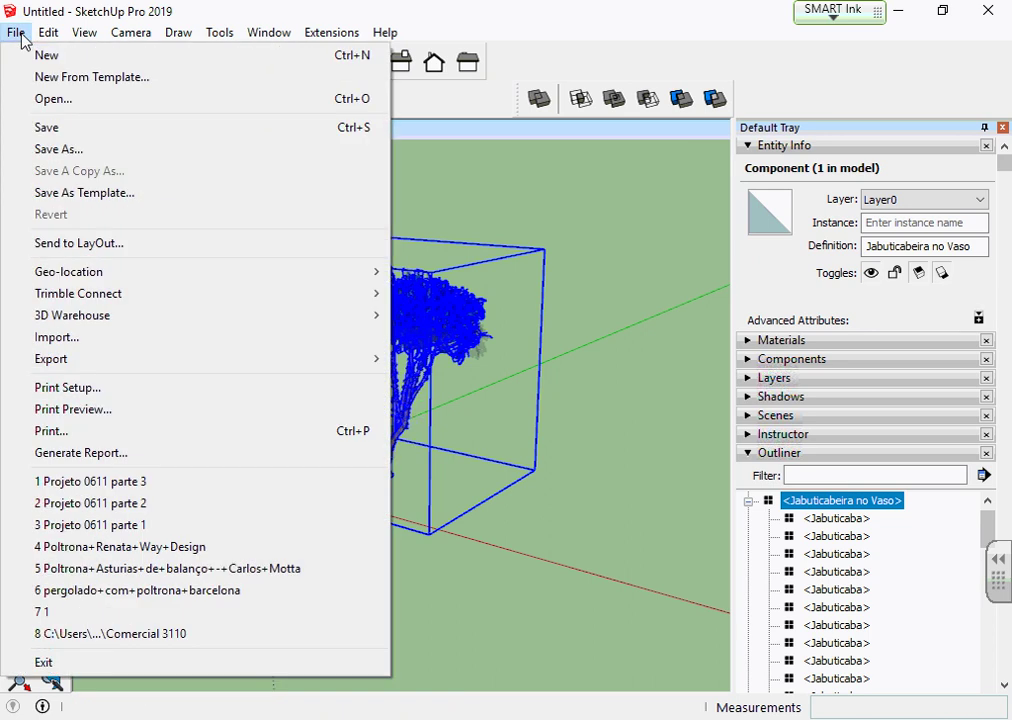
left_click(98, 482)
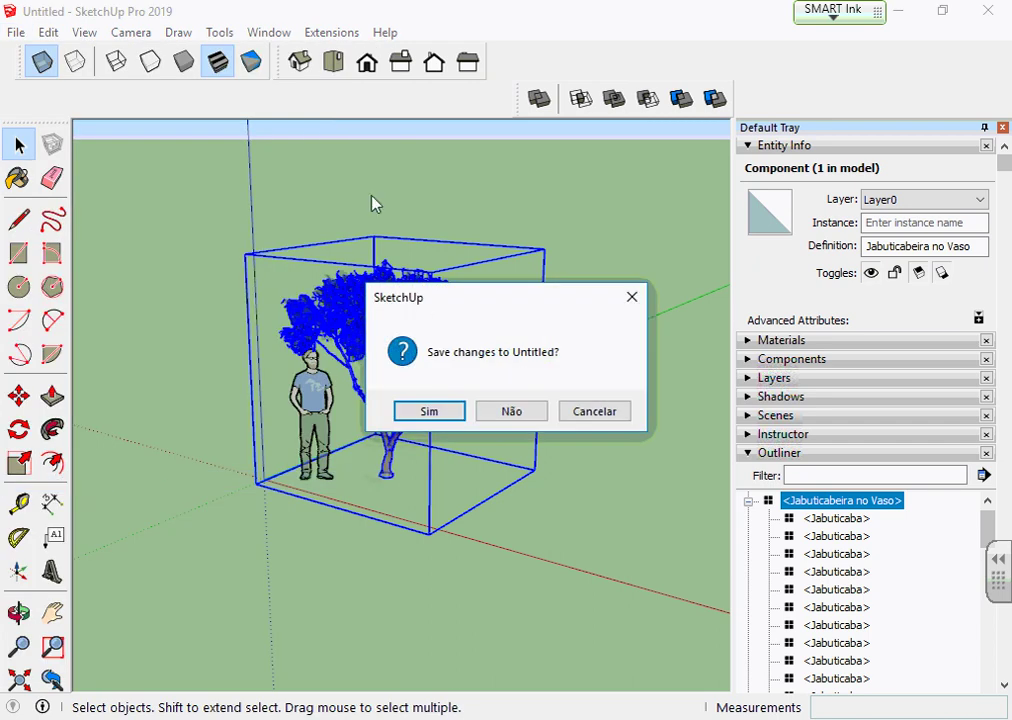
left_click(510, 416)
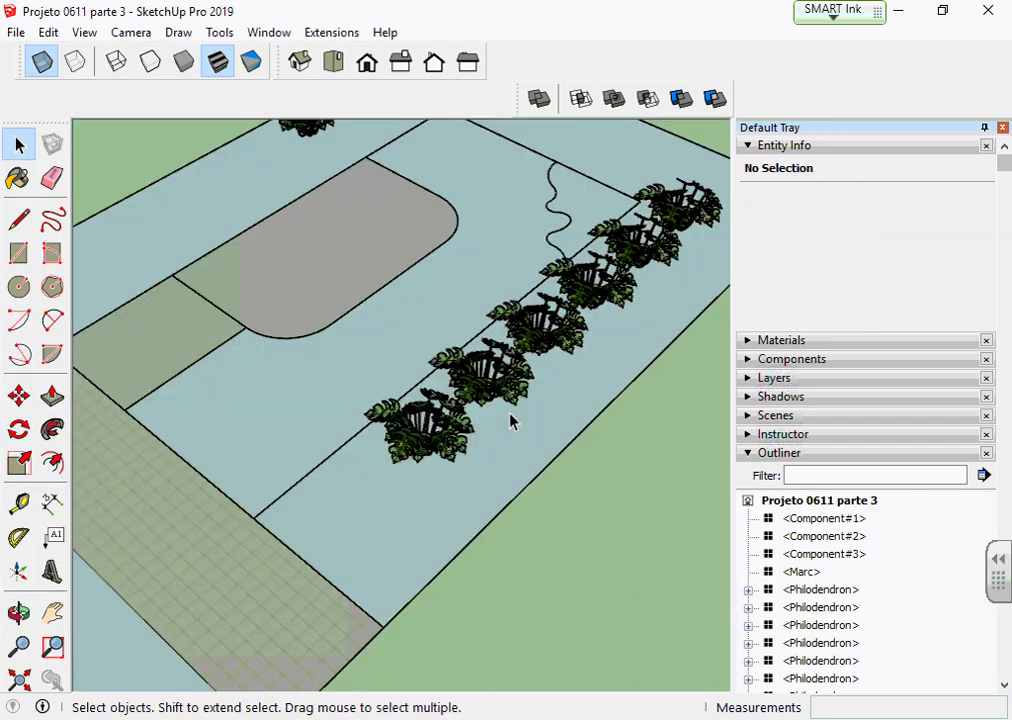
scroll(538, 474, "down", 3)
scroll(535, 474, "down", 1)
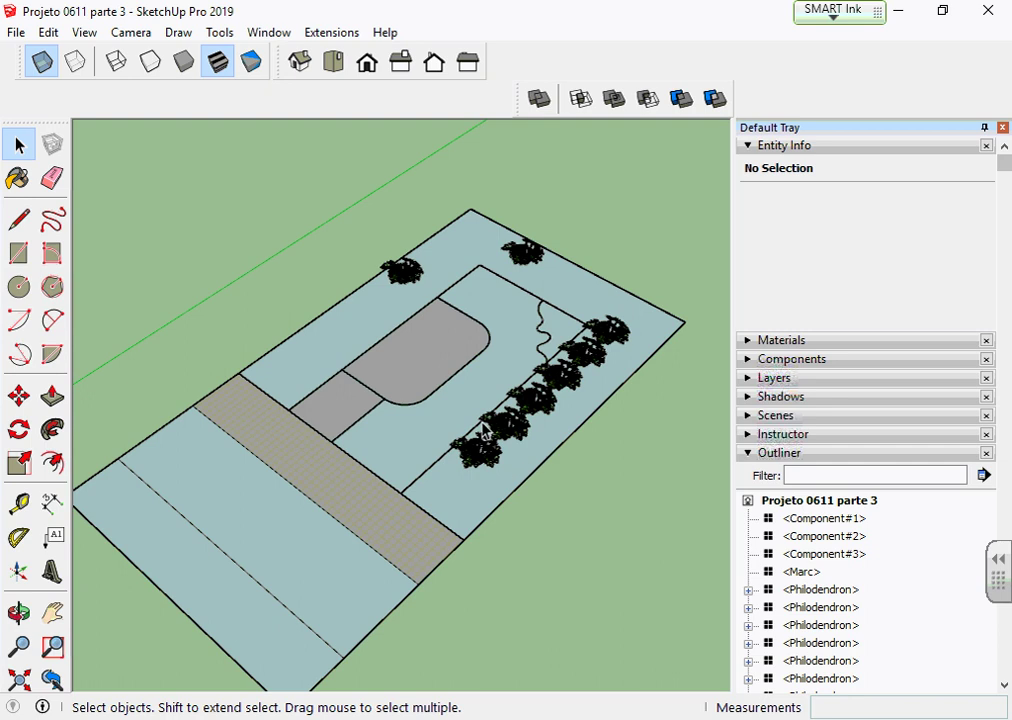
scroll(484, 430, "up", 3)
mouse_move(413, 379)
middle_mouse_down()
mouse_move(459, 409)
mouse_move(524, 368)
mouse_move(423, 328)
mouse_move(355, 413)
mouse_move(470, 380)
middle_mouse_up()
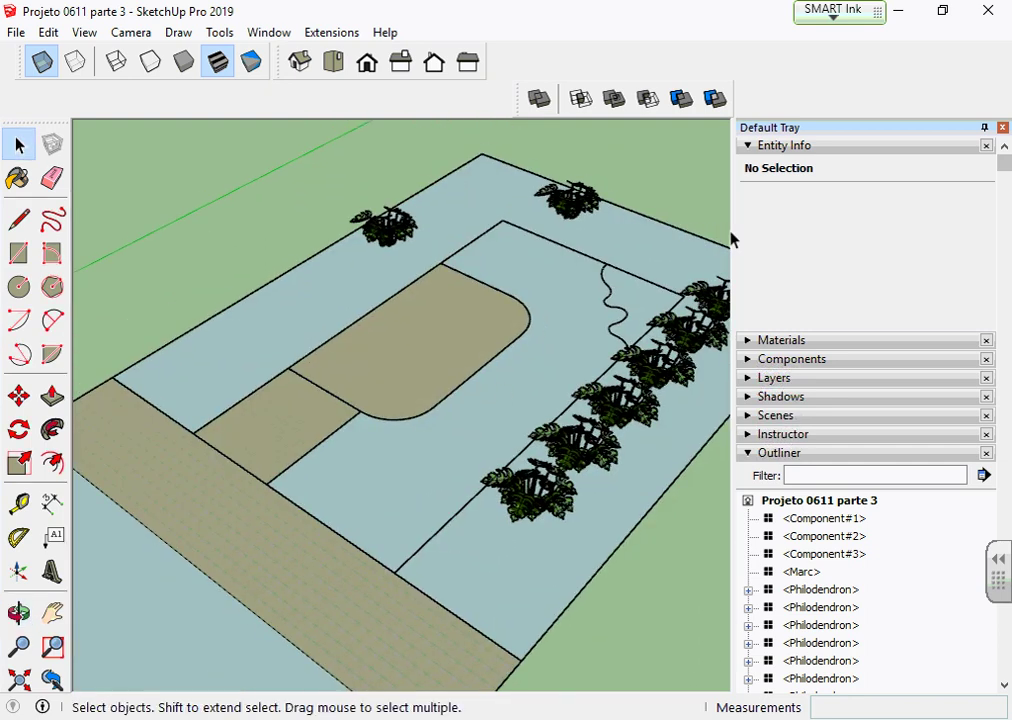
Collapse the Entity Info and Outliner panels and apply the Shaded with textures style
left_click(763, 148)
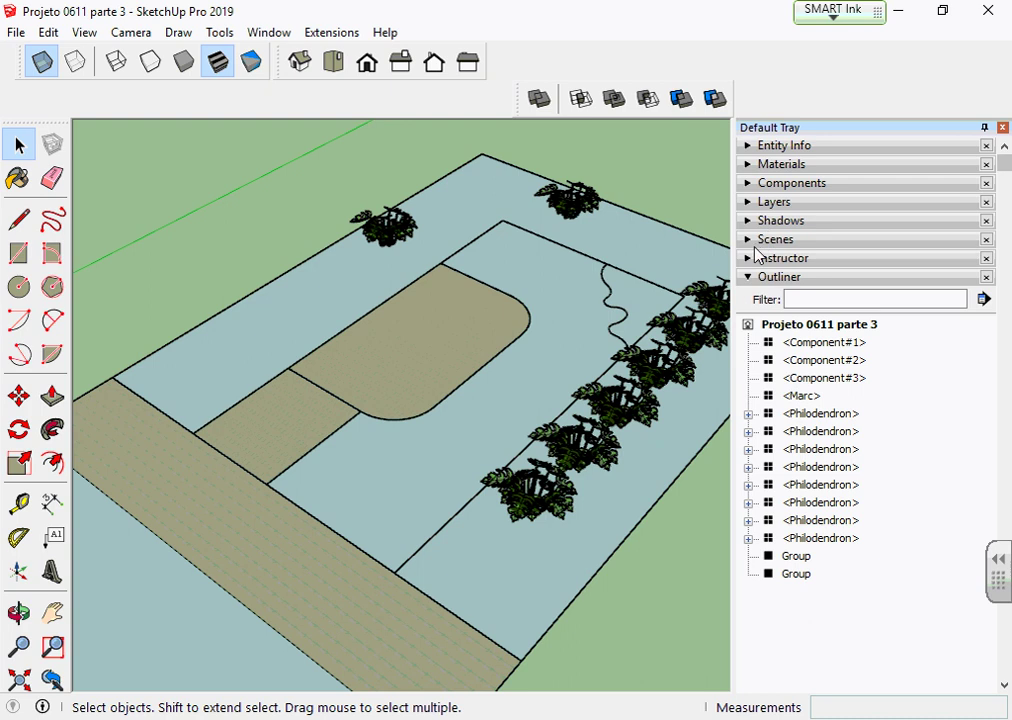
left_click(758, 280)
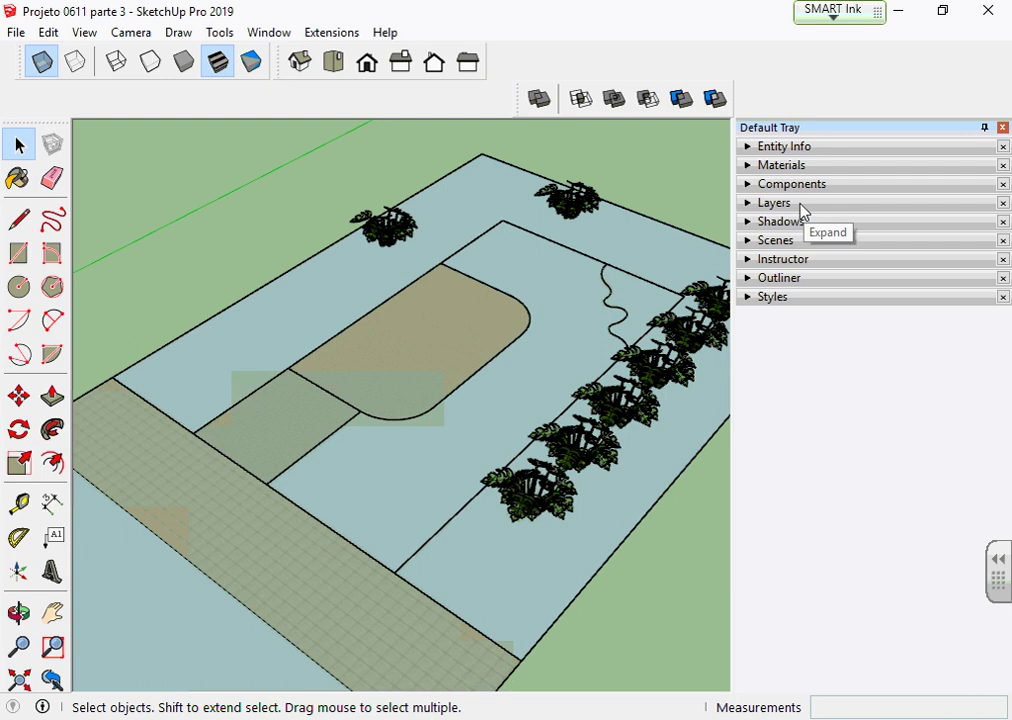
left_click(800, 297)
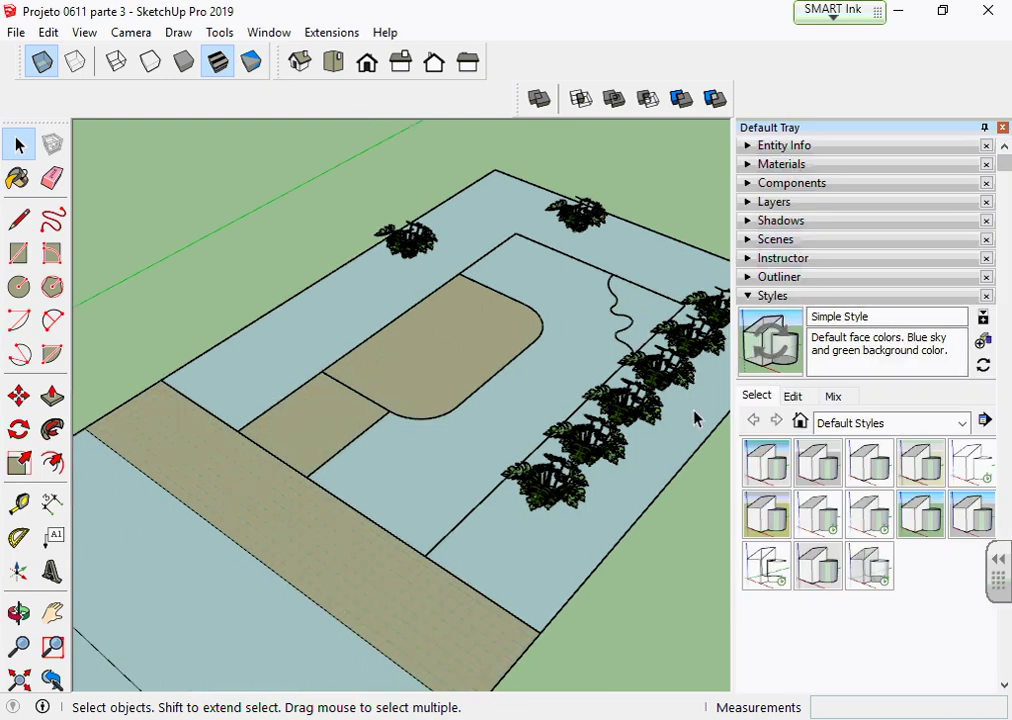
left_click(870, 520)
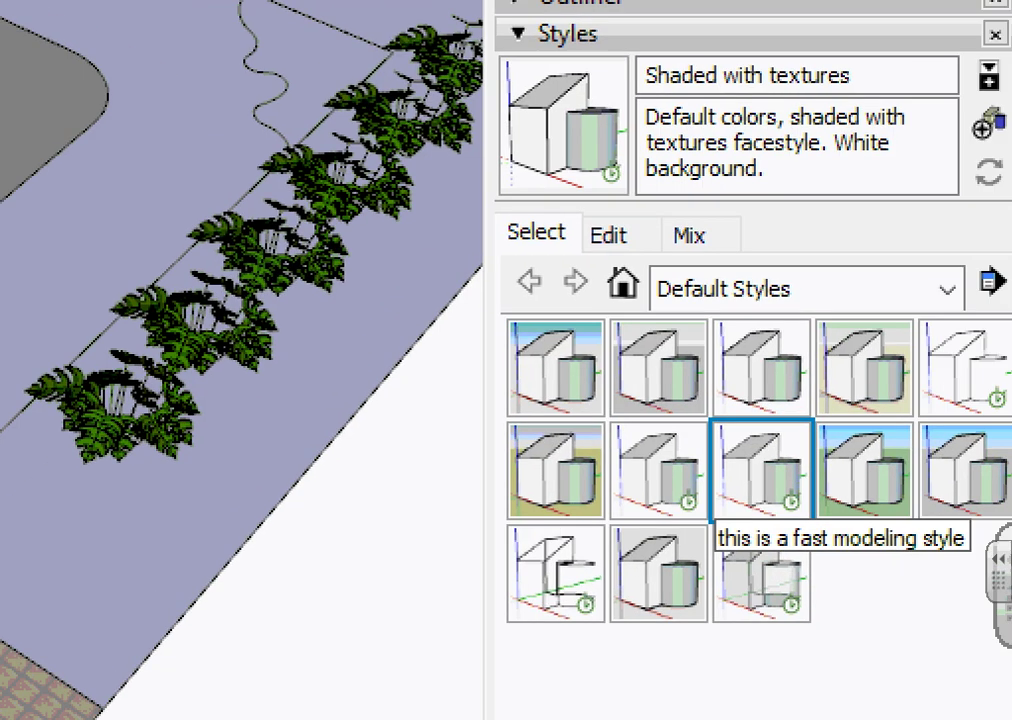
Circle the style previews and a plant in red ink, switching briefly to Simple Style
left_click_drag(936, 516, 870, 567)
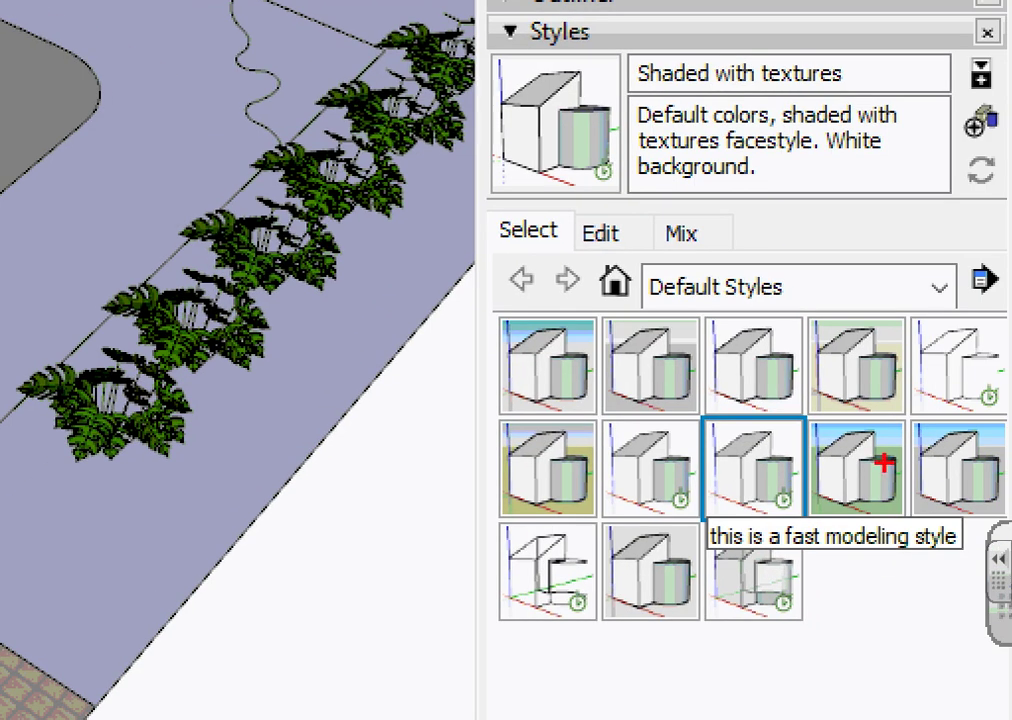
mouse_move(754, 572)
left_mouse_down()
mouse_move(760, 400)
mouse_move(862, 490)
left_mouse_up()
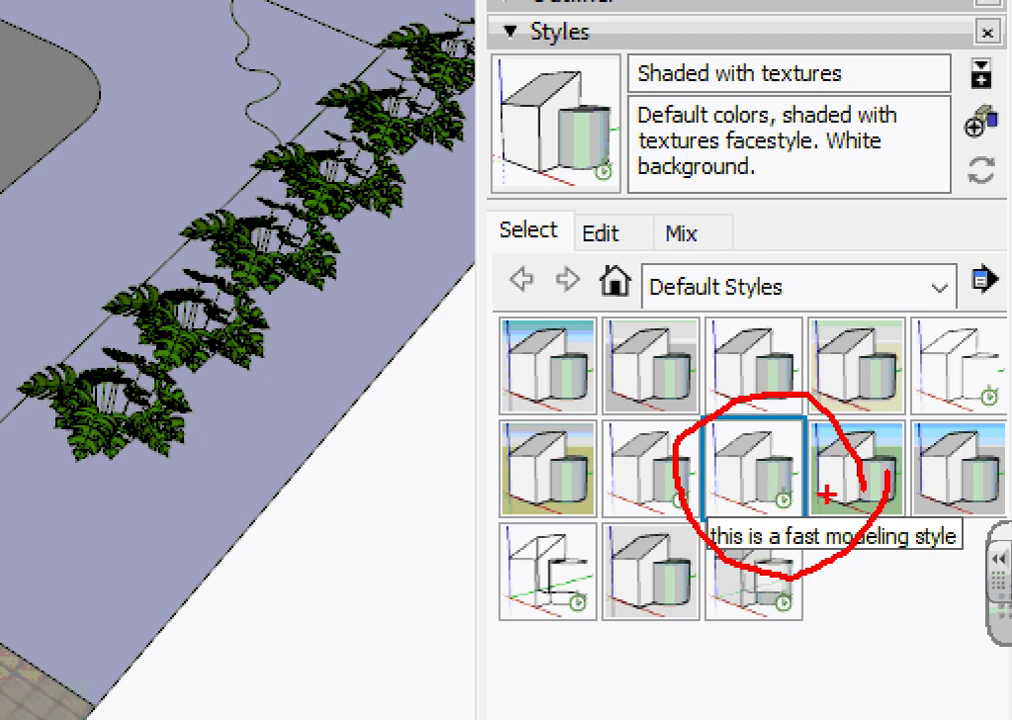
left_click_drag(808, 398, 812, 404)
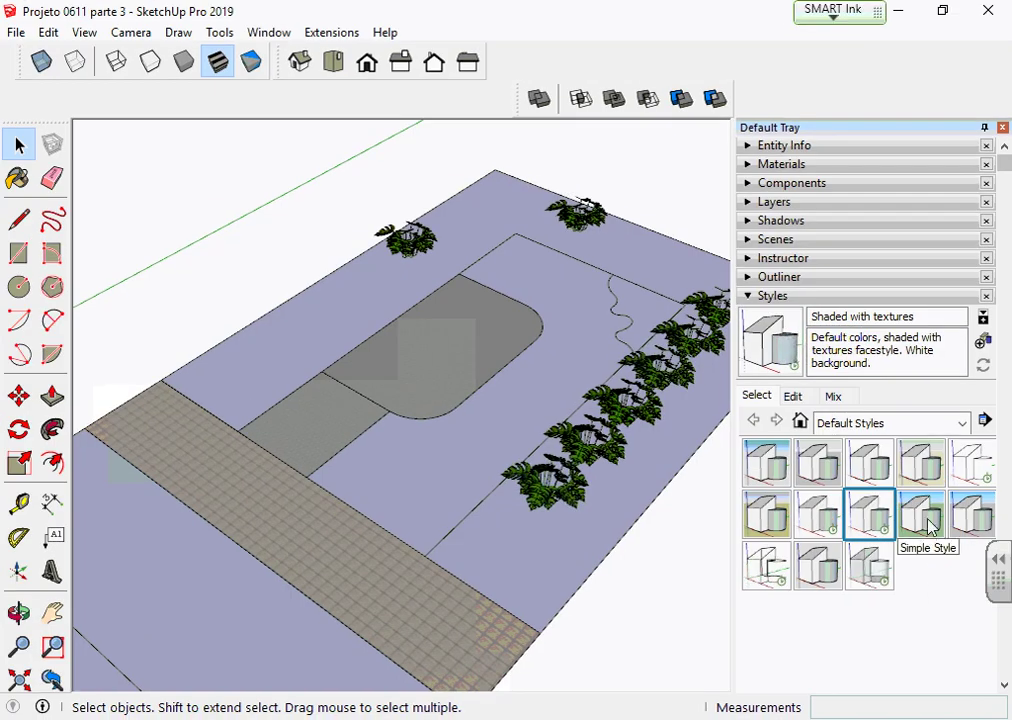
left_click(858, 488)
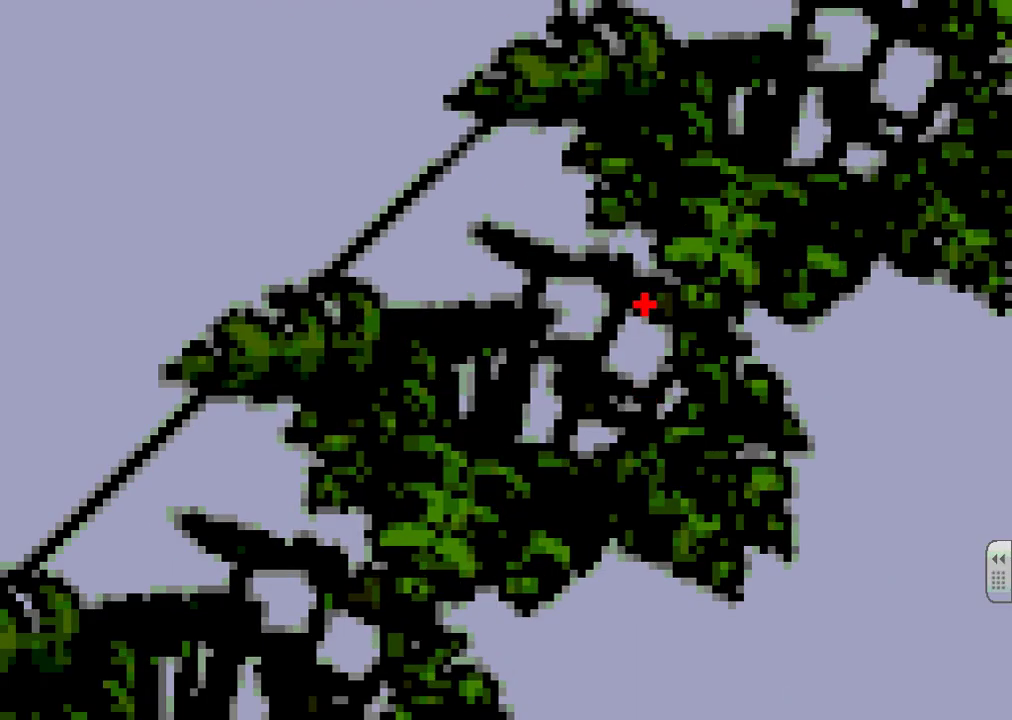
mouse_move(668, 235)
left_mouse_down()
mouse_move(576, 542)
mouse_move(507, 400)
mouse_move(512, 368)
left_mouse_up()
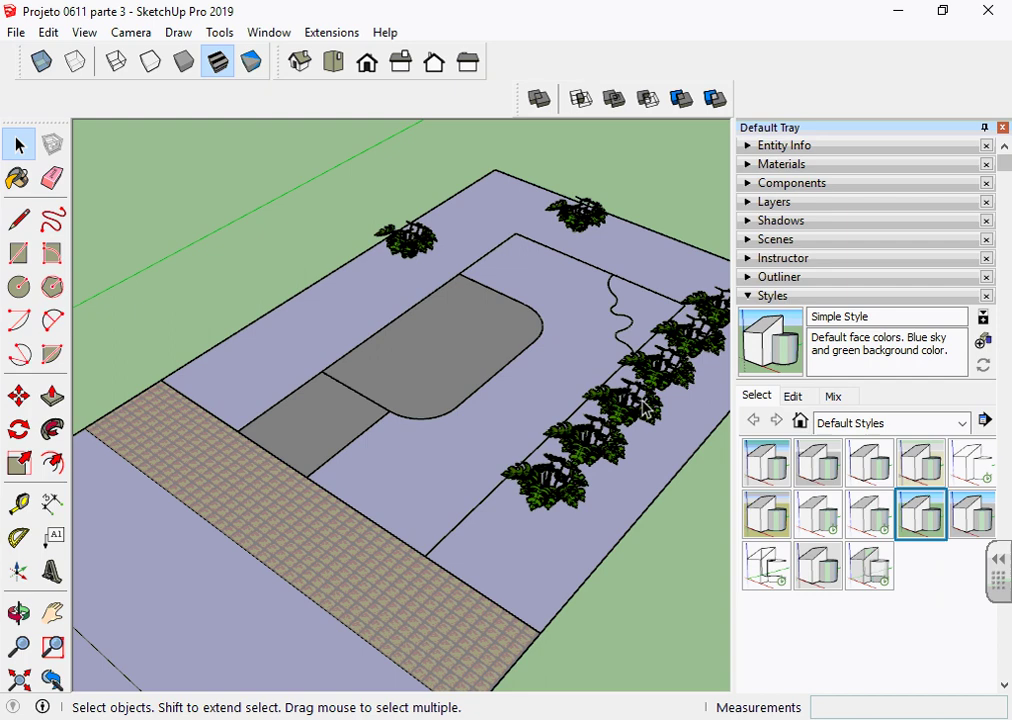
Return to Shaded with textures and orbit to look over the site
left_click(870, 515)
mouse_move(648, 477)
middle_mouse_down()
mouse_move(537, 552)
mouse_move(645, 425)
middle_mouse_up()
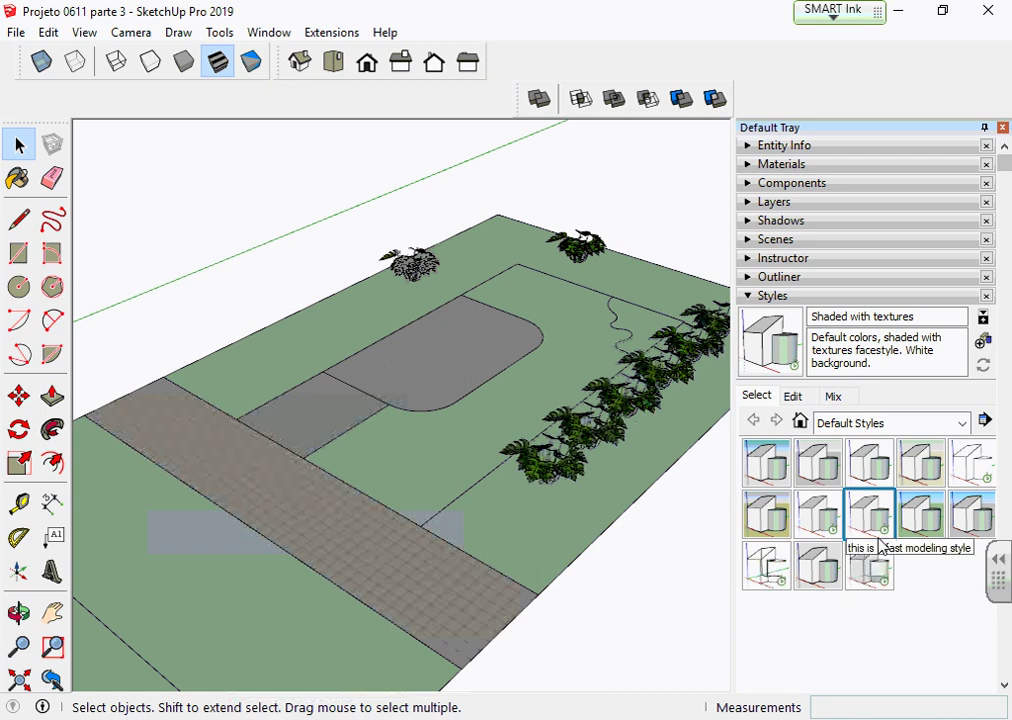
scroll(698, 472, "up", 1)
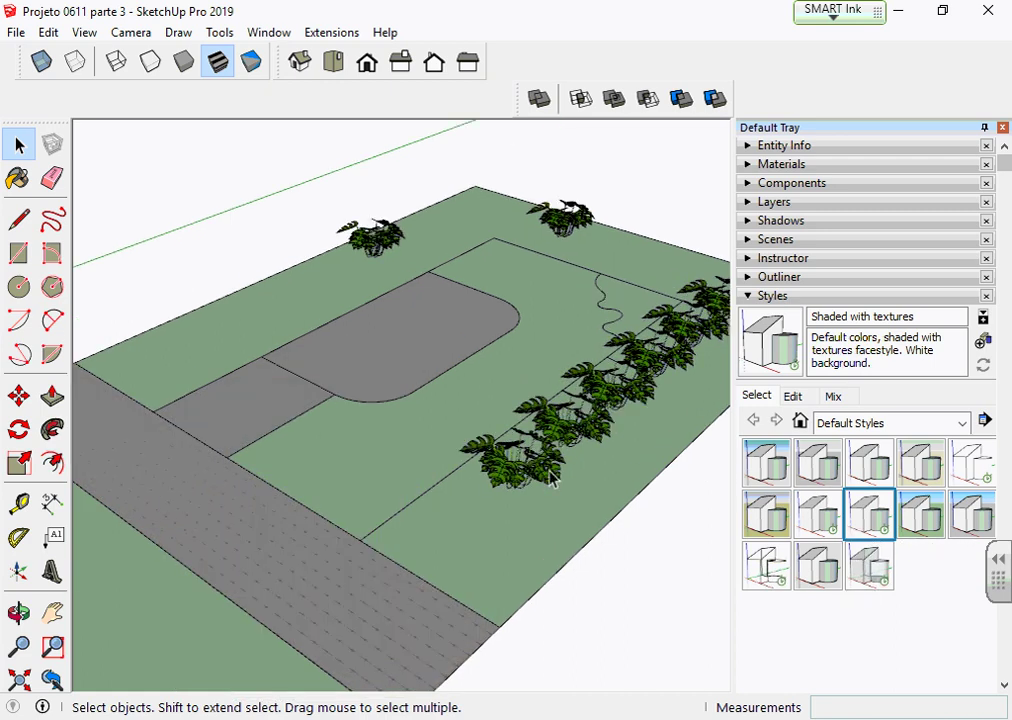
scroll(551, 480, "down", 1)
scroll(416, 481, "down", 1)
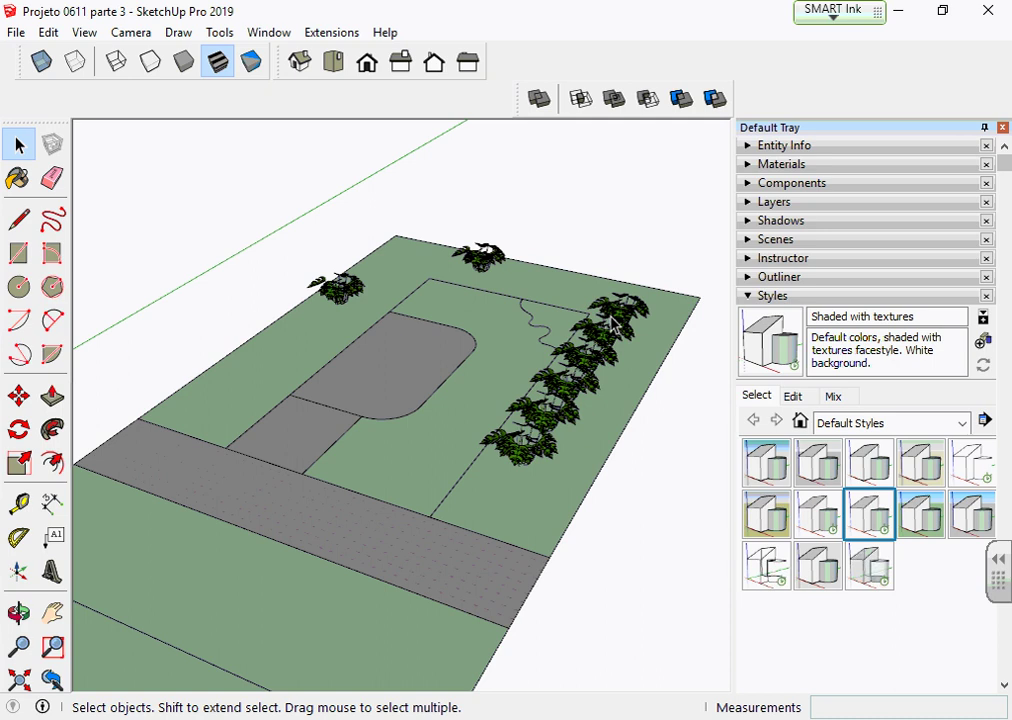
middle_click_drag(415, 342, 518, 500)
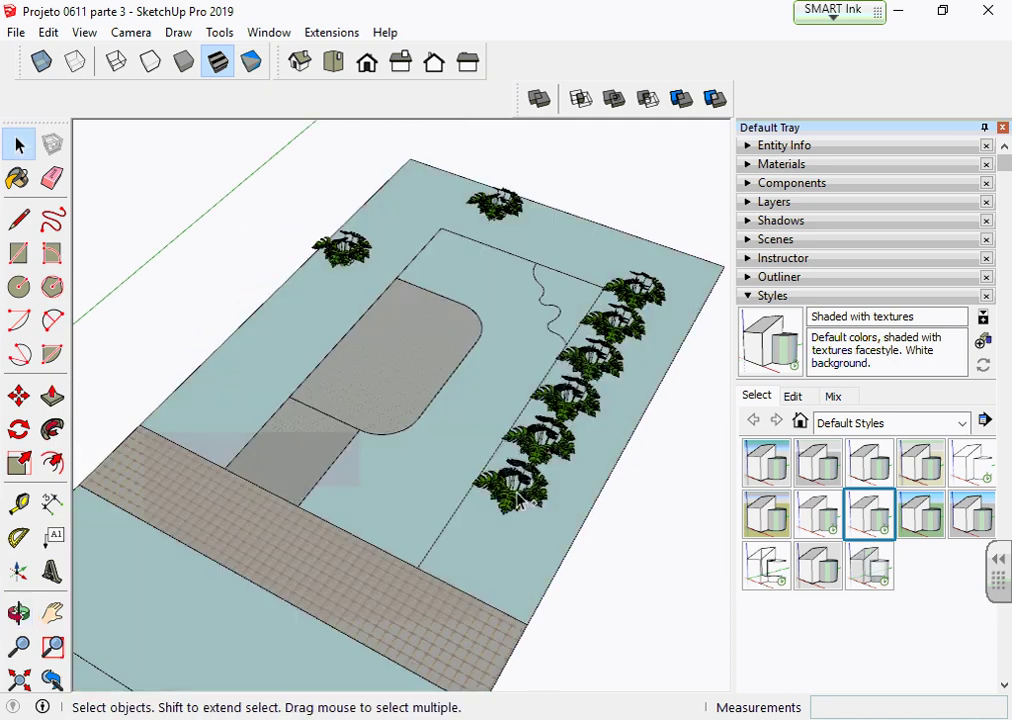
Select the six row Philodendrons plus the two lone plants at the top
left_click(518, 500)
left_click(545, 440, "shift")
left_click(568, 398, "shift")
left_click(595, 358, "shift")
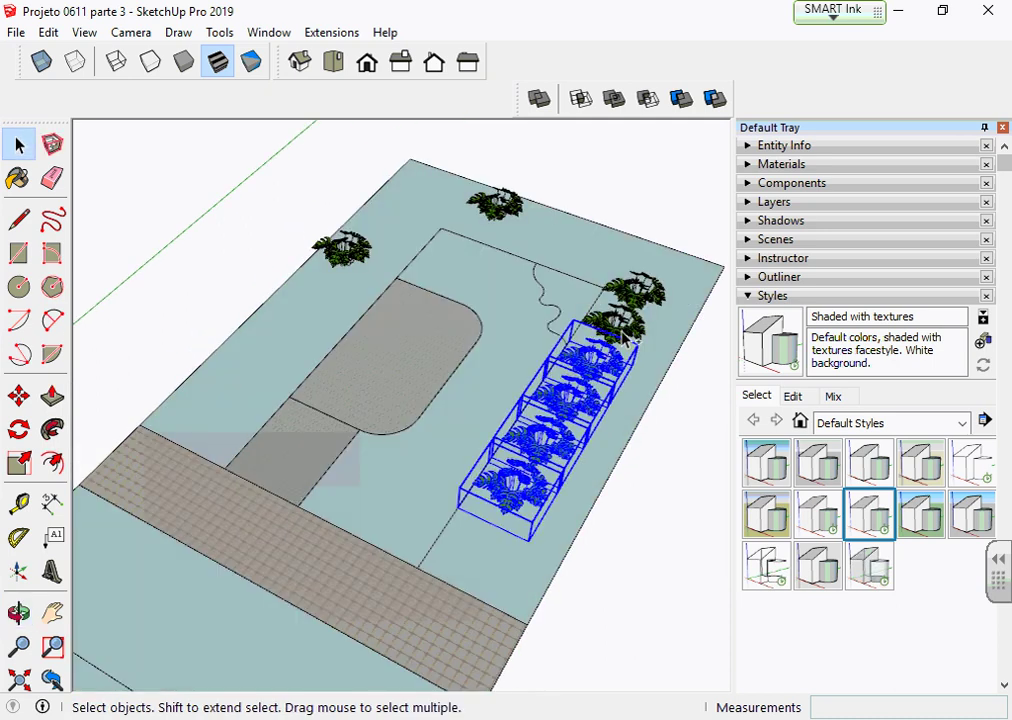
left_click(614, 322, "shift")
left_click(635, 290, "shift")
left_click(495, 204, "shift")
left_click(342, 249, "shift")
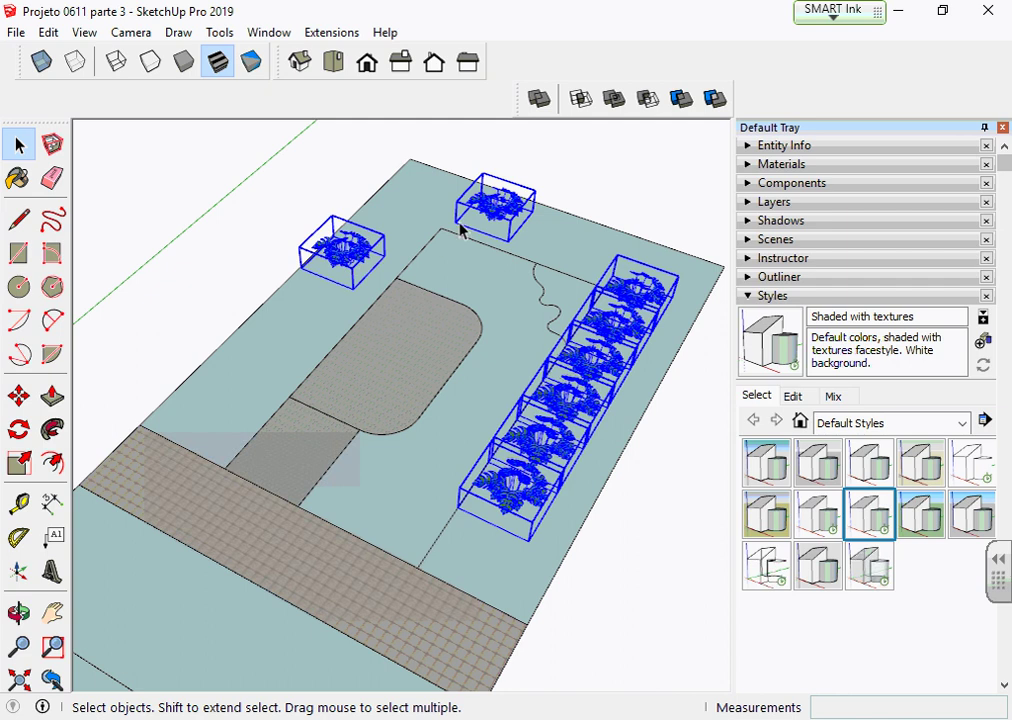
Make the selected plants a component named 'várias pH' and expand the Outliner
right_click(489, 205)
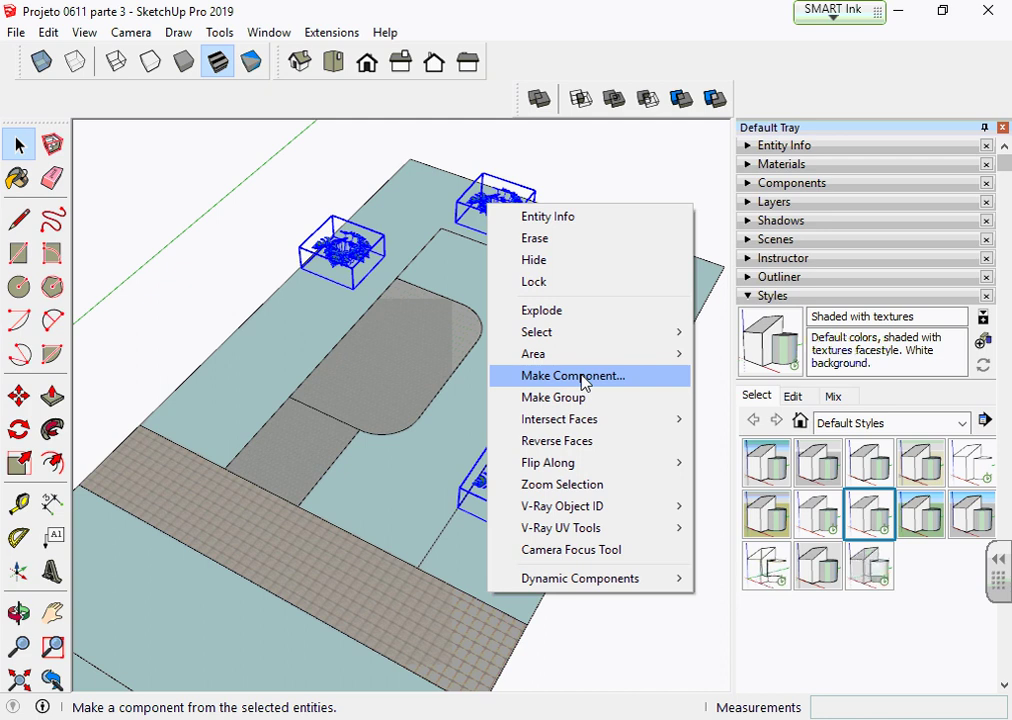
left_click(574, 376)
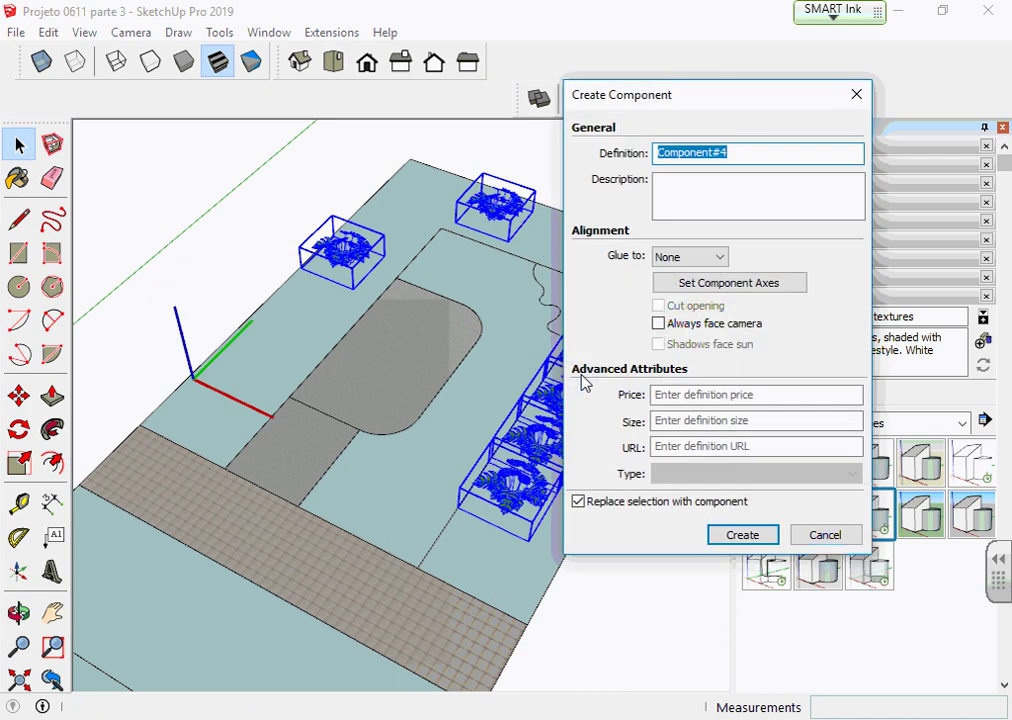
type("várias pH")
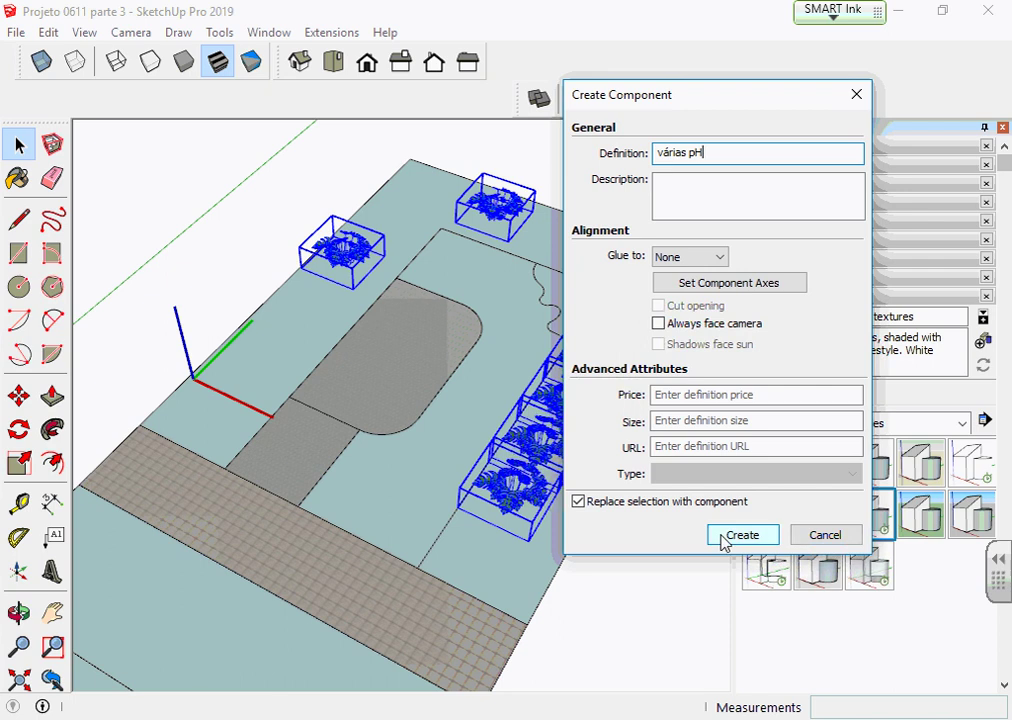
left_click(724, 540)
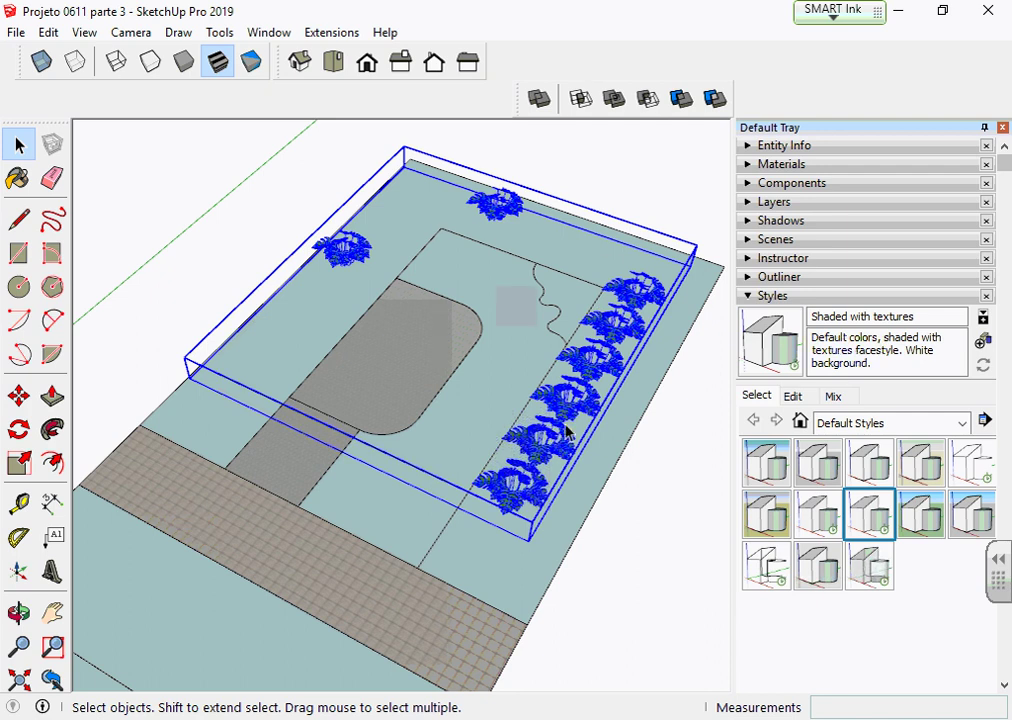
left_click(756, 278)
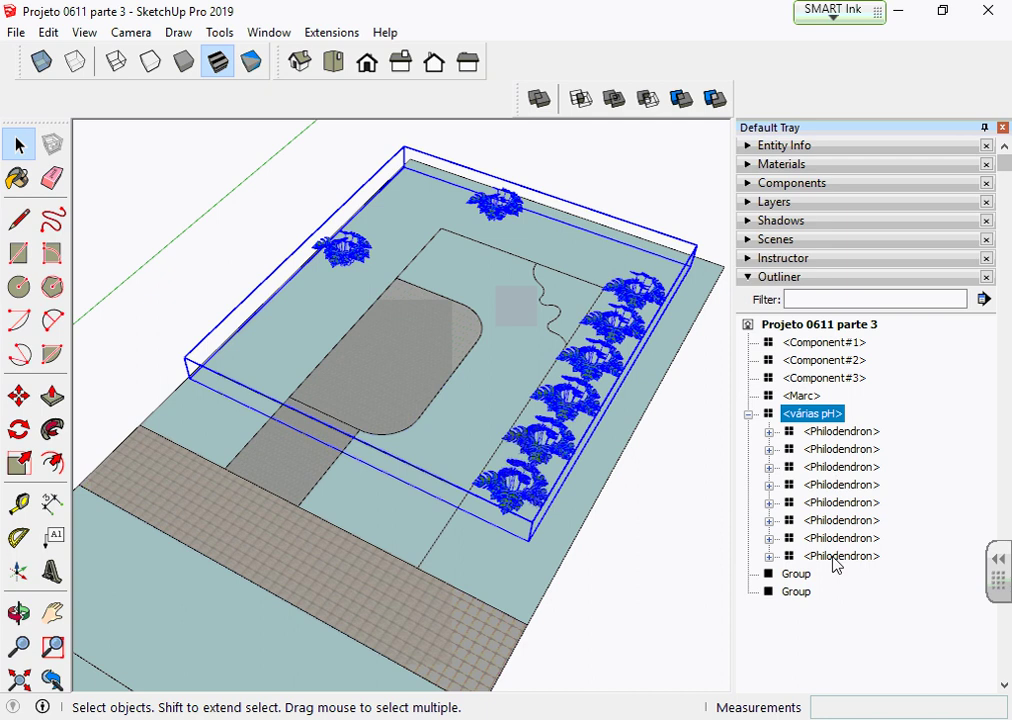
Hide várias pH from the Outliner and mark its entry with red ink
right_click(810, 422)
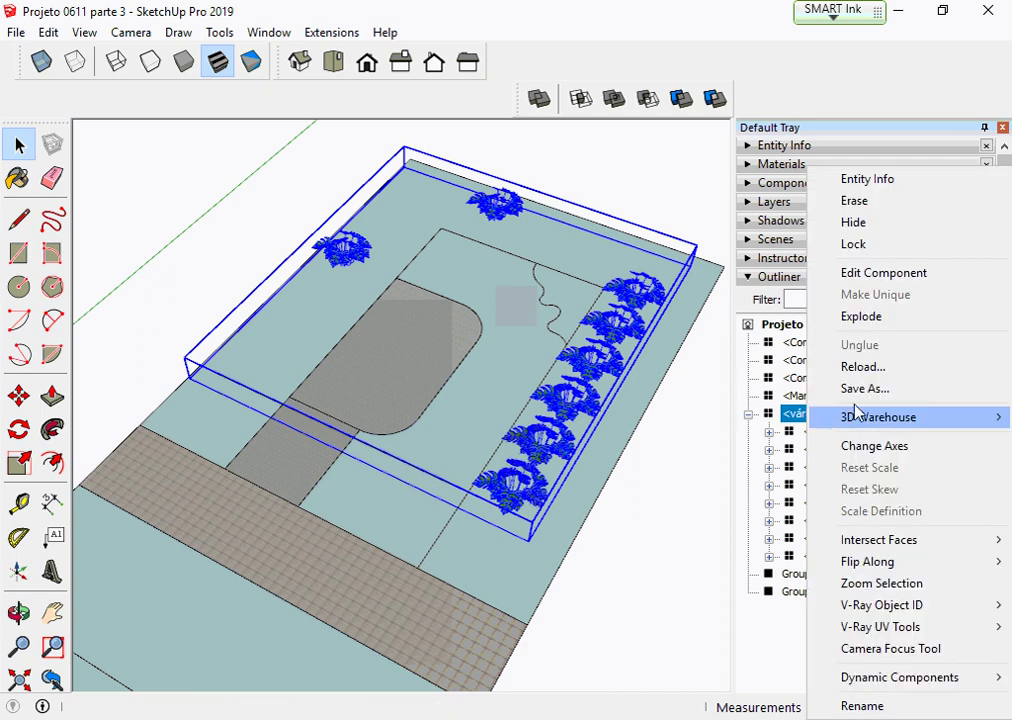
left_click(884, 231)
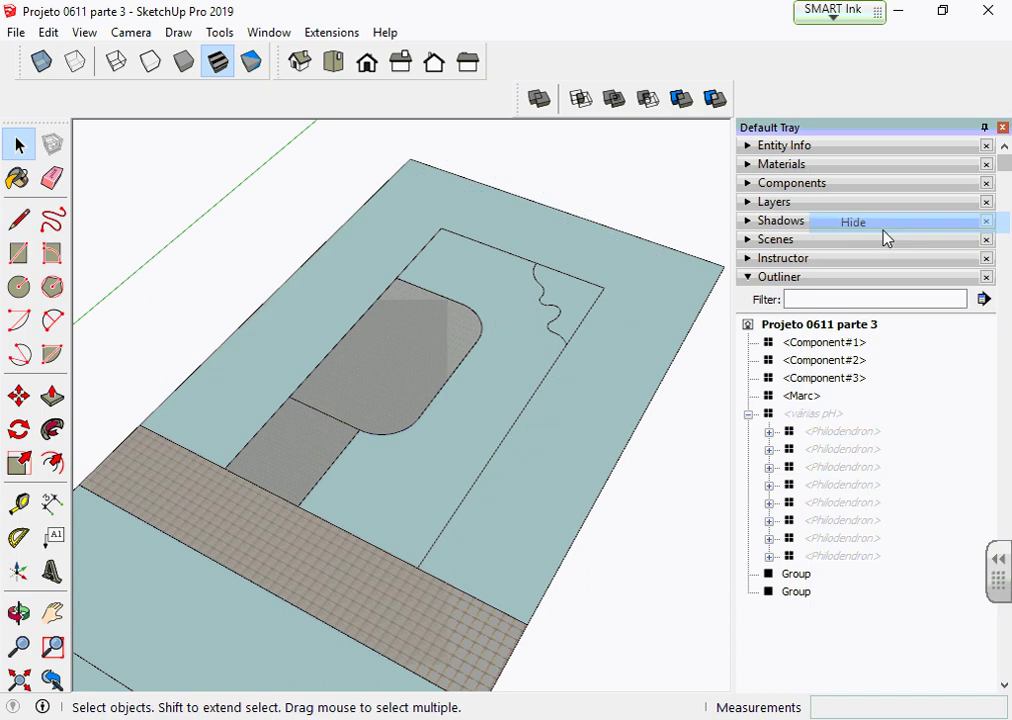
mouse_move(620, 330)
middle_mouse_down()
mouse_move(558, 345)
mouse_move(562, 272)
mouse_move(576, 357)
mouse_move(612, 296)
middle_mouse_up()
scroll(515, 357, "up", 3)
scroll(553, 357, "up", 3)
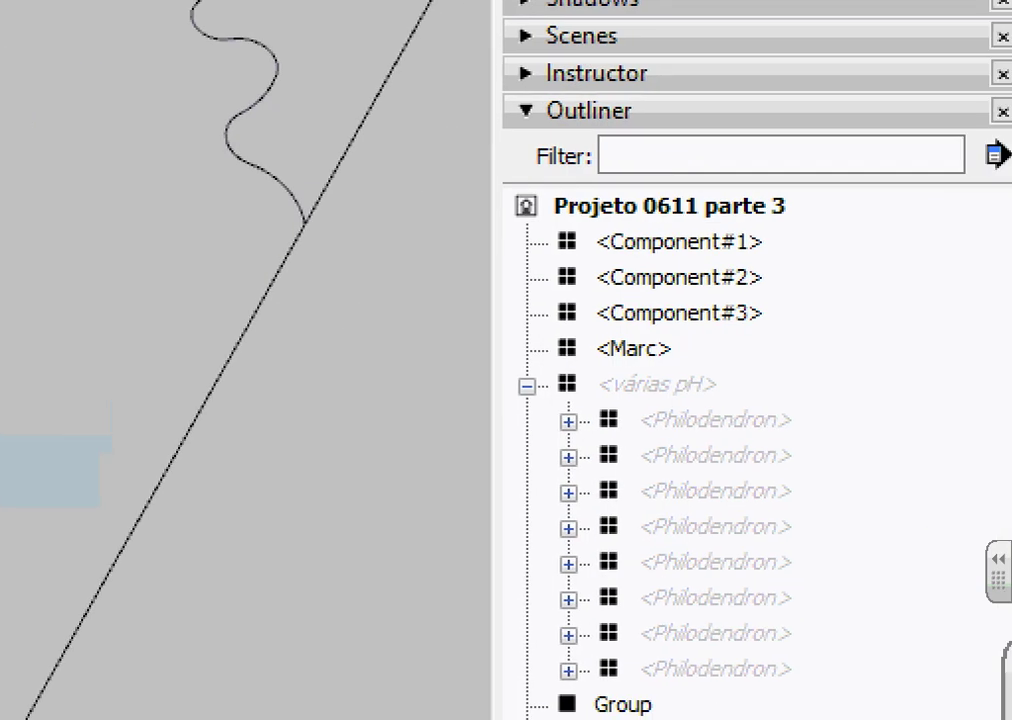
left_click_drag(929, 407, 722, 424)
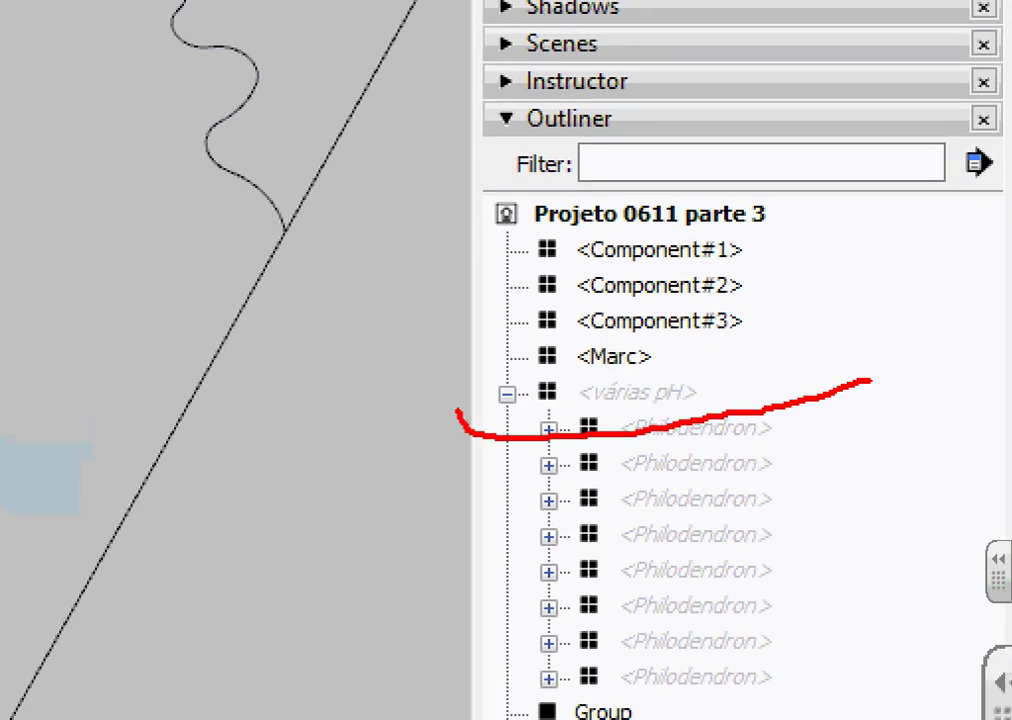
left_click_drag(457, 410, 815, 383)
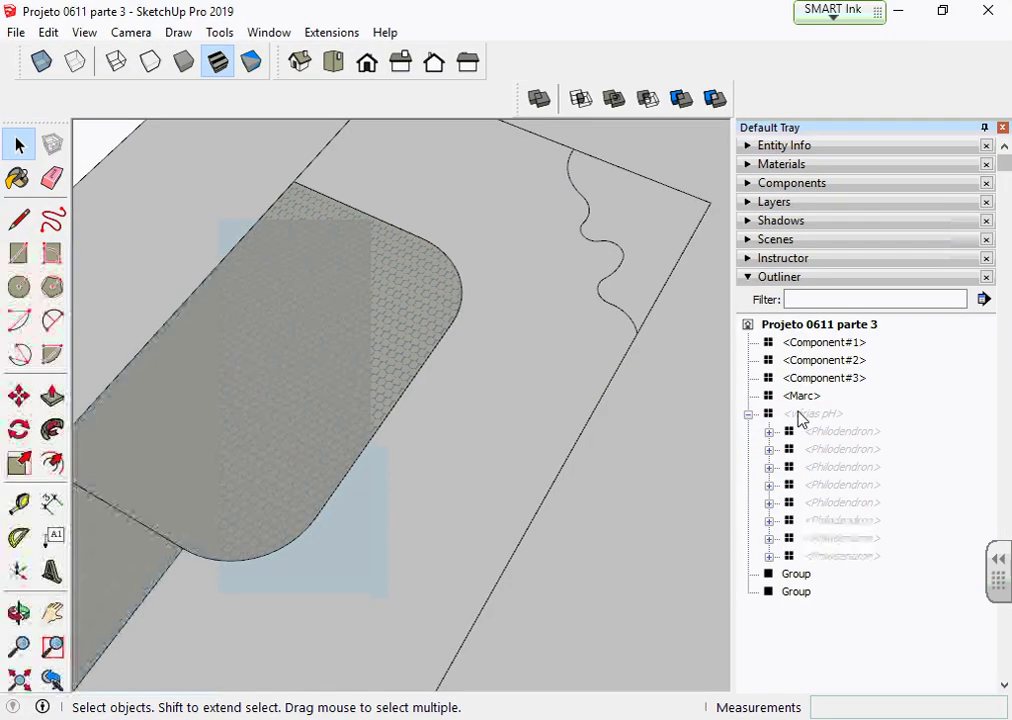
Unhide várias pH to check the plants, then hide it again
right_click(800, 414)
left_click(919, 224)
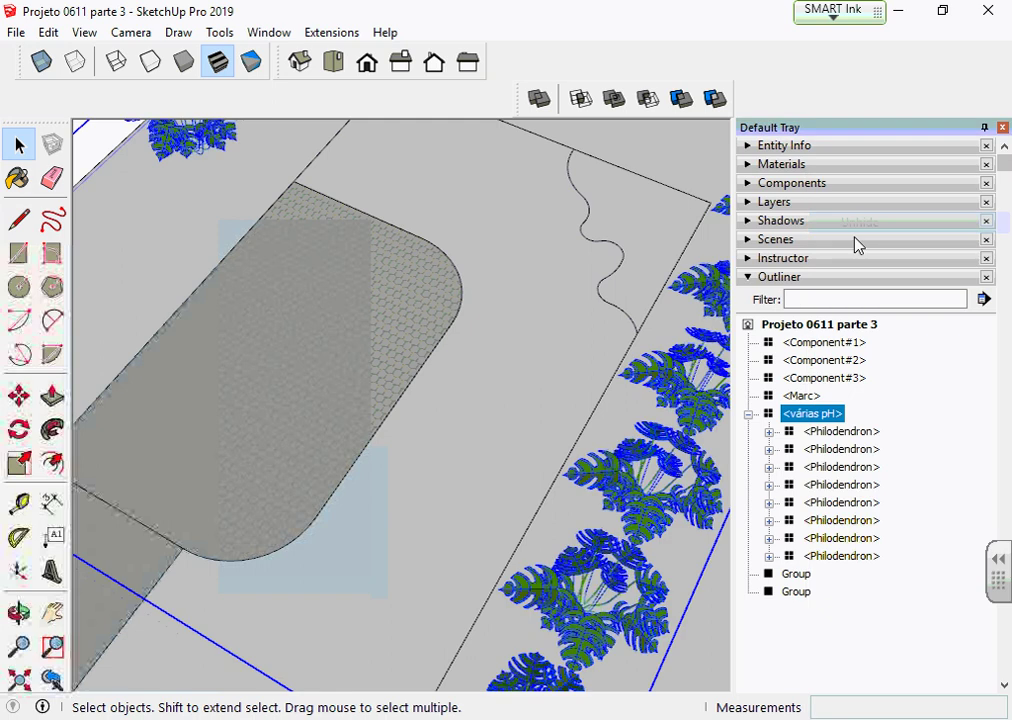
scroll(480, 365, "down", 2)
scroll(450, 353, "down", 2)
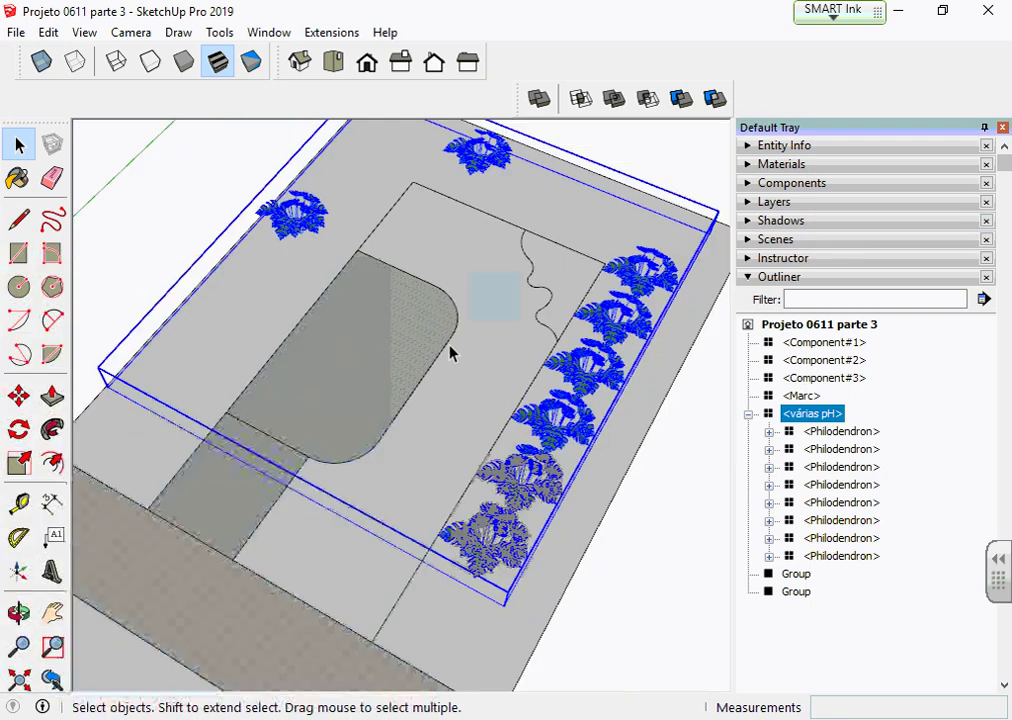
scroll(450, 353, "down", 1)
right_click(811, 414)
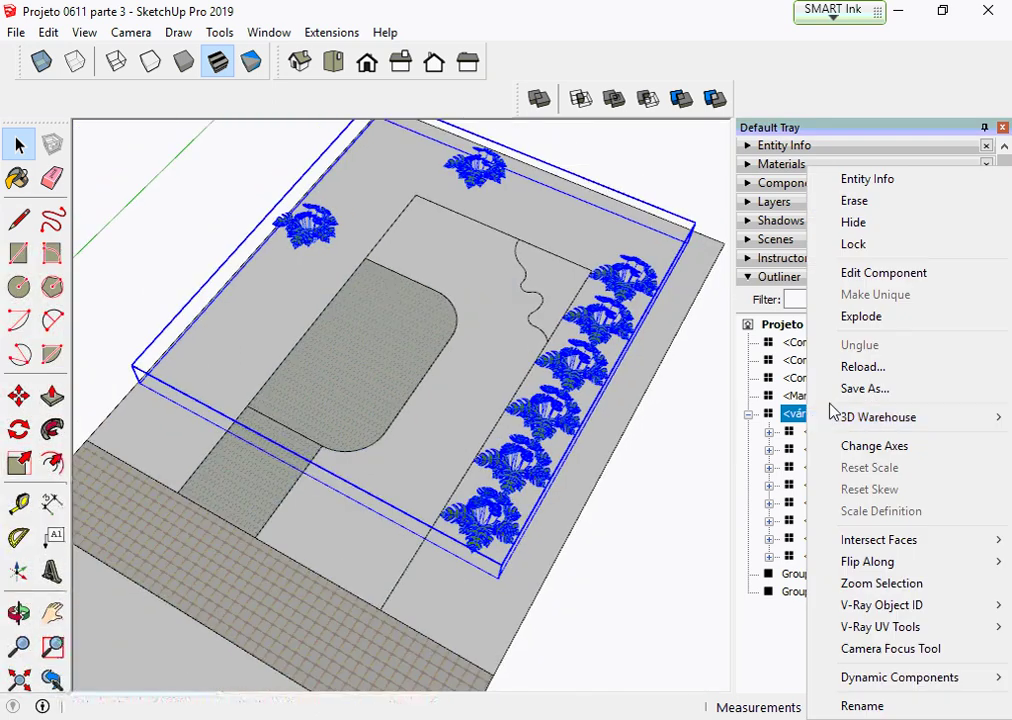
left_click(881, 224)
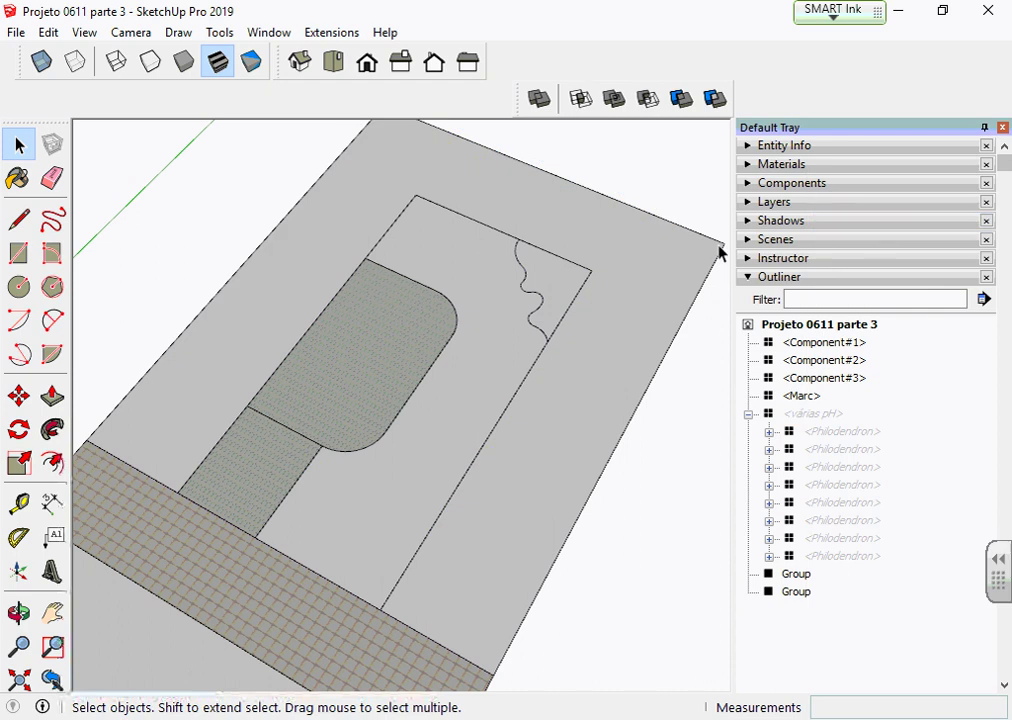
Draw a 1 m radius circle face on the ground
left_click(18, 287)
scroll(253, 285, "down", 1)
scroll(300, 320, "down", 1)
left_click(489, 441)
scroll(533, 463, "up", 2)
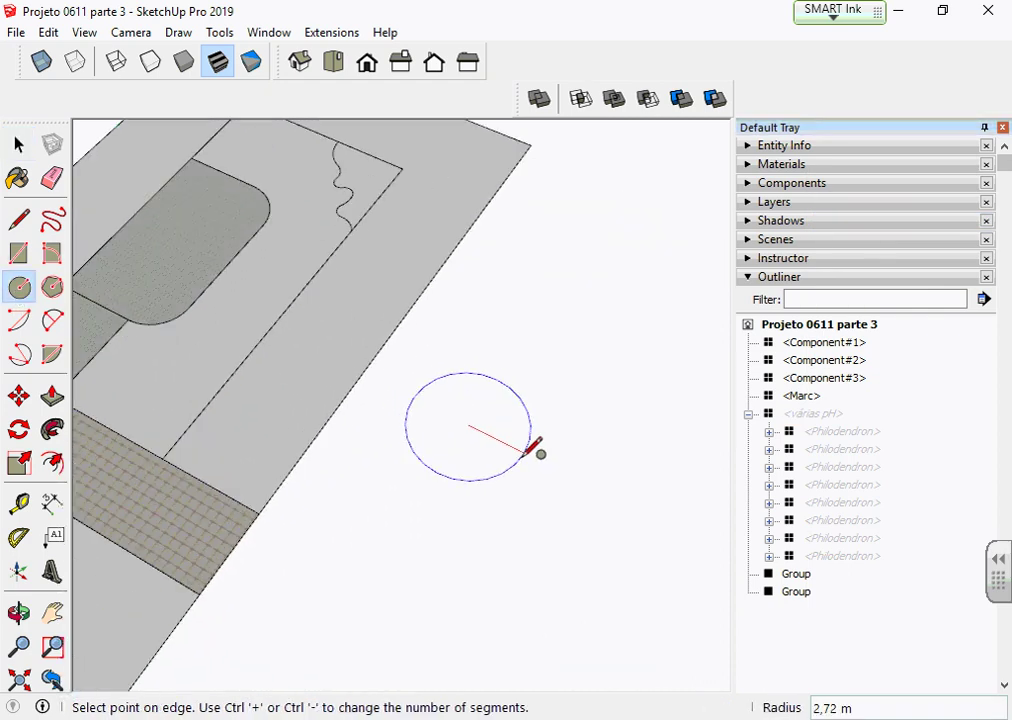
key("Return")
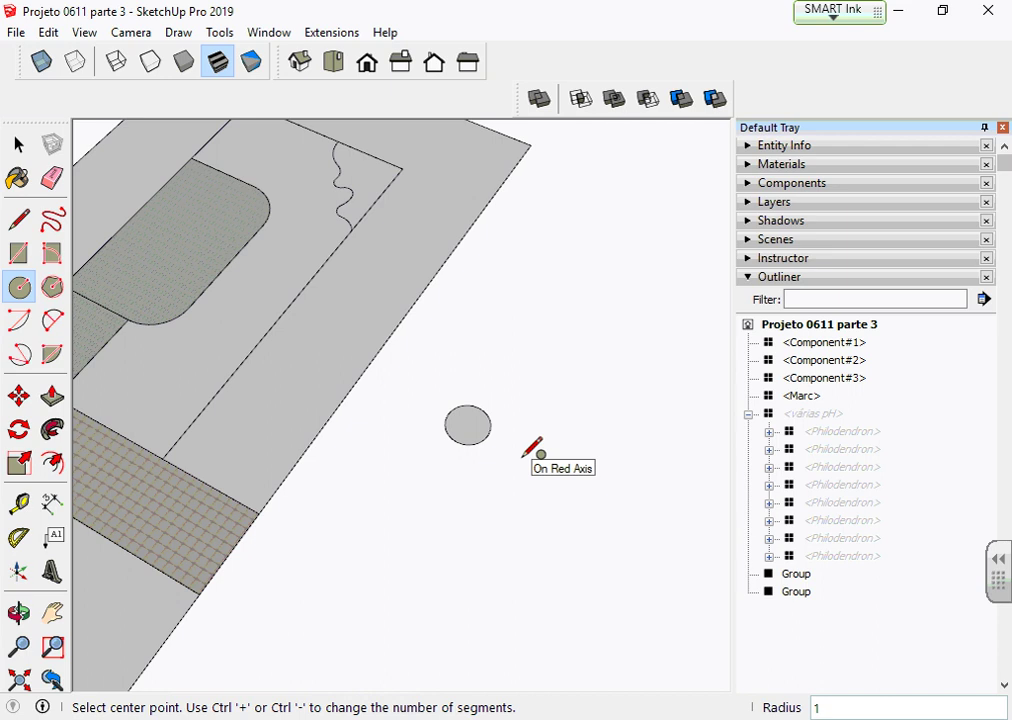
left_click(478, 426)
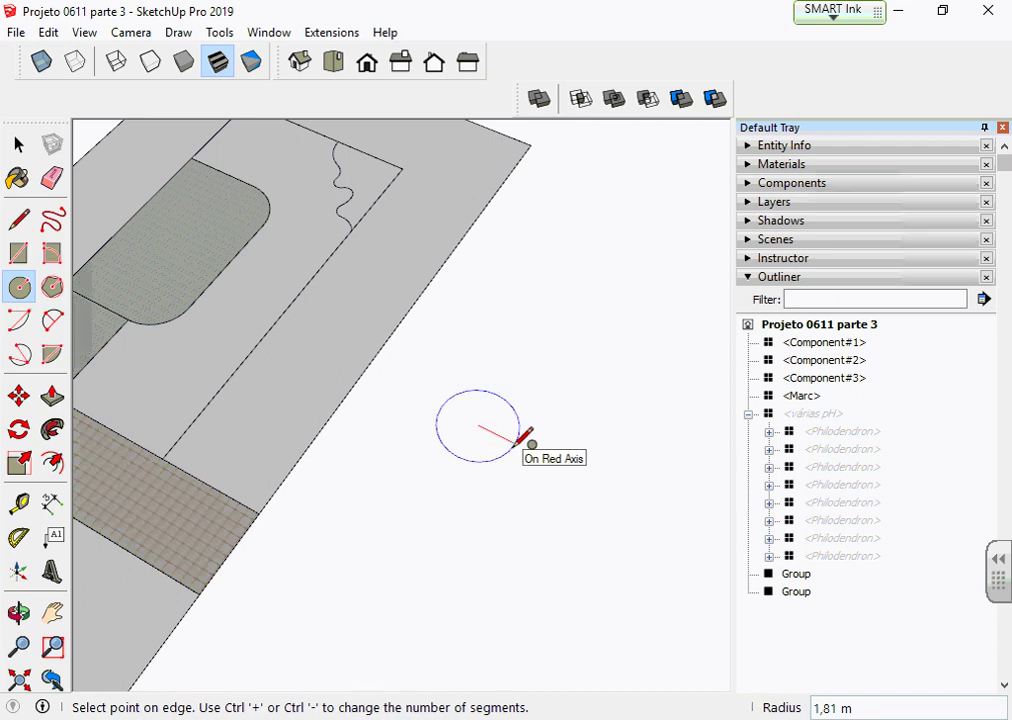
key("Return")
scroll(510, 444, "up", 3)
key("space")
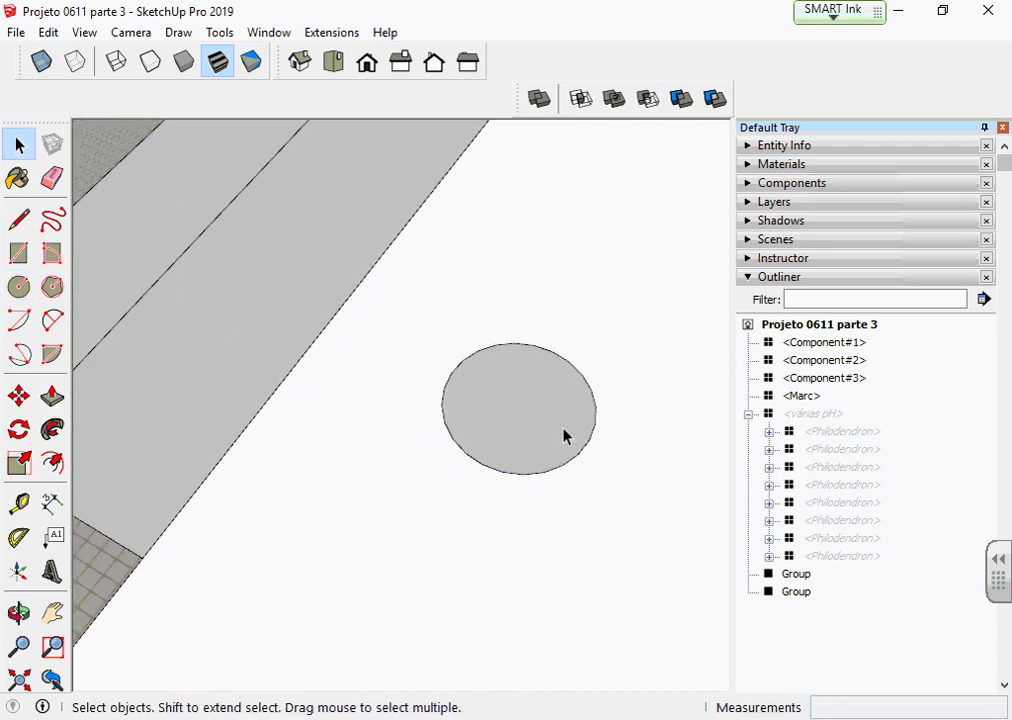
Make the circle Component#4 with its axes set at the circle's centre
double_click(563, 435)
scroll(517, 380, "up", 1)
right_click(516, 386)
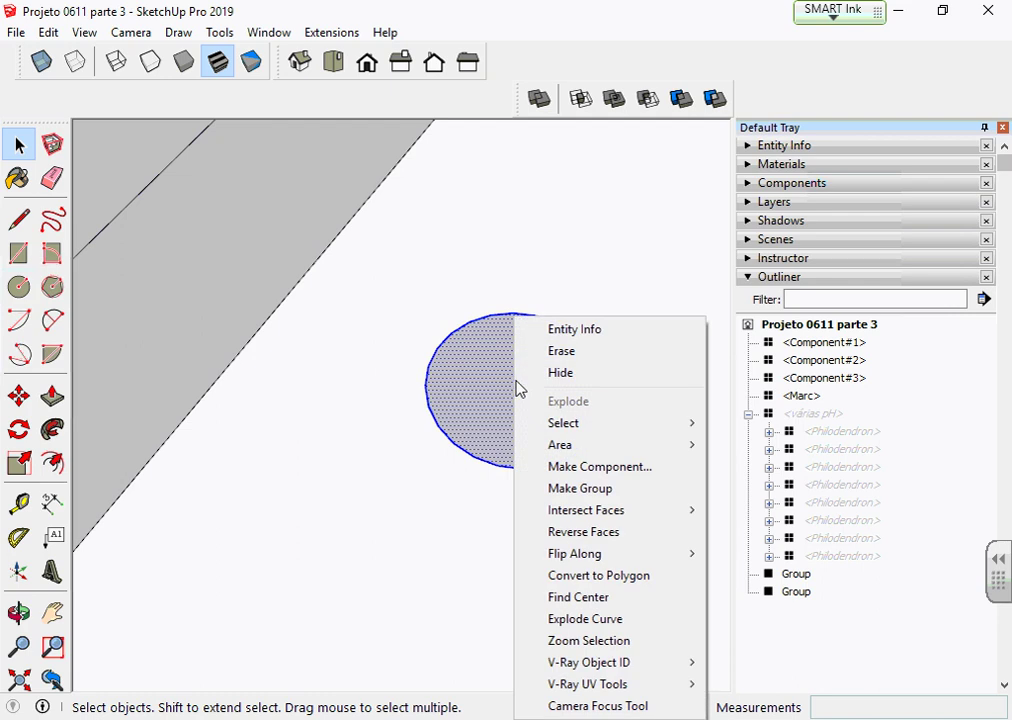
left_click(578, 467)
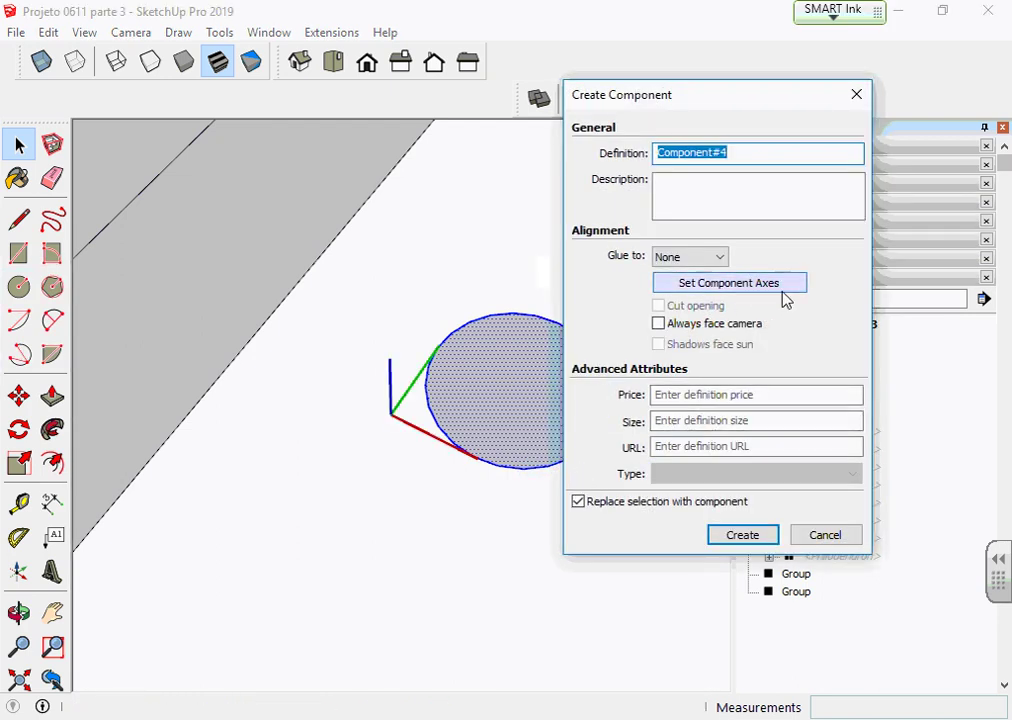
left_click(766, 290)
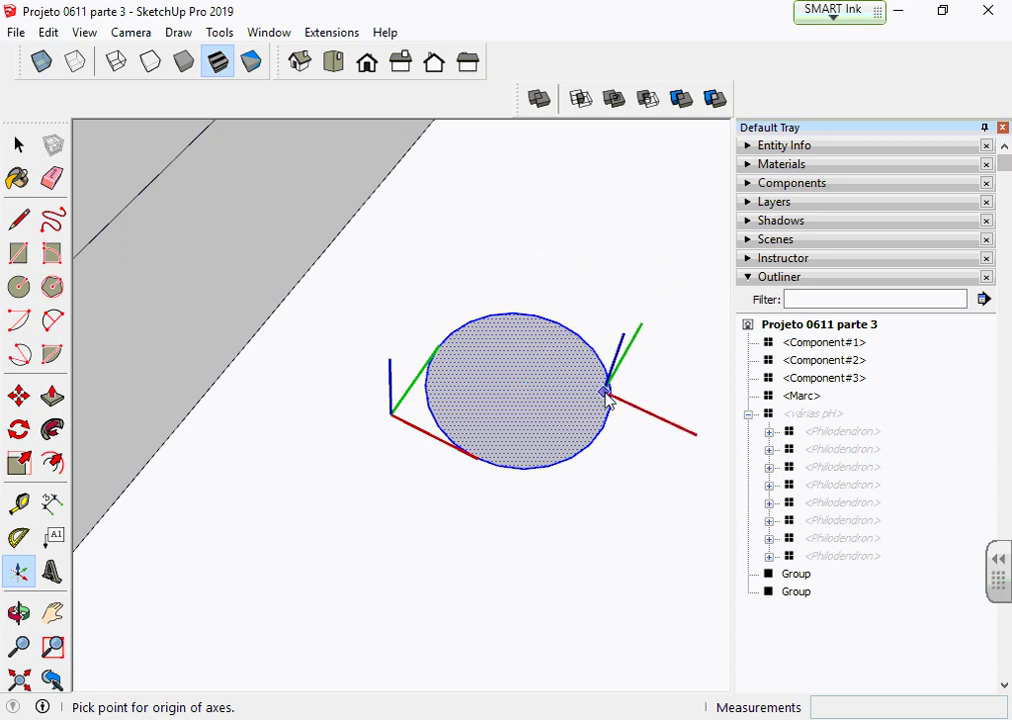
left_click(518, 388)
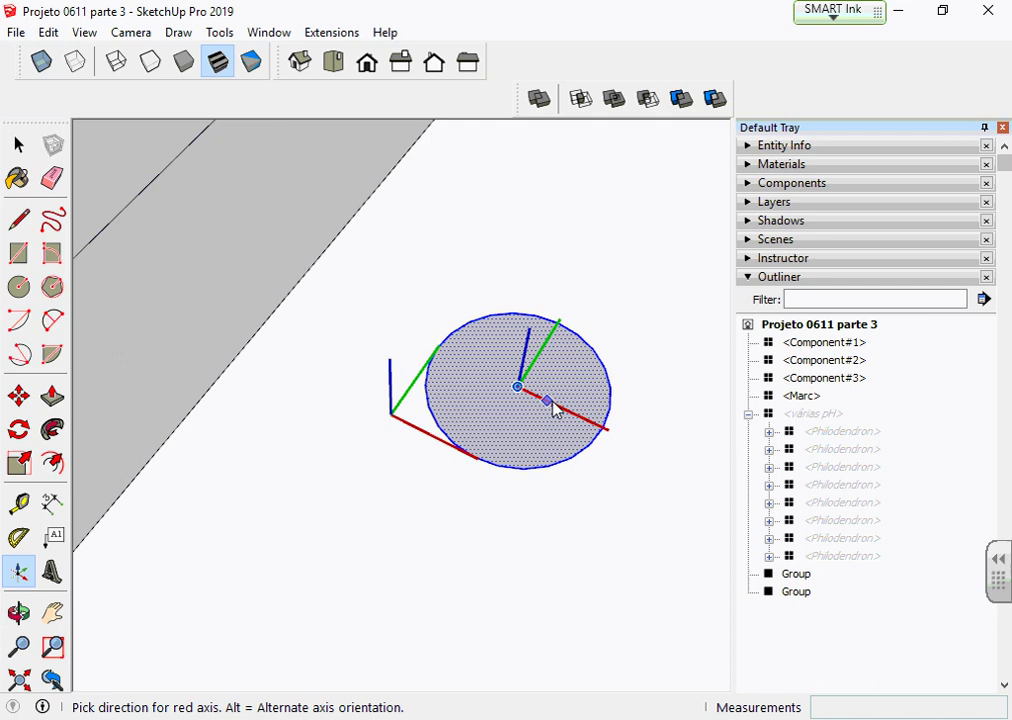
left_click(682, 468)
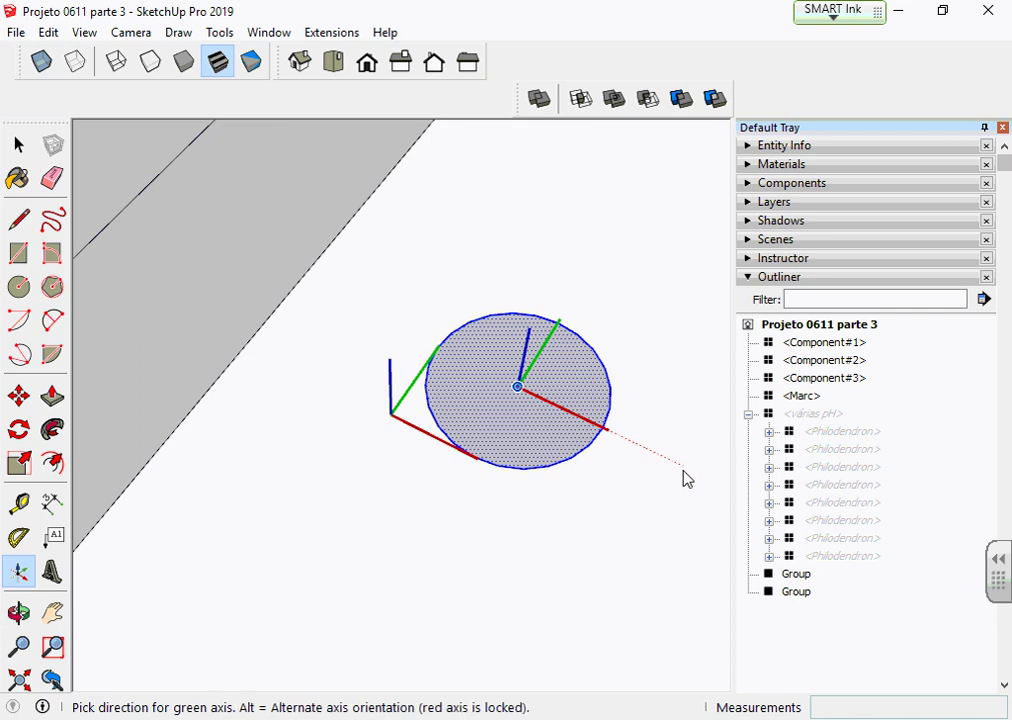
left_click(610, 268)
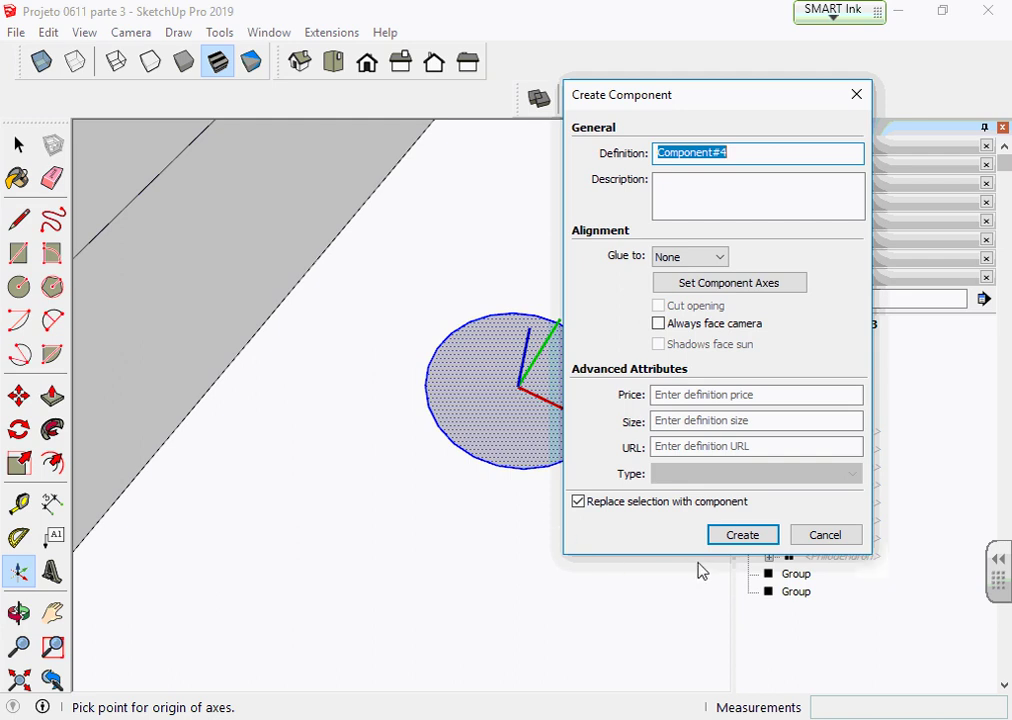
left_click(739, 540)
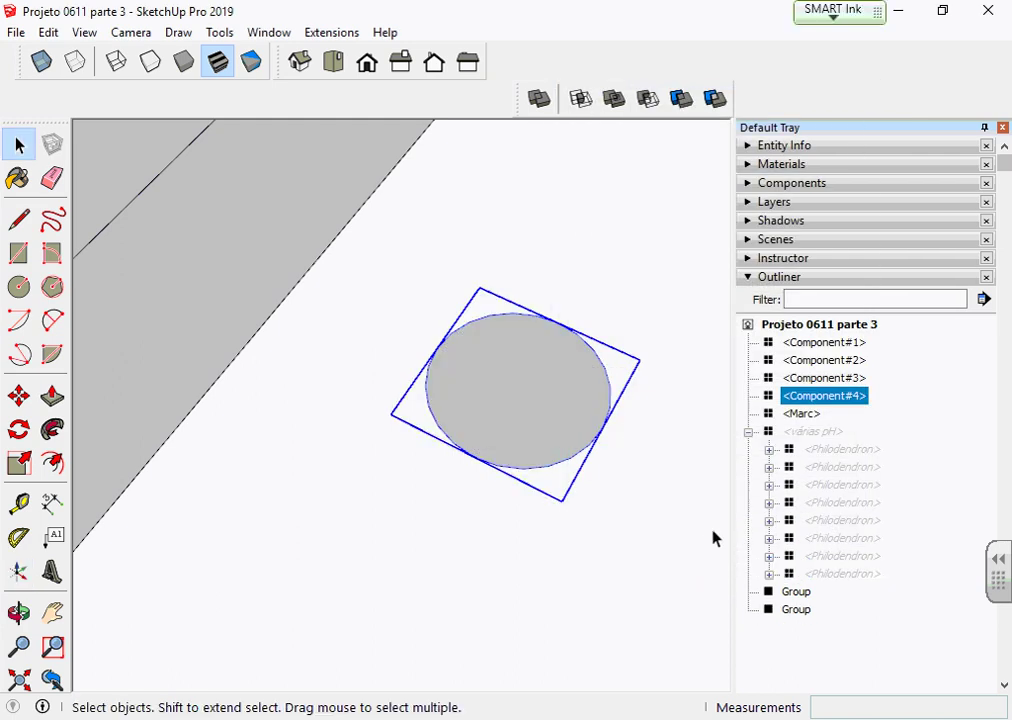
Move the Component#4 circle down into the lower part of the garden bed
scroll(621, 481, "down", 3)
scroll(621, 481, "down", 2)
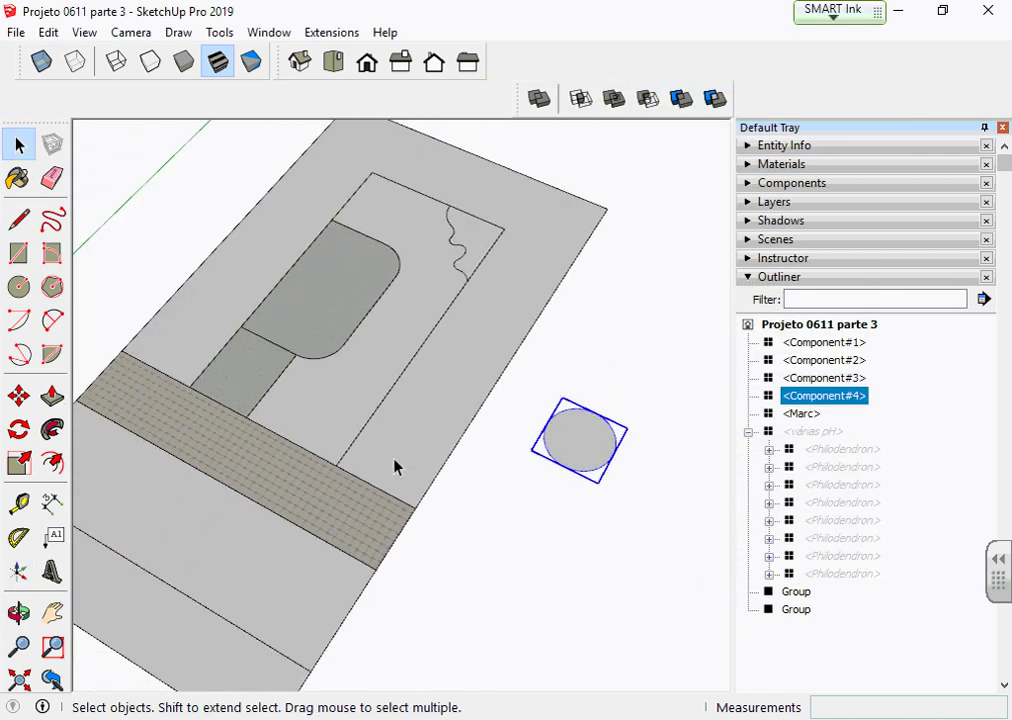
left_click(18, 396)
scroll(360, 407, "up", 2)
left_click(637, 440)
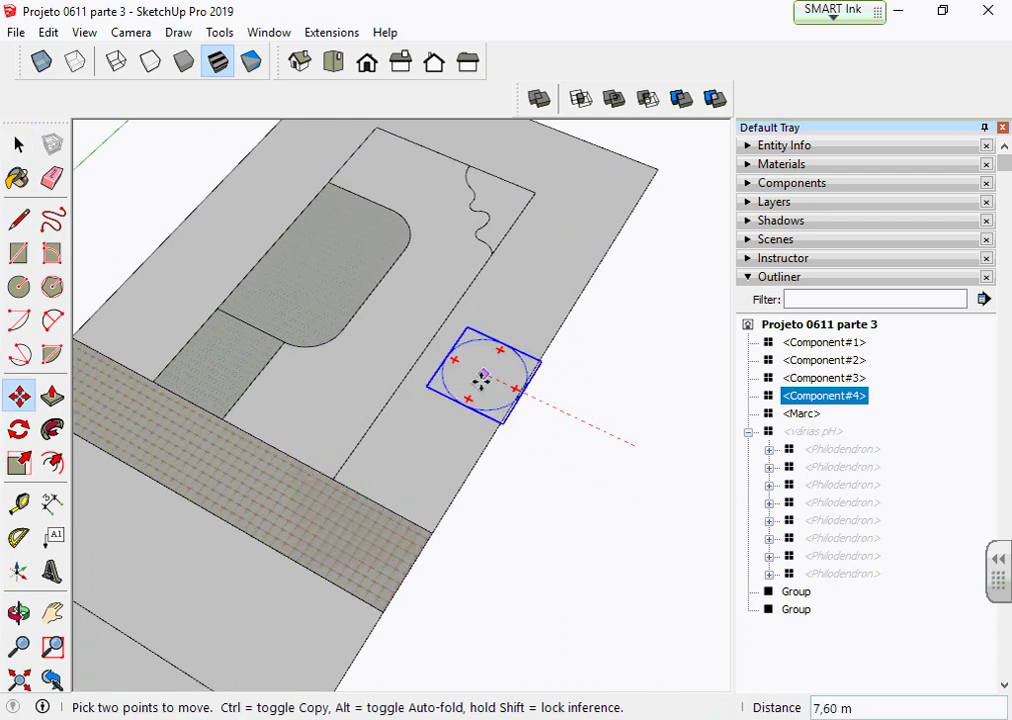
scroll(443, 445, "down", 2)
scroll(377, 425, "up", 2)
scroll(384, 432, "up", 2)
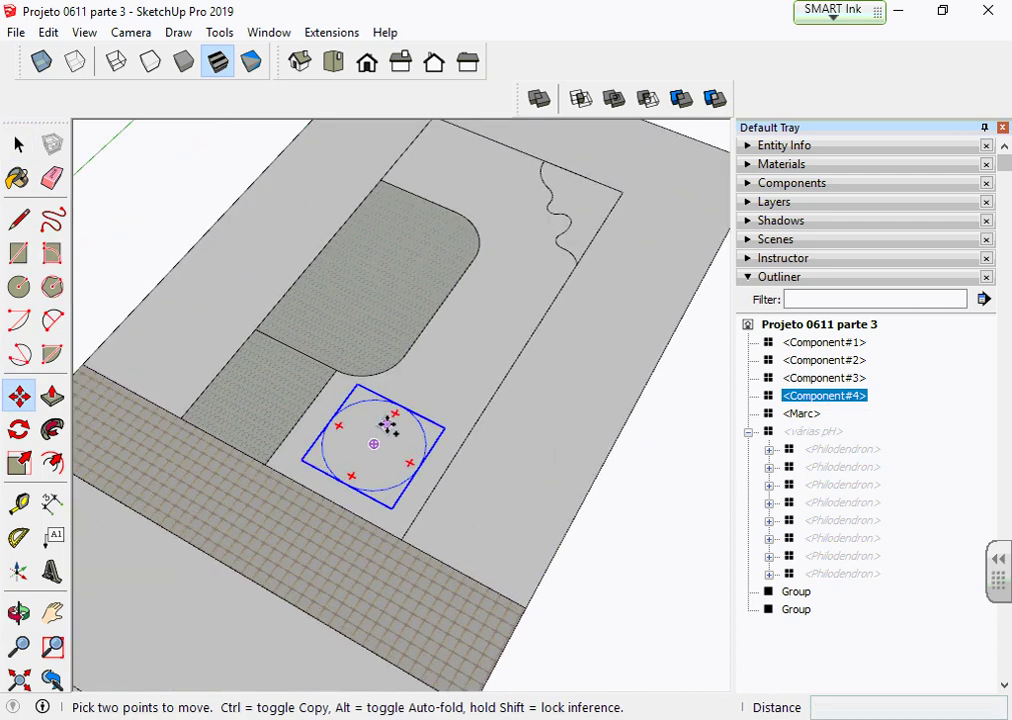
key("ctrl")
left_click(384, 432)
Place a copy of the circle at the top end of the garden bed
scroll(390, 420, "down", 2)
scroll(440, 320, "up", 3)
left_click(408, 220)
scroll(418, 253, "down", 3)
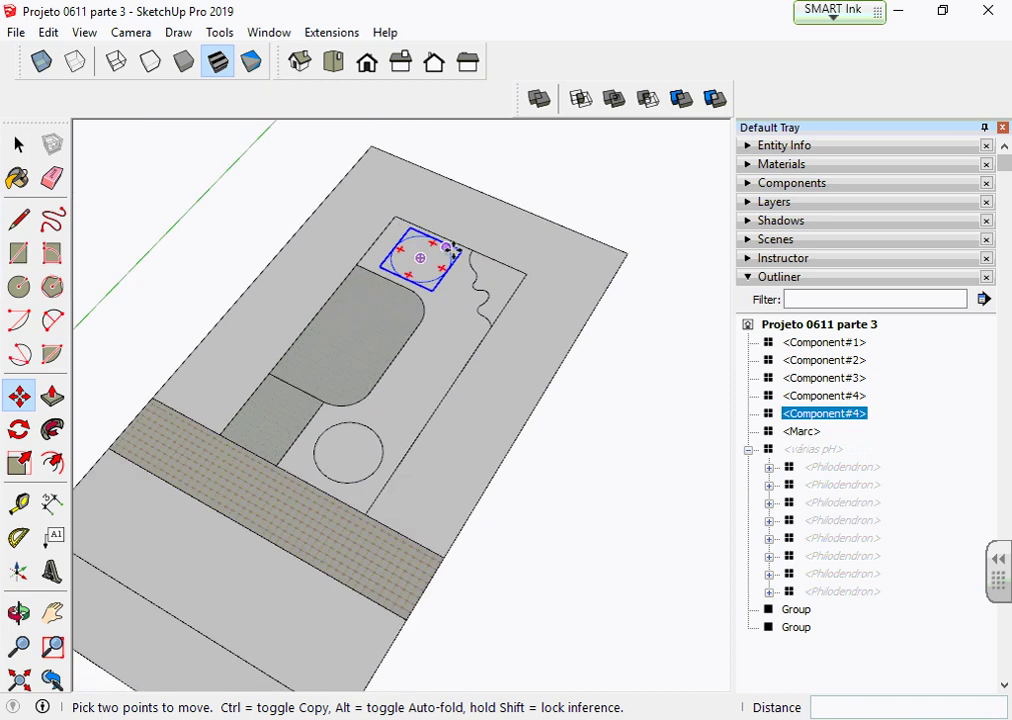
scroll(668, 389, "up", 2)
key("space")
left_click(668, 389)
Select the lower circle component and open its context menu
scroll(255, 453, "up", 2)
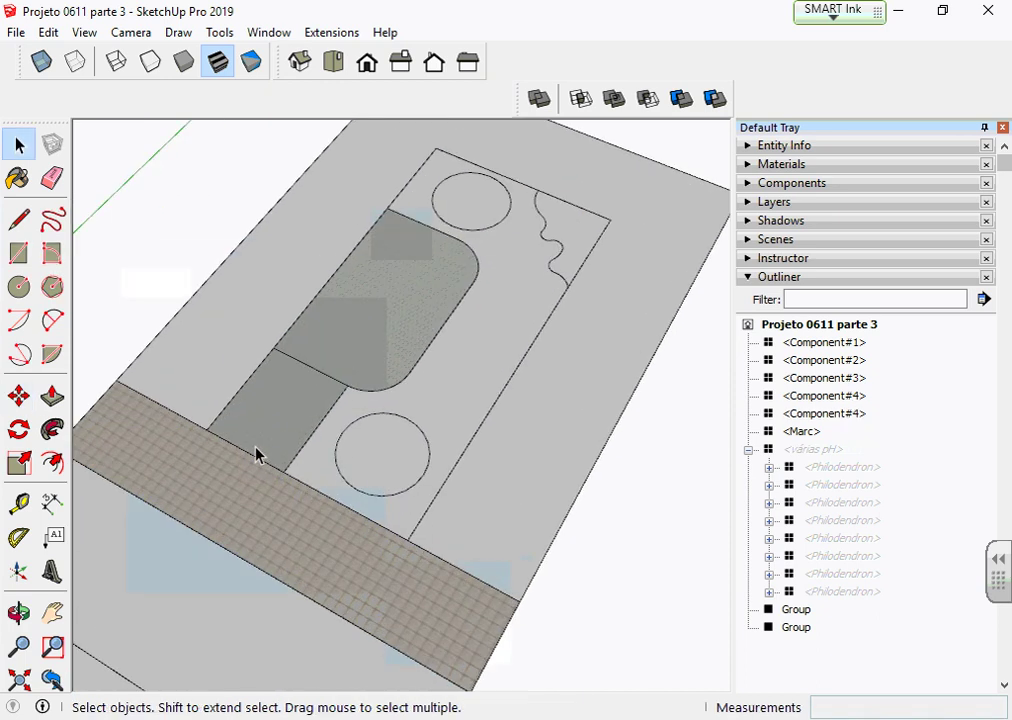
left_click(370, 468)
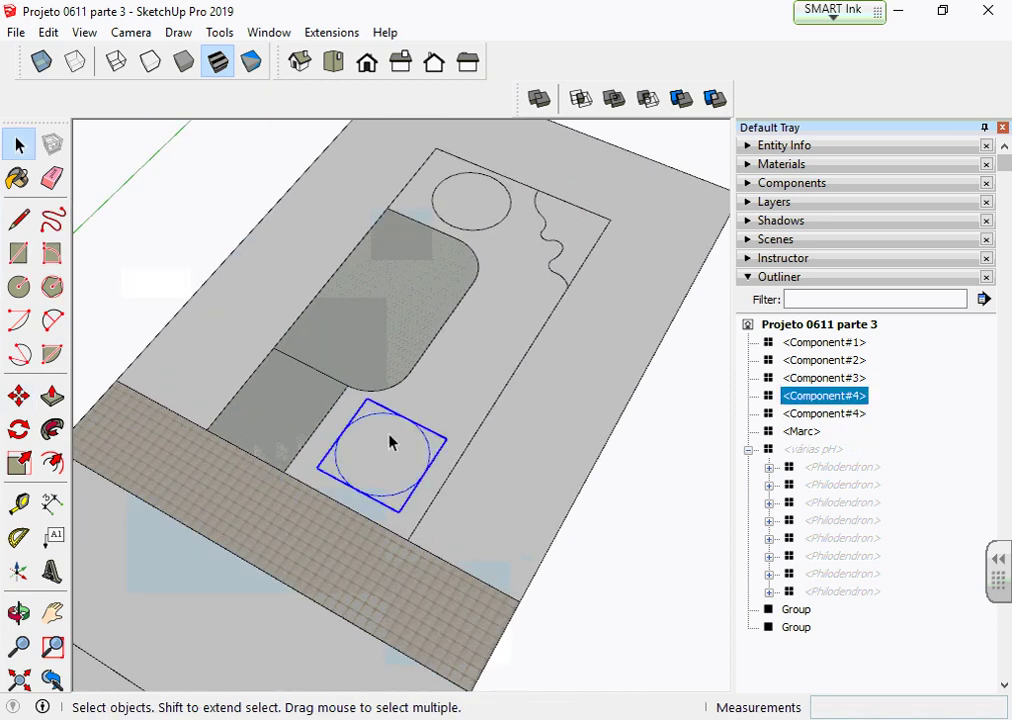
right_click(390, 442)
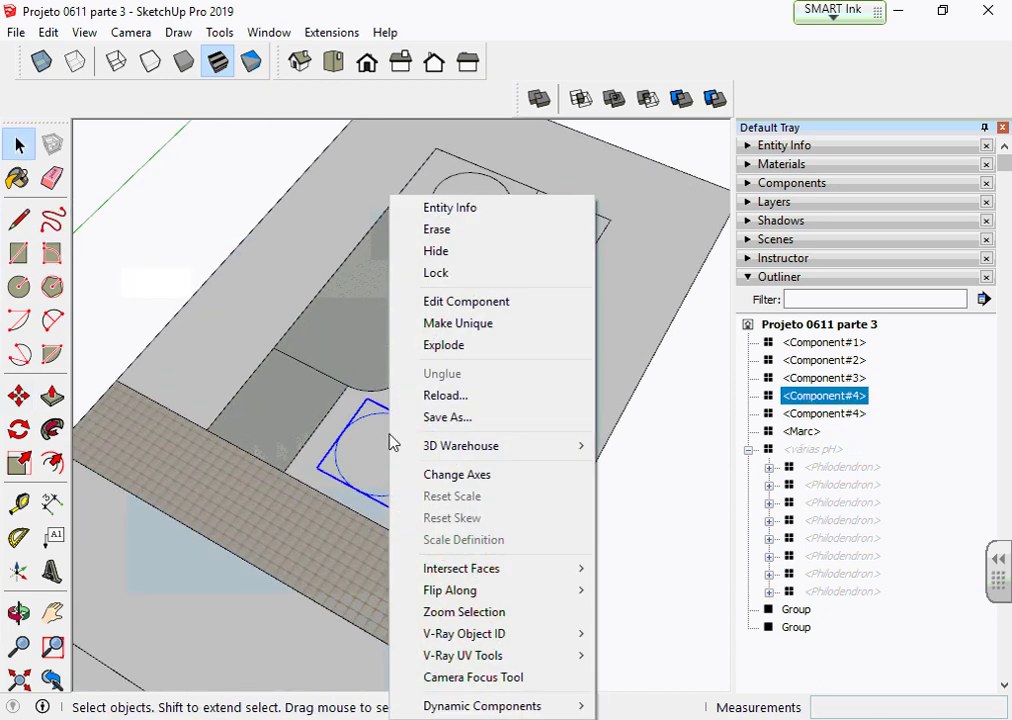
Reload the circle component from the Jabuticabeira file in Componentes 0611
left_click(440, 397)
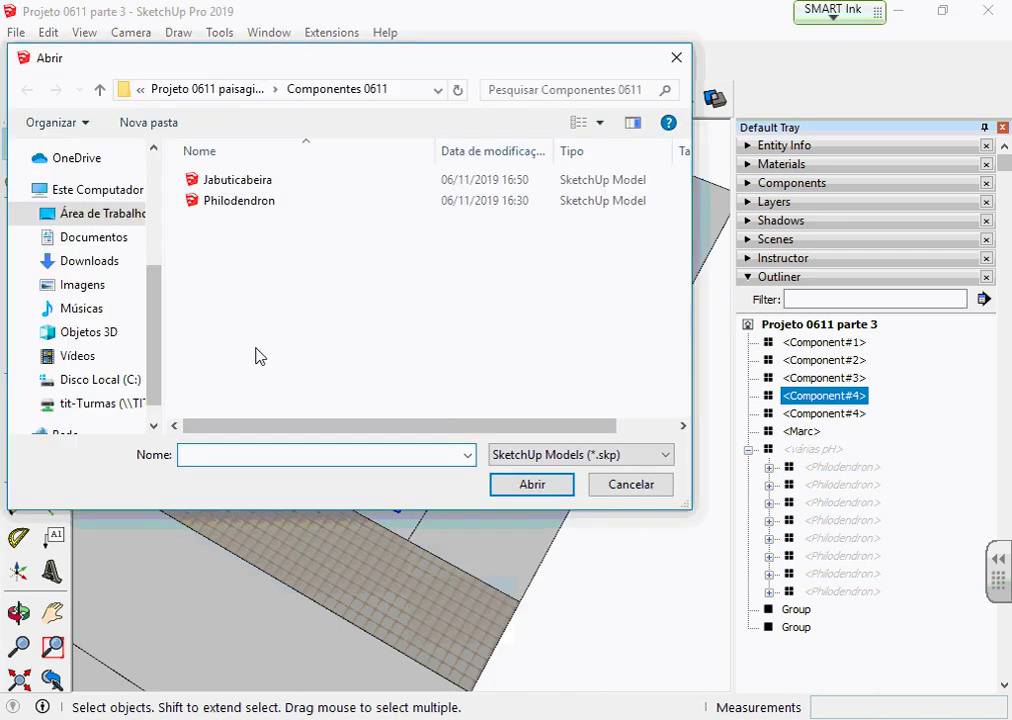
left_click(222, 181)
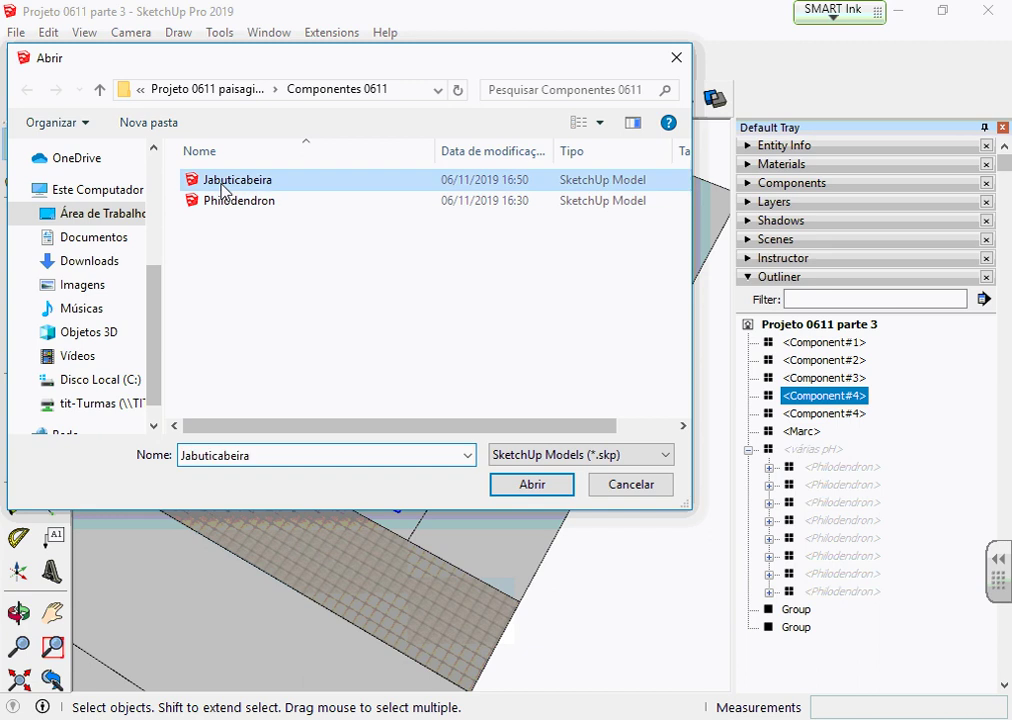
left_click(533, 485)
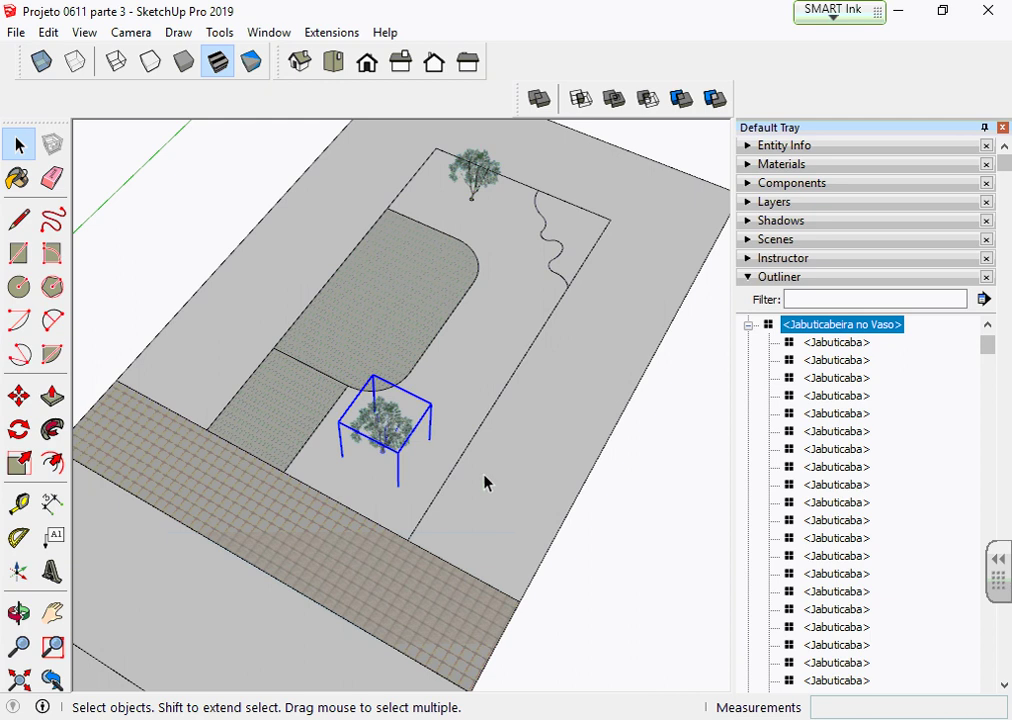
Orbit to inspect the new trees, clear the selection, and switch to File Explorer
scroll(366, 495, "up", 3)
mouse_move(366, 495)
middle_mouse_down()
mouse_move(513, 251)
mouse_move(300, 316)
middle_mouse_up()
scroll(386, 424, "down", 2)
scroll(388, 428, "down", 2)
scroll(386, 428, "down", 2)
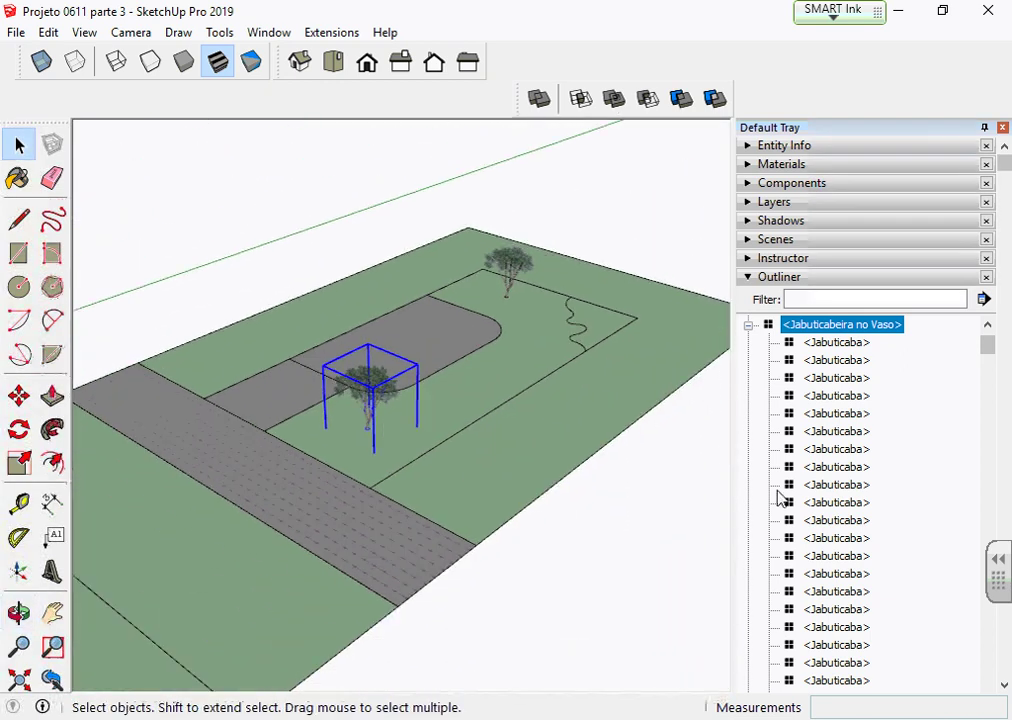
left_click(659, 567)
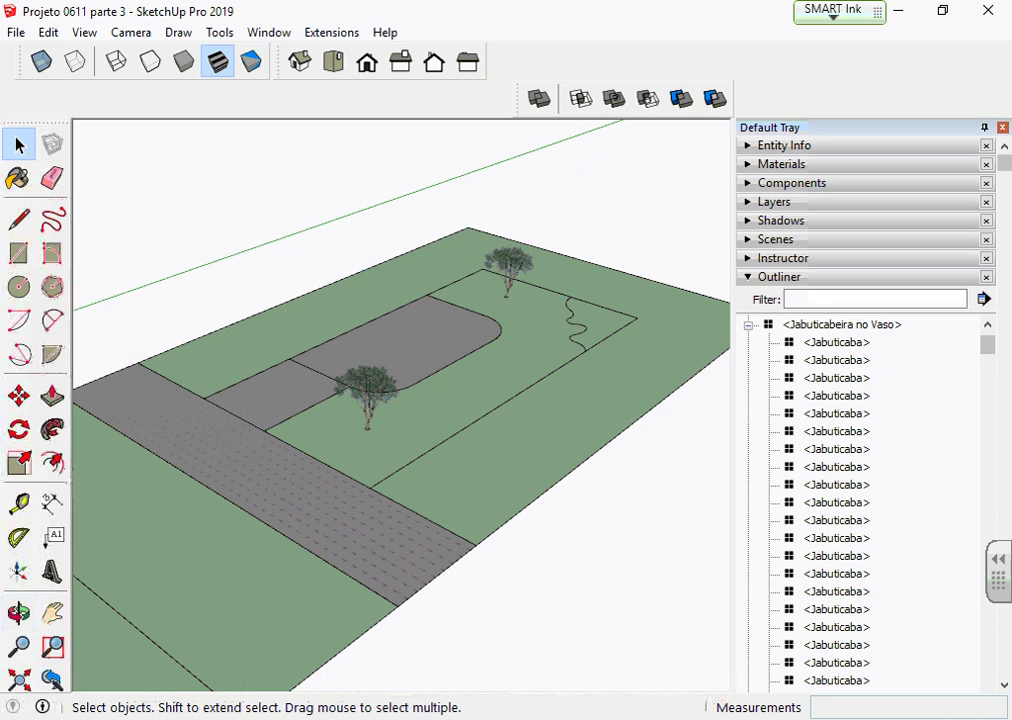
key("alt+Tab")
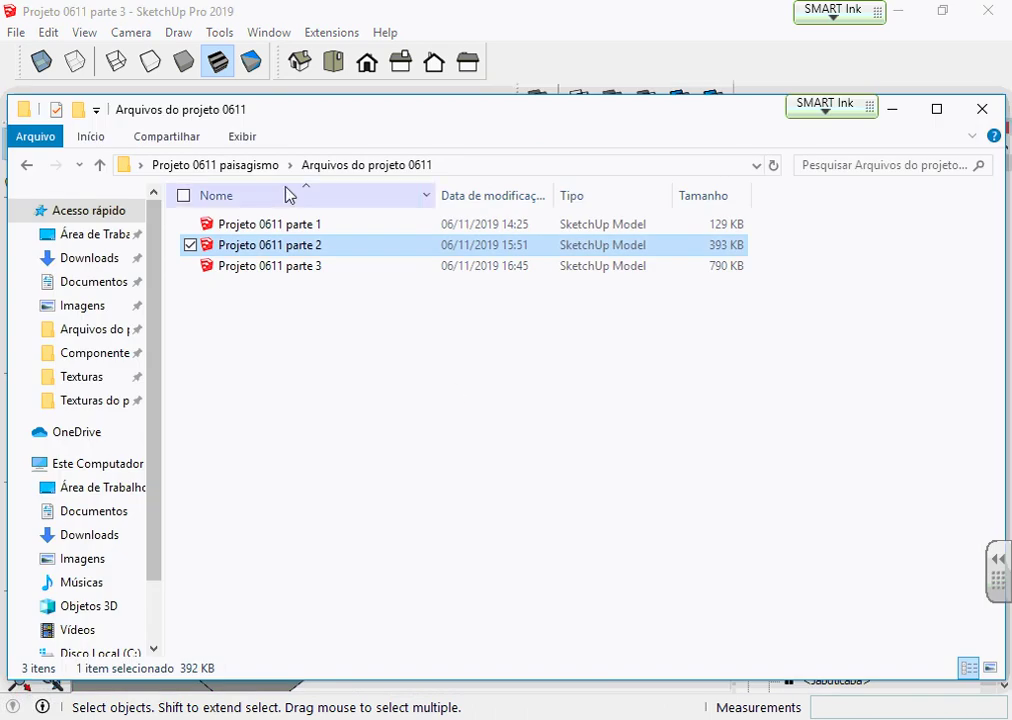
Go to Projeto 0611 paisagismo > Componentes 0611 and open the Jabuticabeira model file
left_click(263, 167)
double_click(305, 245)
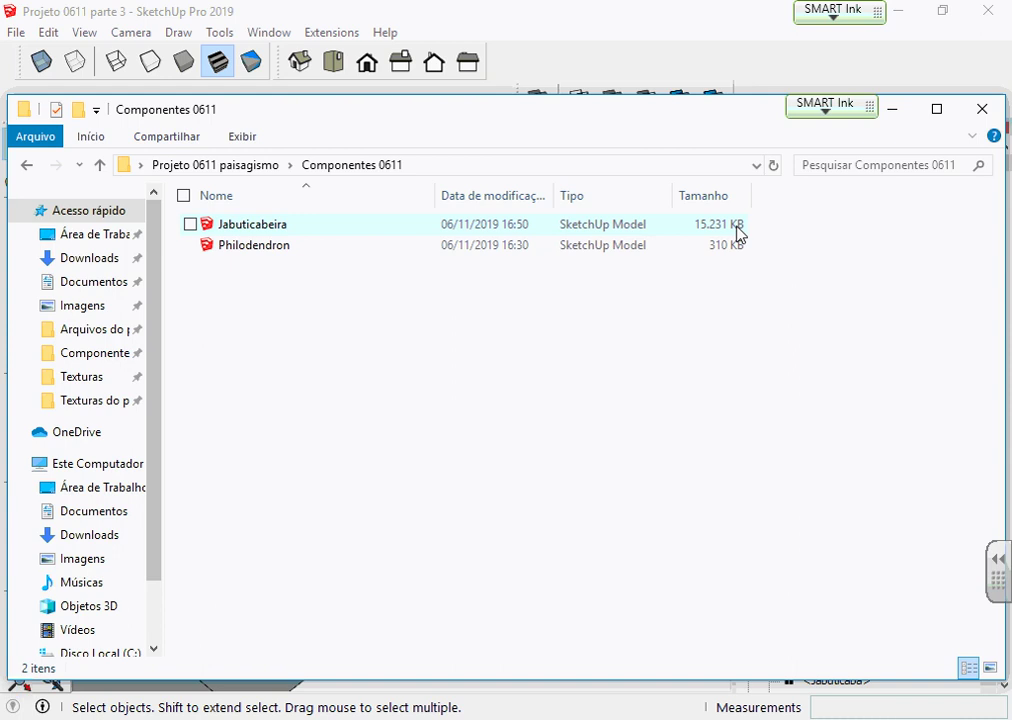
double_click(276, 229)
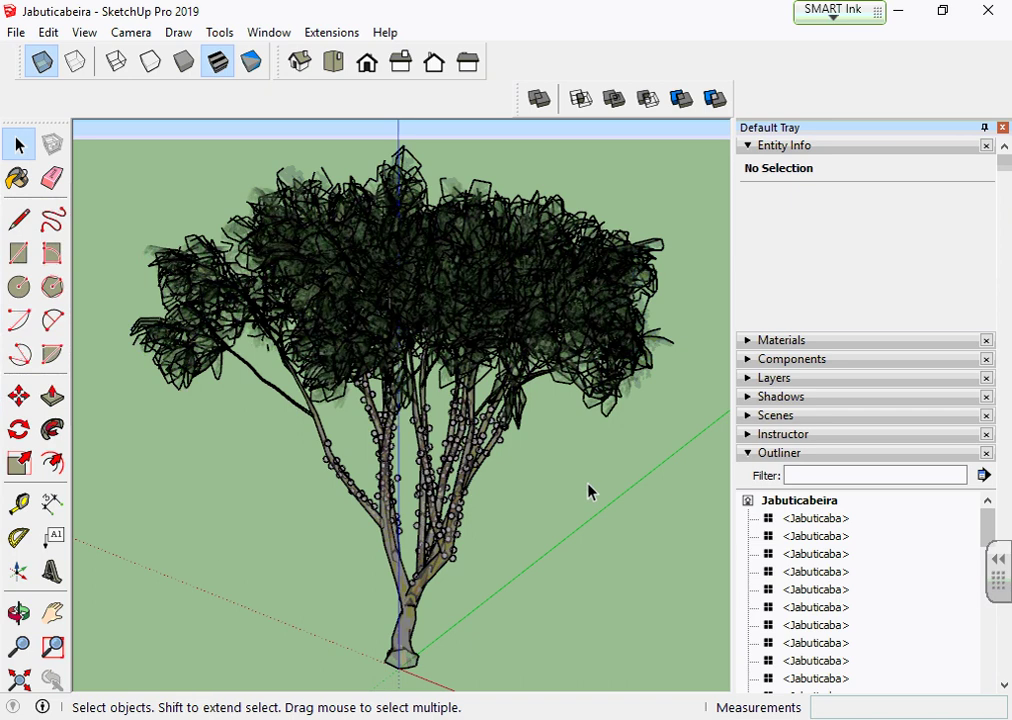
Zoom and orbit around the Jabuticabeira tree, then select the Philodendron file in Explorer
scroll(551, 538, "down", 3)
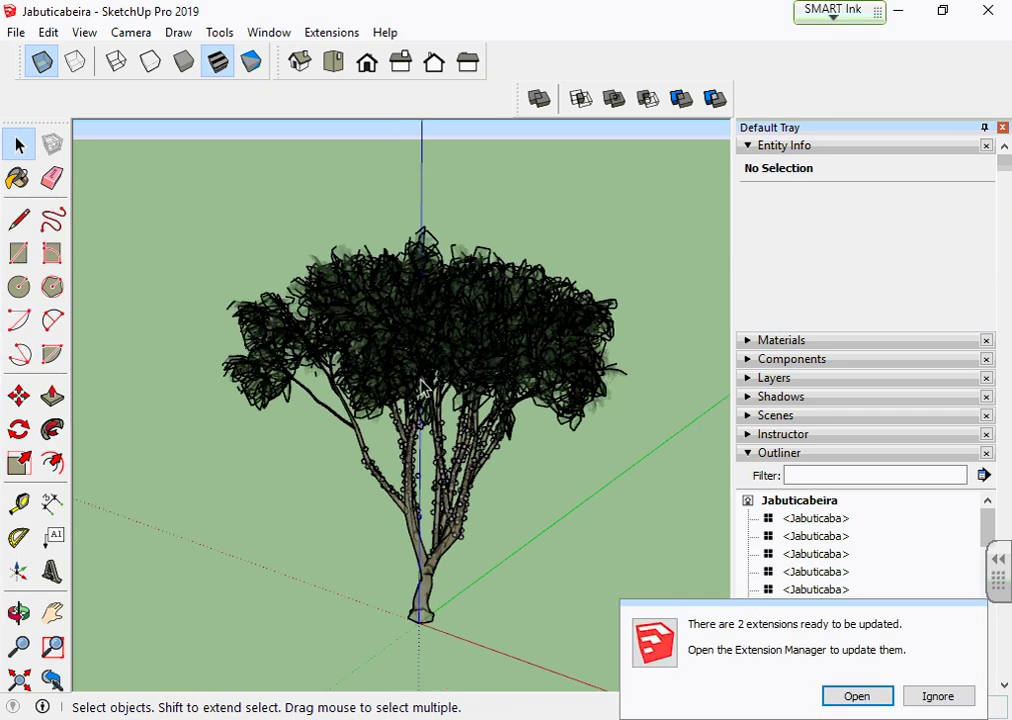
scroll(477, 526, "down", 2)
mouse_move(477, 526)
middle_mouse_down()
mouse_move(434, 587)
mouse_move(377, 630)
middle_mouse_up()
scroll(377, 630, "up", 2)
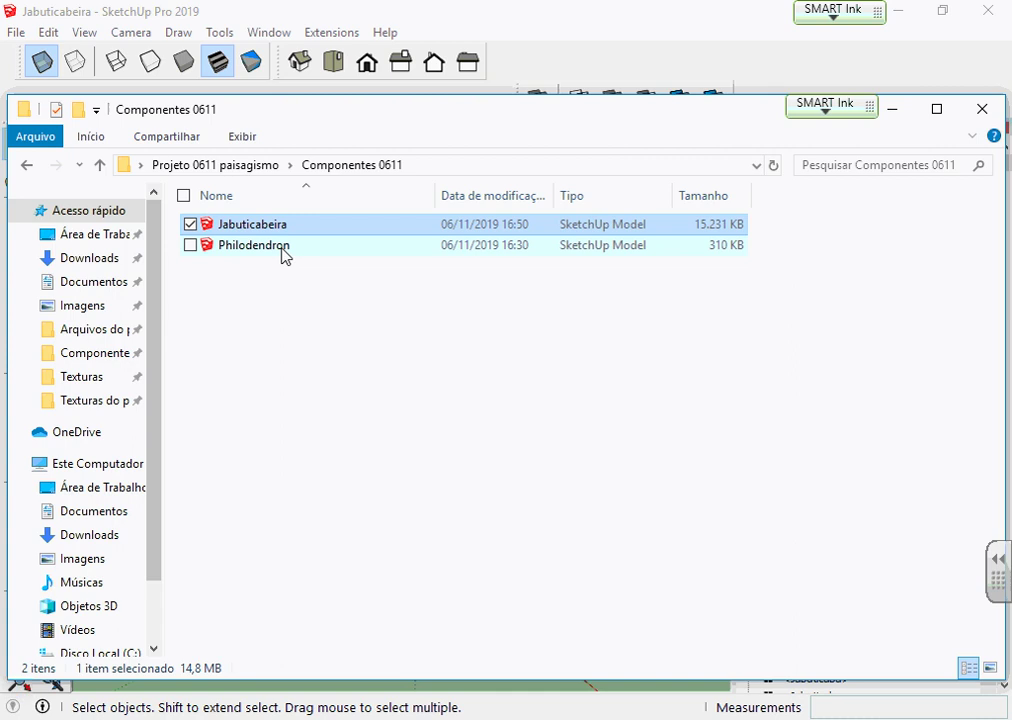
left_click(276, 250)
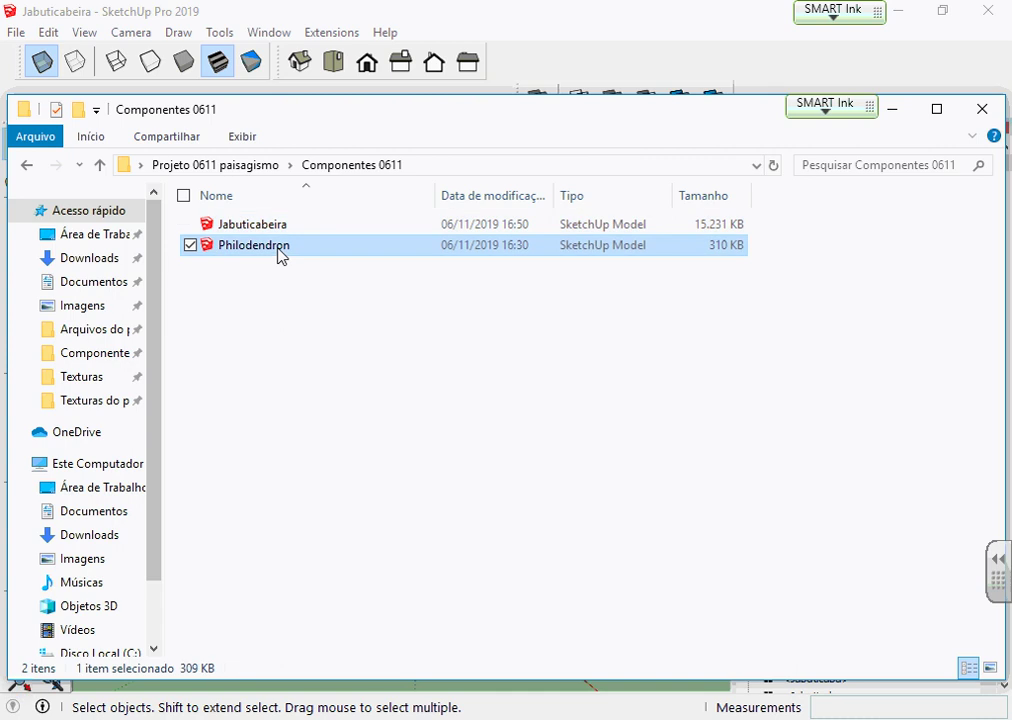
mouse_move(254, 245)
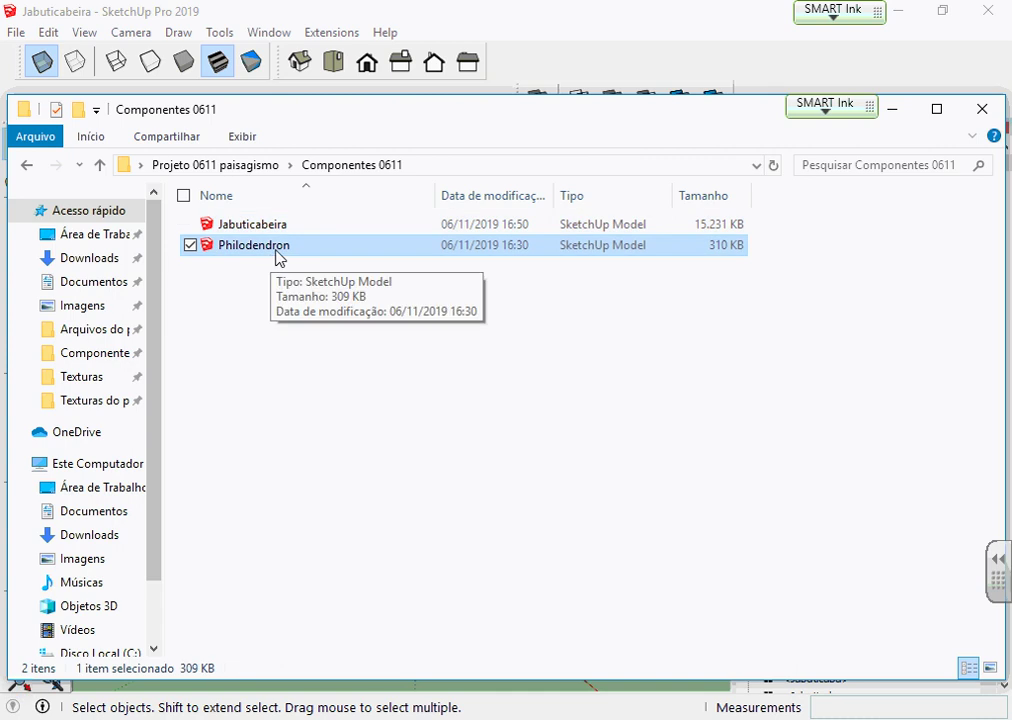
Open the Philodendron model to view it, then return to the Projeto 0611 parte 3 window
double_click(276, 250)
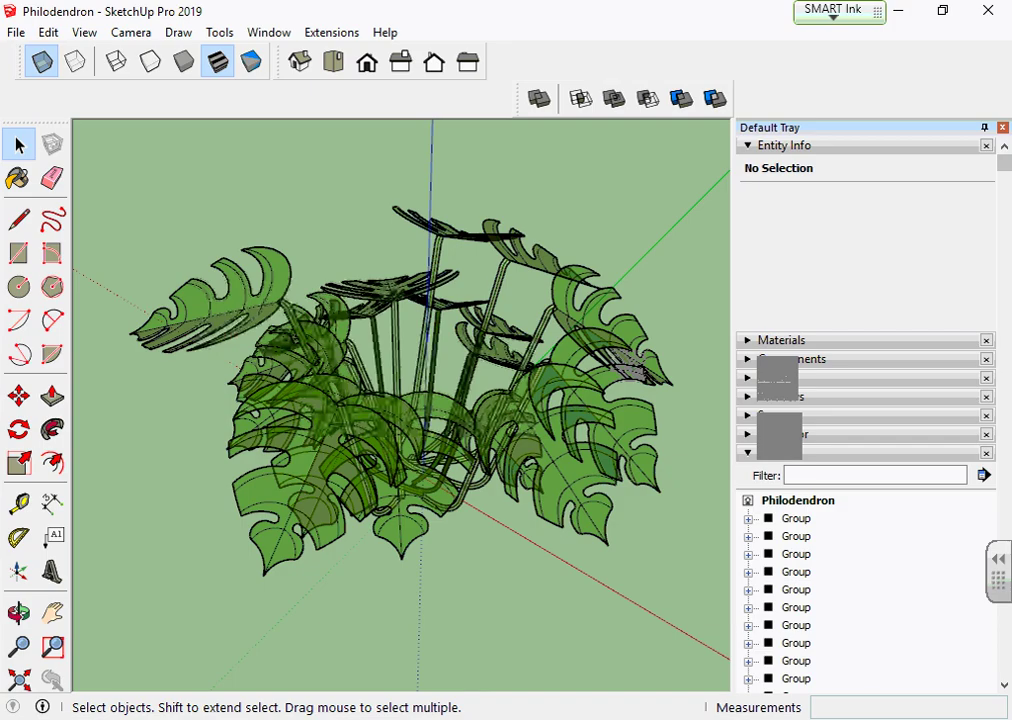
left_click(260, 632)
Start a File > Import with the file type filtered to SketchUp models
middle_click_drag(538, 442, 490, 537)
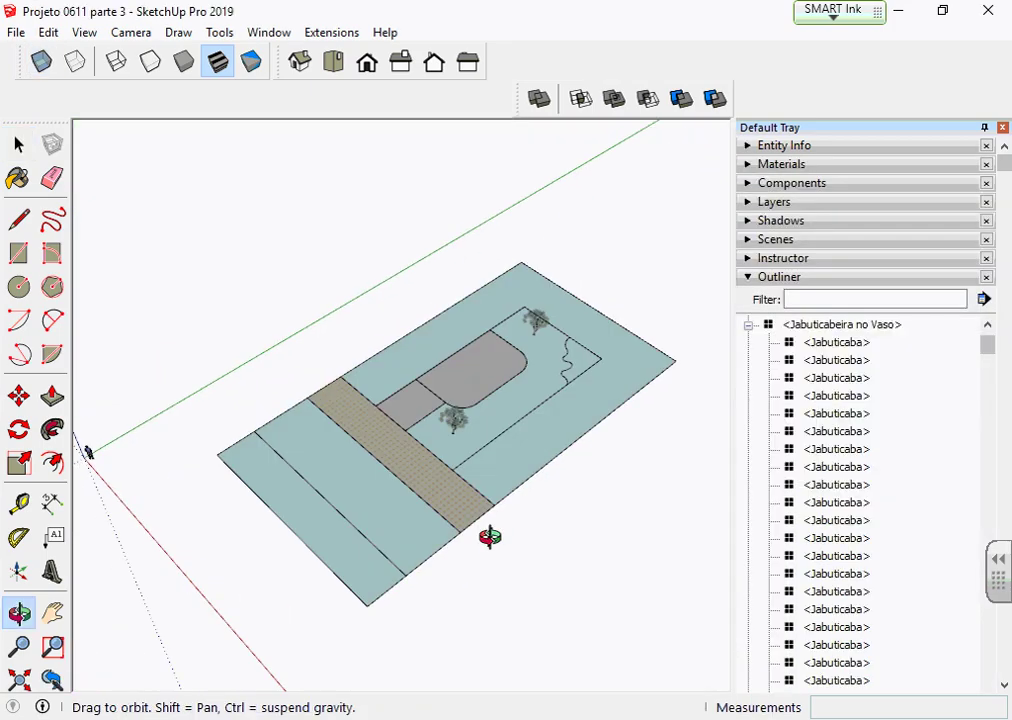
key("space")
scroll(591, 533, "up", 1)
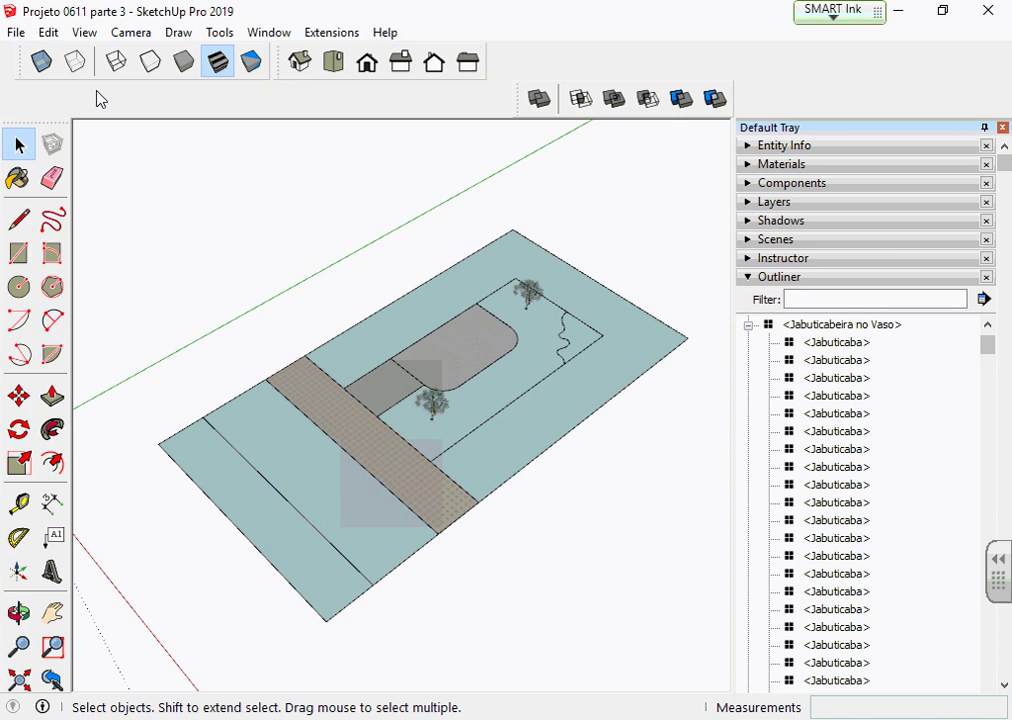
left_click(15, 33)
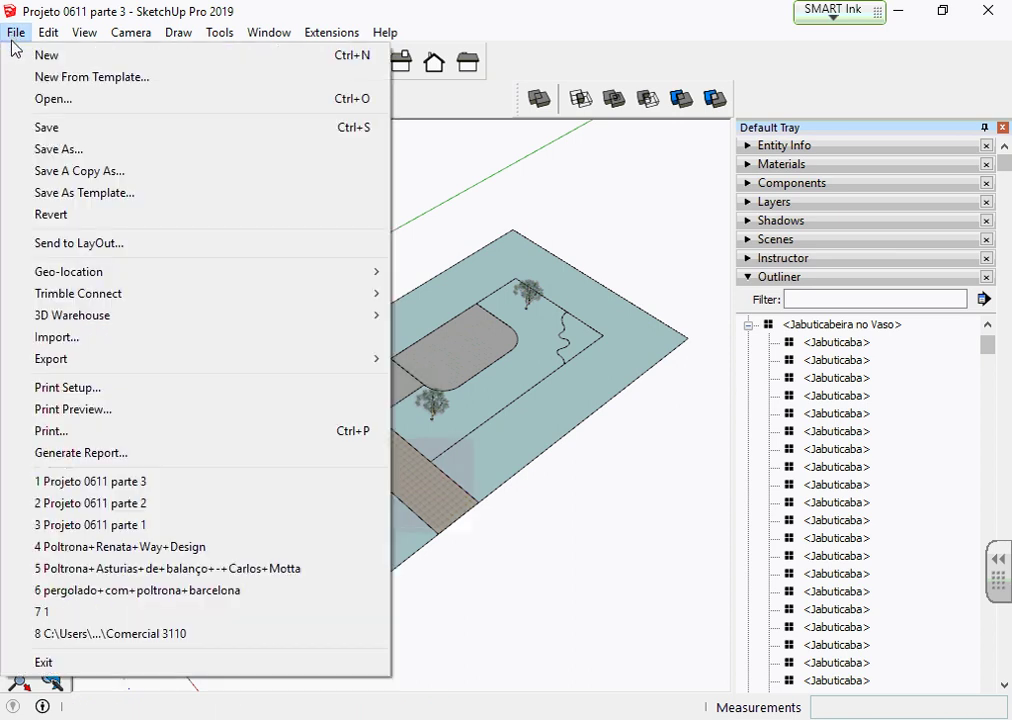
left_click(69, 345)
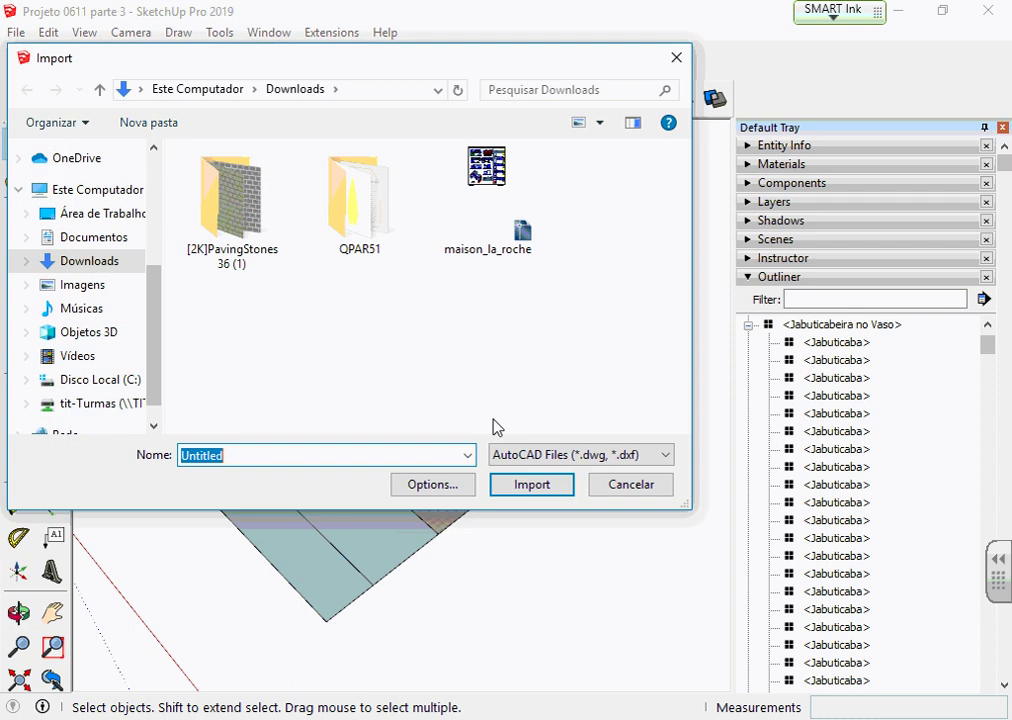
left_click(567, 456)
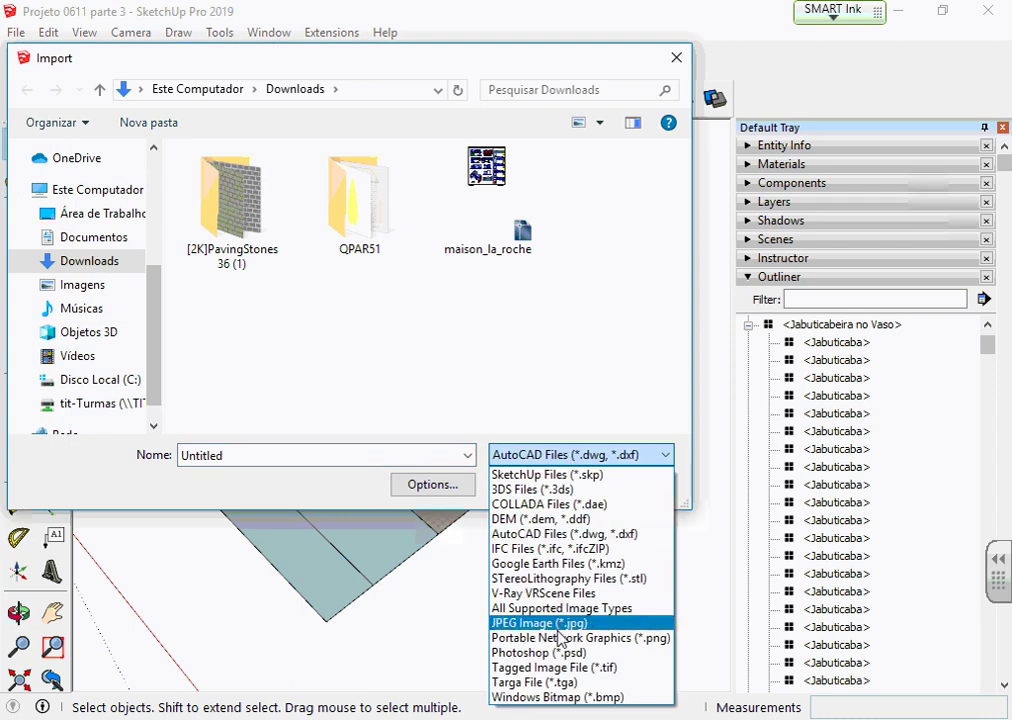
left_click(557, 474)
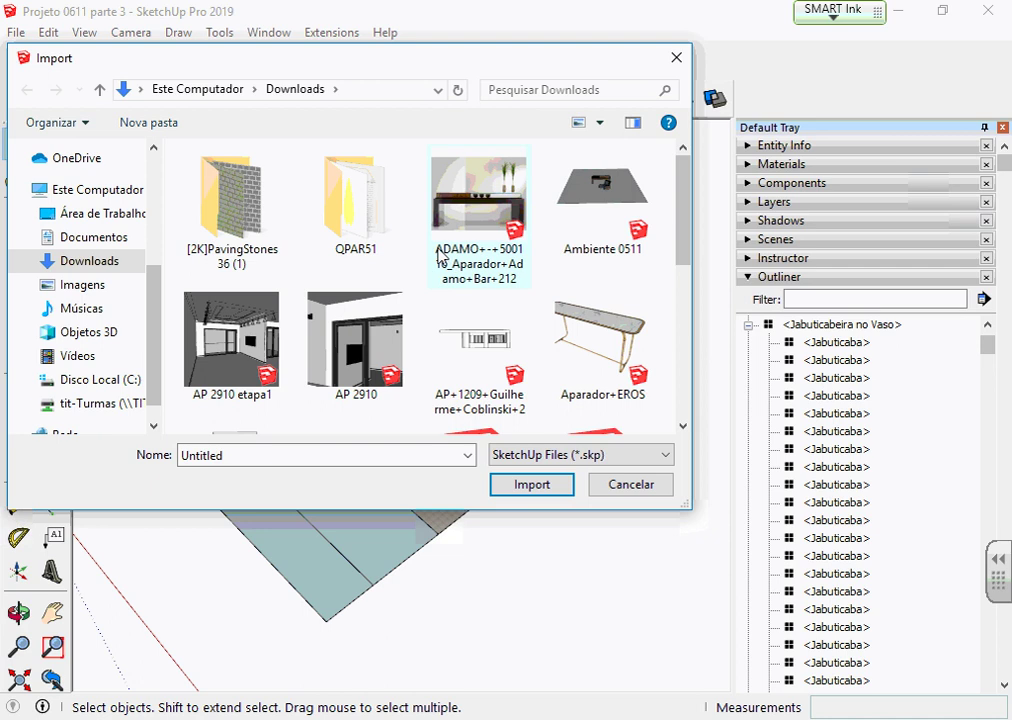
Import Jabuticabeira from Projeto 0611 paisagismo > Componentes 0611 and place it in the right-hand bed
left_click(101, 214)
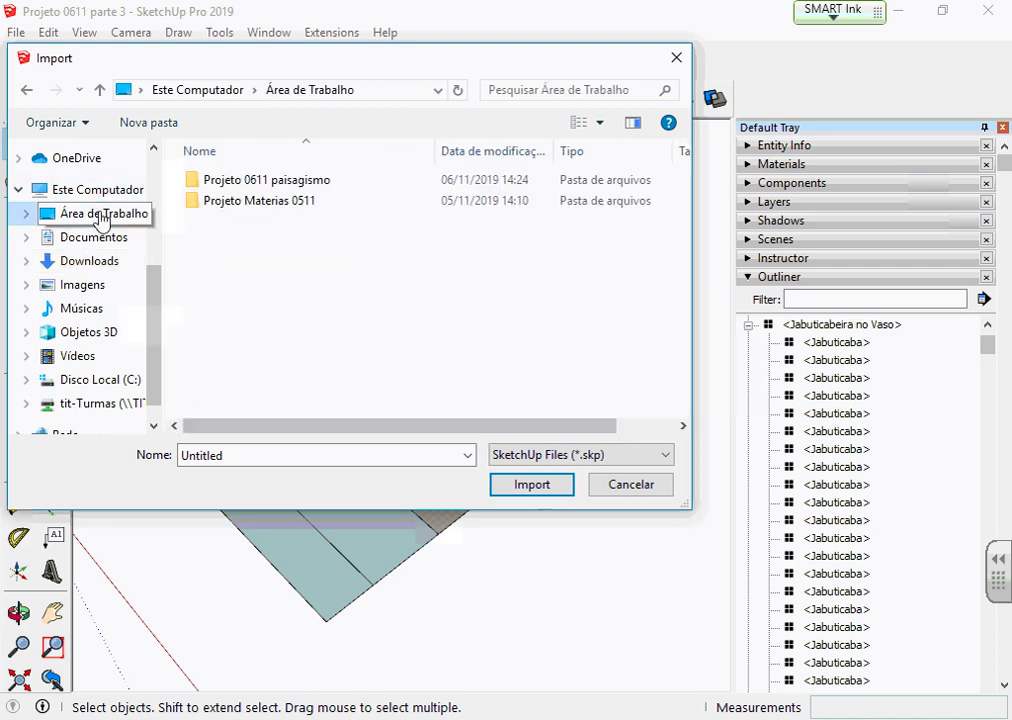
double_click(316, 186)
left_click(27, 90)
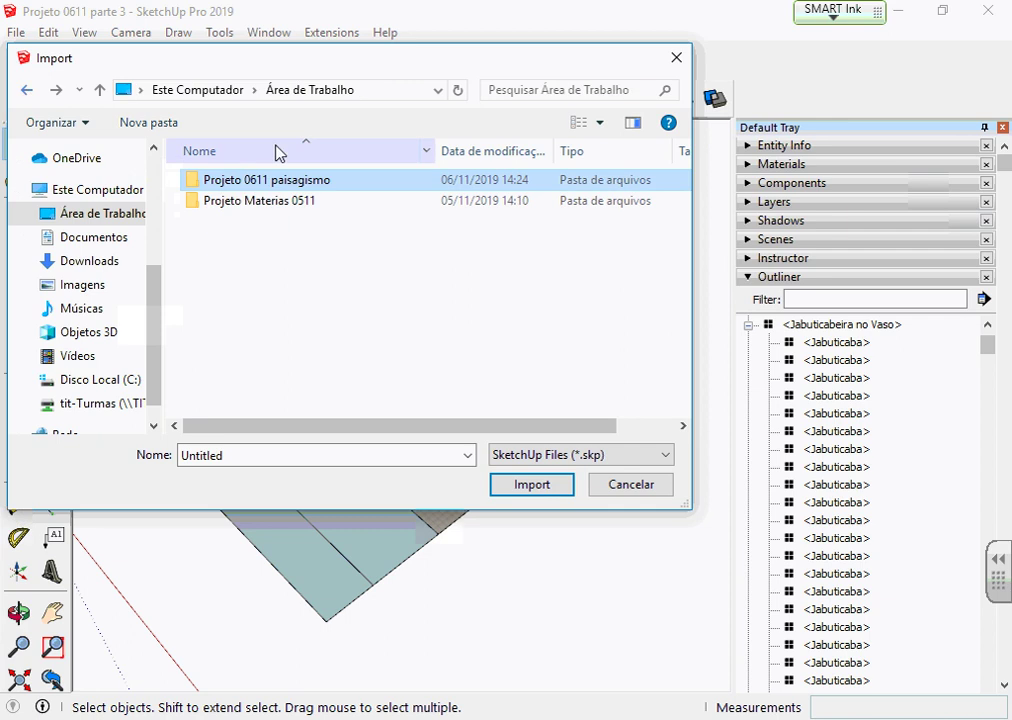
double_click(289, 180)
double_click(287, 202)
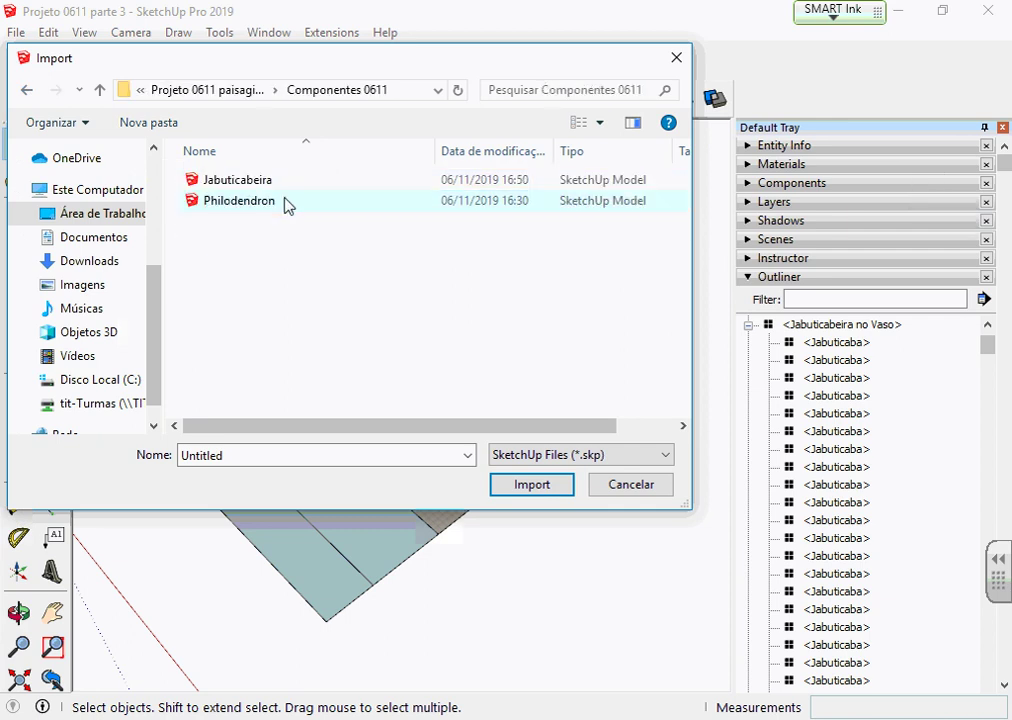
left_click(273, 185)
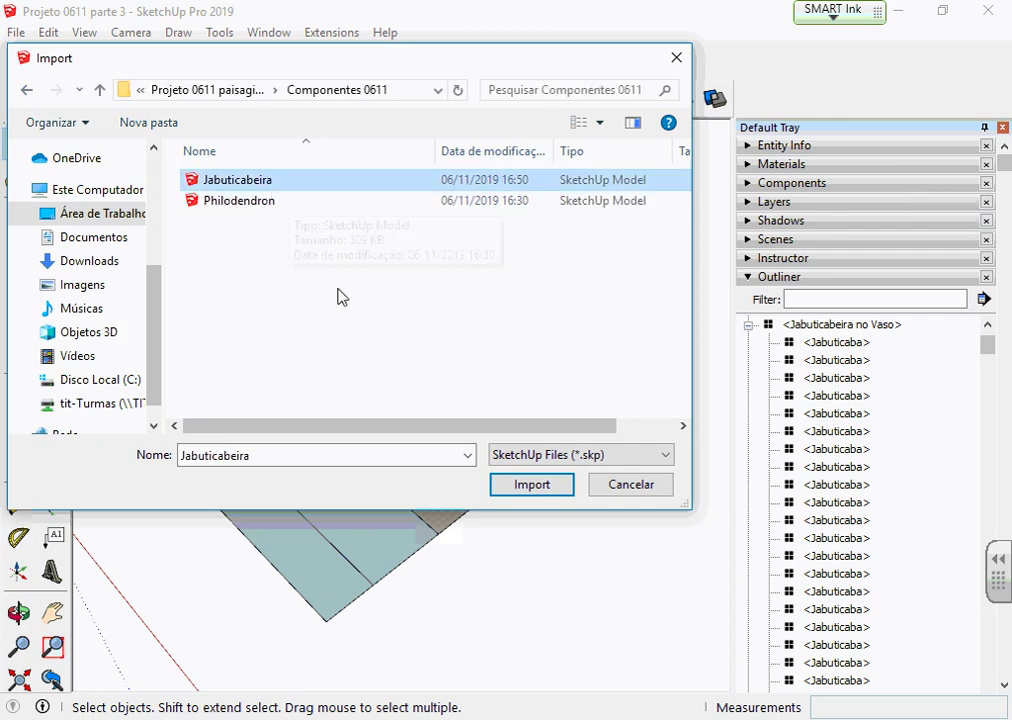
left_click(546, 497)
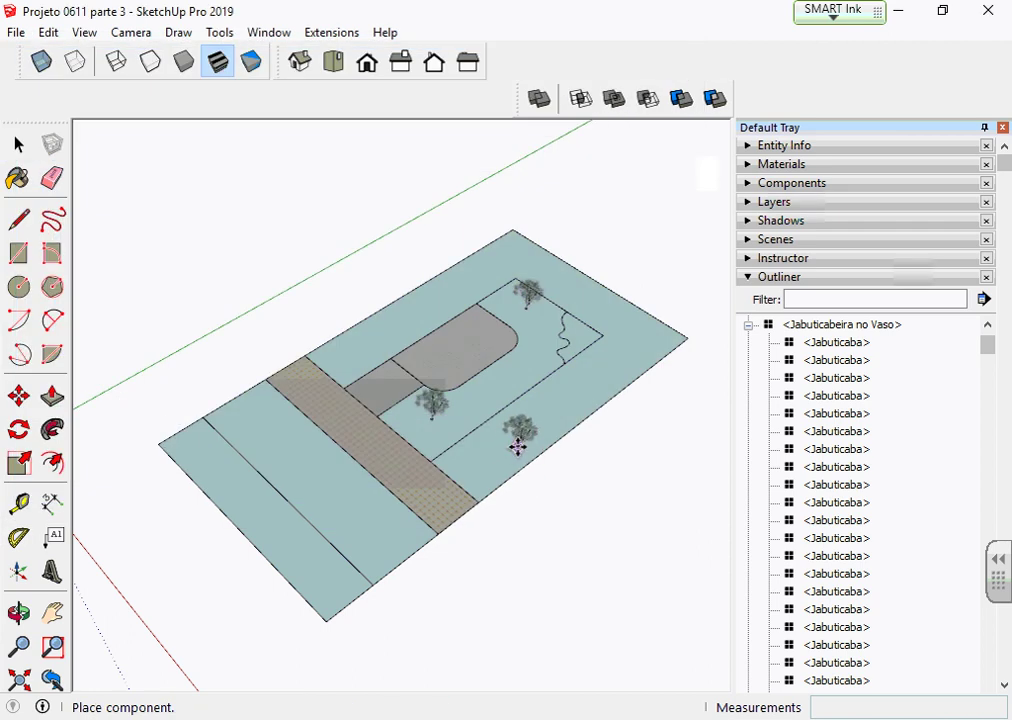
left_click(519, 440)
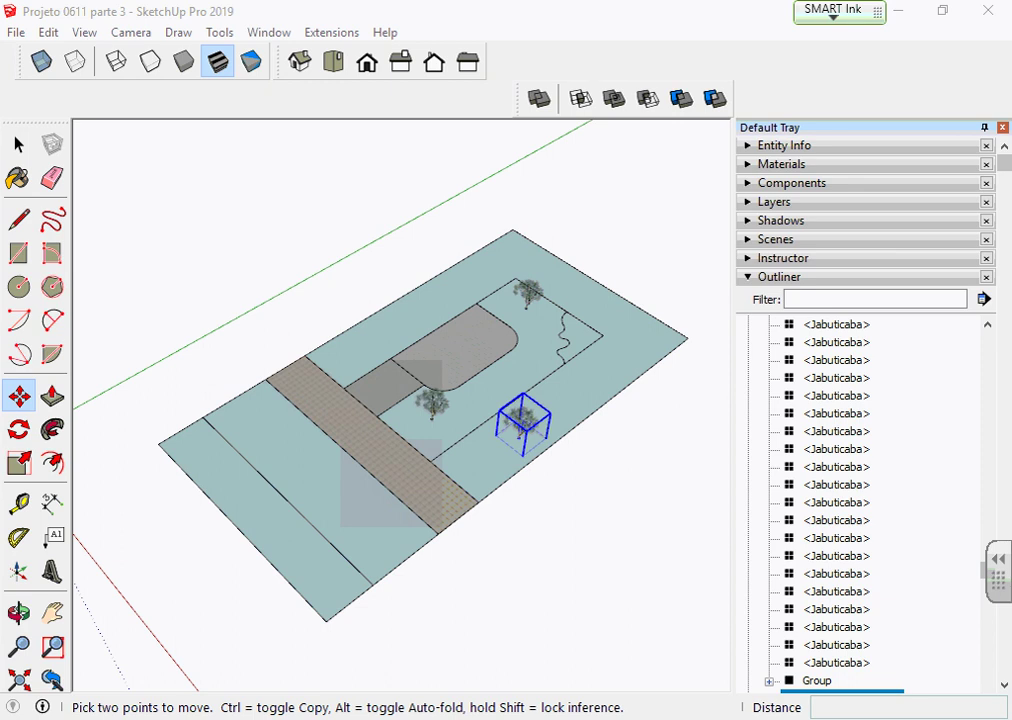
key("space")
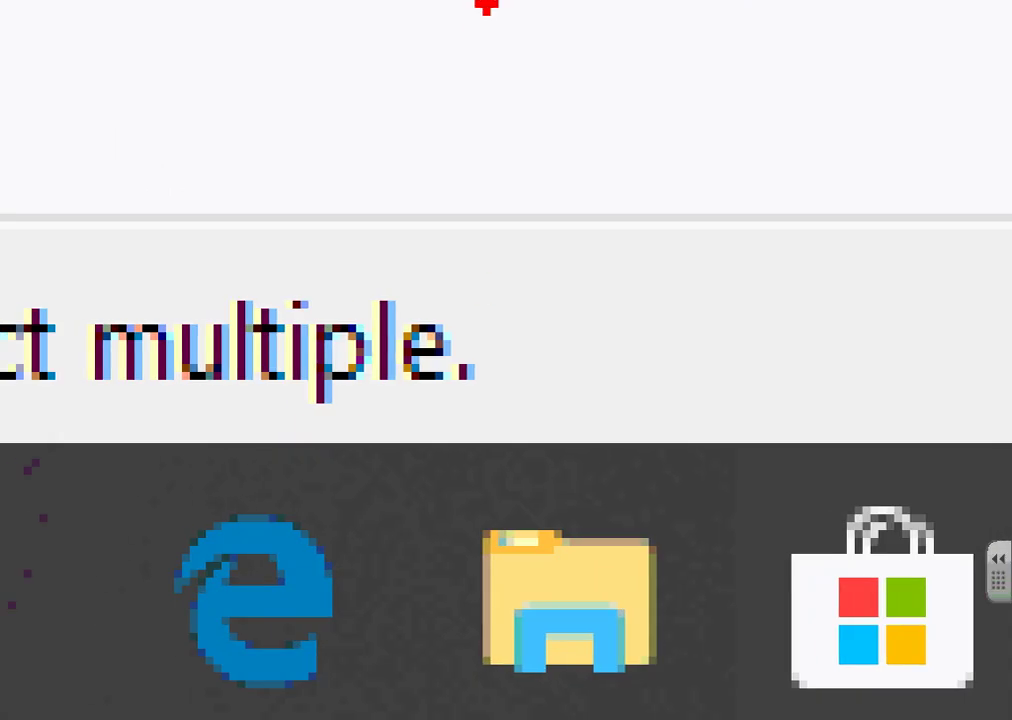
Draw a red arrow annotation, then restore the Componentes 0611 window and slide it aside
left_click_drag(486, 5, 592, 407)
mouse_move(455, 365)
left_mouse_down()
mouse_move(542, 460)
mouse_move(688, 278)
left_mouse_up()
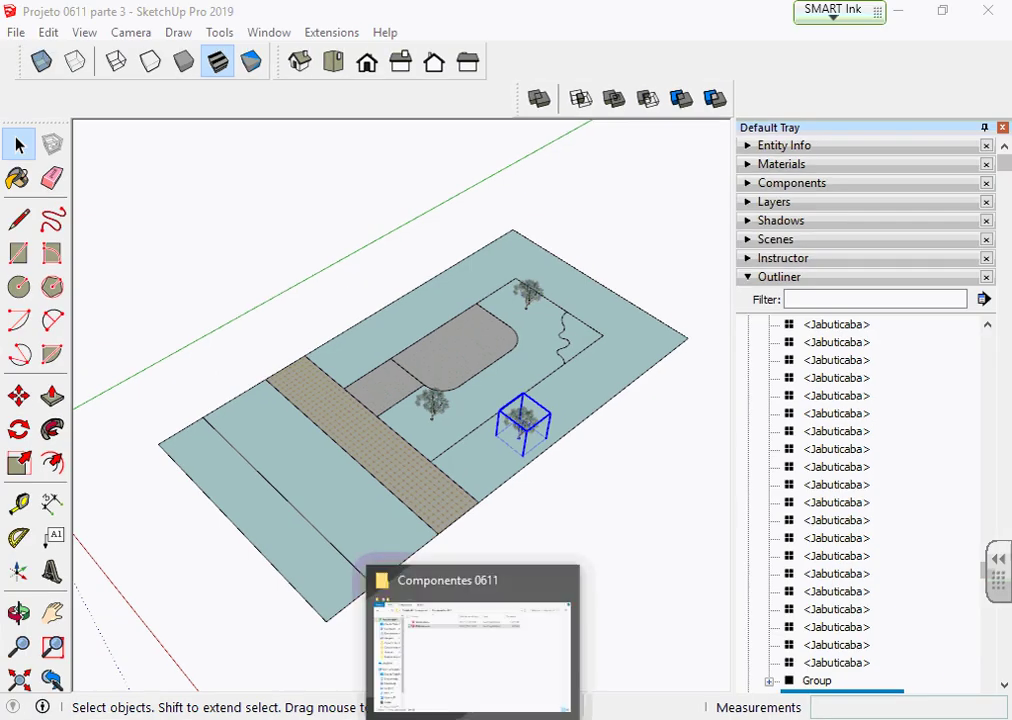
mouse_move(568, 600)
left_click(476, 657)
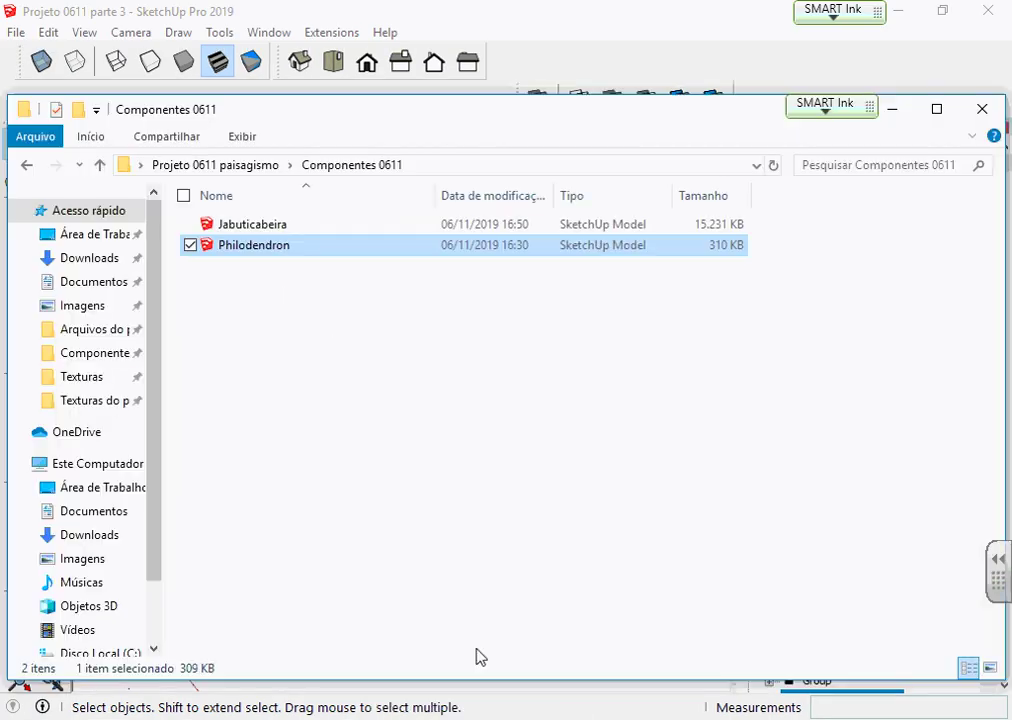
left_click_drag(545, 112, 651, 143)
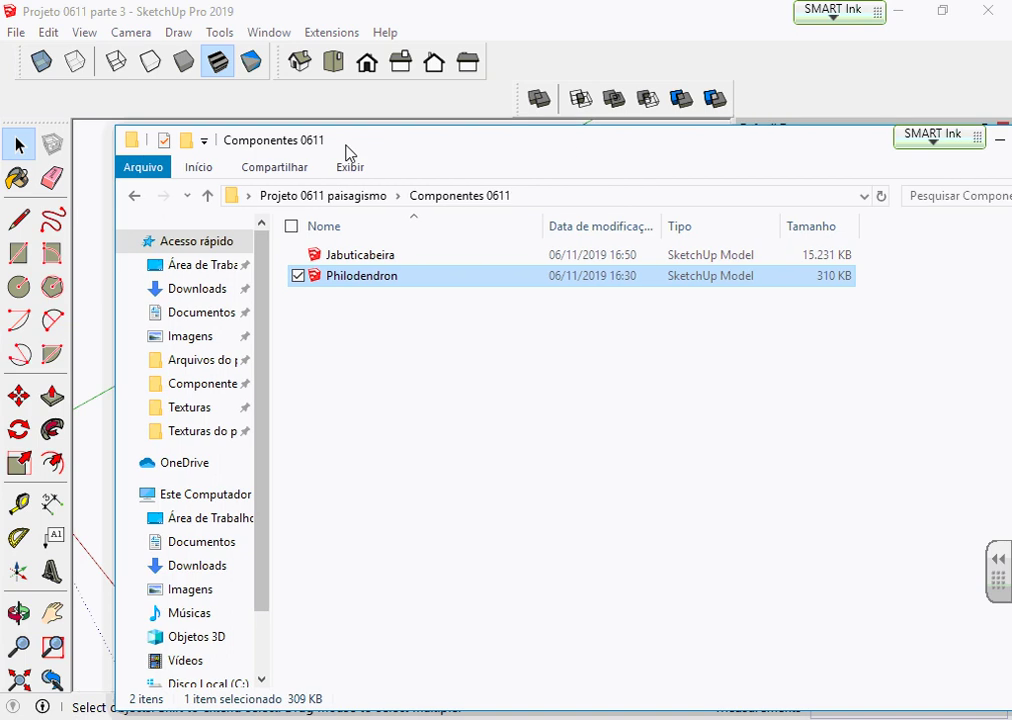
mouse_move(347, 152)
left_mouse_down()
mouse_move(645, 168)
mouse_move(641, 156)
left_mouse_up()
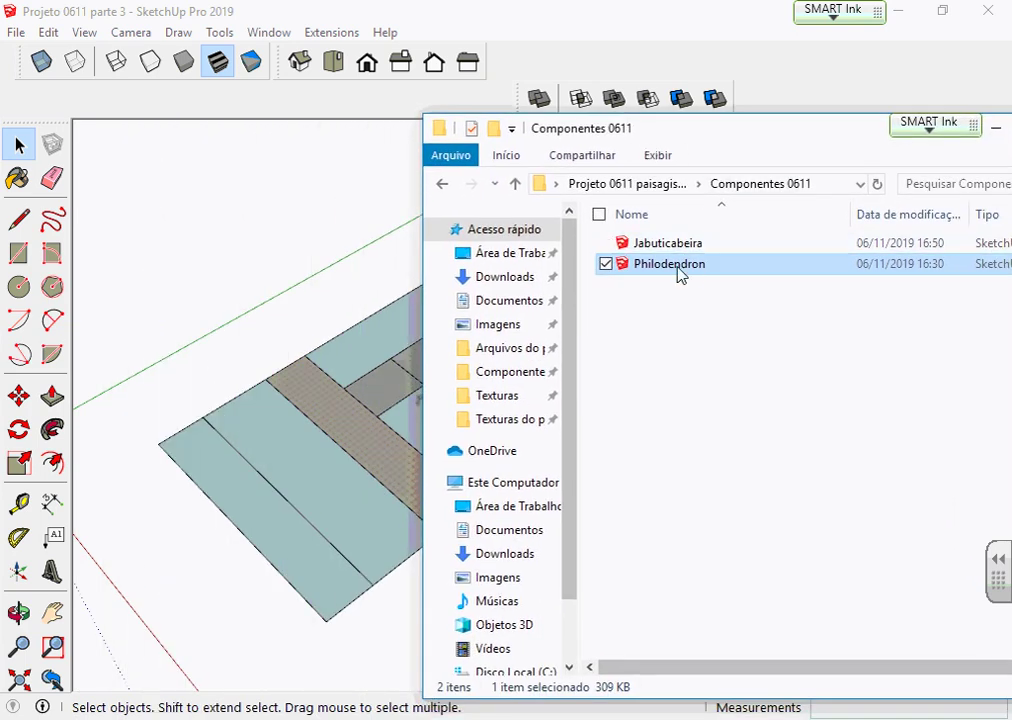
Drag Philodendron.skp onto the lawn below the paved strip, then minimise Explorer
left_click_drag(677, 272, 330, 470)
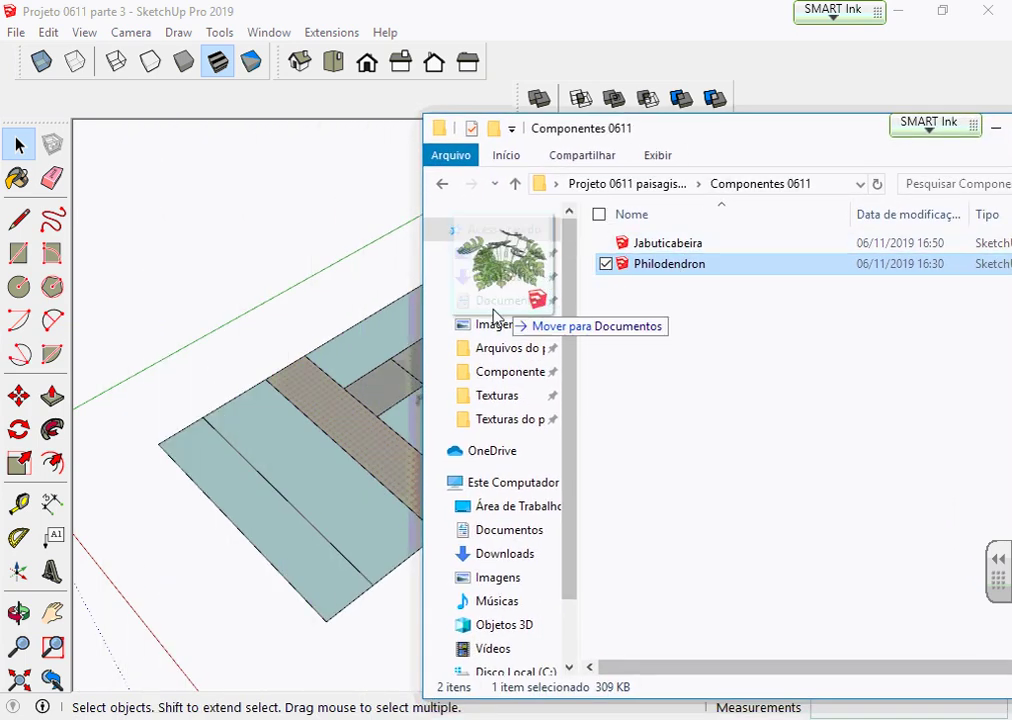
left_click(330, 470)
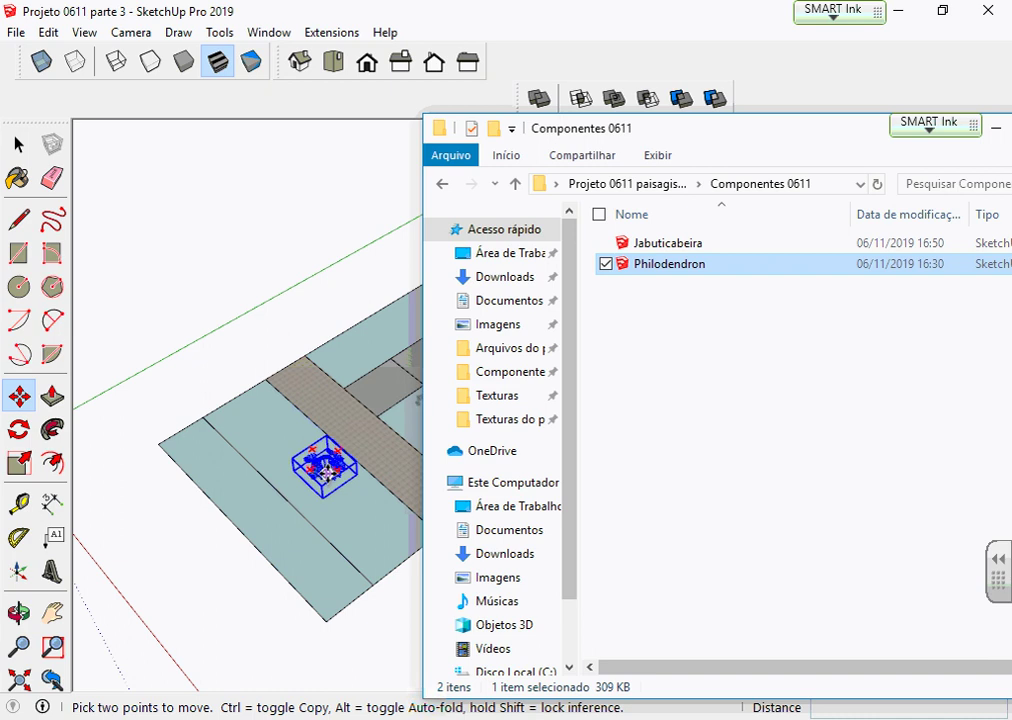
left_click(995, 133)
key("space")
left_click(617, 284)
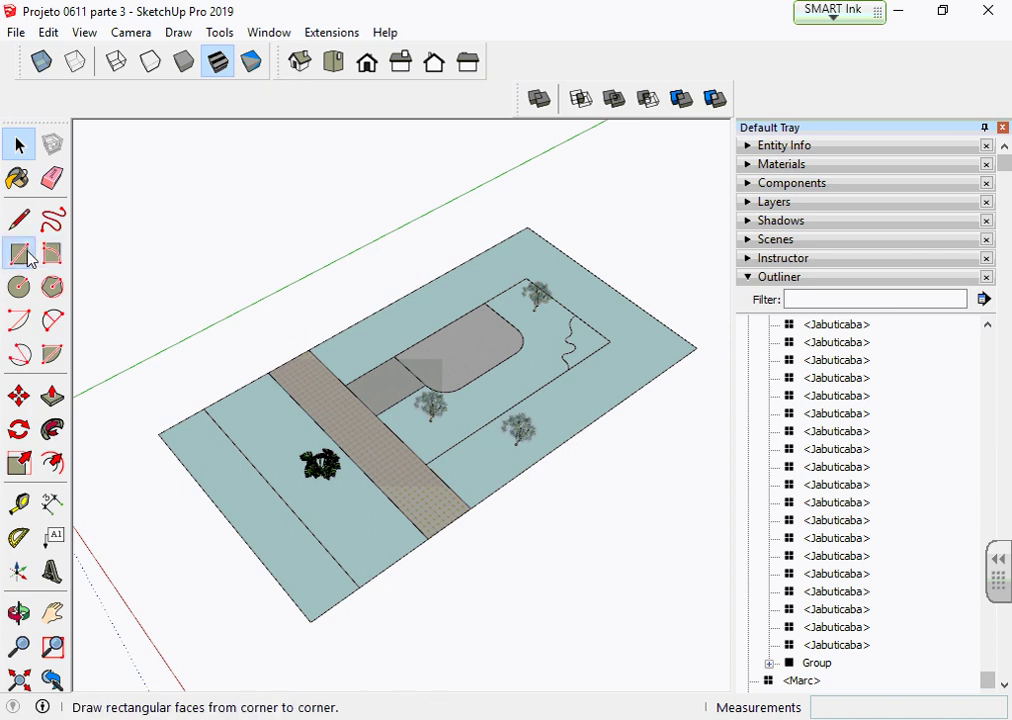
Draw a 3,68 m square face on the empty ground beside the garden lot
mouse_move(420, 470)
middle_mouse_down()
mouse_move(457, 477)
mouse_move(350, 278)
middle_mouse_up()
left_click(470, 436)
scroll(576, 429, "up", 3)
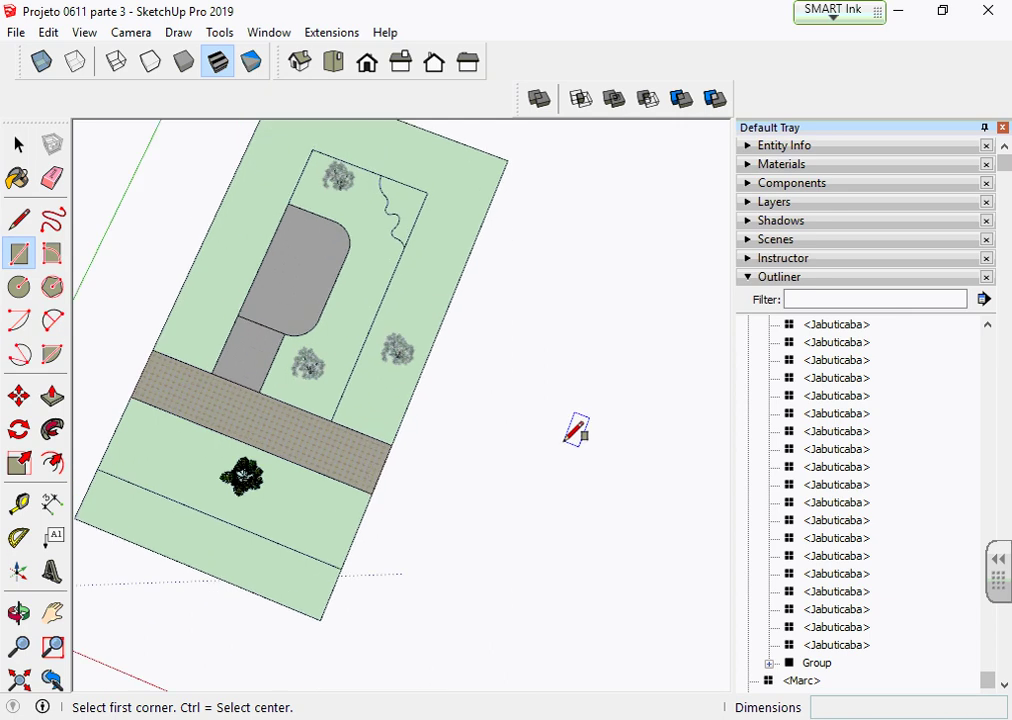
scroll(600, 405, "up", 3)
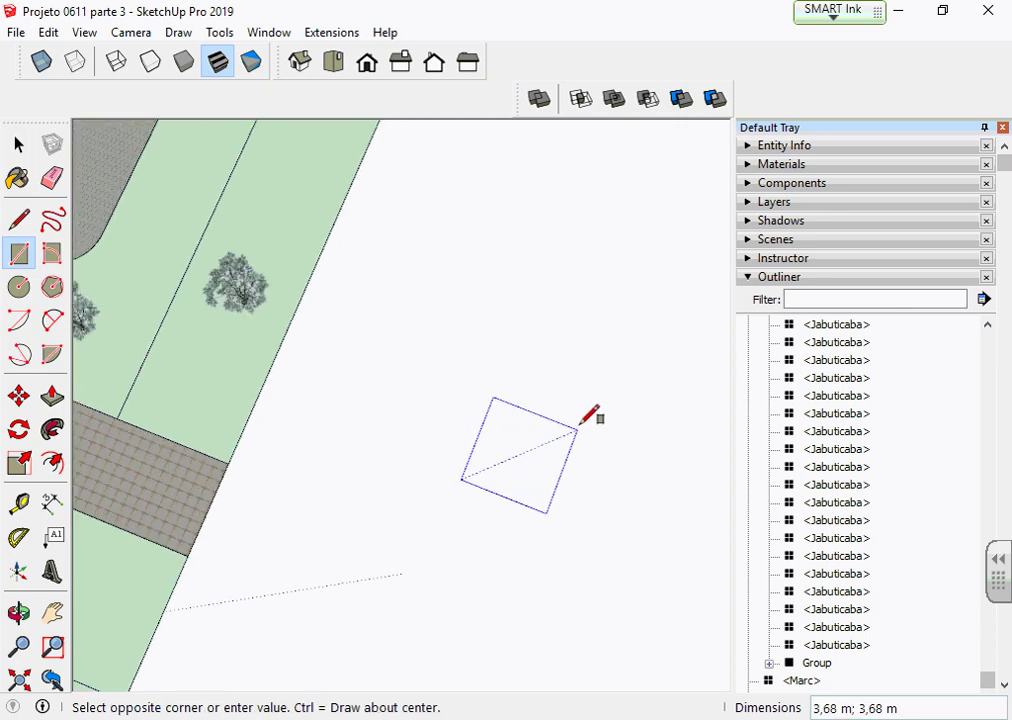
left_click(553, 437)
middle_click_drag(510, 485, 533, 470)
Switch through the Rectangle and Line tools, then select the square face with its edges
key("space")
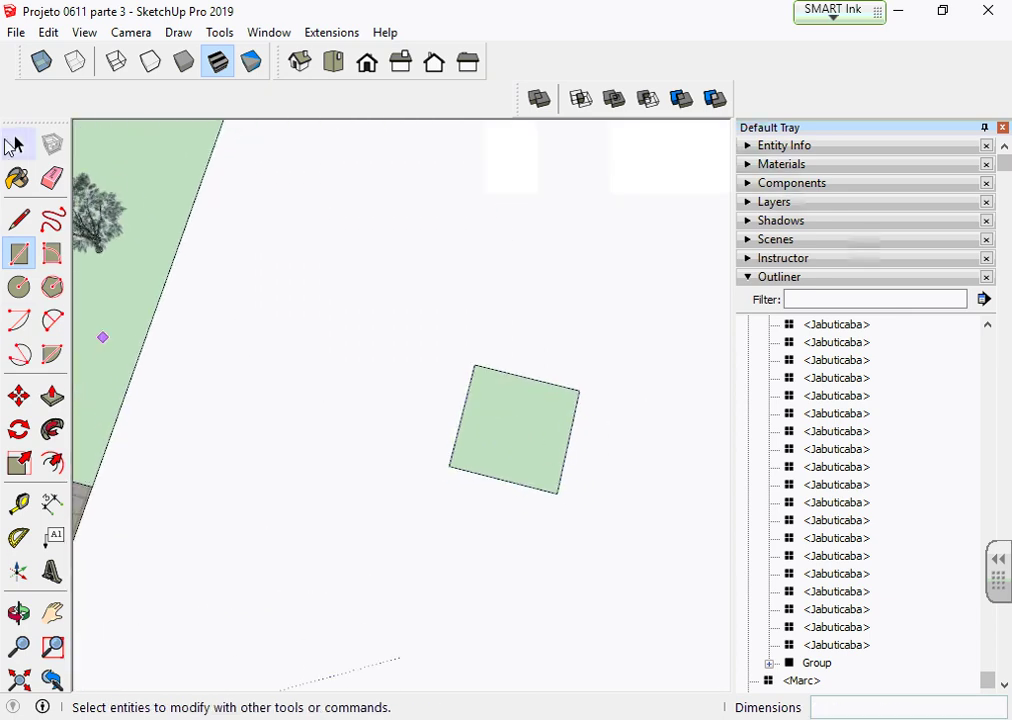
key("r")
scroll(466, 432, "up", 3)
left_click(18, 145)
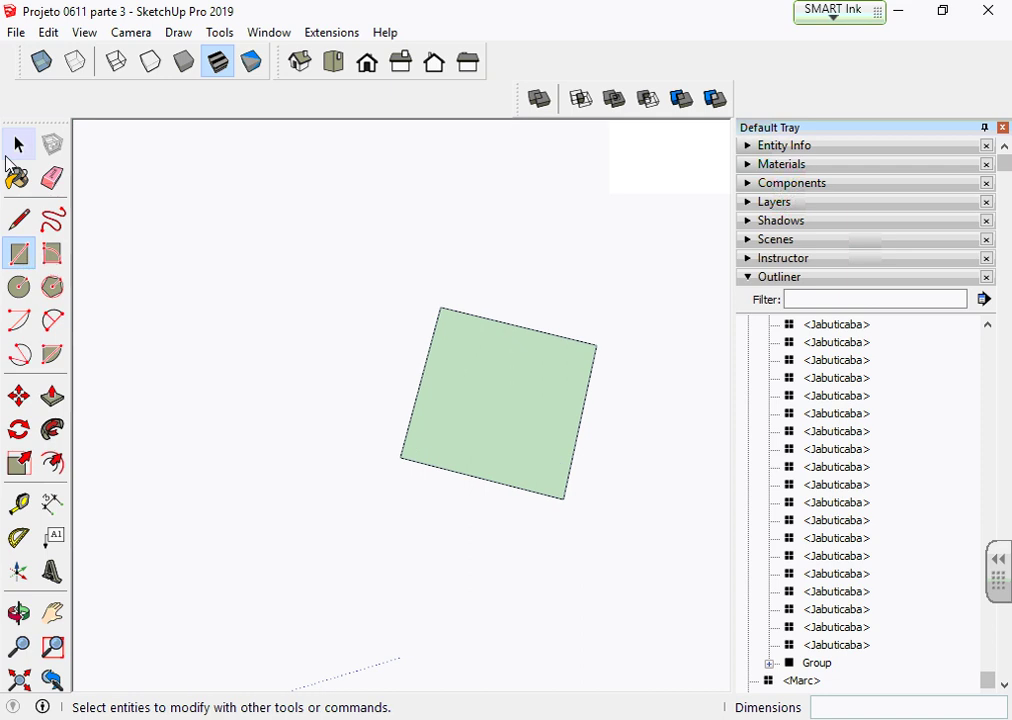
left_click(18, 219)
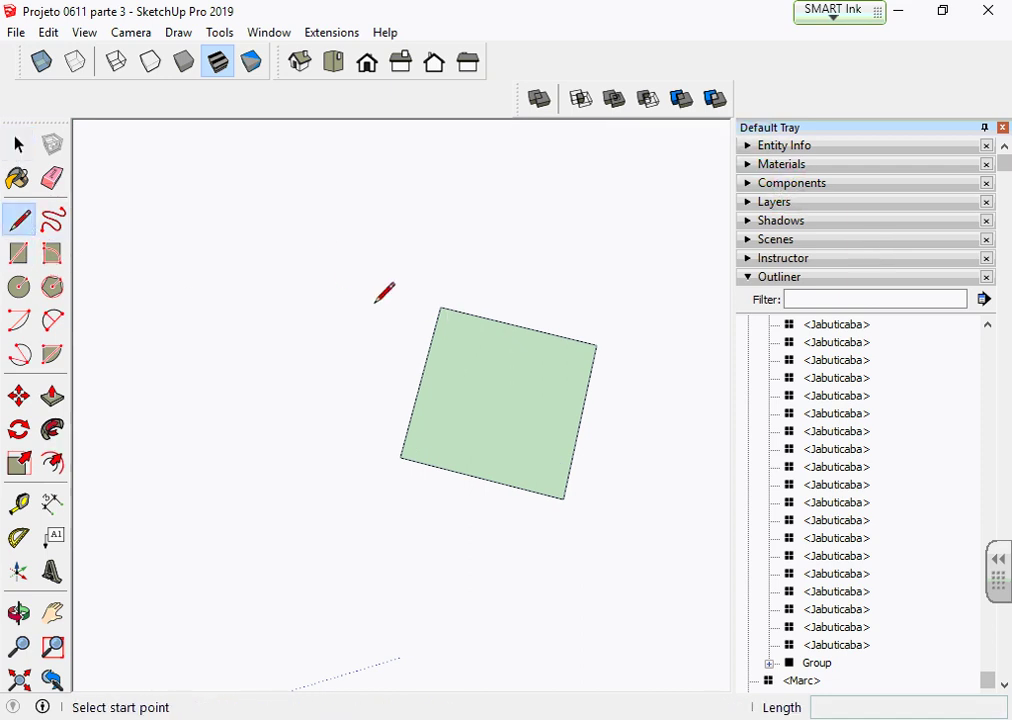
key("space")
double_click(488, 382)
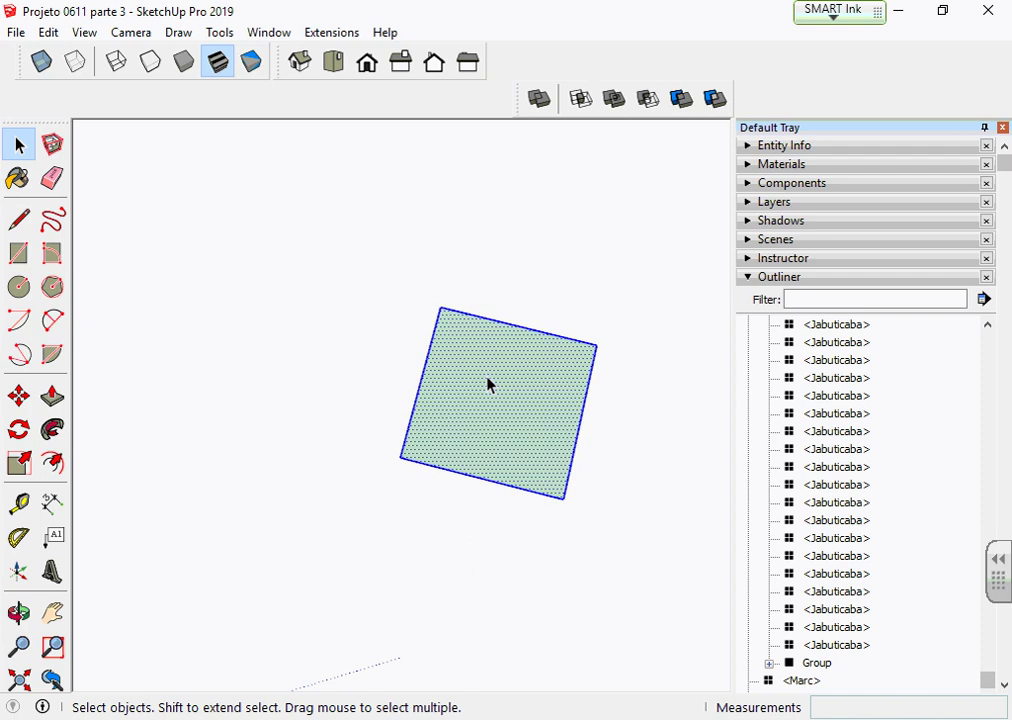
scroll(488, 384, "down", 3)
scroll(490, 368, "down", 3)
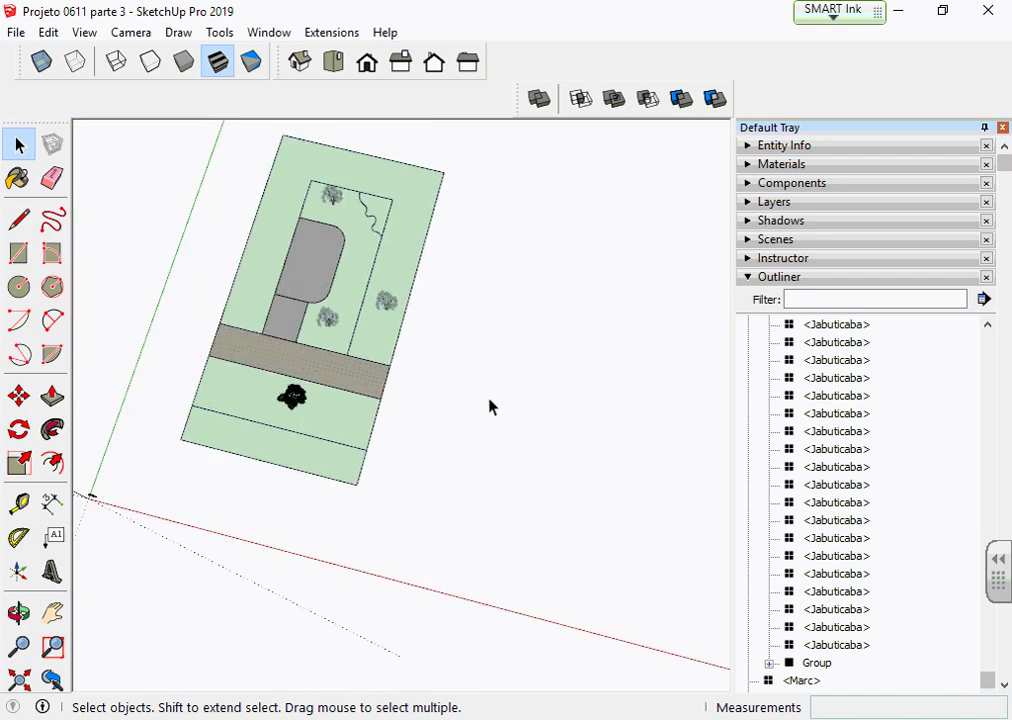